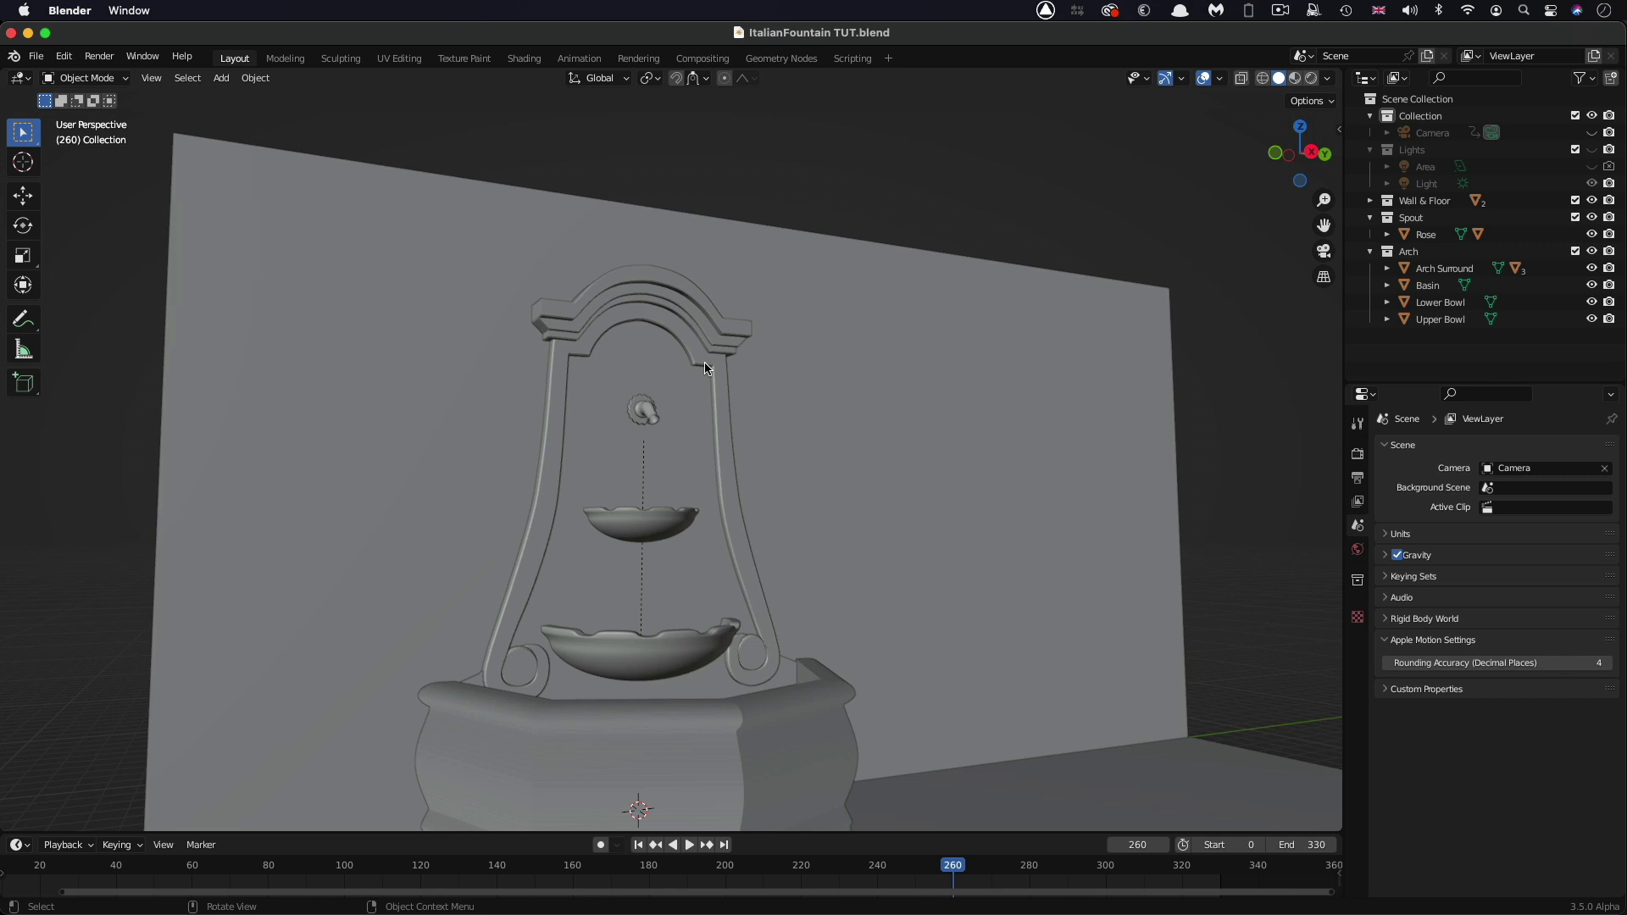
Step: Add a UV sphere with 6 segments, 6 rings and a 0.1 m radius
left_click(221, 80)
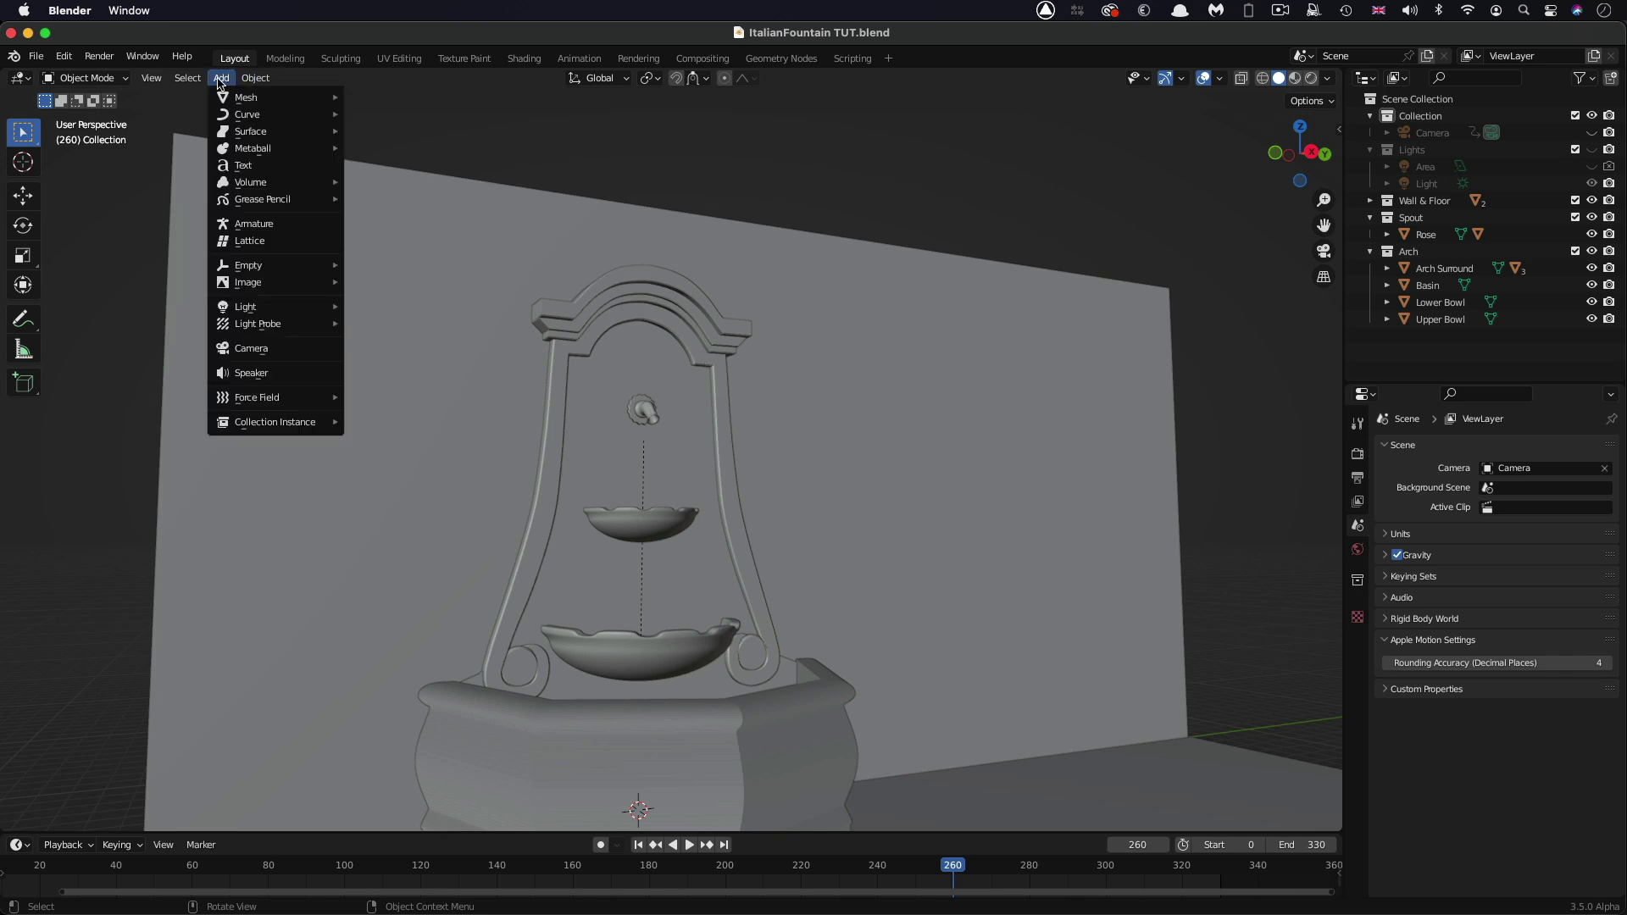
mouse_move(245, 97)
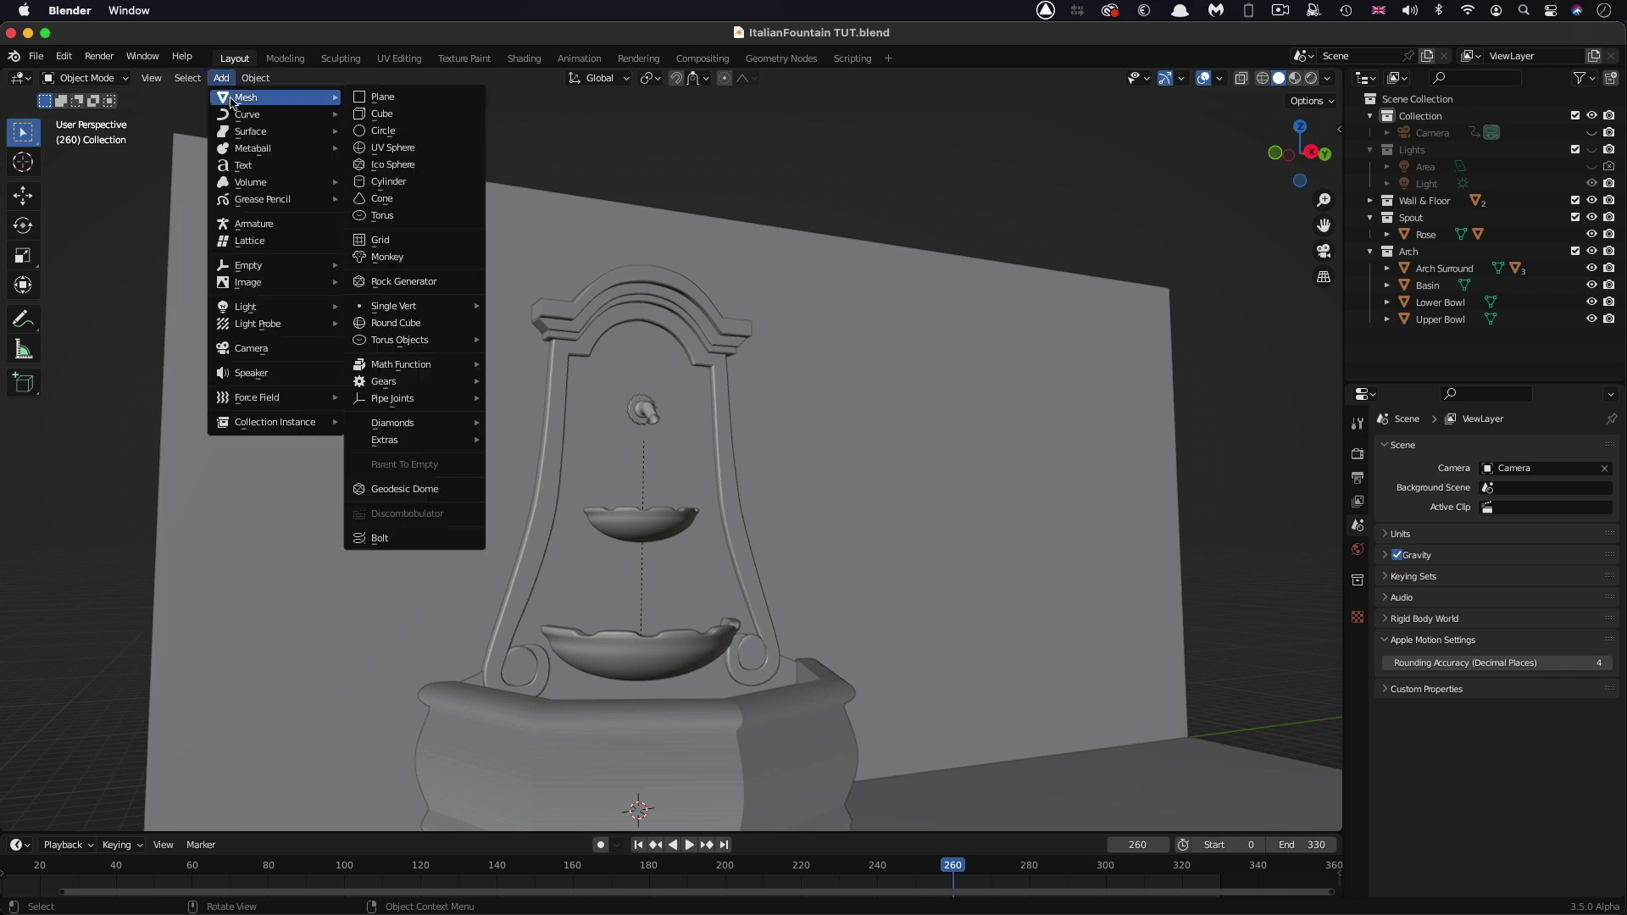
left_click(400, 149)
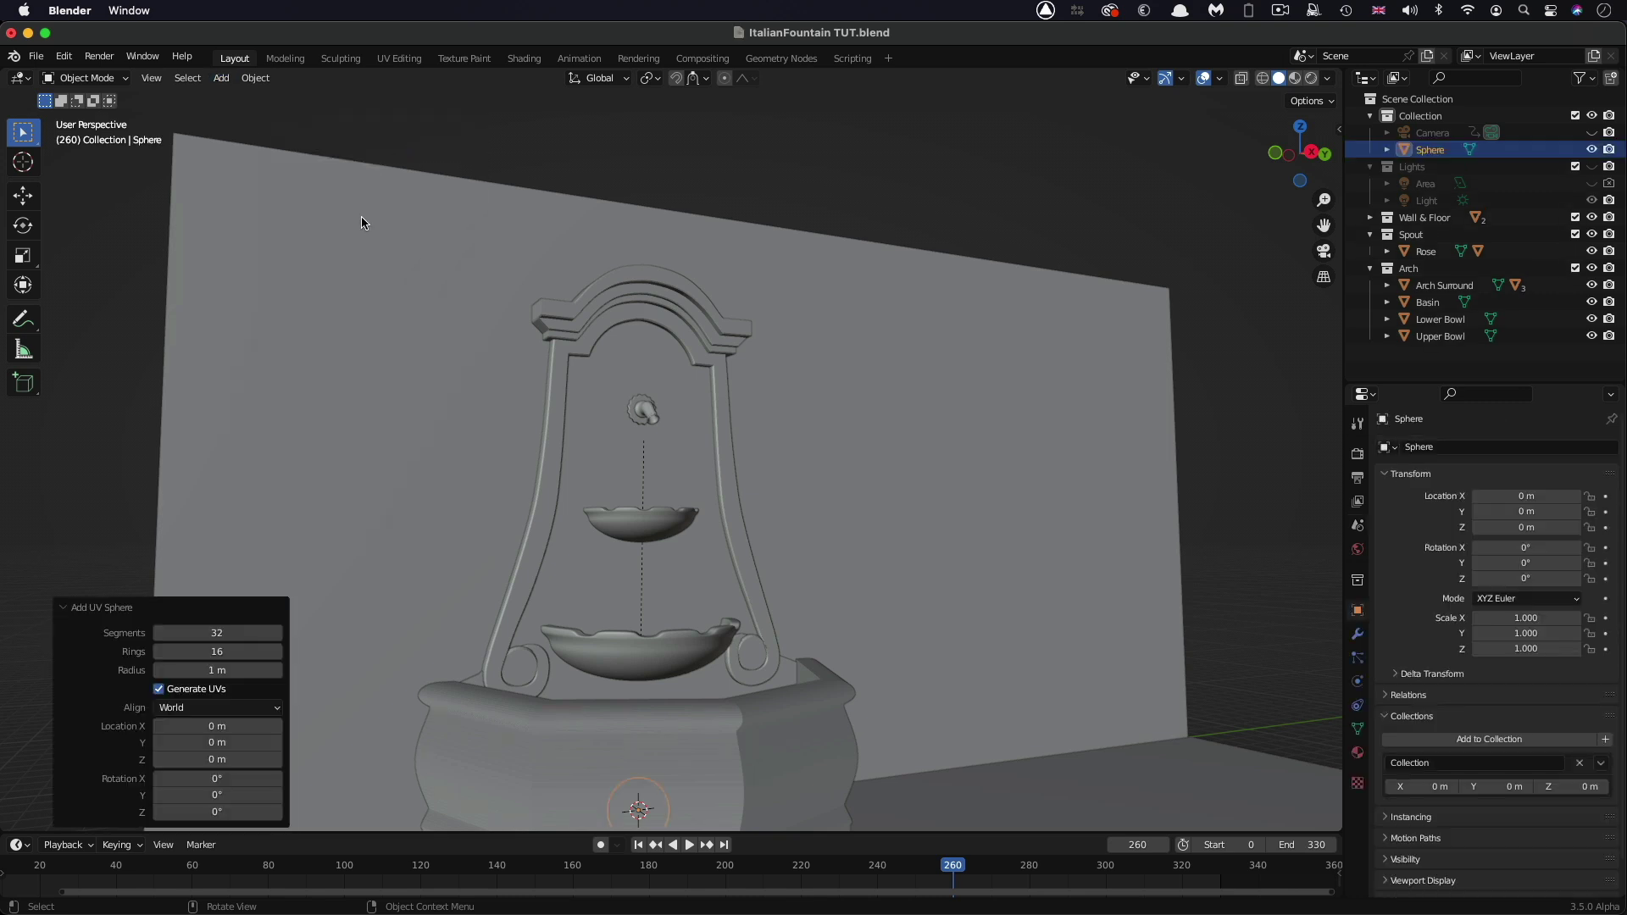
left_click(238, 630)
type("6")
key("Tab")
type("6")
key("Tab")
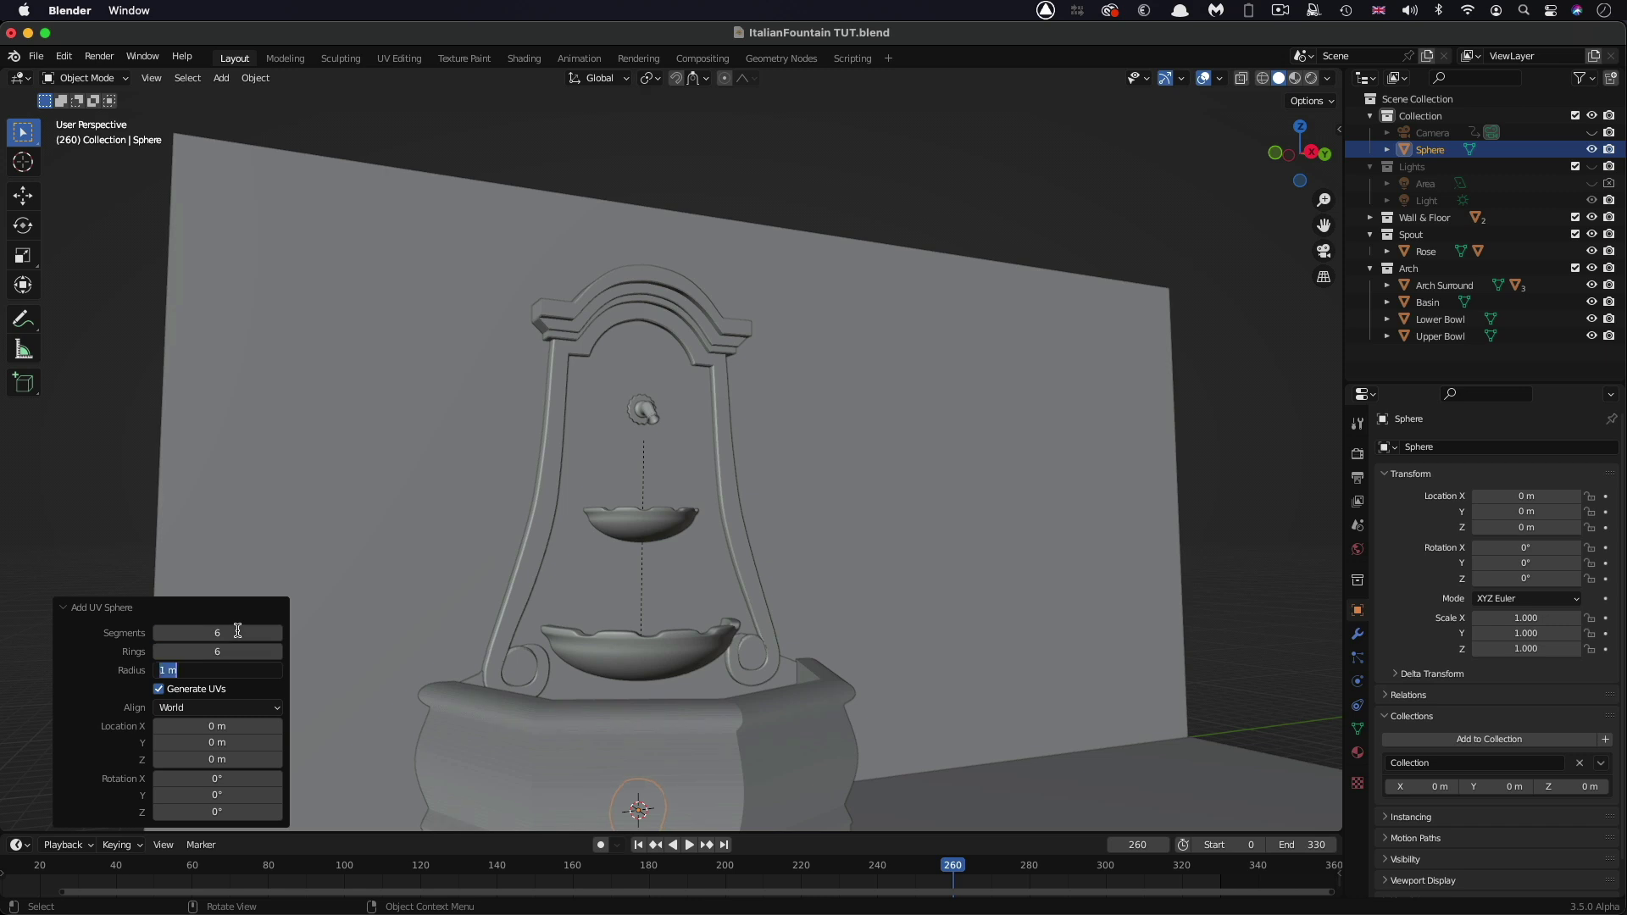
key("BackSpace")
type(".1")
key("Return")
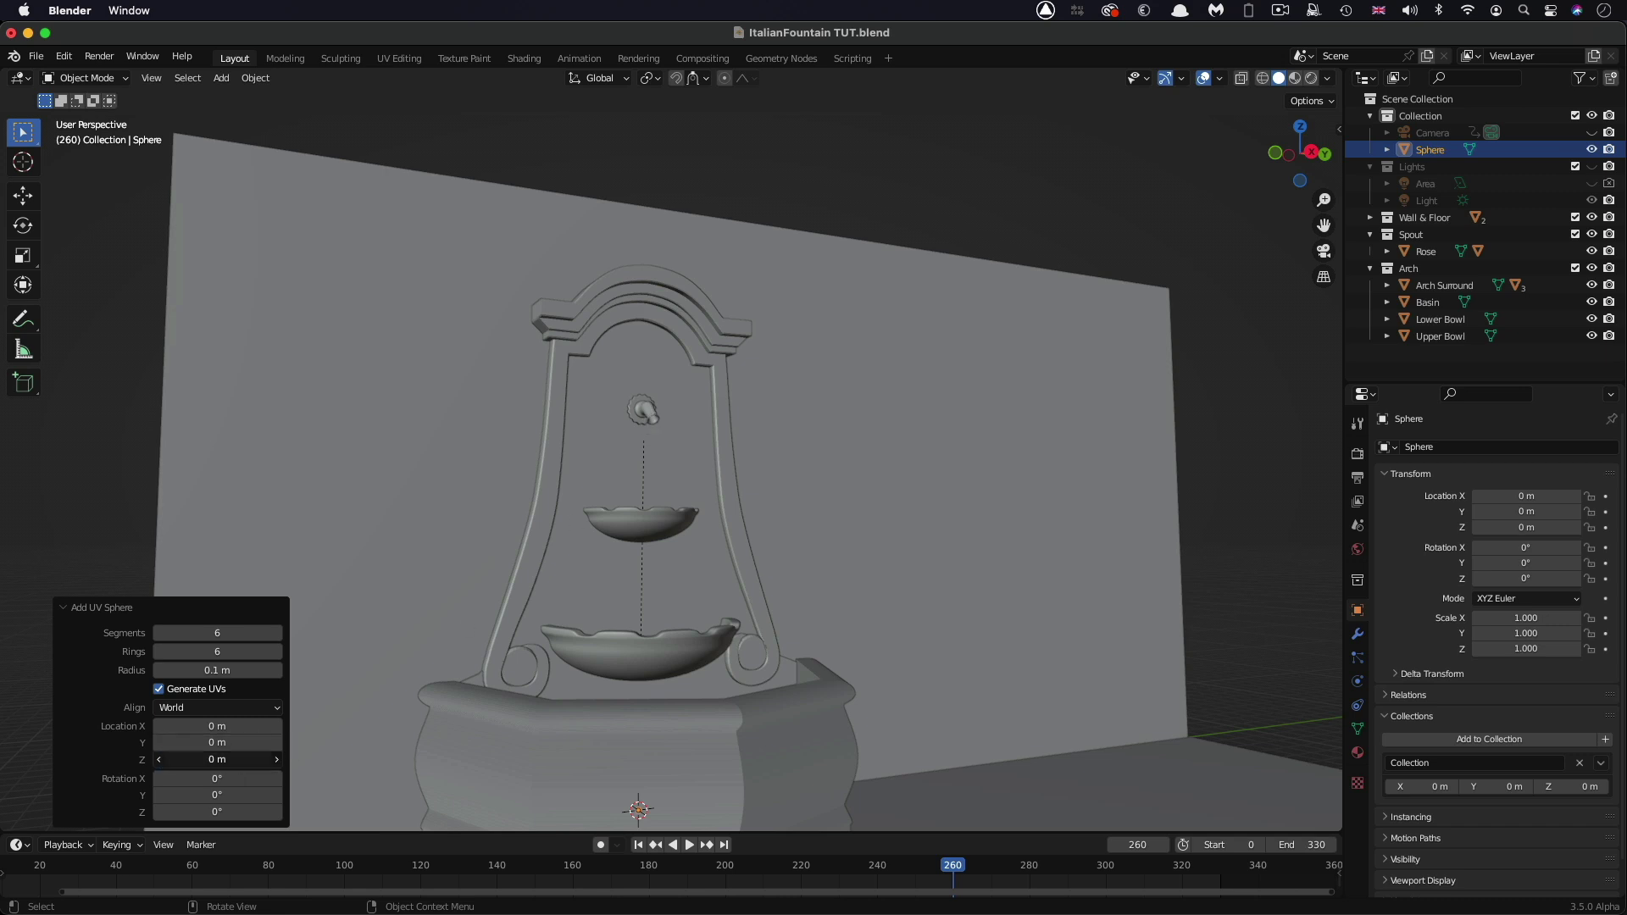
Step: Position the sphere at Z 12.6 m and X 1.12 m at the spout tip
left_click(240, 761)
type("12.6")
key("Return")
left_click(243, 726)
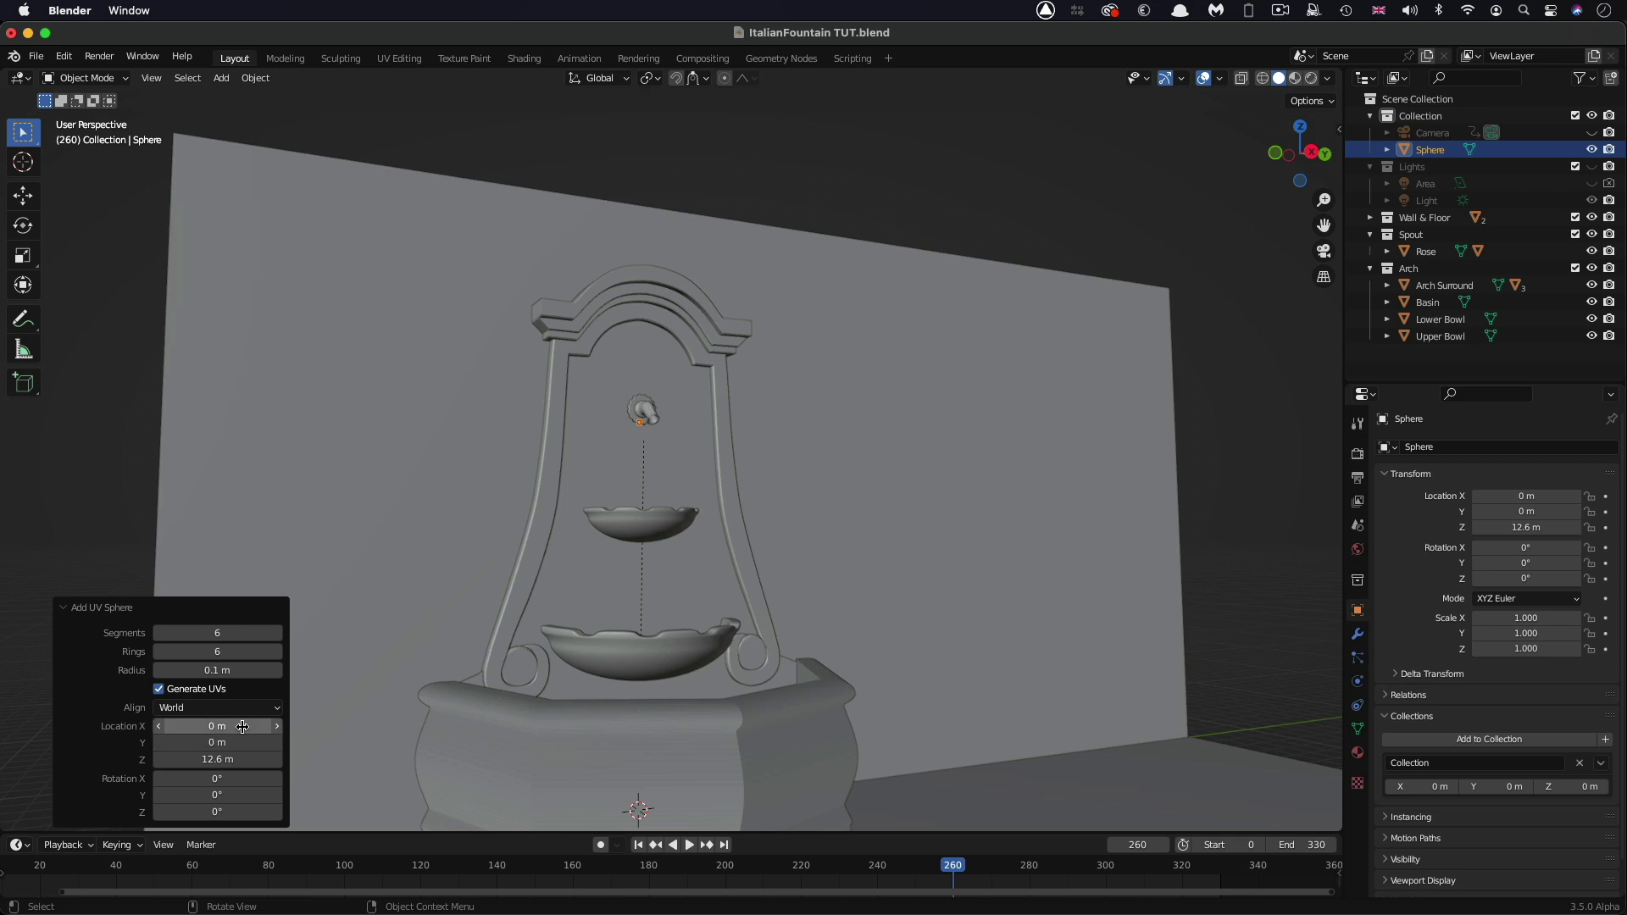
left_click_drag(244, 726, 20, 717)
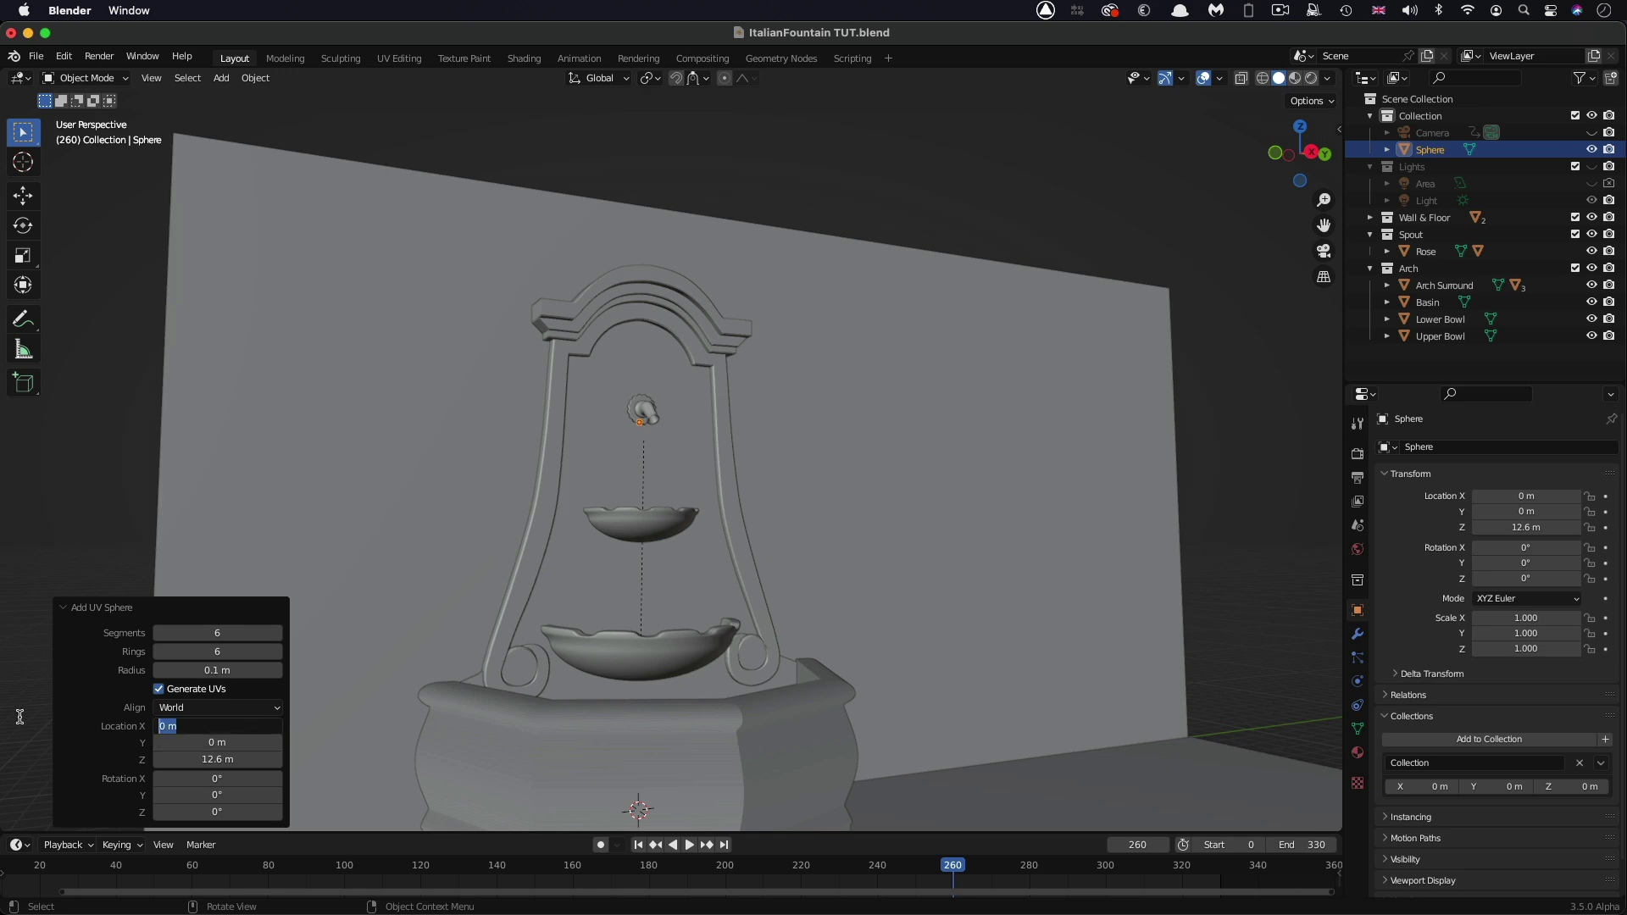
type("1.12")
key("Return")
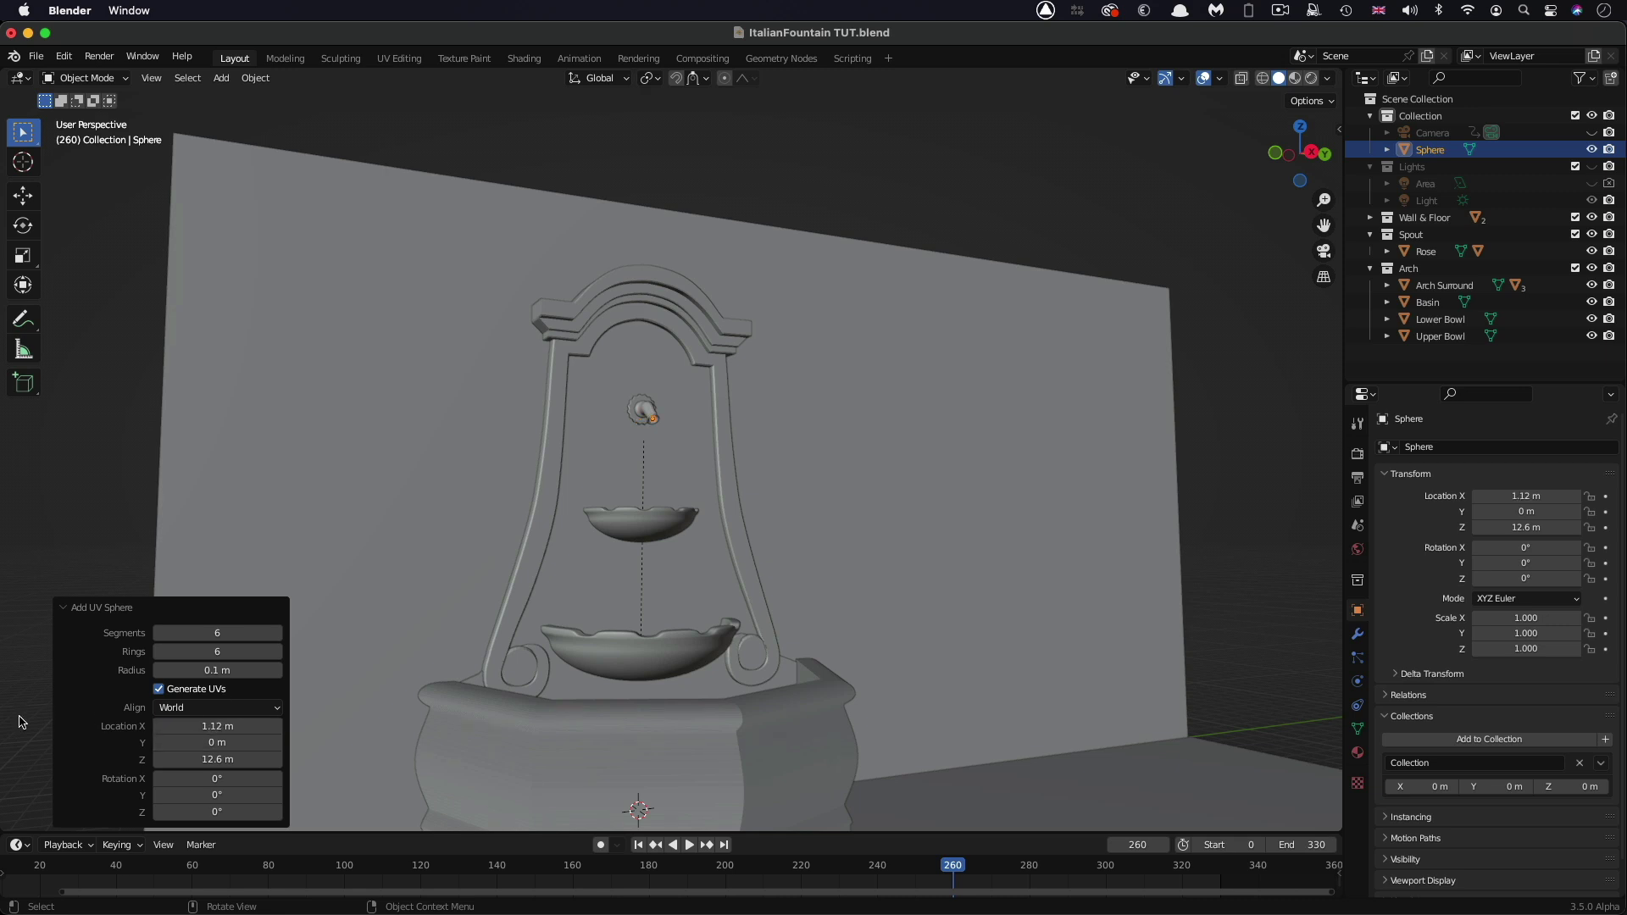
middle_click_drag(627, 434, 623, 434)
scroll(622, 435, "up", 6)
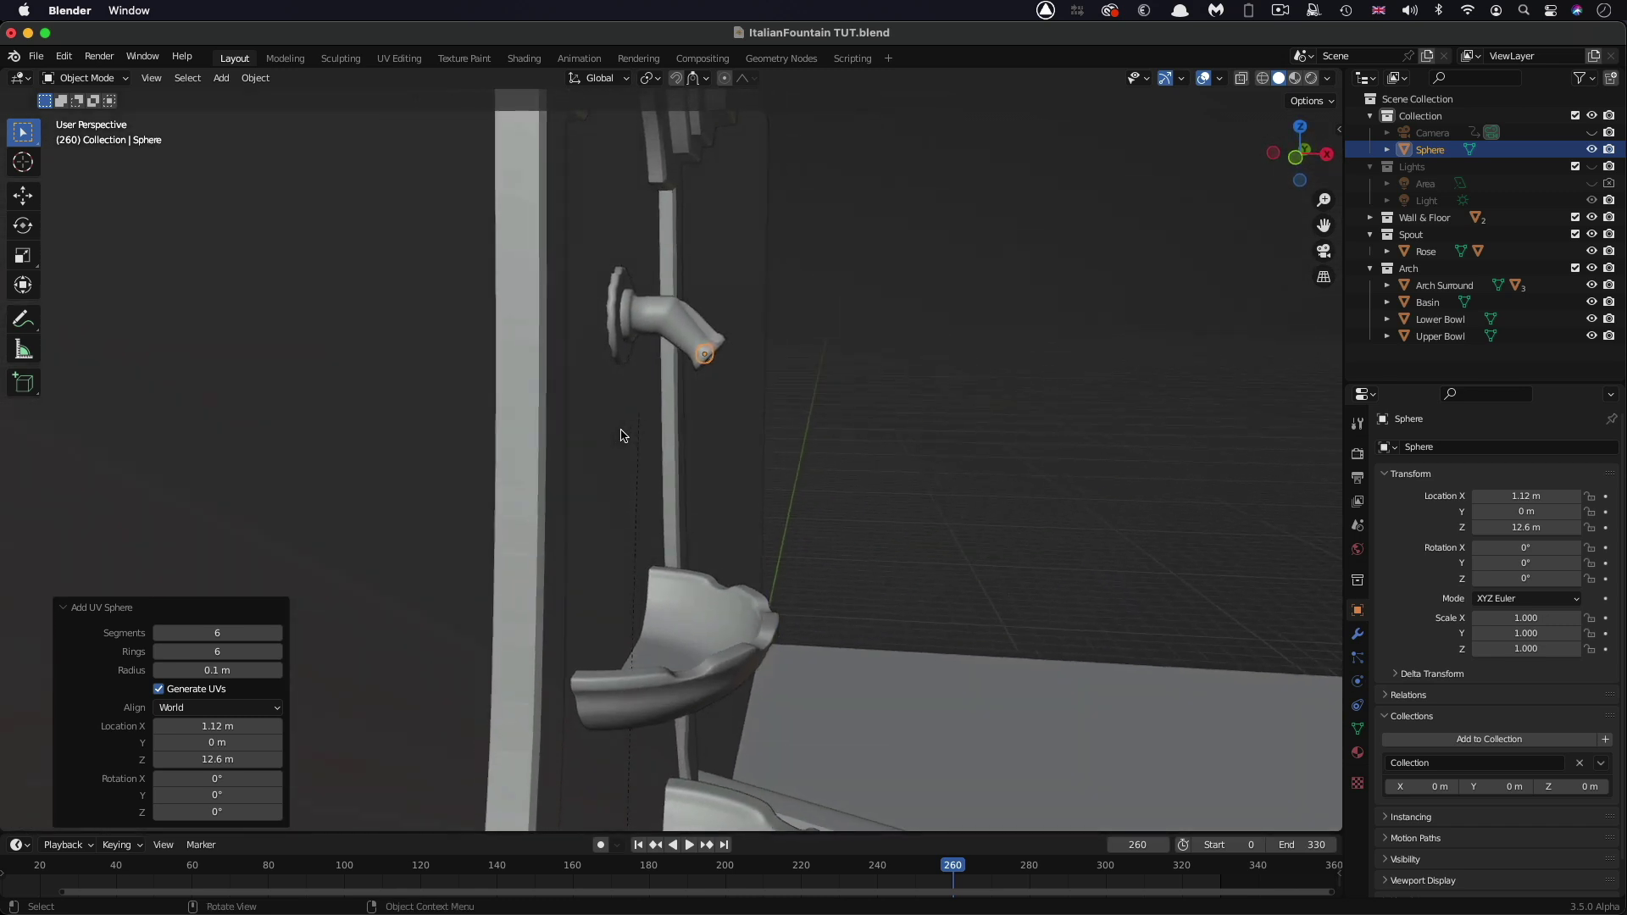
Step: Apply Object > Quick Effects > Quick Liquid to the sphere, then reselect Sphere in the Outliner
scroll(682, 447, "down", 10)
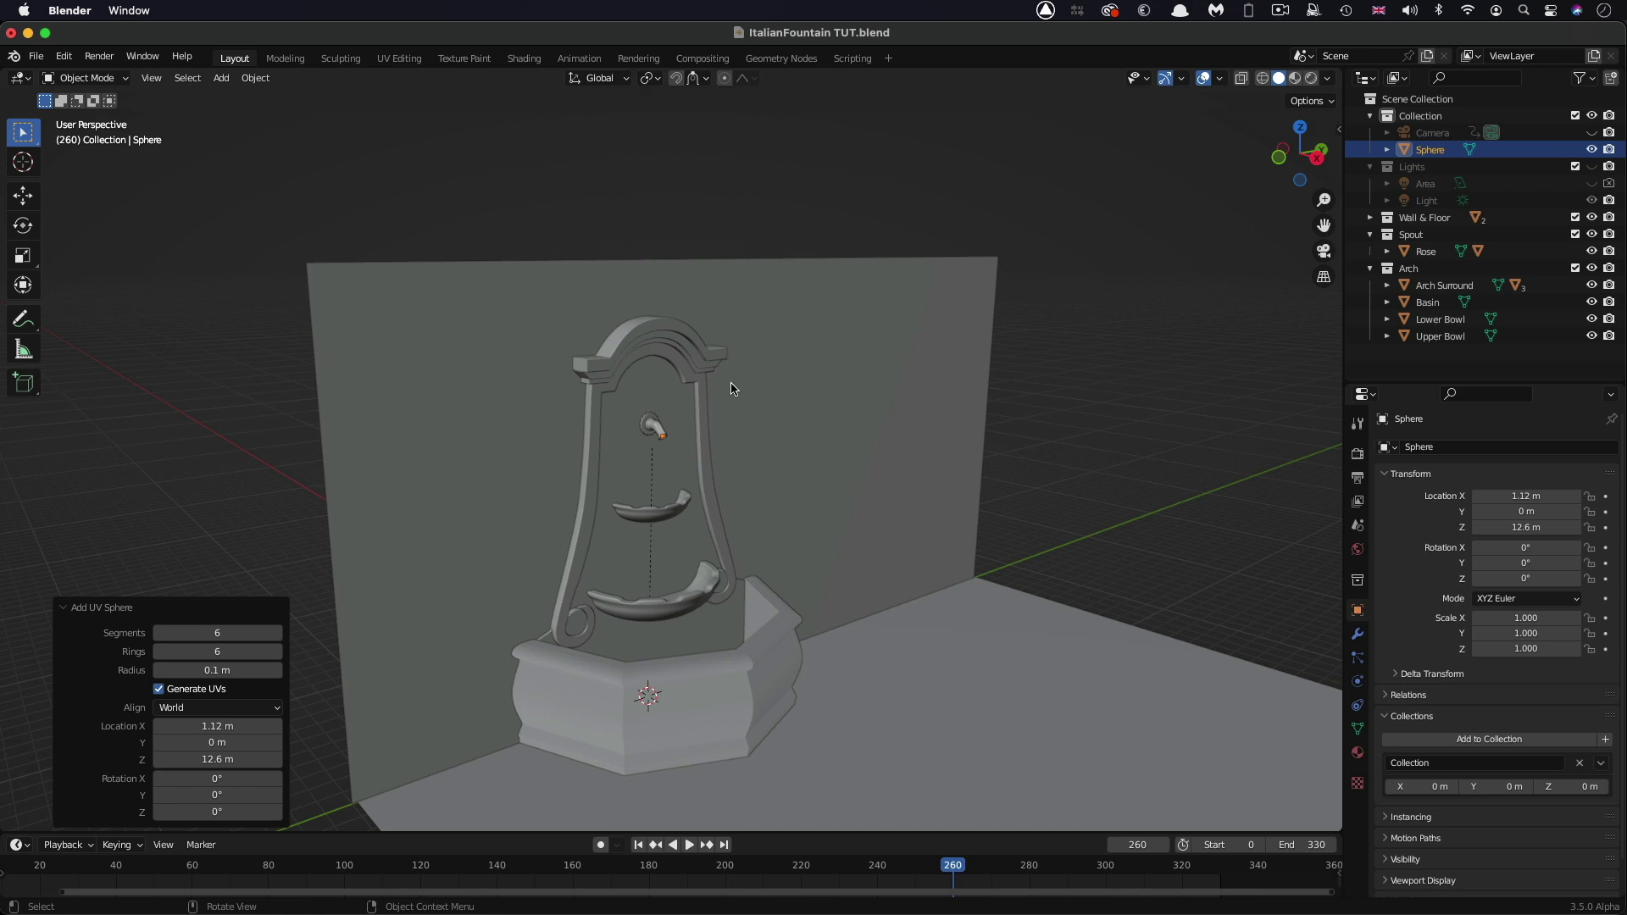
left_click(257, 78)
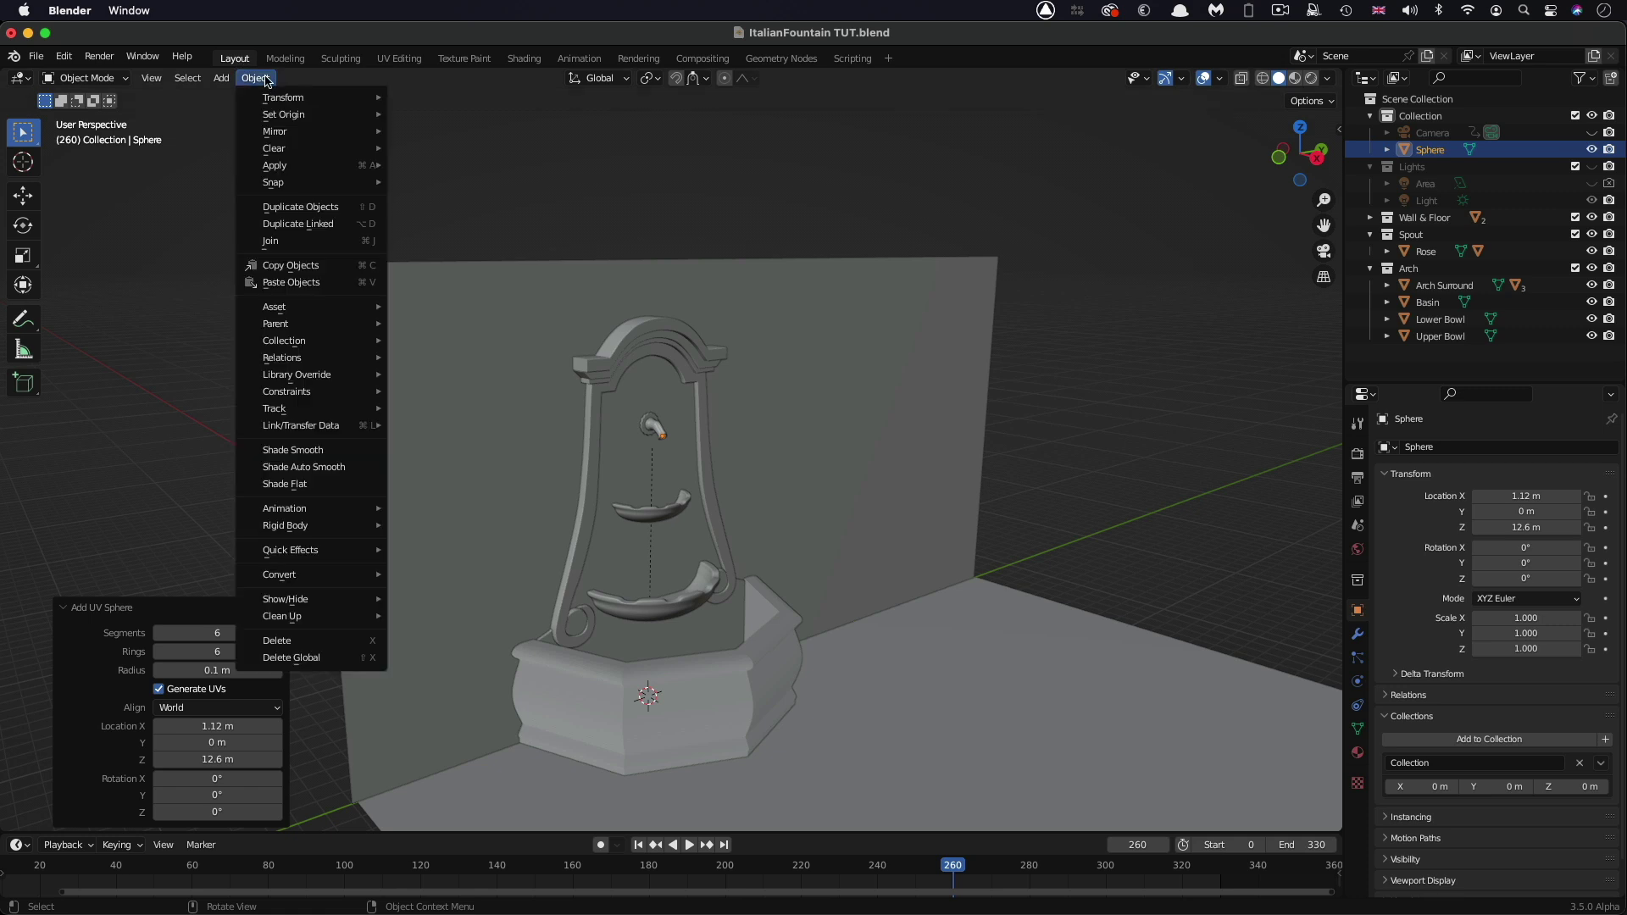
mouse_move(301, 547)
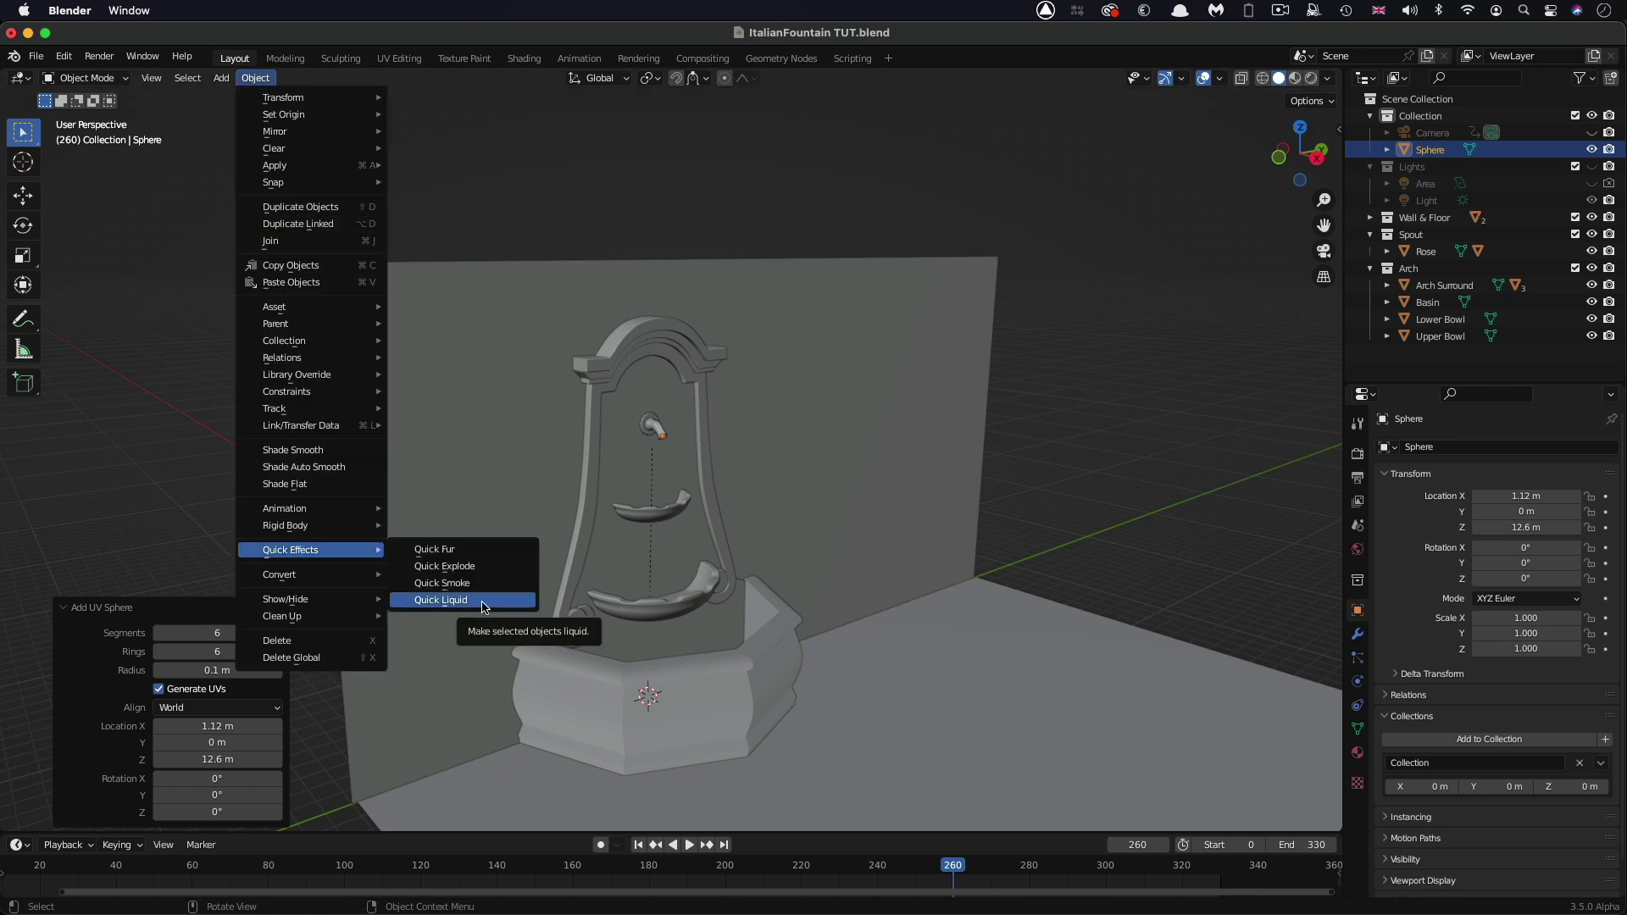
left_click(482, 602)
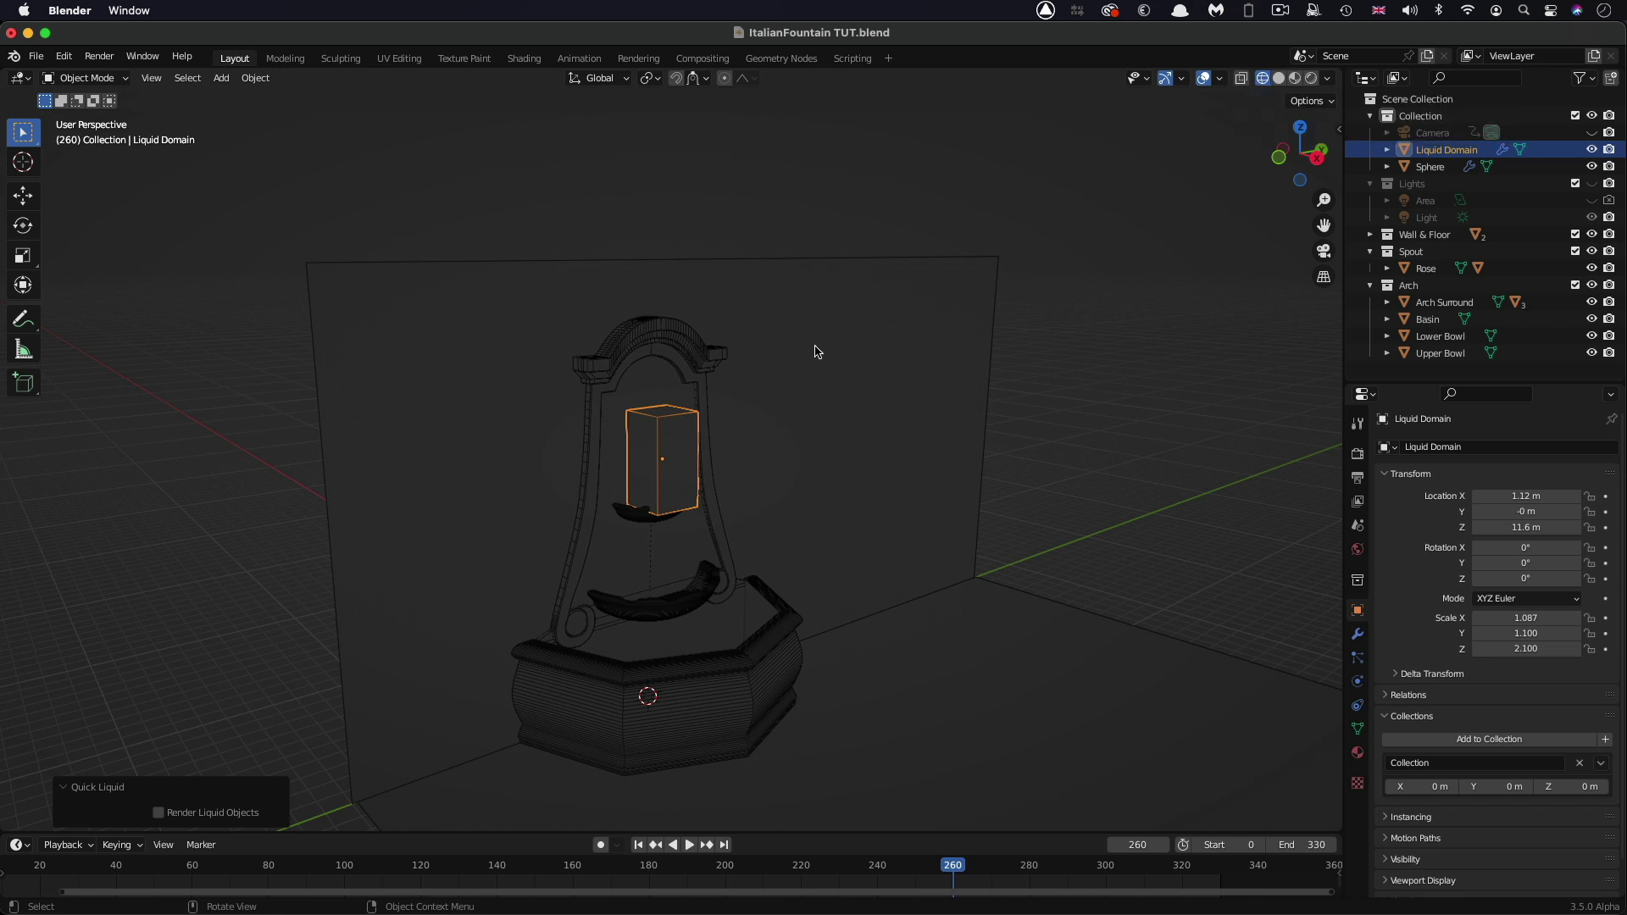
scroll(816, 353, "left", 5)
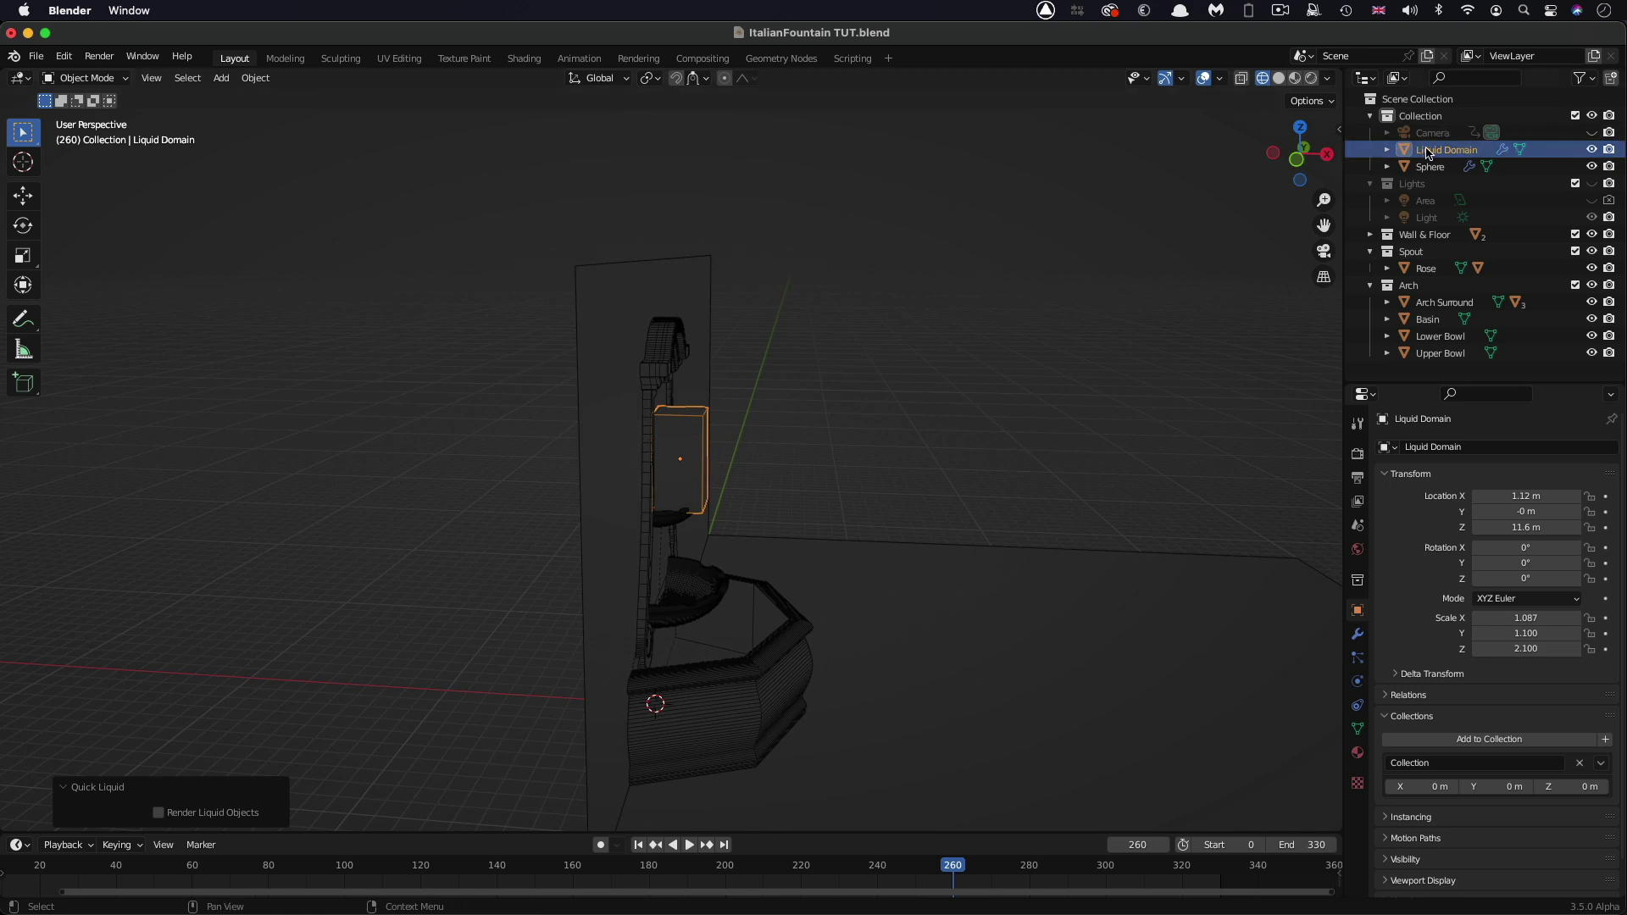
left_click(1432, 167)
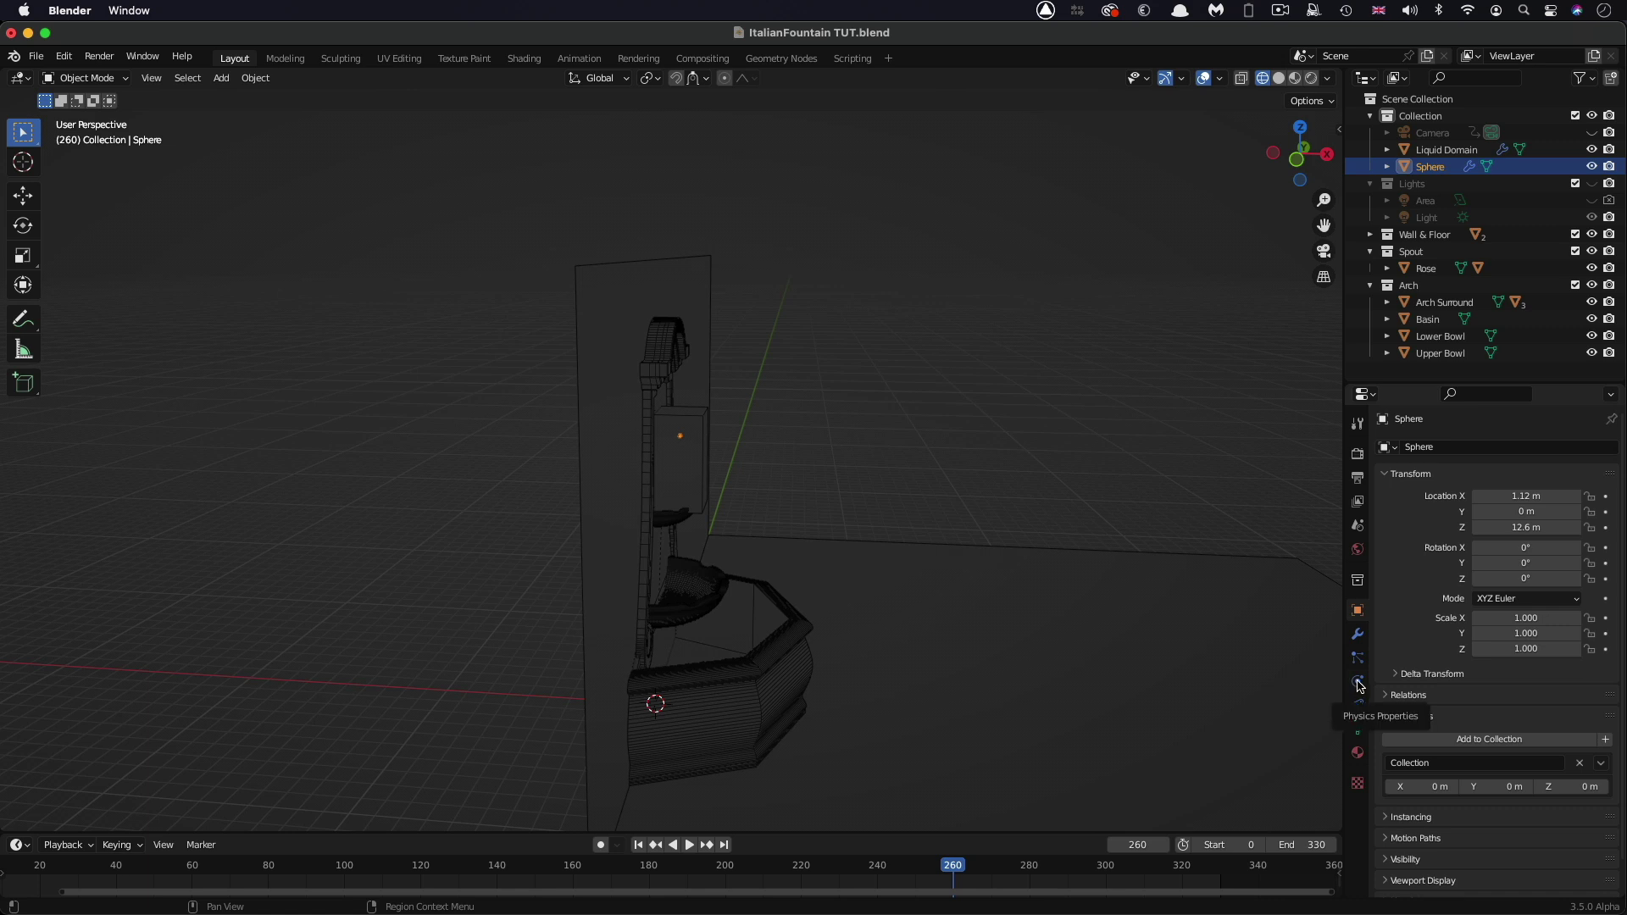
Step: In the sphere's Fluid Flow physics, tick Is Planar and change Flow Behavior from Geometry to Inflow
left_click(1358, 683)
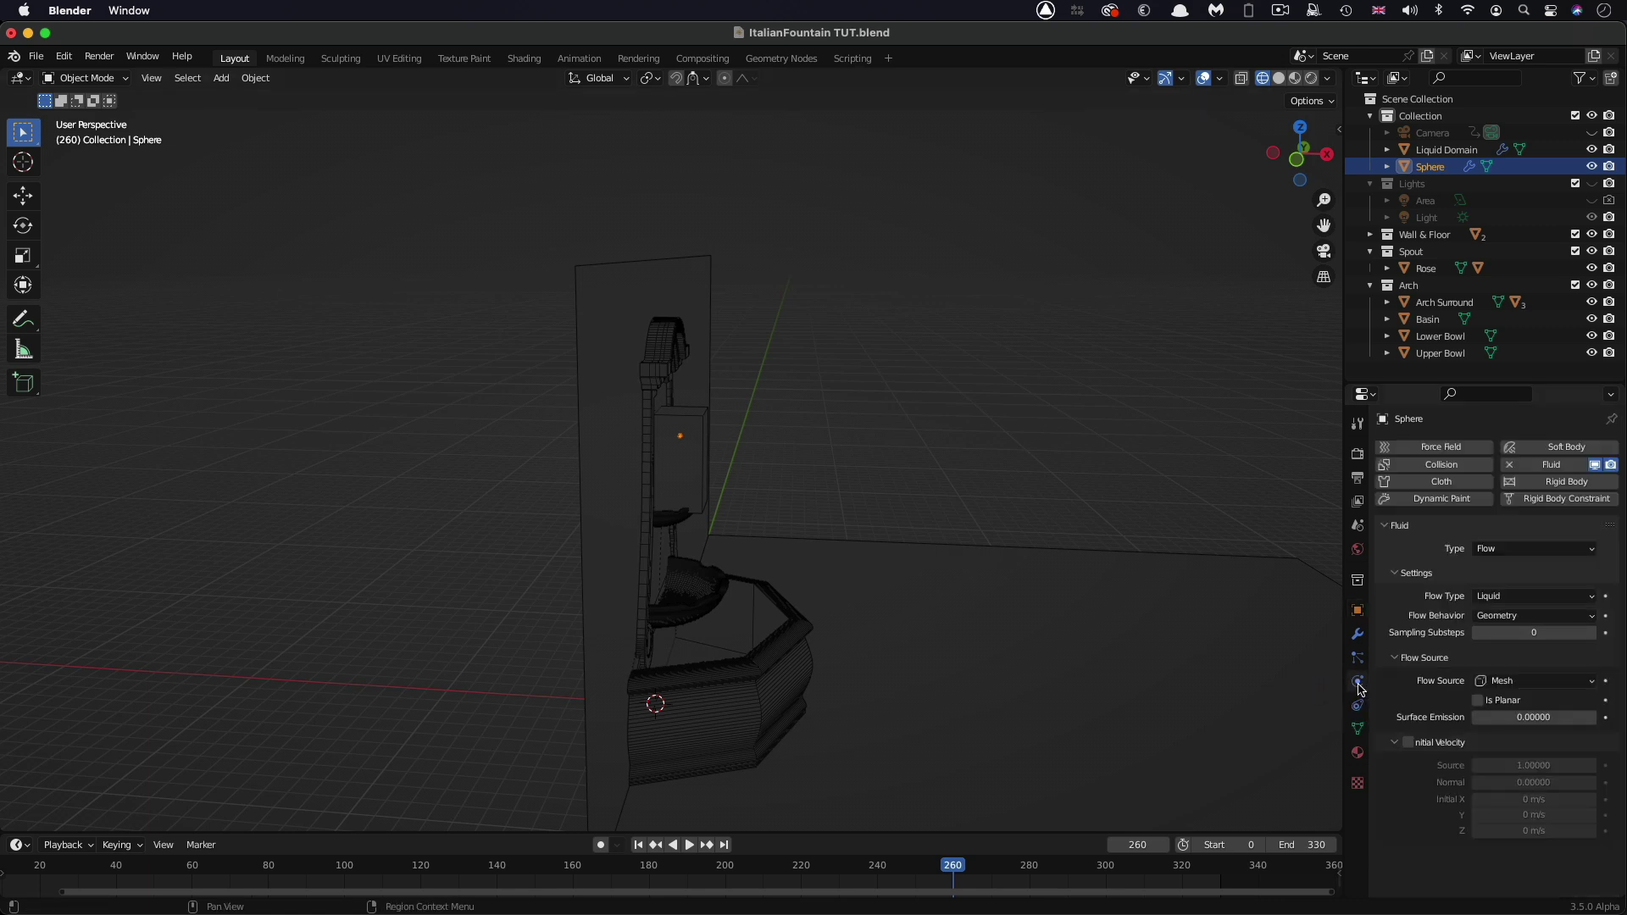
left_click(1478, 700)
scroll(902, 492, "left", 10)
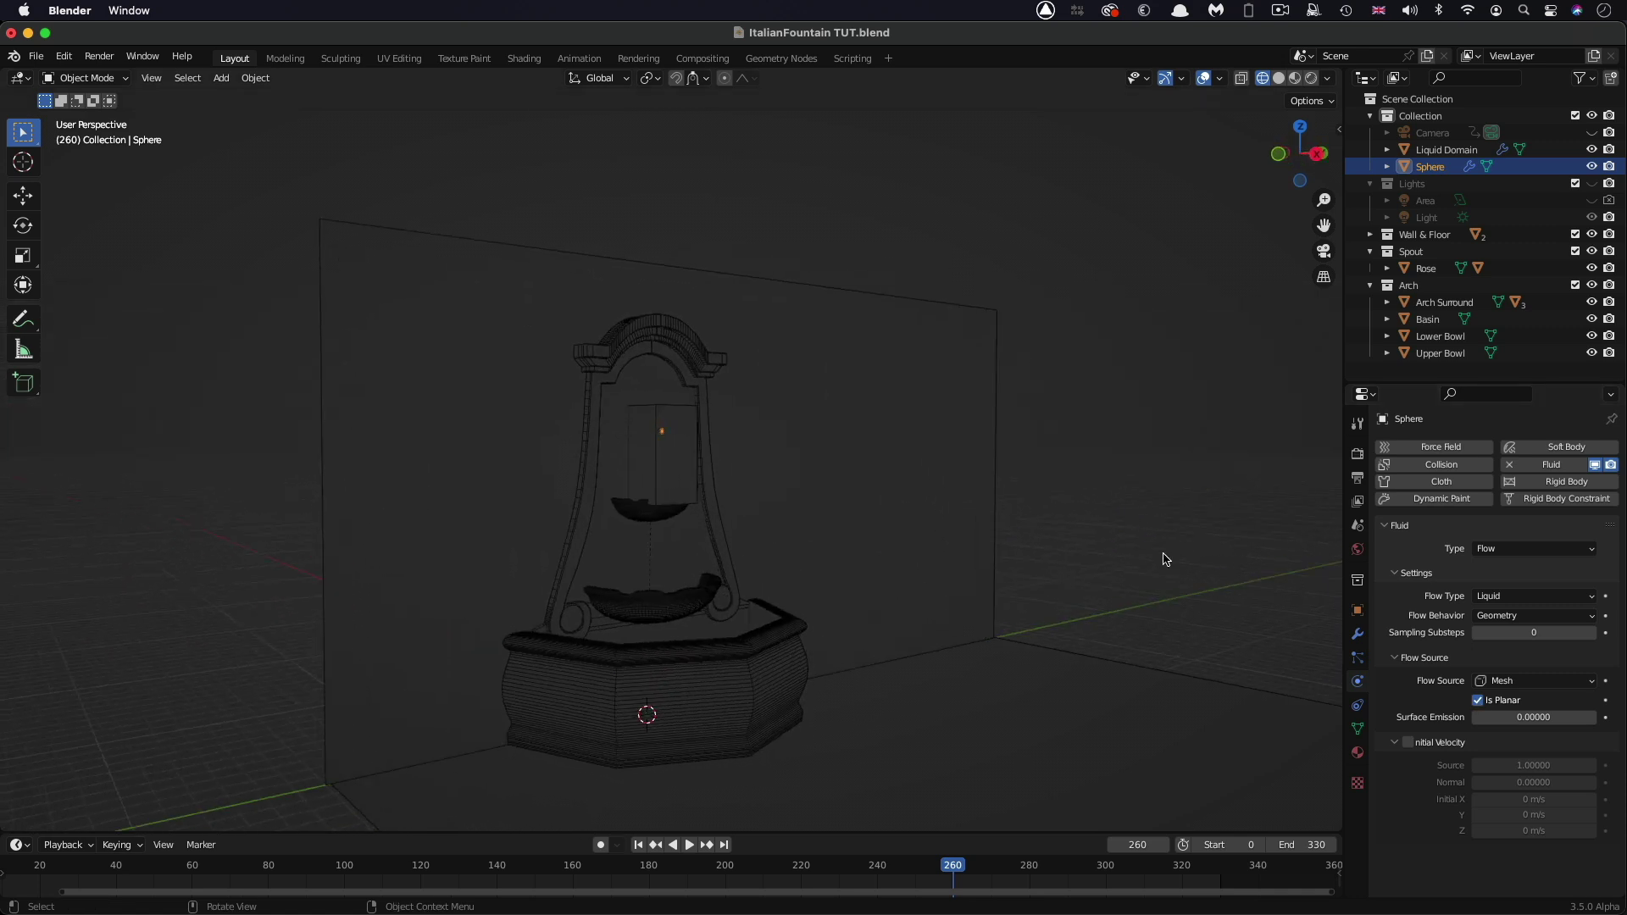
left_click(1502, 618)
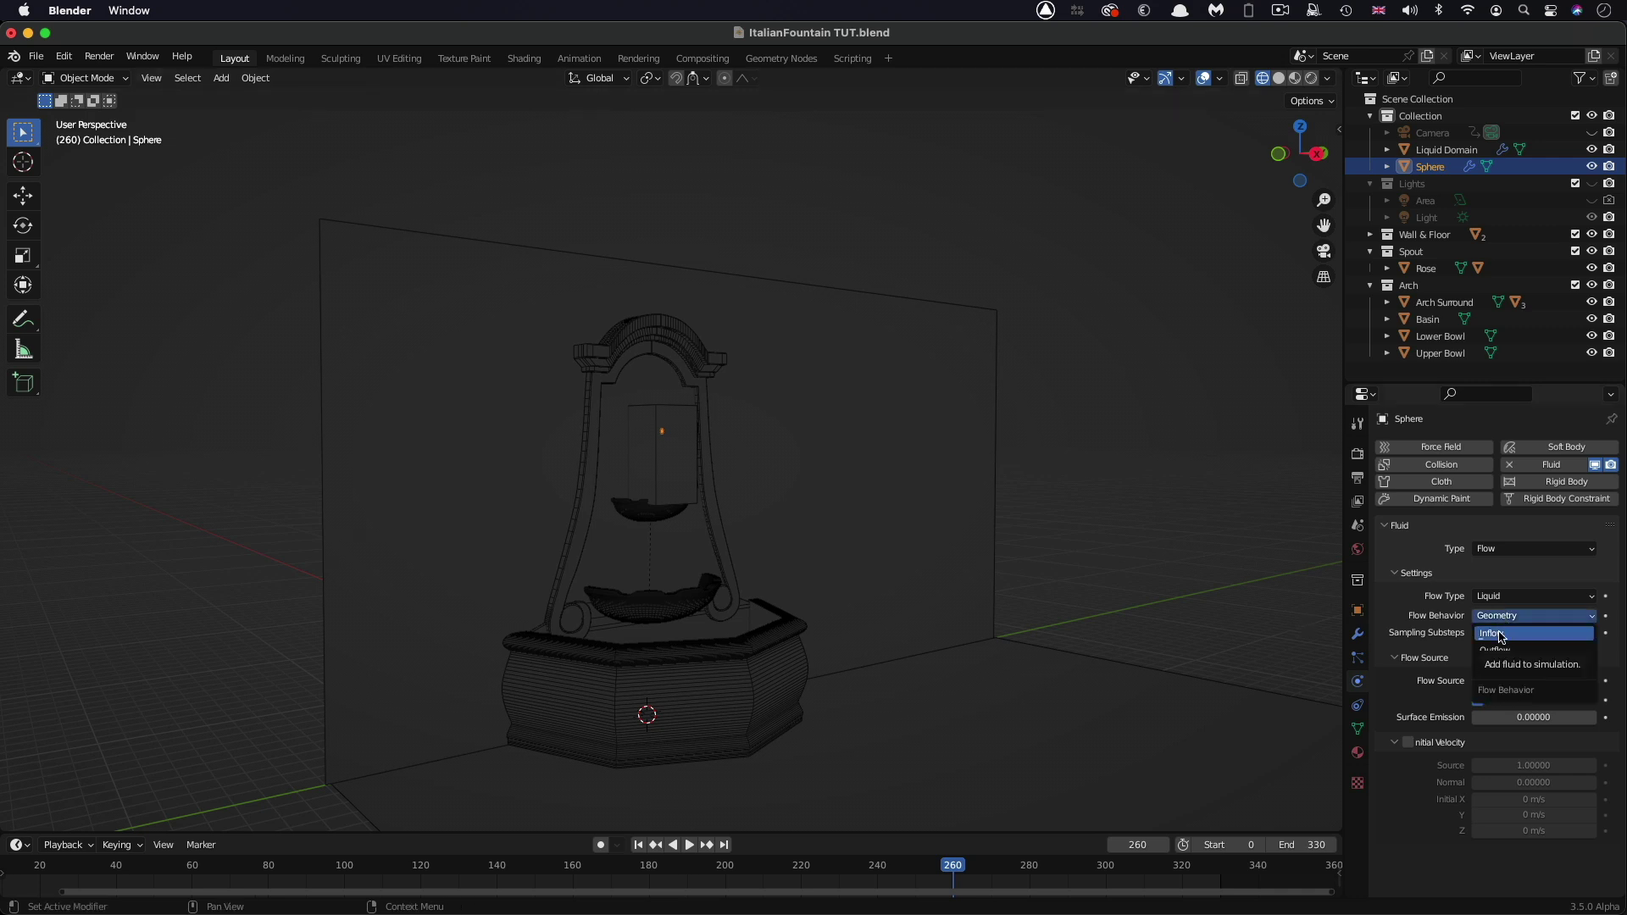
left_click(1500, 637)
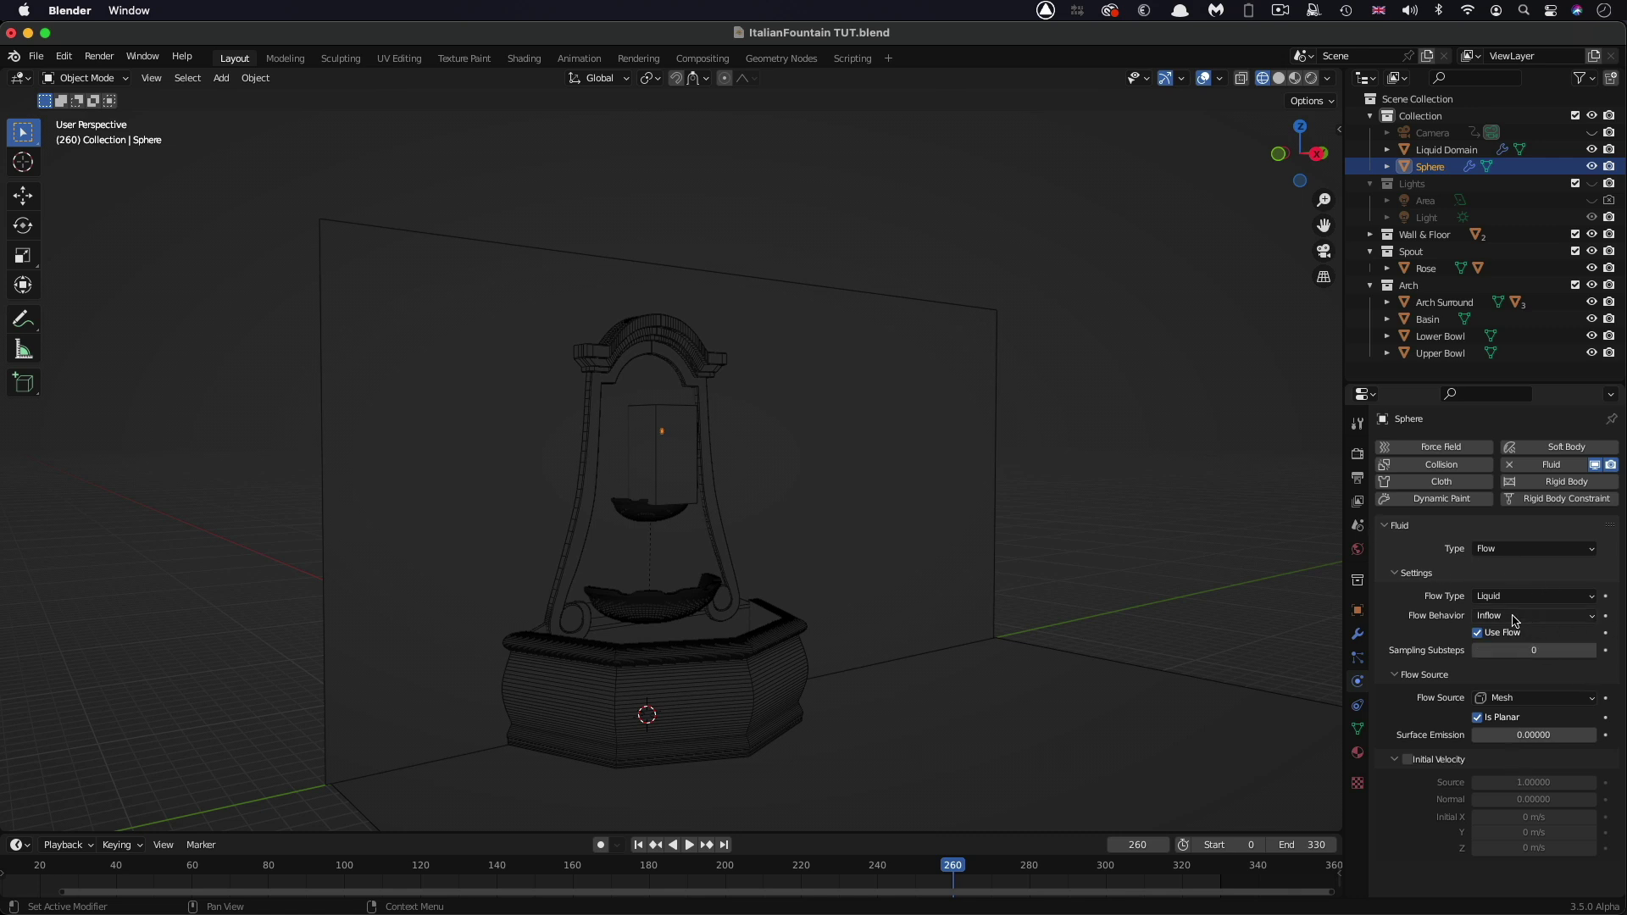
mouse_move(661, 469)
middle_mouse_down()
mouse_move(728, 466)
mouse_move(677, 468)
middle_mouse_up()
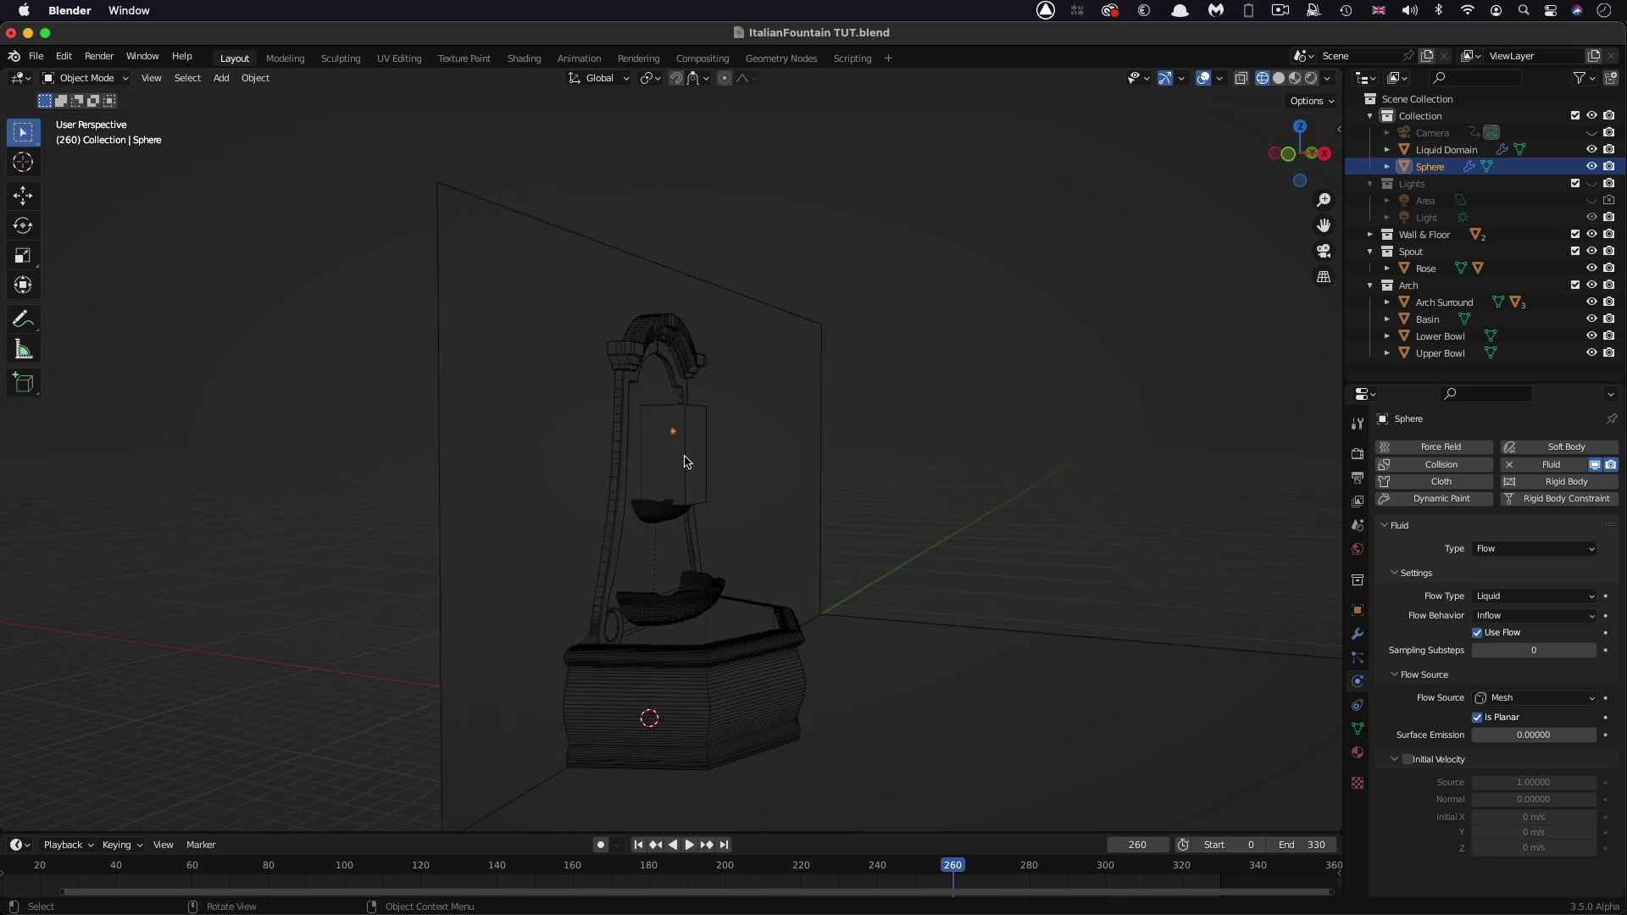
Step: Clear the Liquid Domain's location and set its scale to 3.6, 6.5, 6.5
left_click(686, 462)
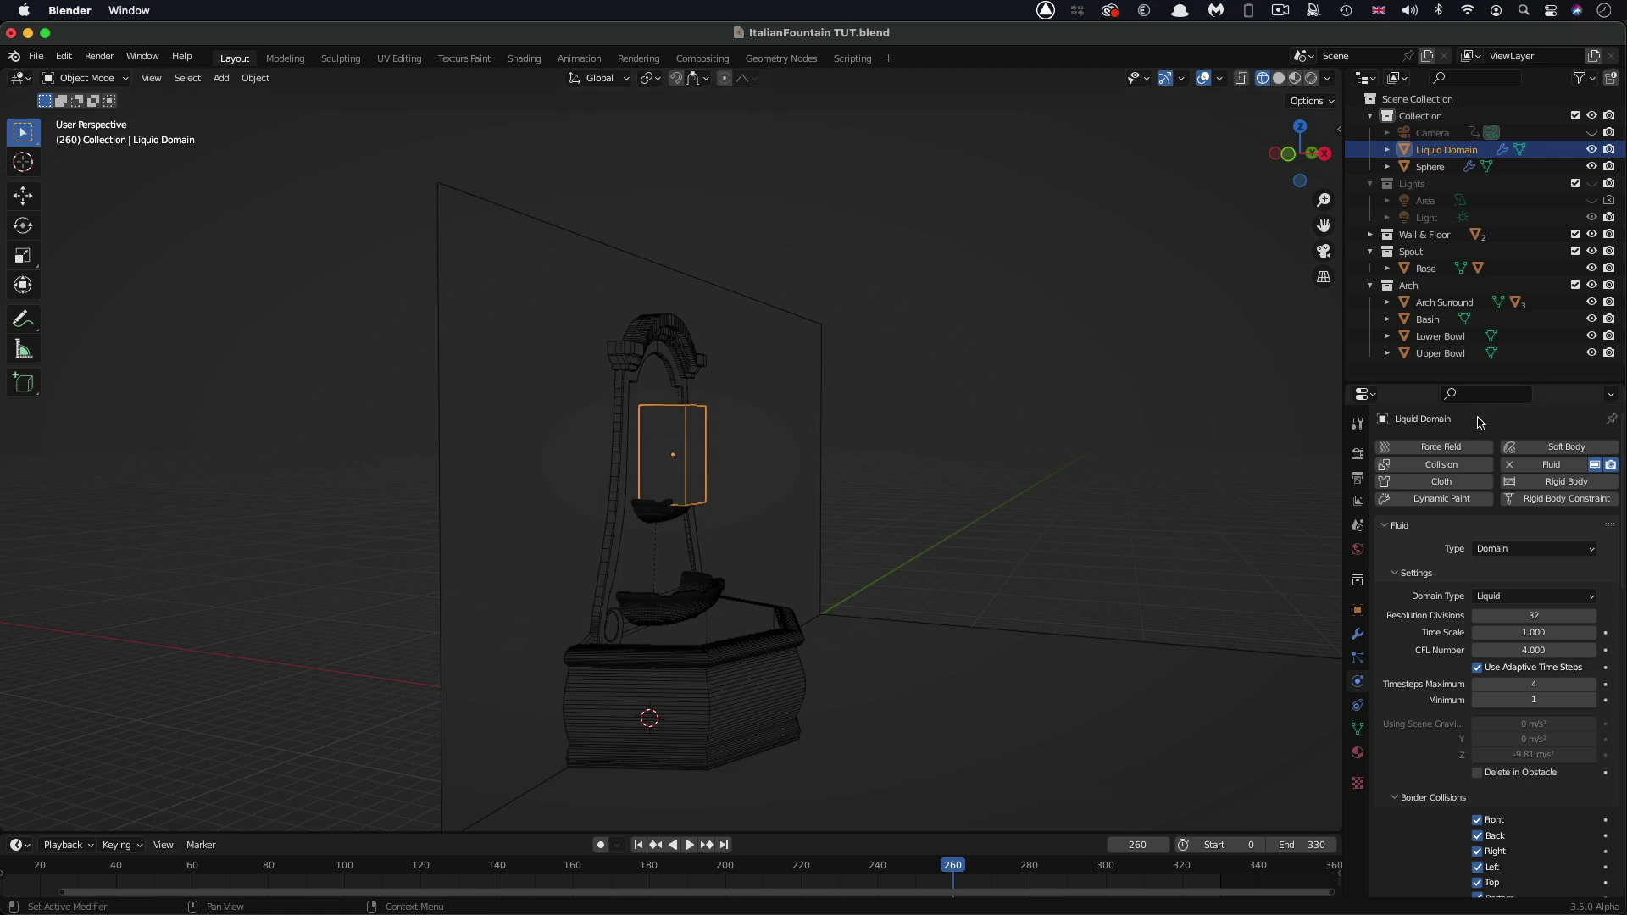
left_click(1357, 611)
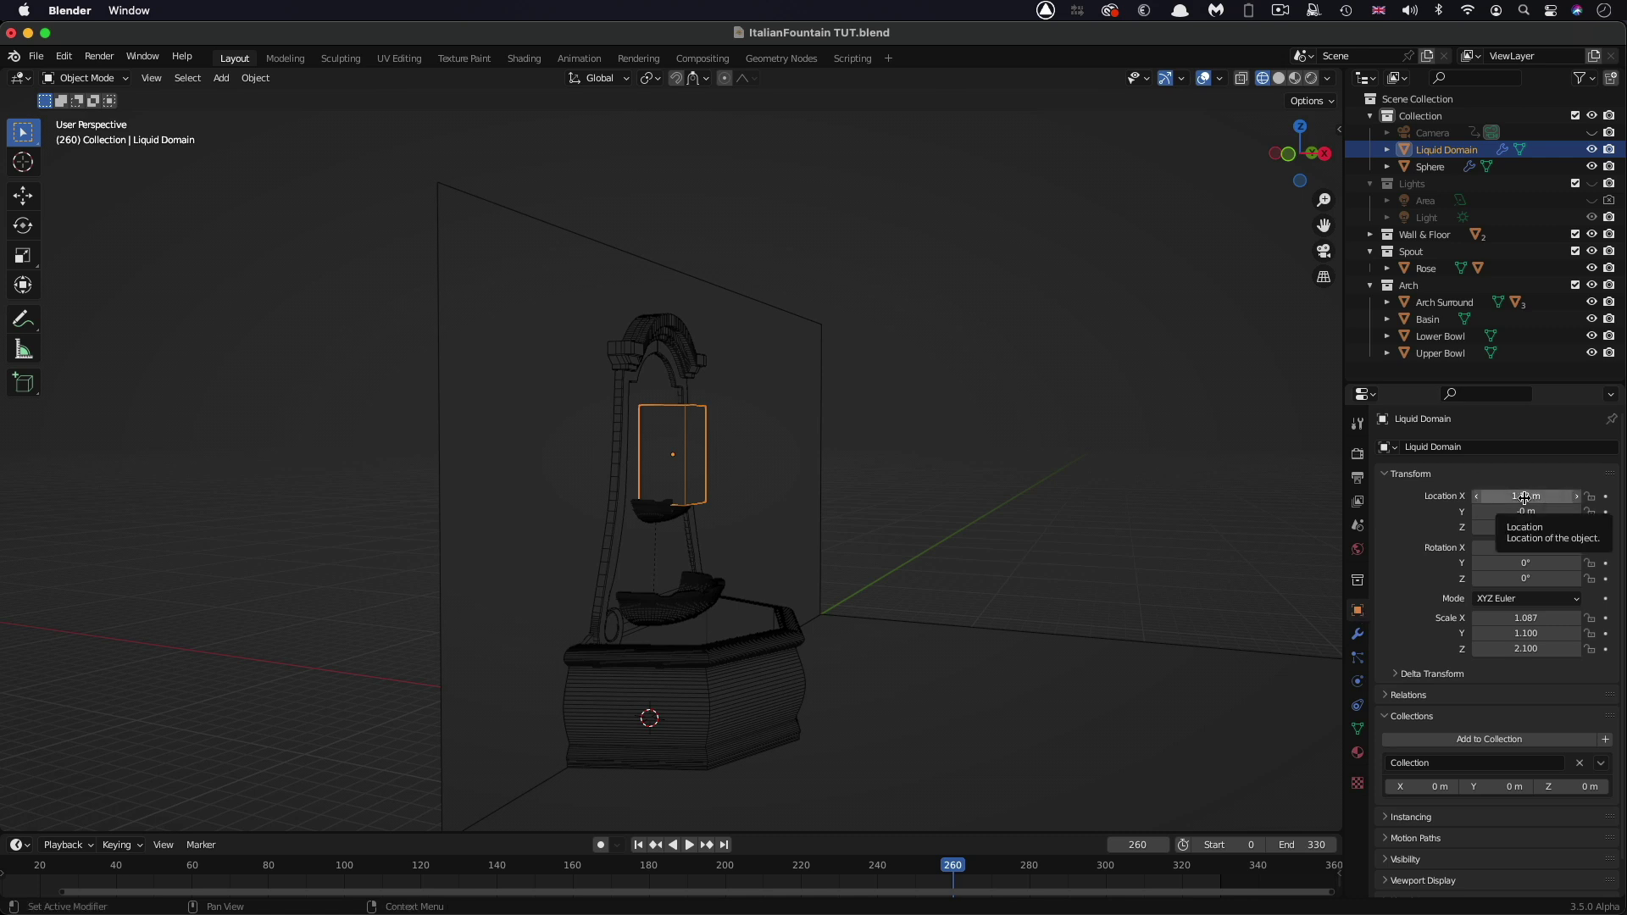
key("alt+g")
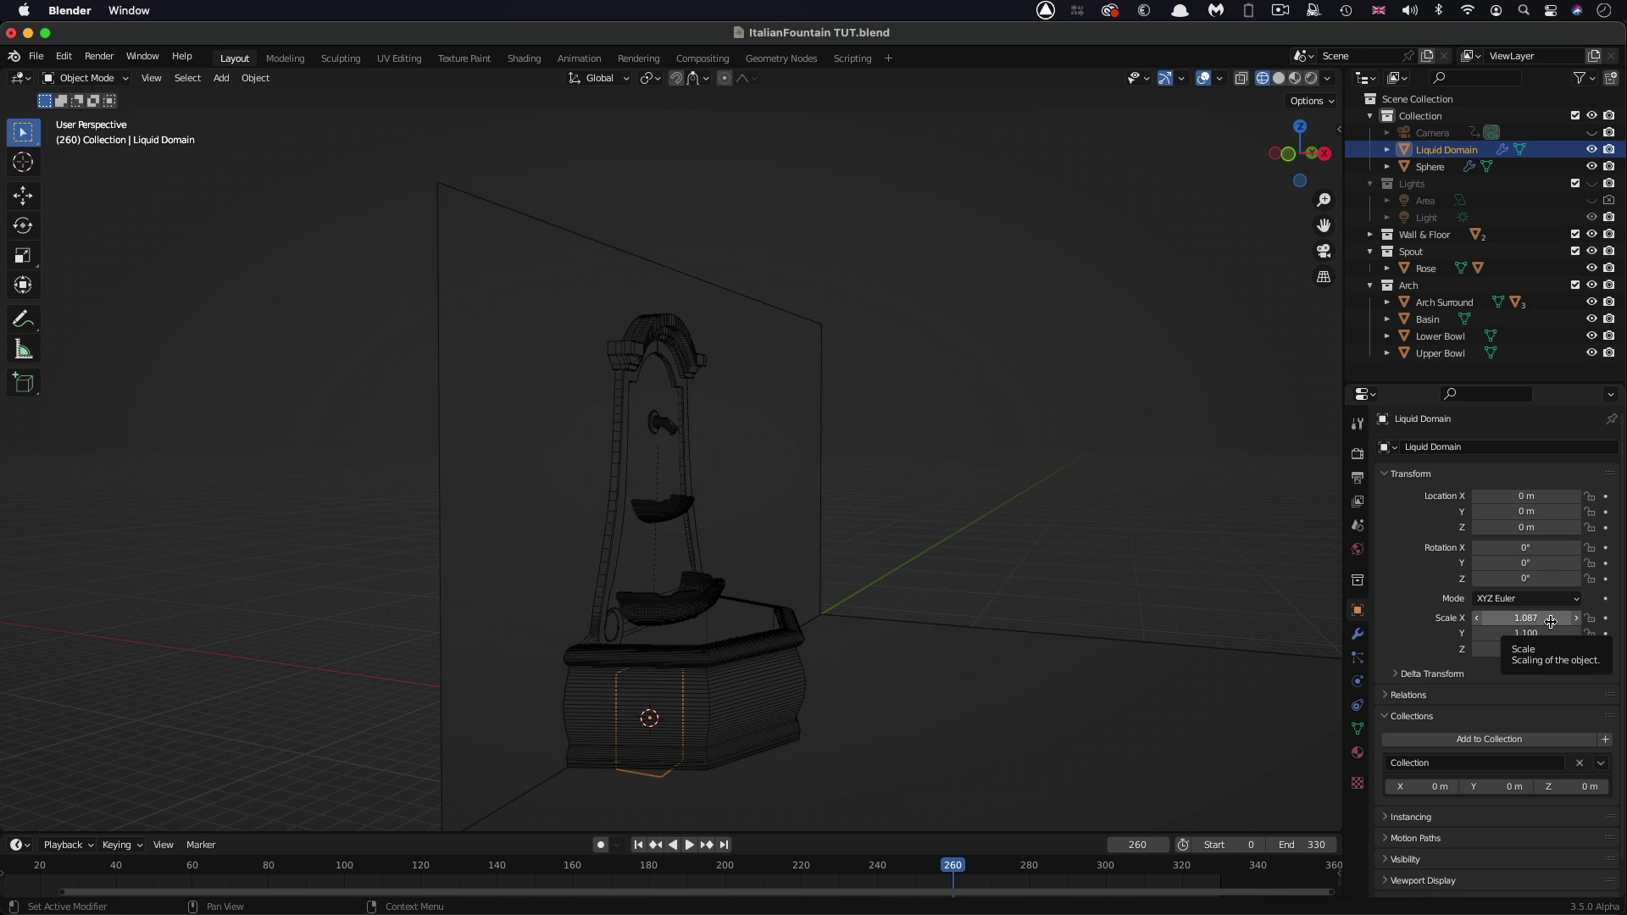
key("BackSpace")
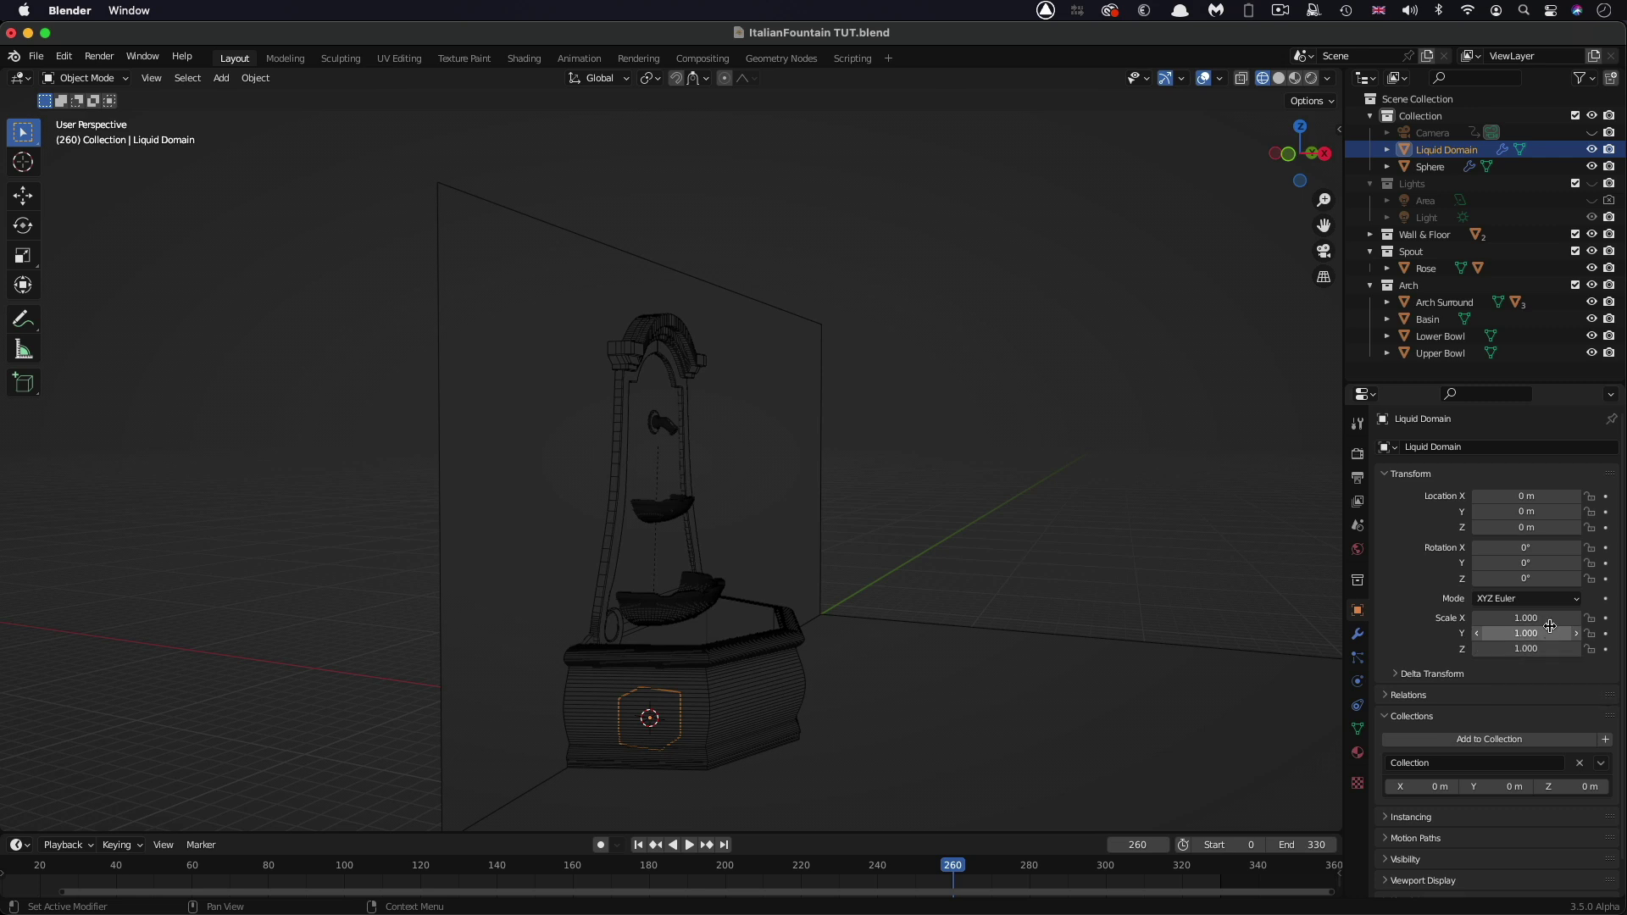
left_click(1547, 621)
type("1.0")
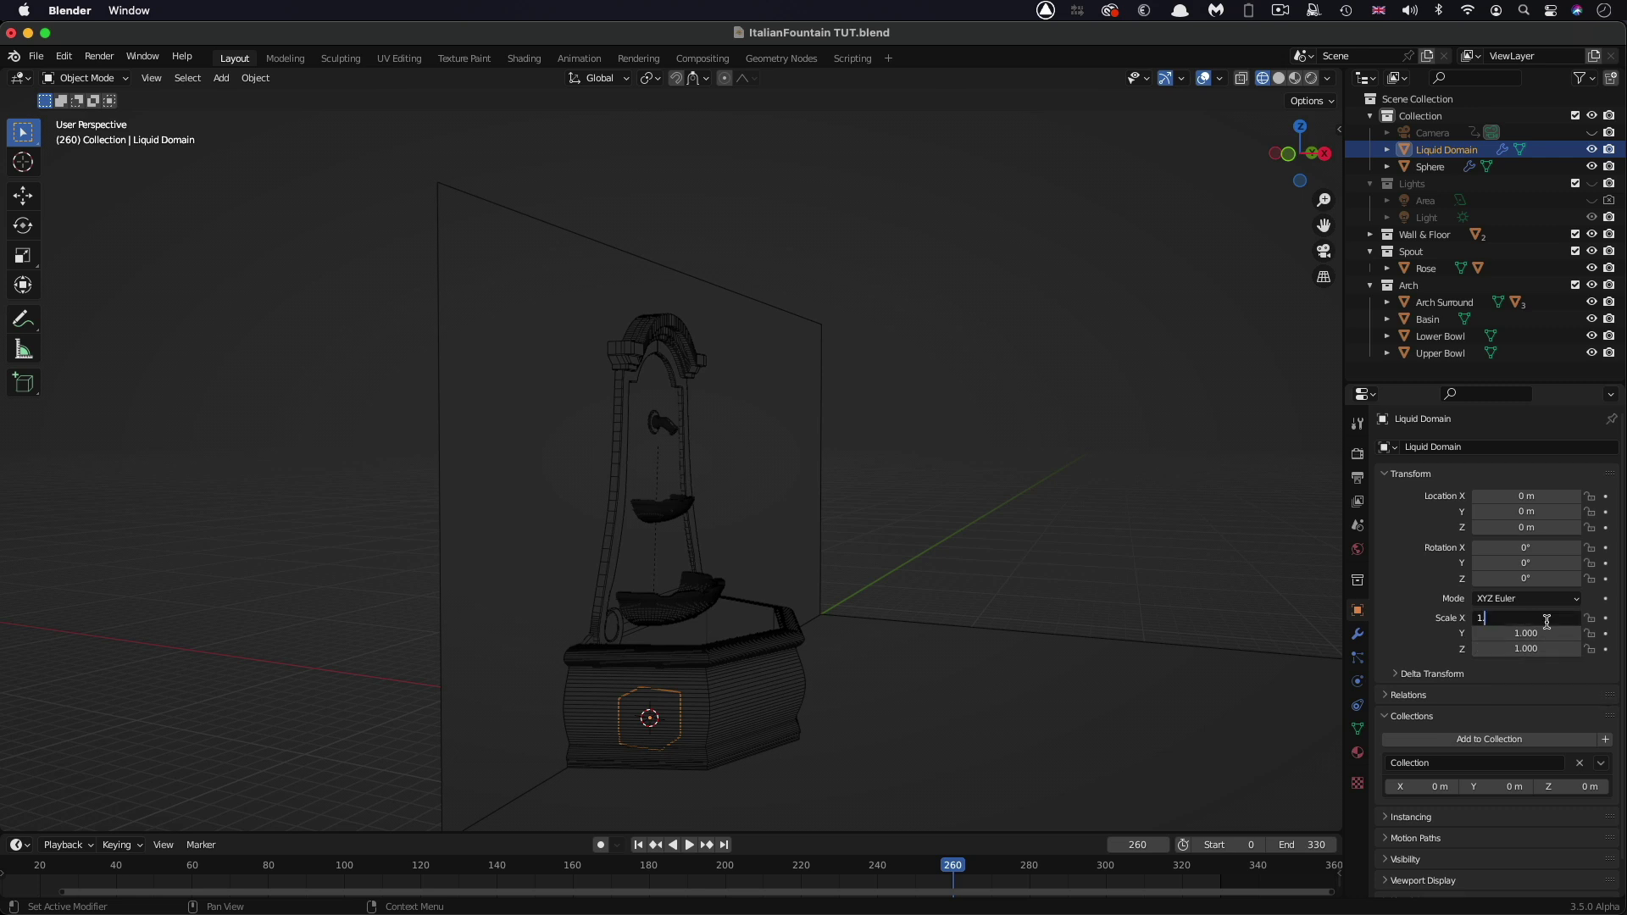
key("Tab")
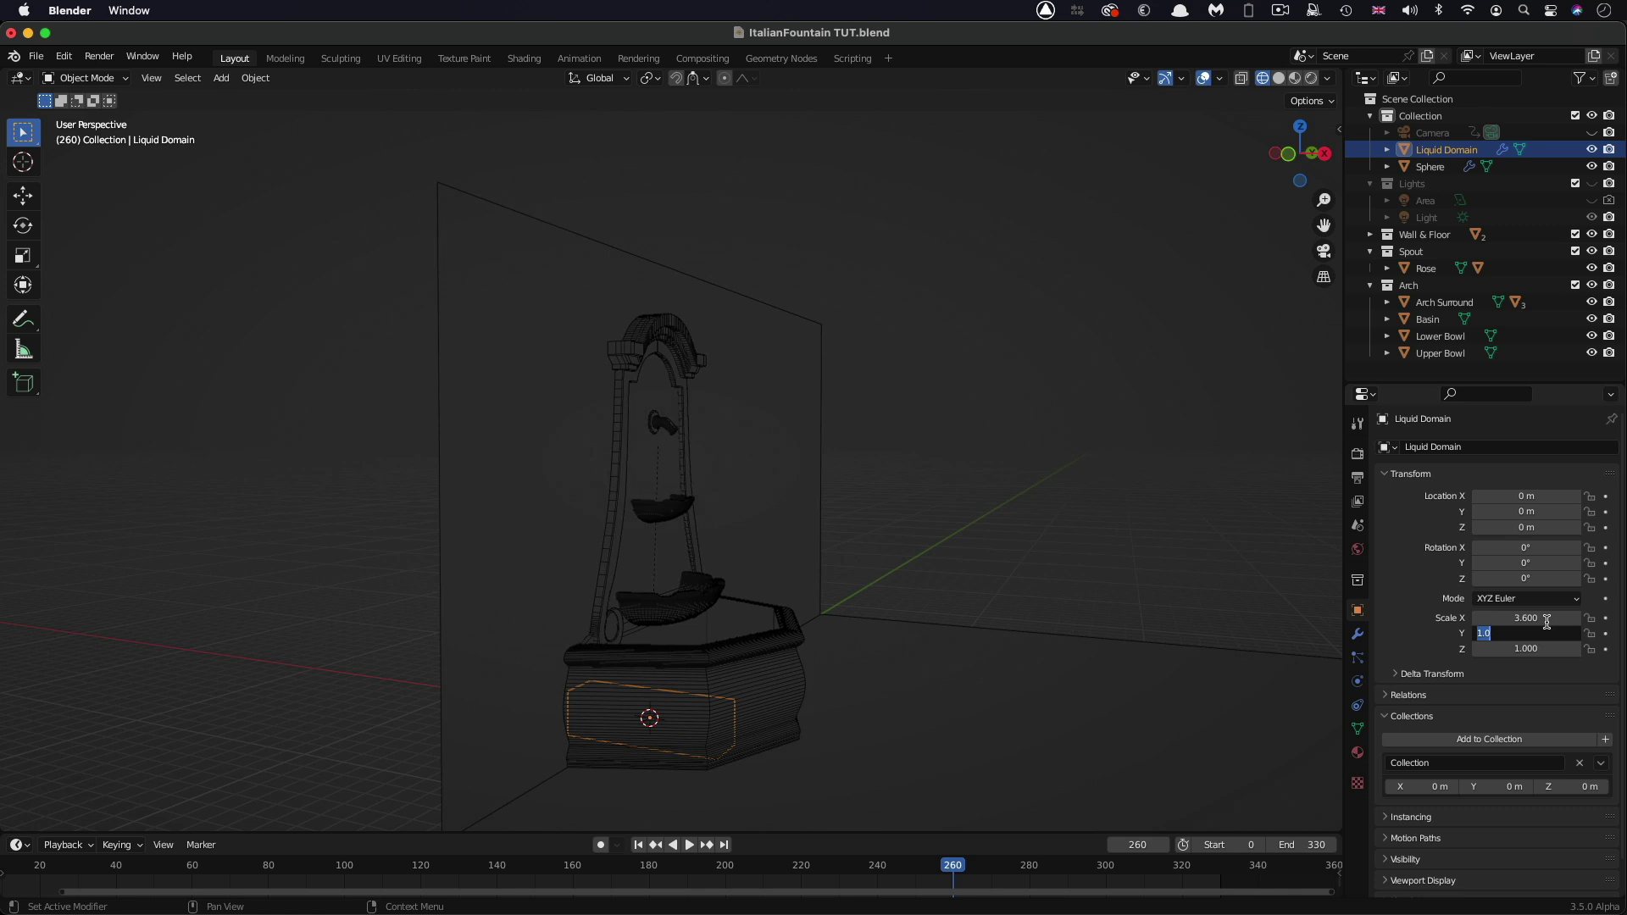
type("6.5")
key("Tab")
type("6.5")
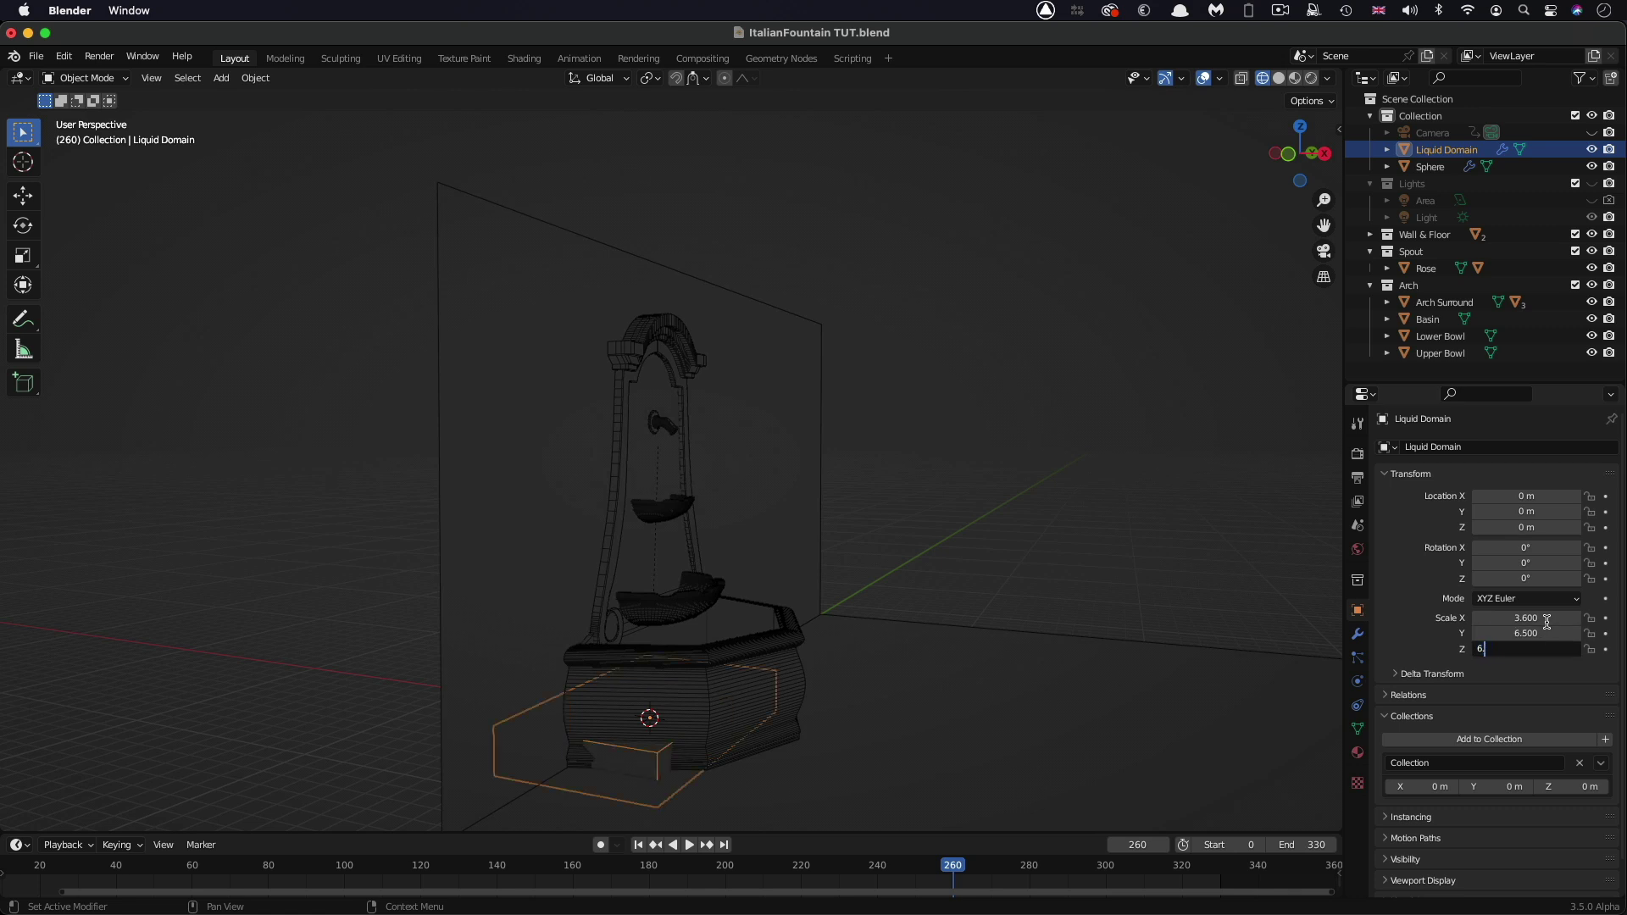
key("Return")
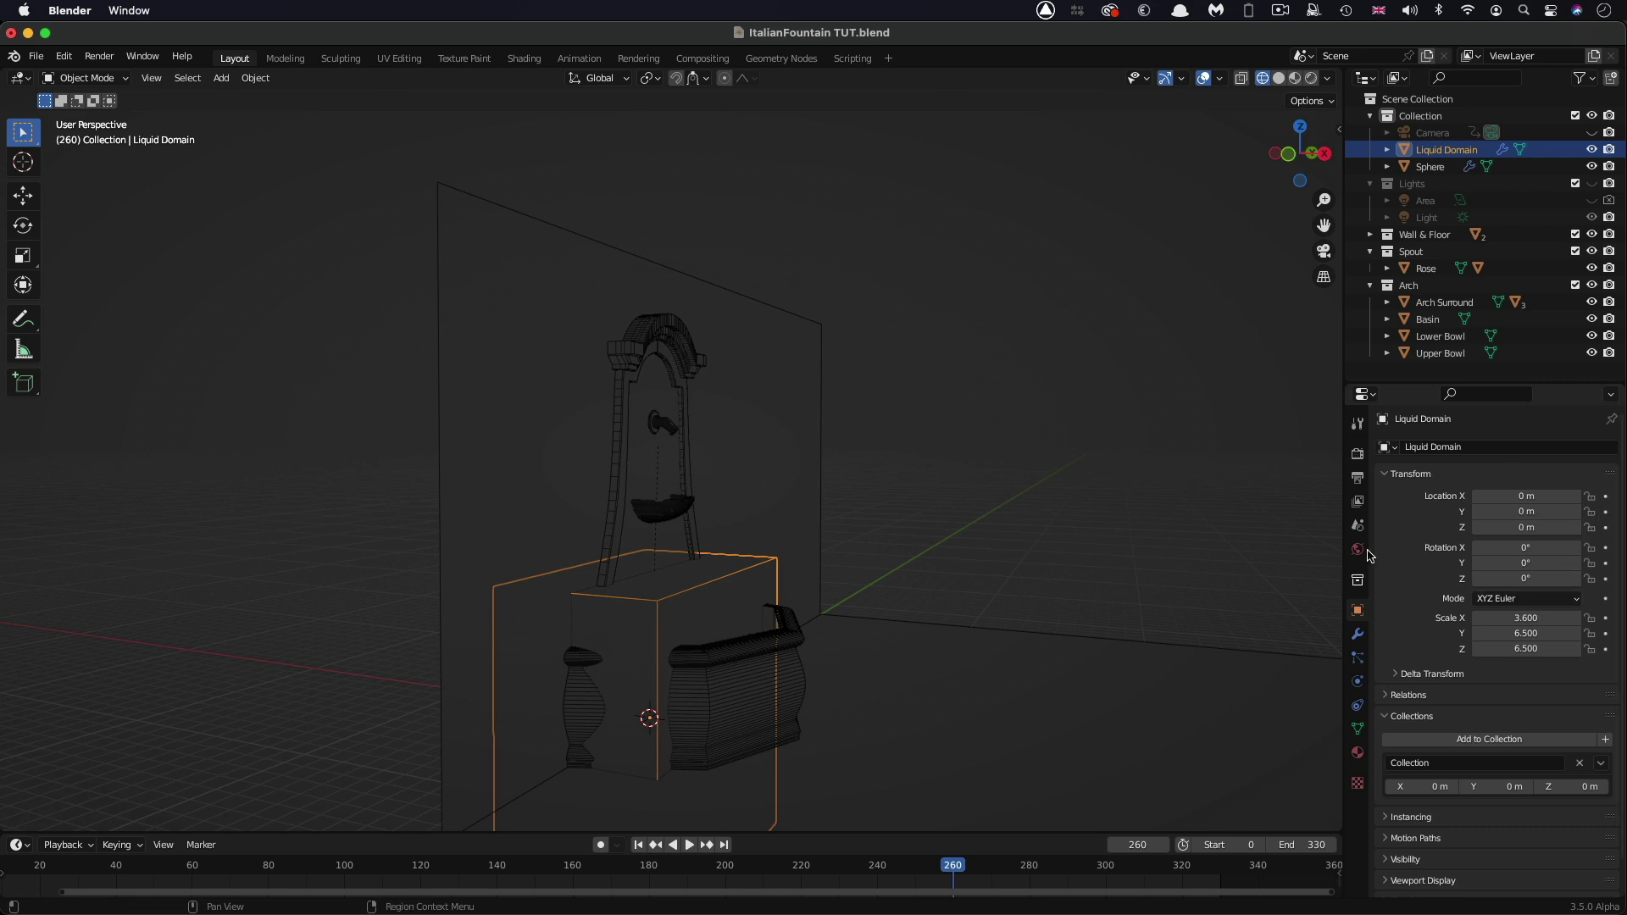
Step: Move the domain to X 3.6 m and Z 6.5 m
left_click(1548, 496)
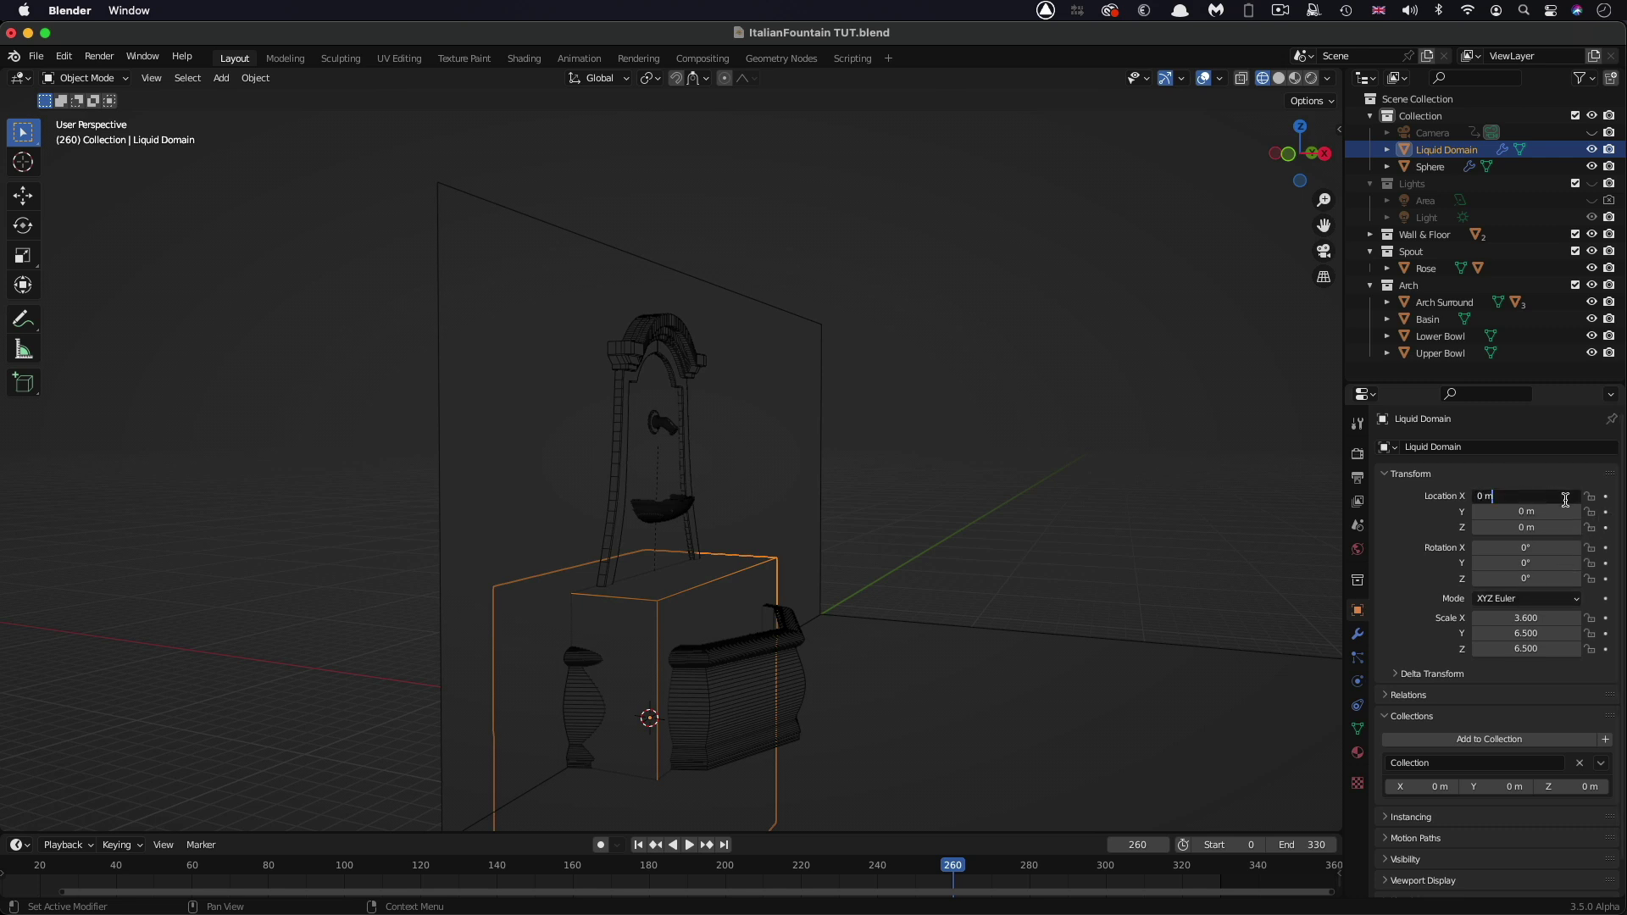
type("3.6")
key("Tab")
key("Tab")
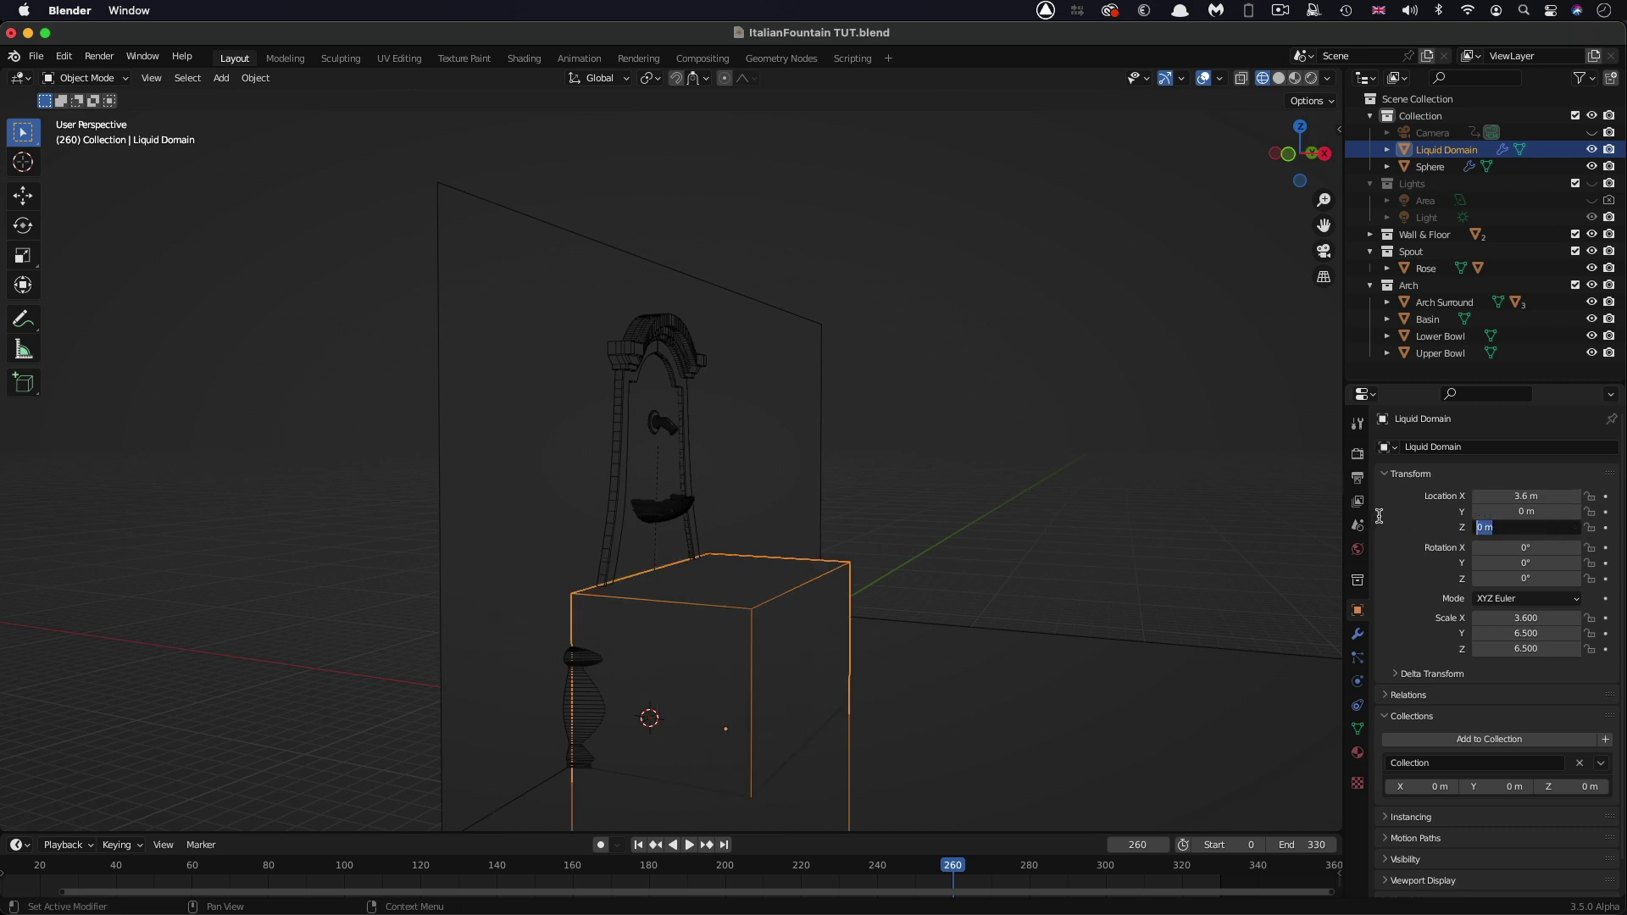
type("6.5")
key("Return")
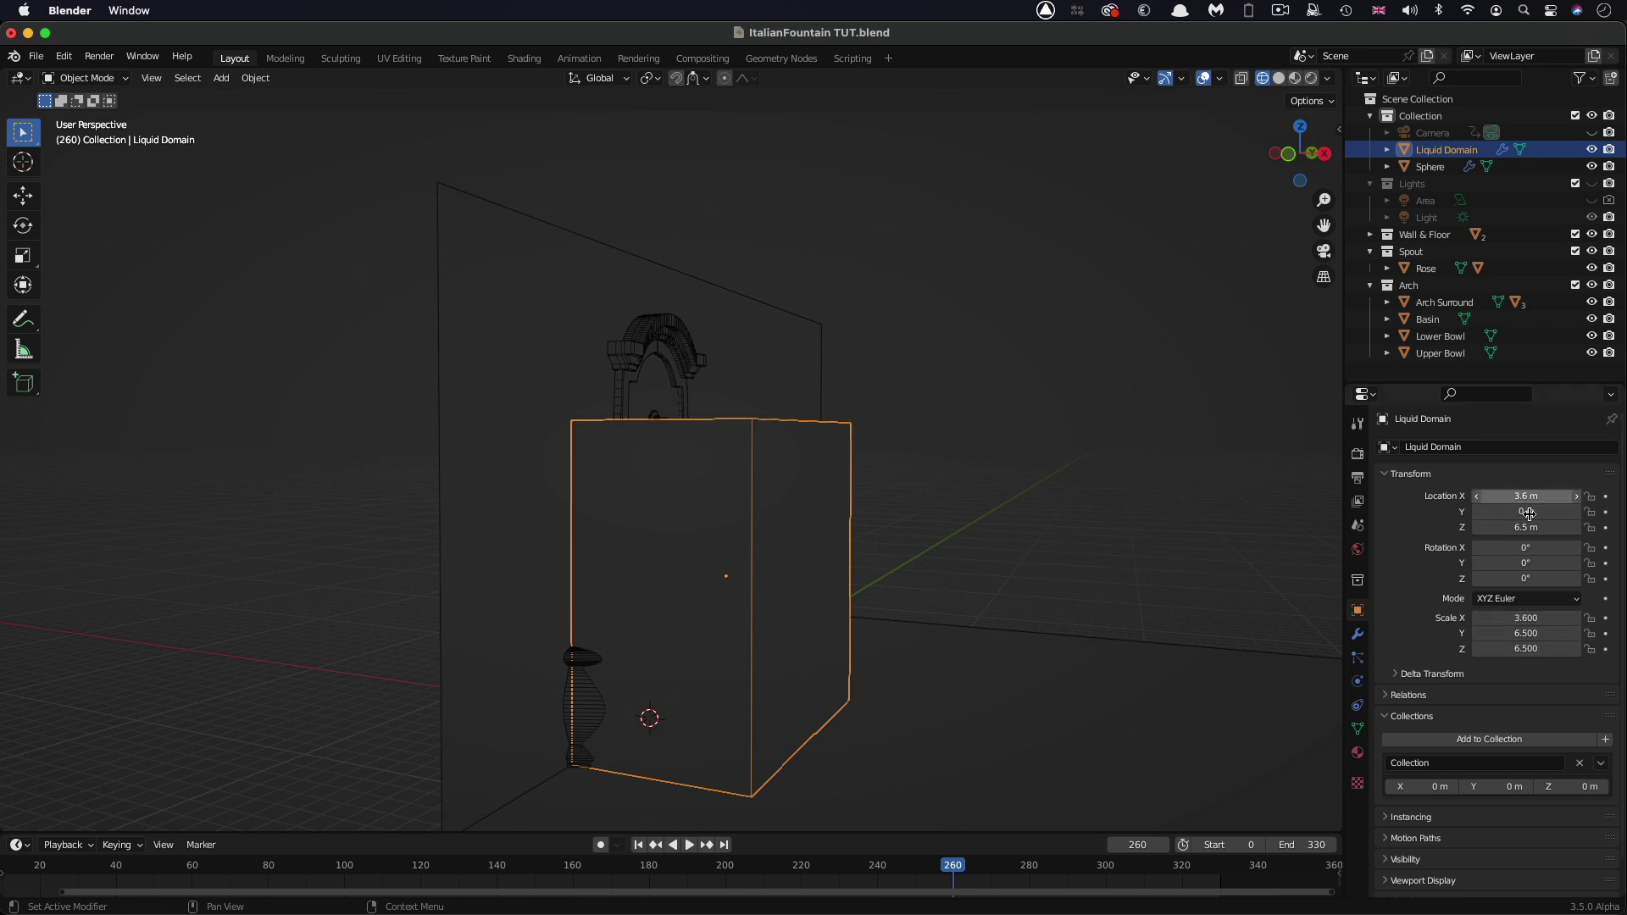
scroll(672, 664, "left", 10)
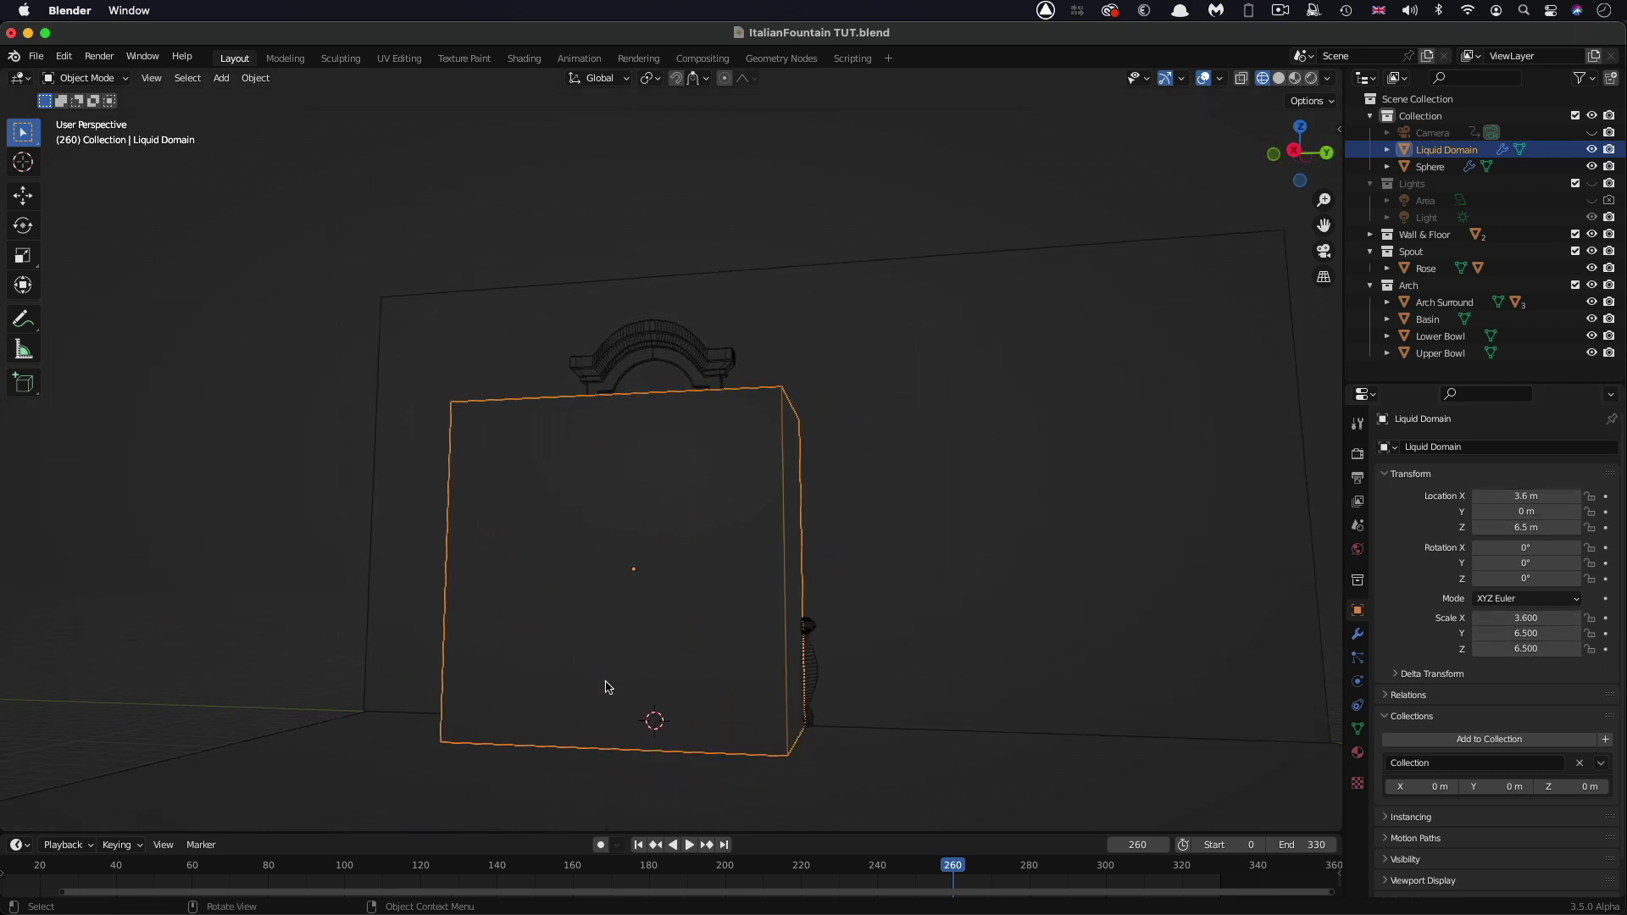
scroll(859, 750, "left", 5)
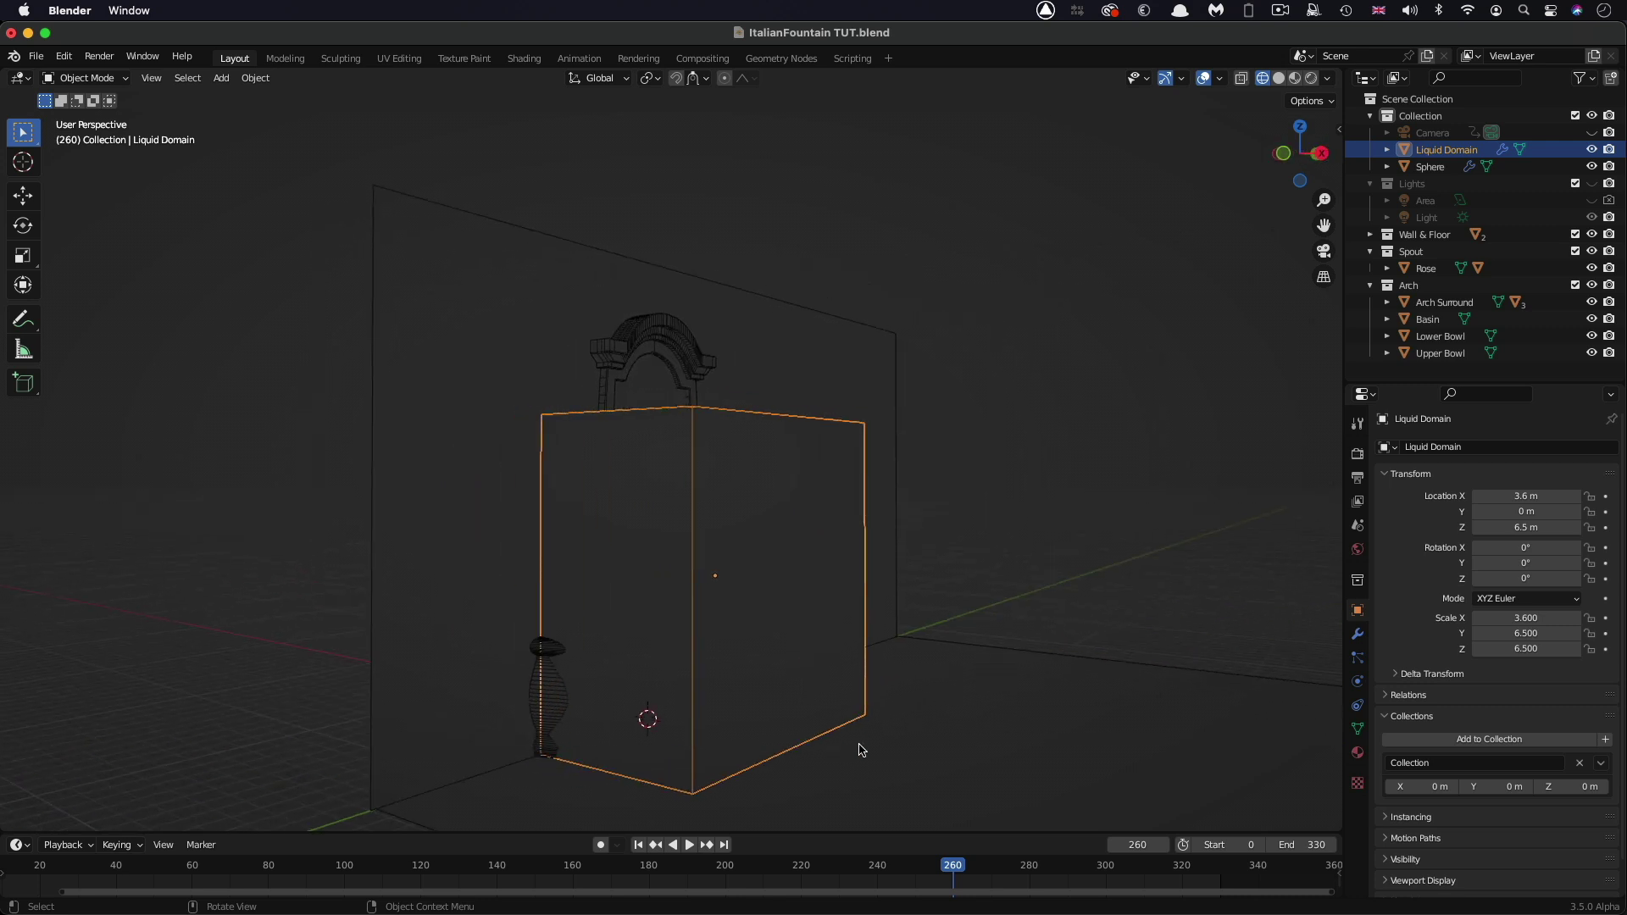
Step: Turn on X-ray so the fountain shows through the domain box
left_click(1242, 78)
scroll(937, 348, "left", 5)
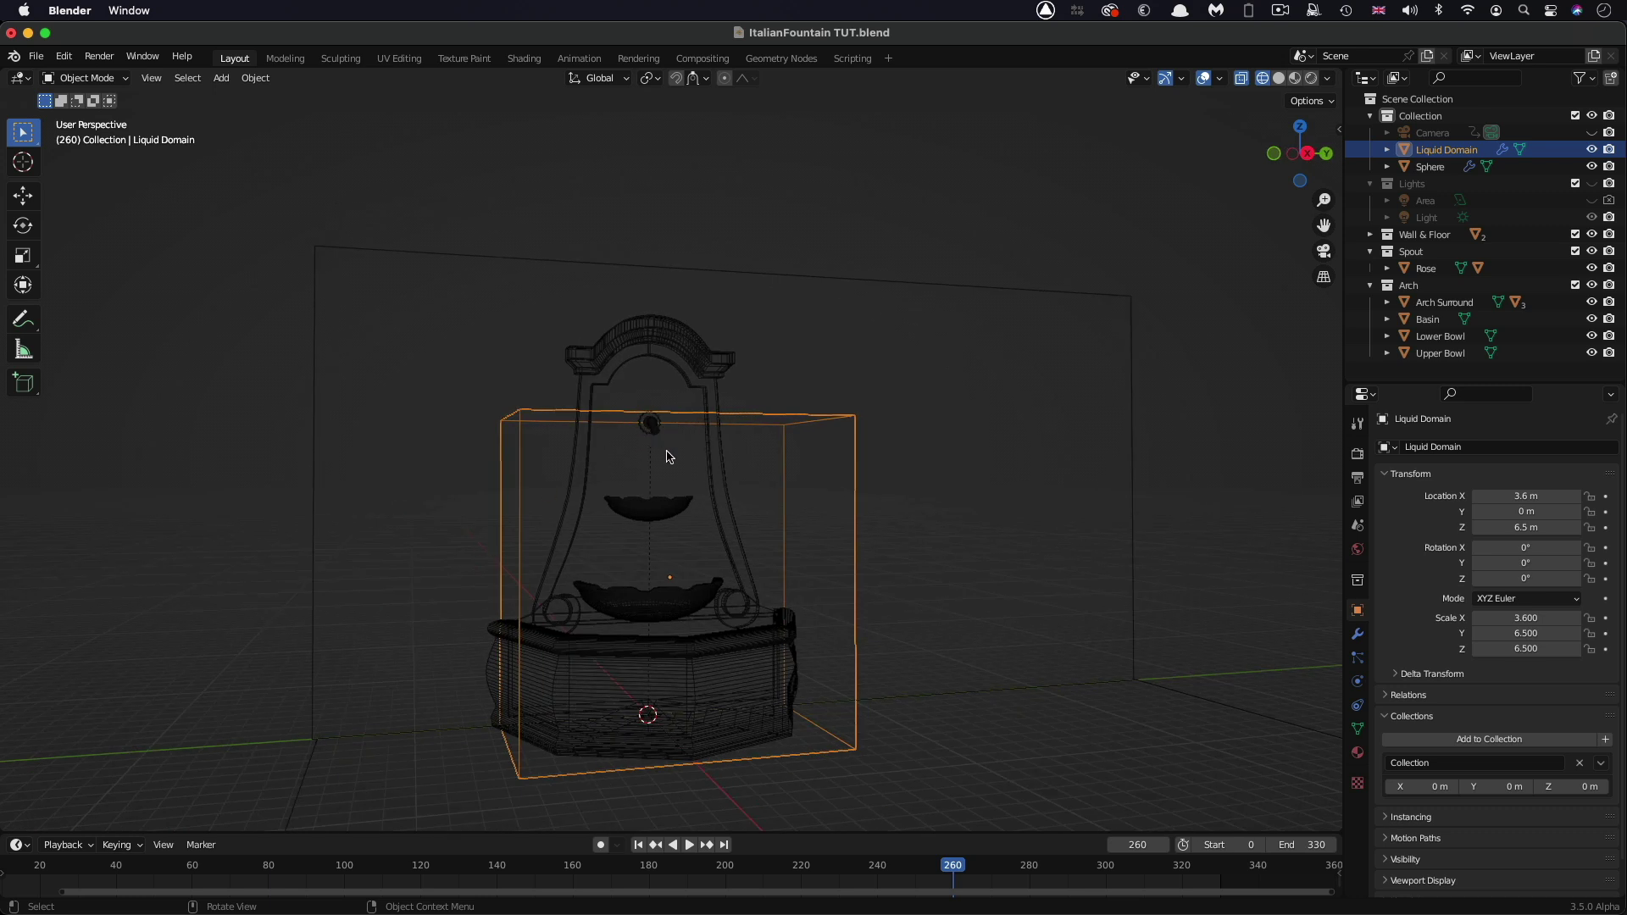
scroll(676, 460, "left", 3)
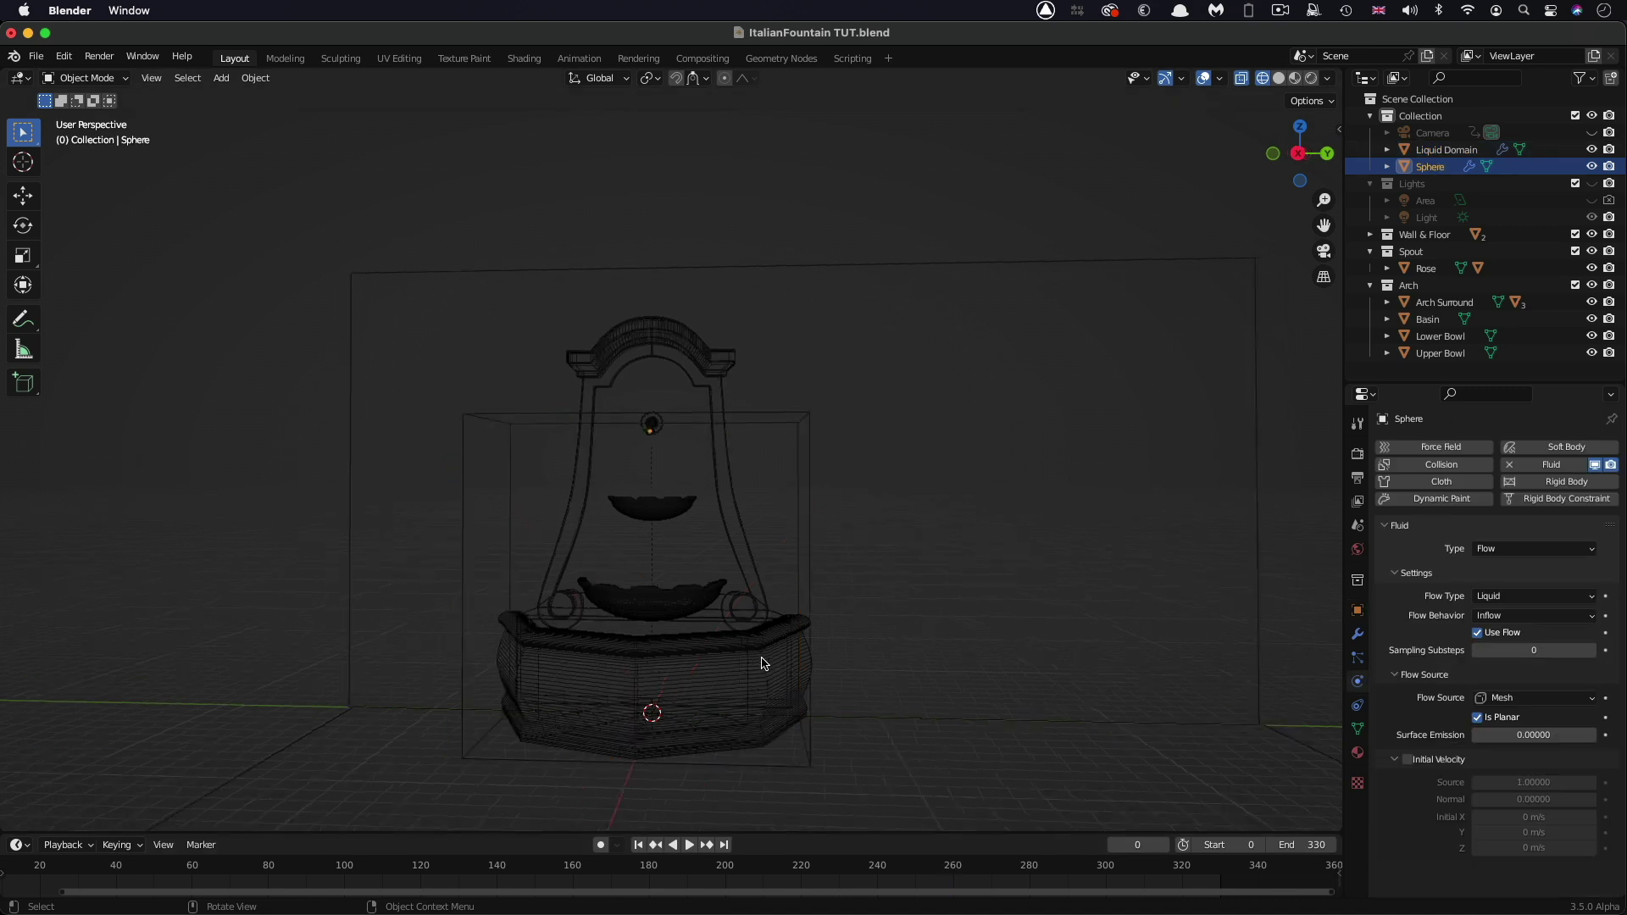
scroll(762, 664, "left", 5)
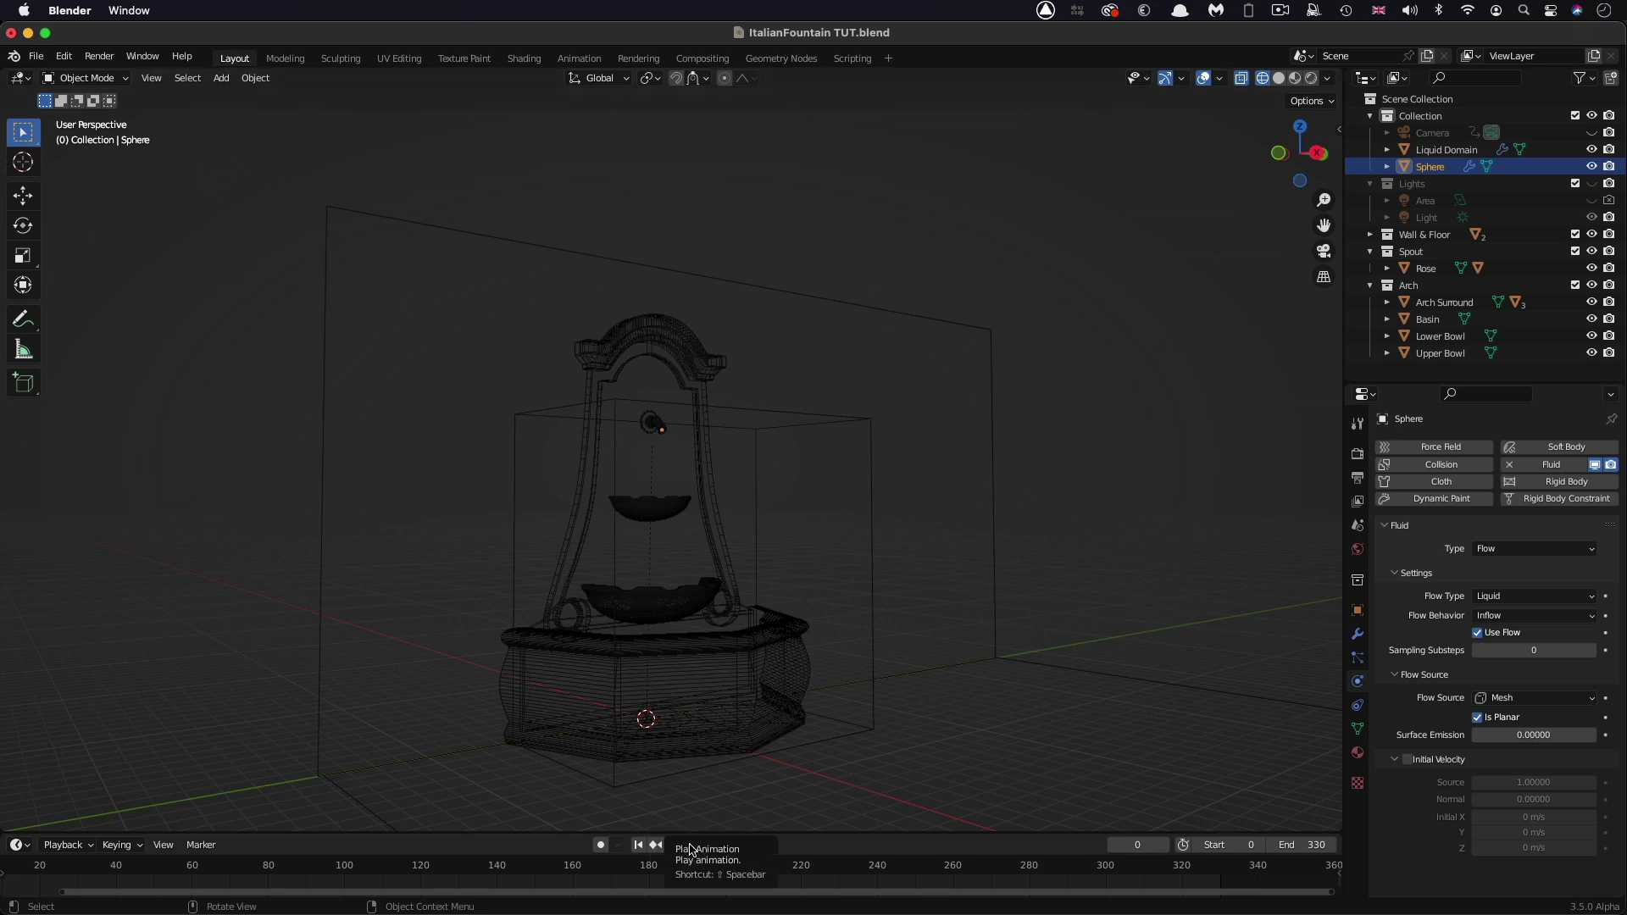
Step: Play the simulation while orbiting the fountain, then pause and return to frame 235
left_click(689, 845)
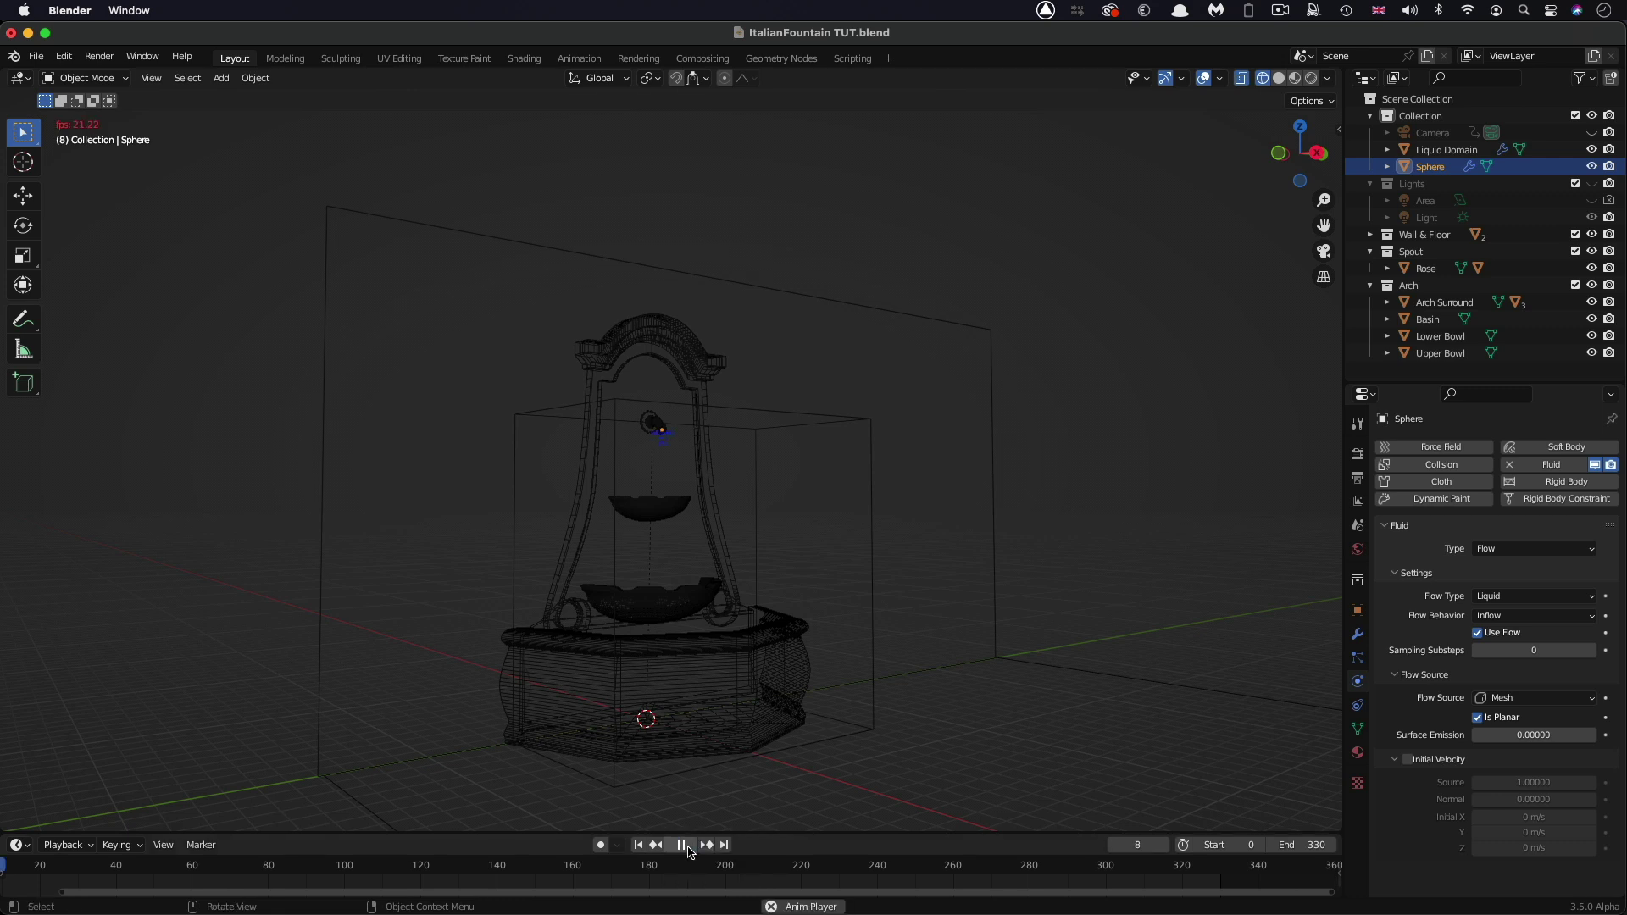
middle_click_drag(709, 566, 687, 424)
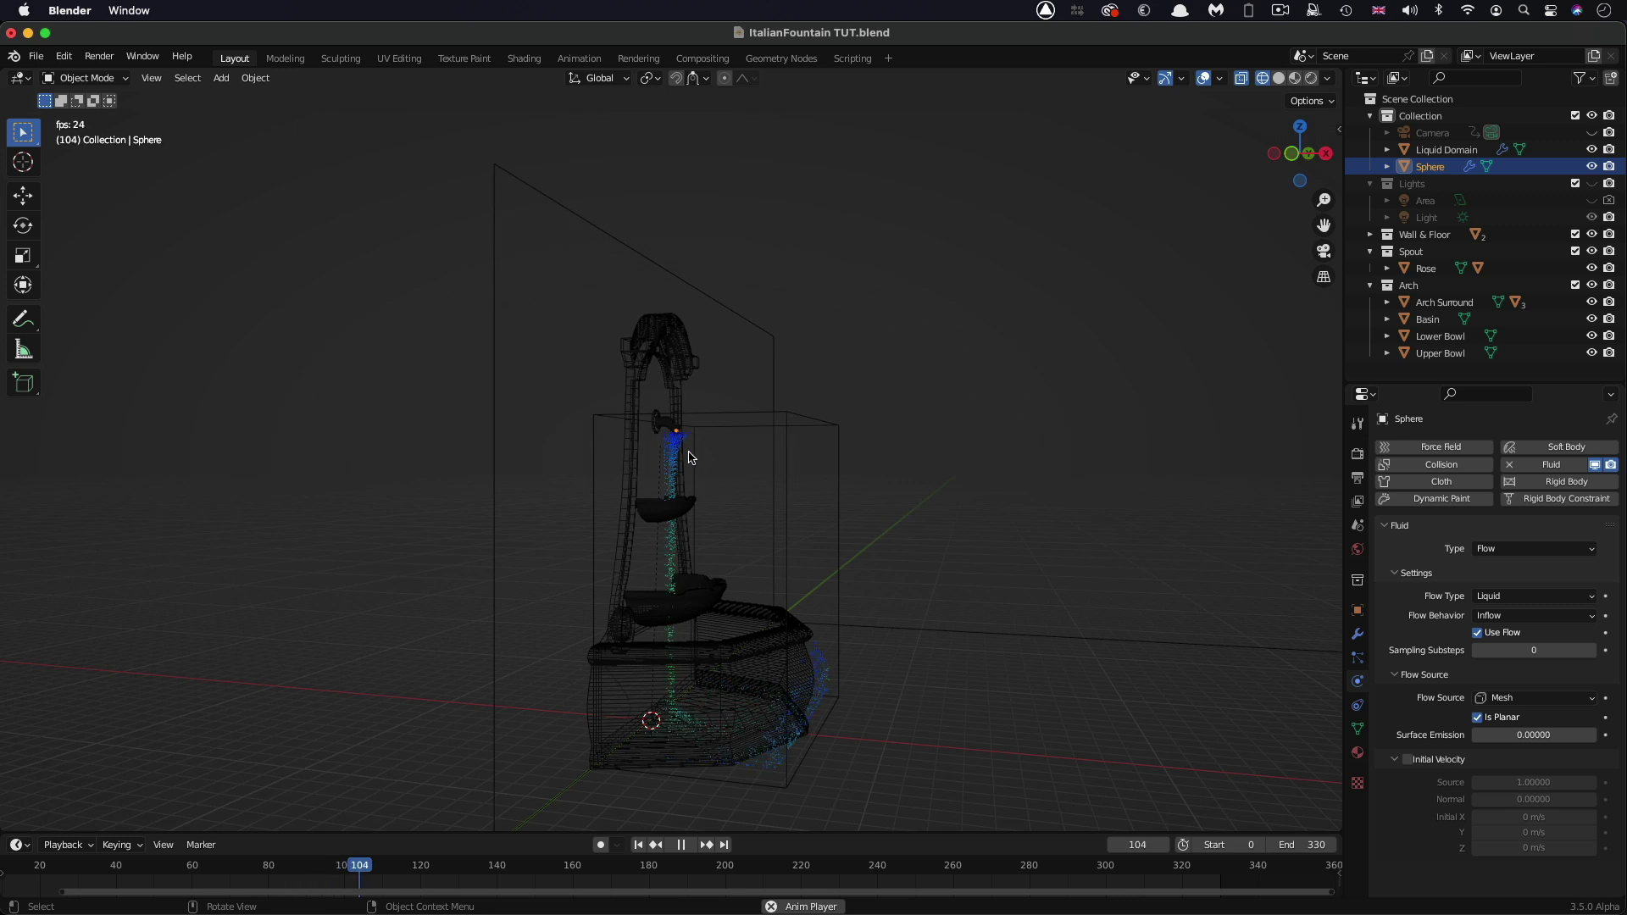
middle_click_drag(792, 752, 576, 769)
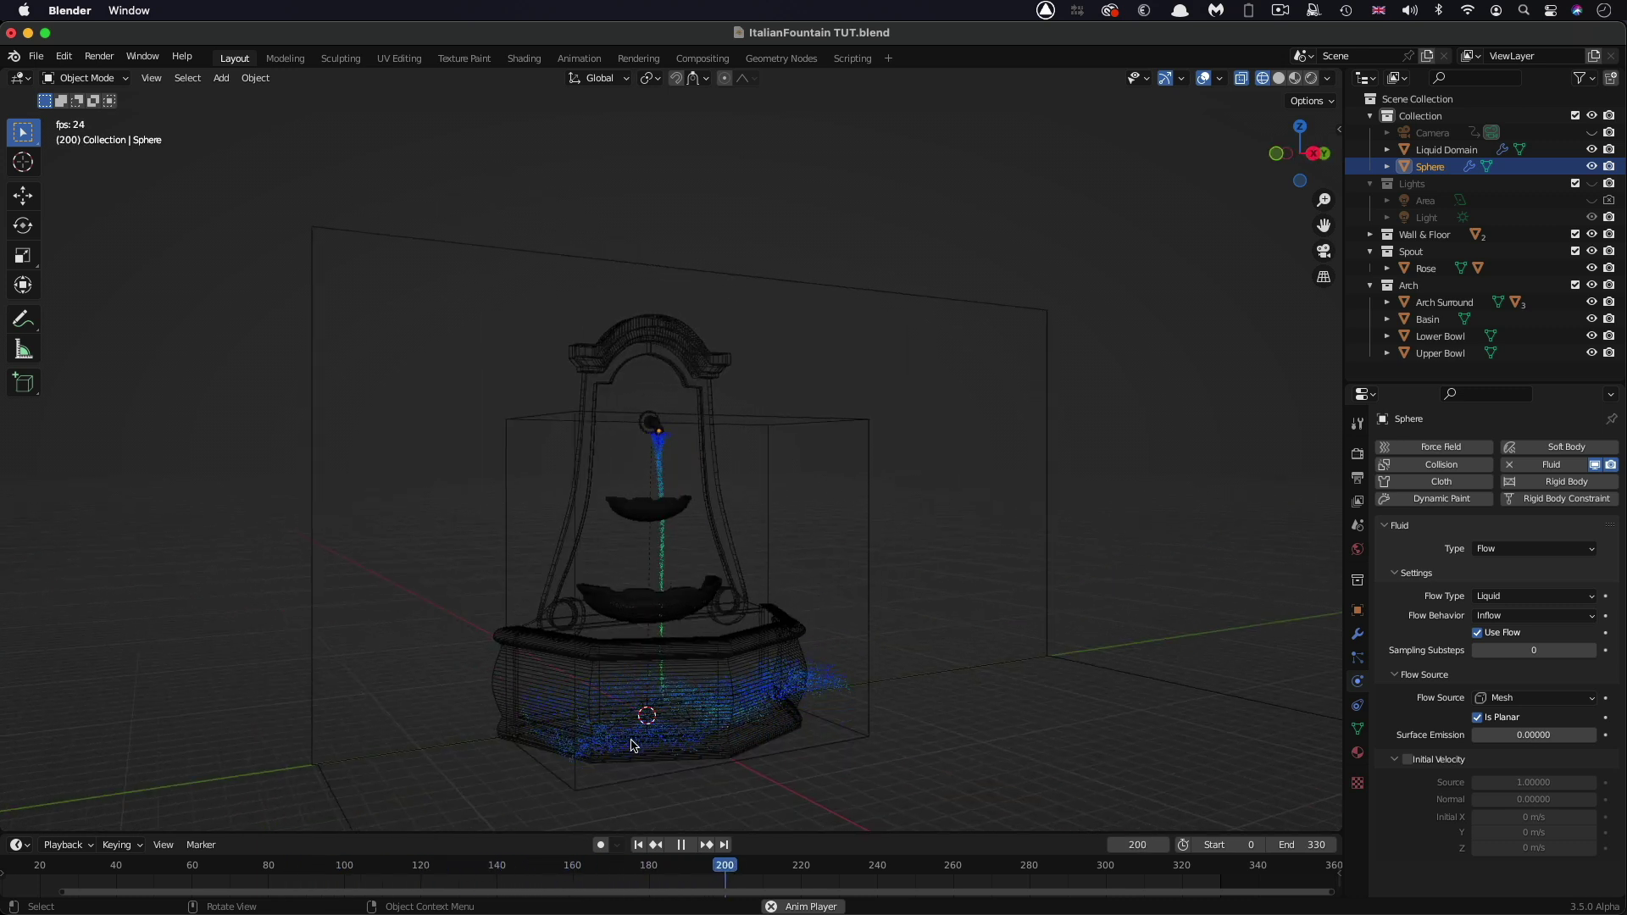
middle_click_drag(716, 703, 644, 751)
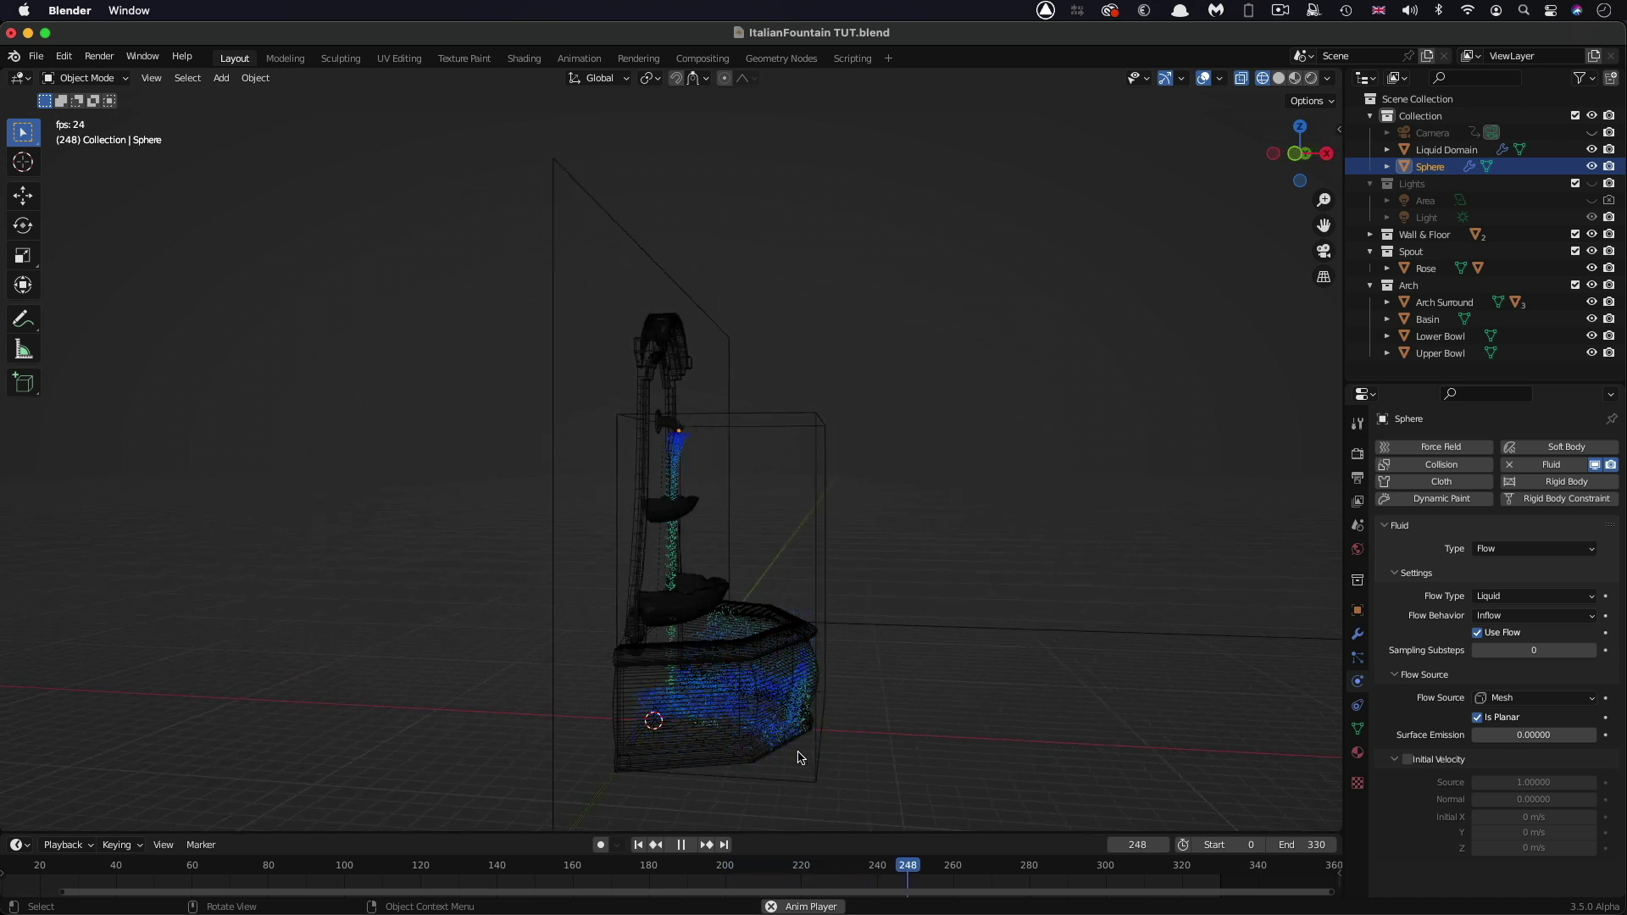
middle_click_drag(799, 755, 840, 654)
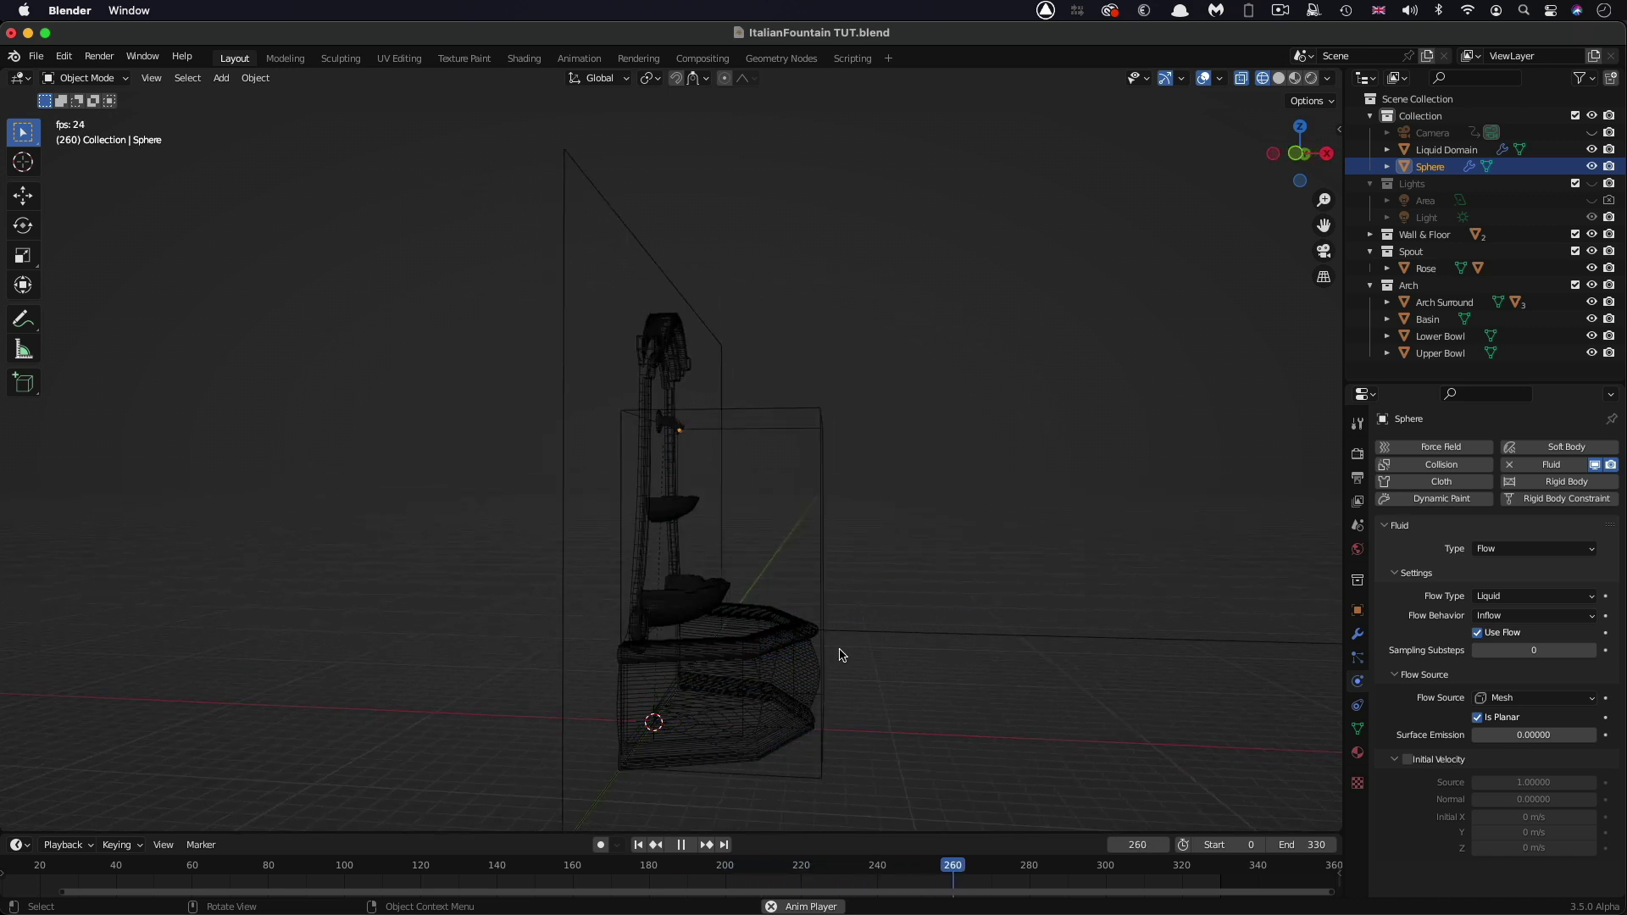
left_click(688, 848)
left_click_drag(886, 882, 861, 885)
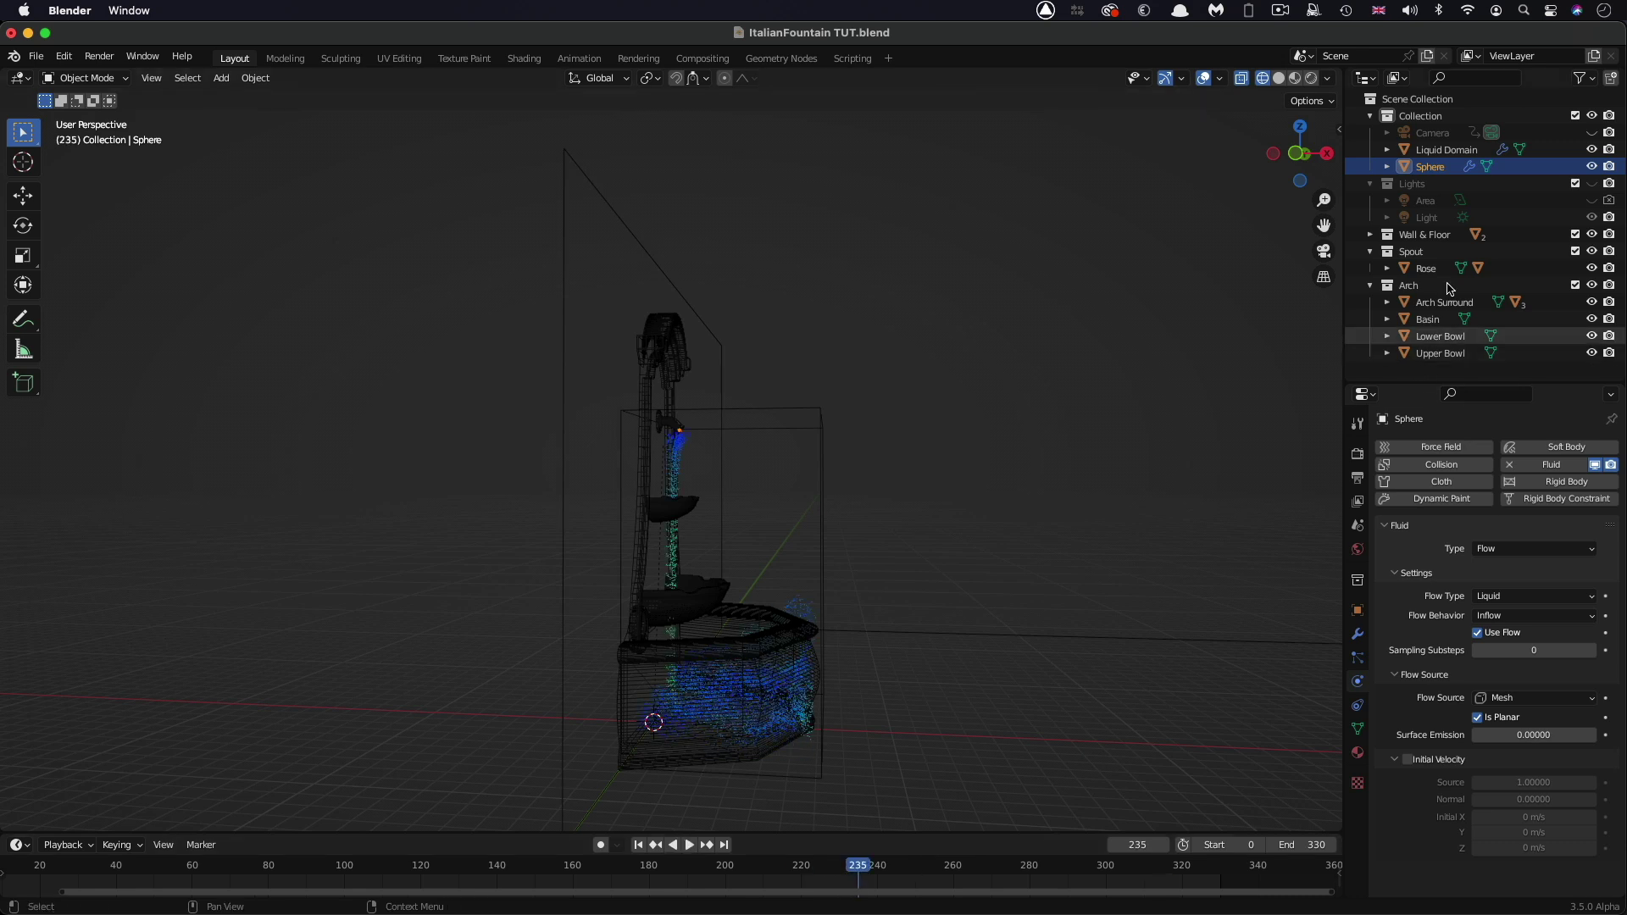
Step: Set the Liquid Domain's cache End frame to 330
left_click(1442, 152)
scroll(1423, 693, "down", 15)
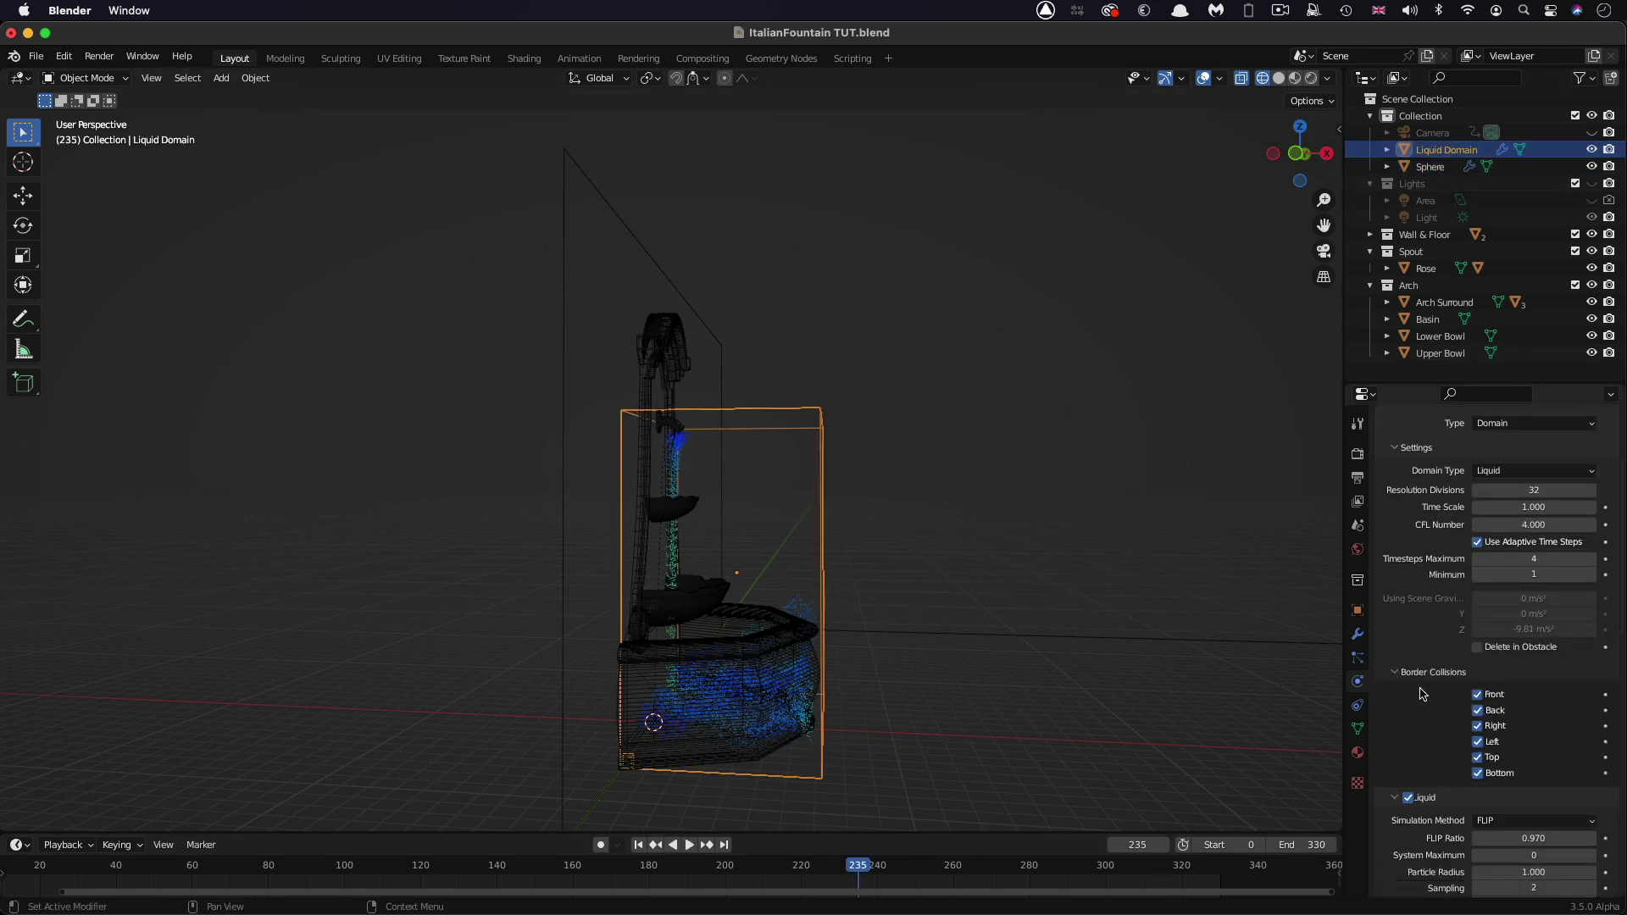
scroll(1424, 693, "down", 8)
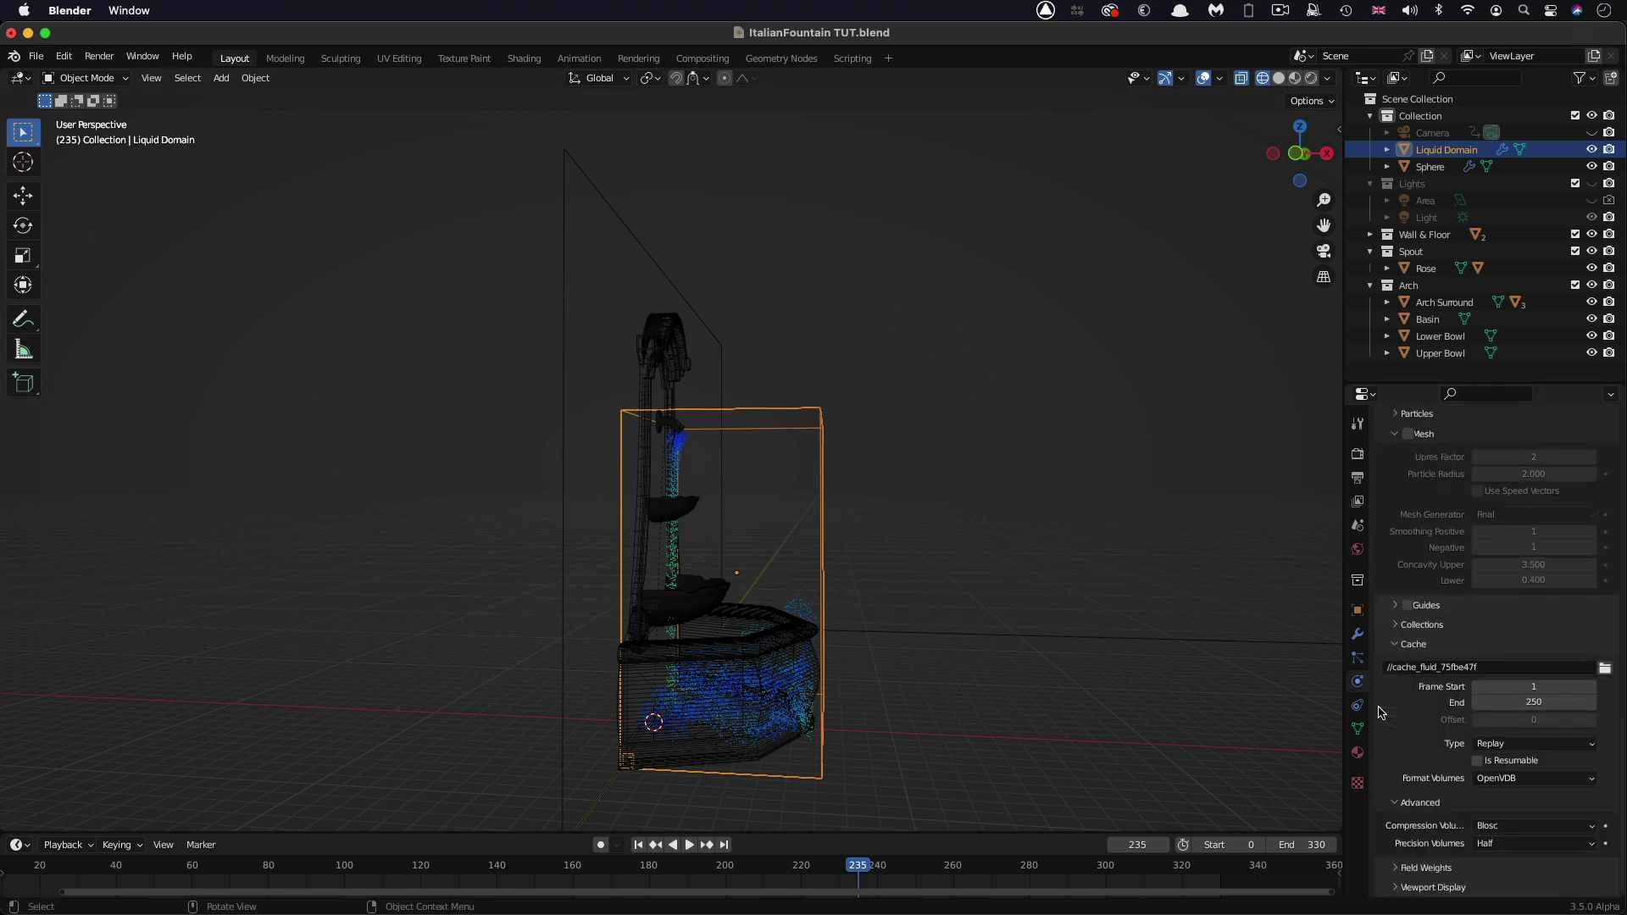
left_click(1557, 703)
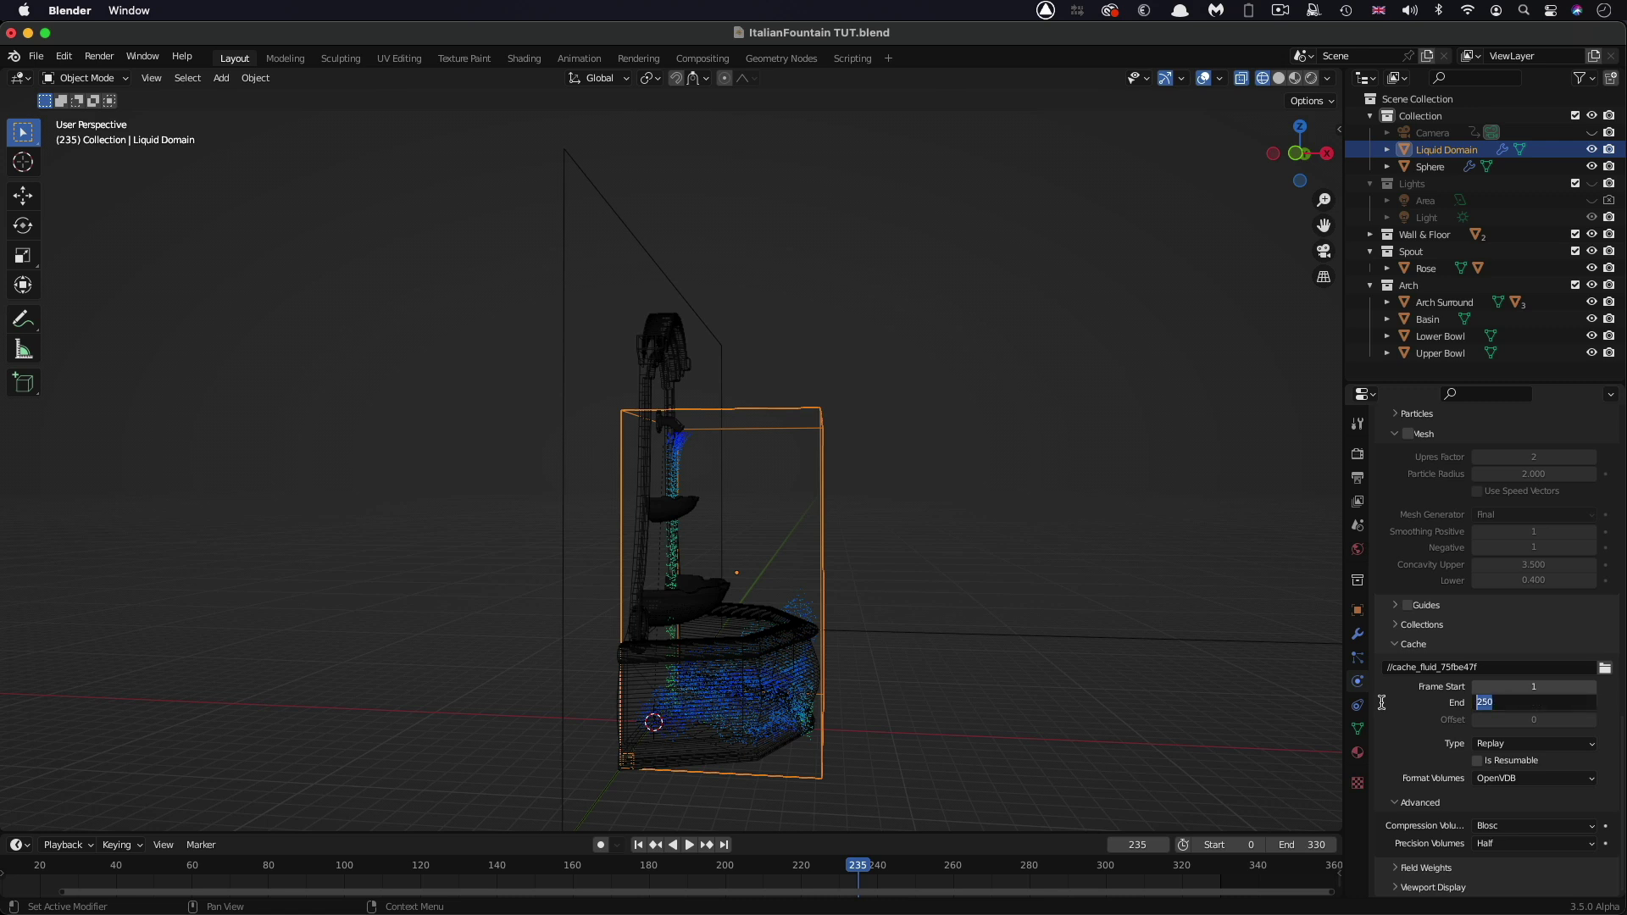
type("330")
key("Return")
Step: Jump to frame 114, orbit to a near-front view, and enlarge the Outliner
key("space")
left_click(399, 853)
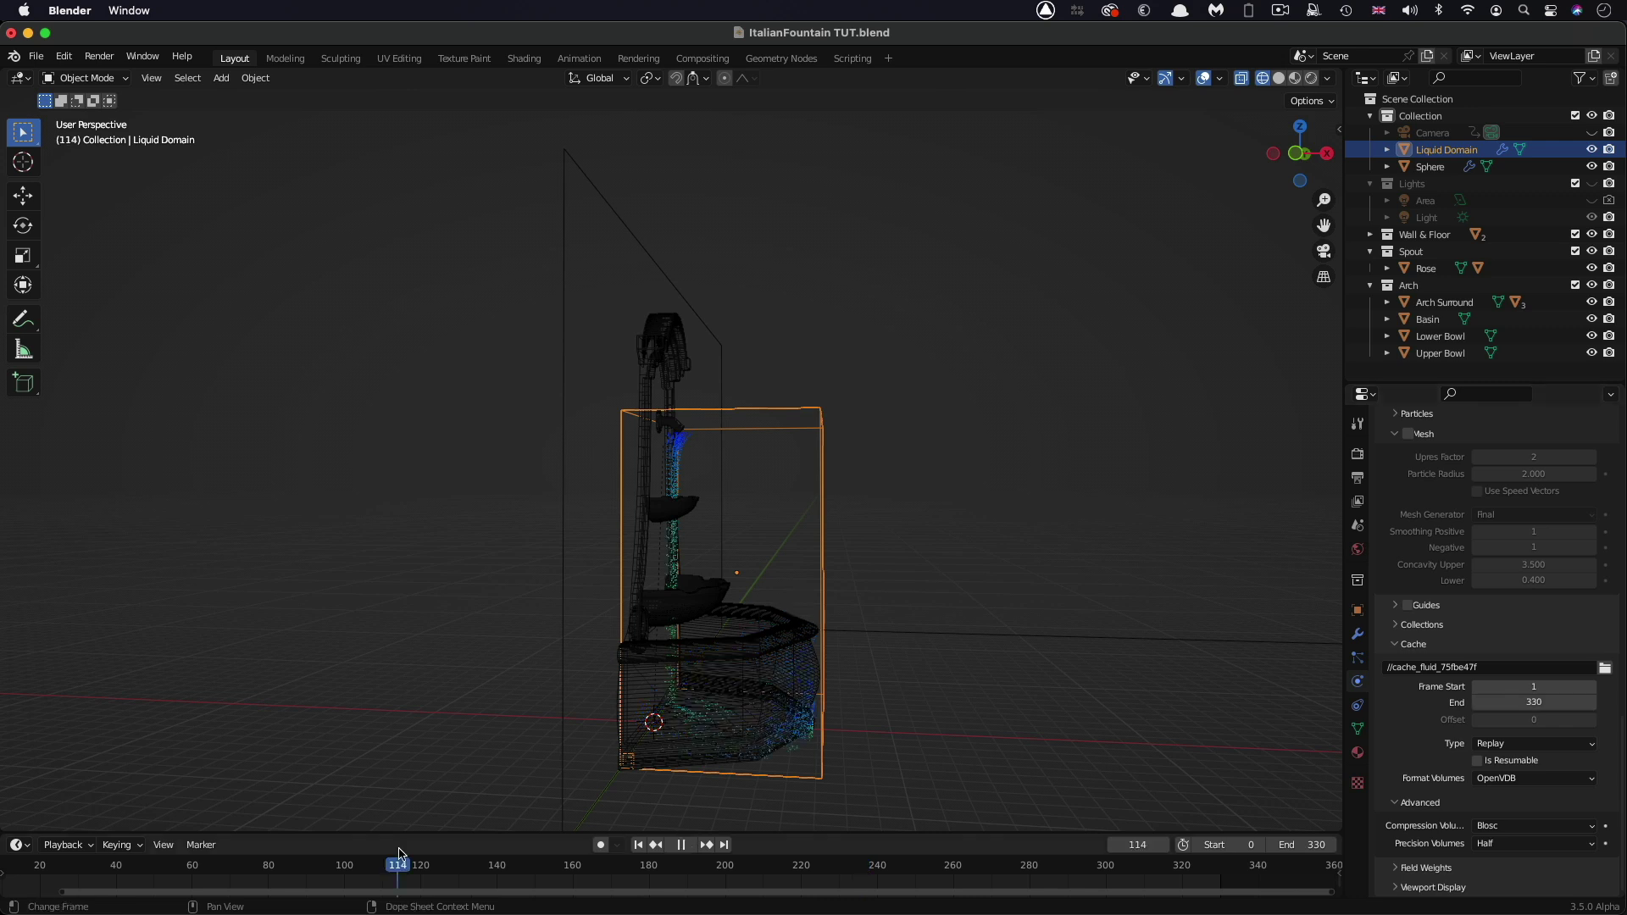
middle_click_drag(755, 523, 736, 530)
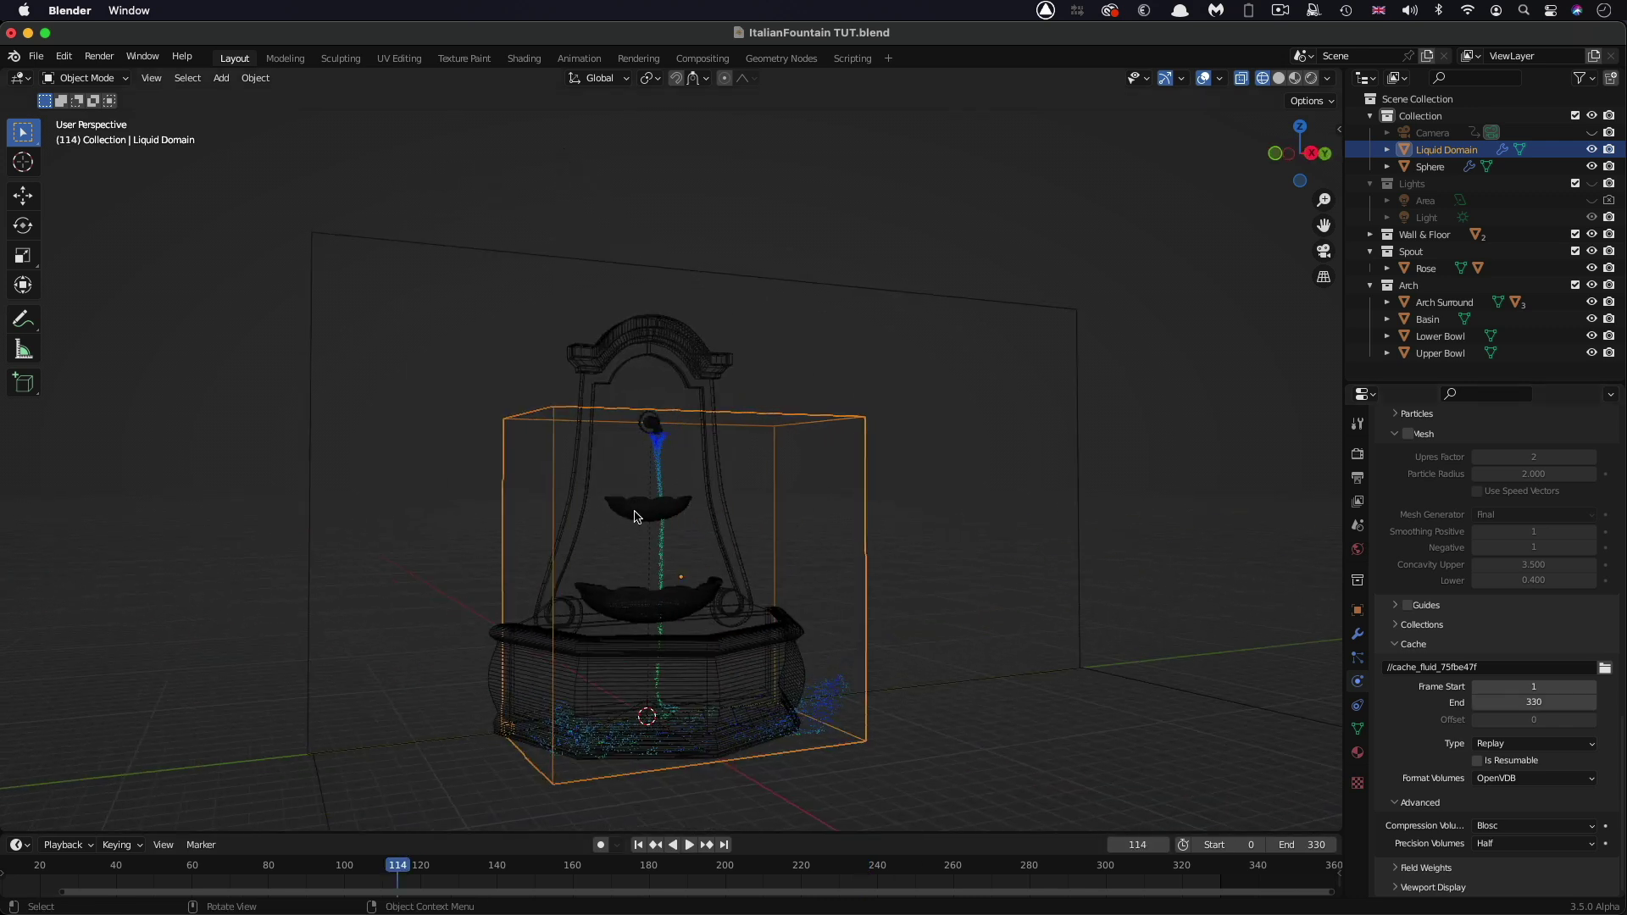
middle_click_drag(637, 516, 625, 510)
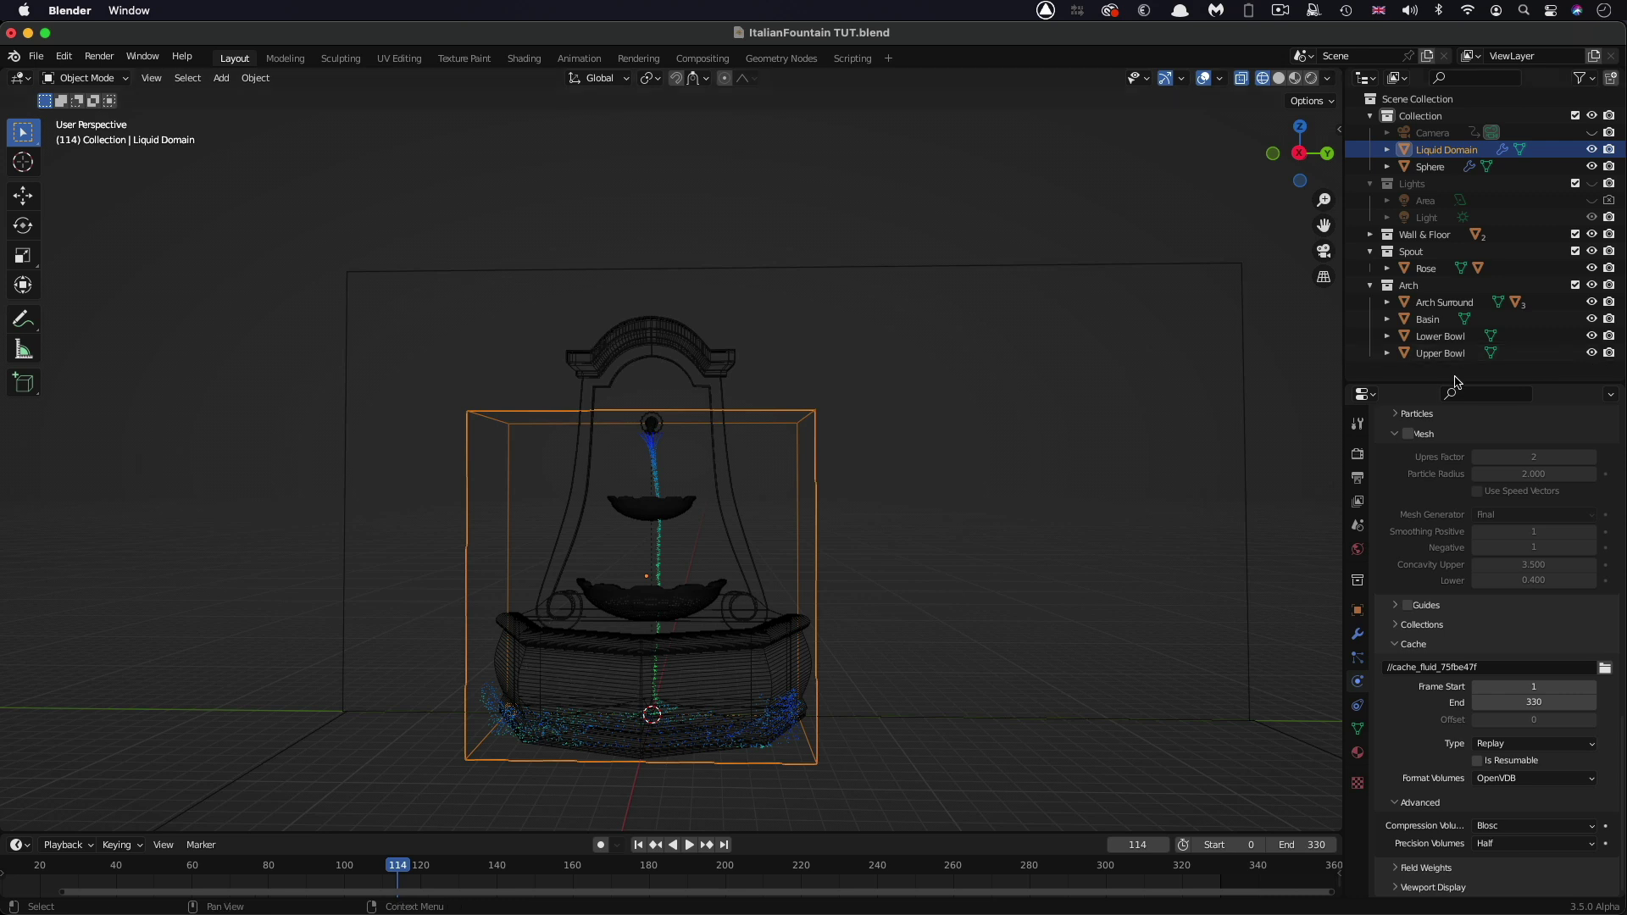
left_click_drag(1452, 380, 1452, 462)
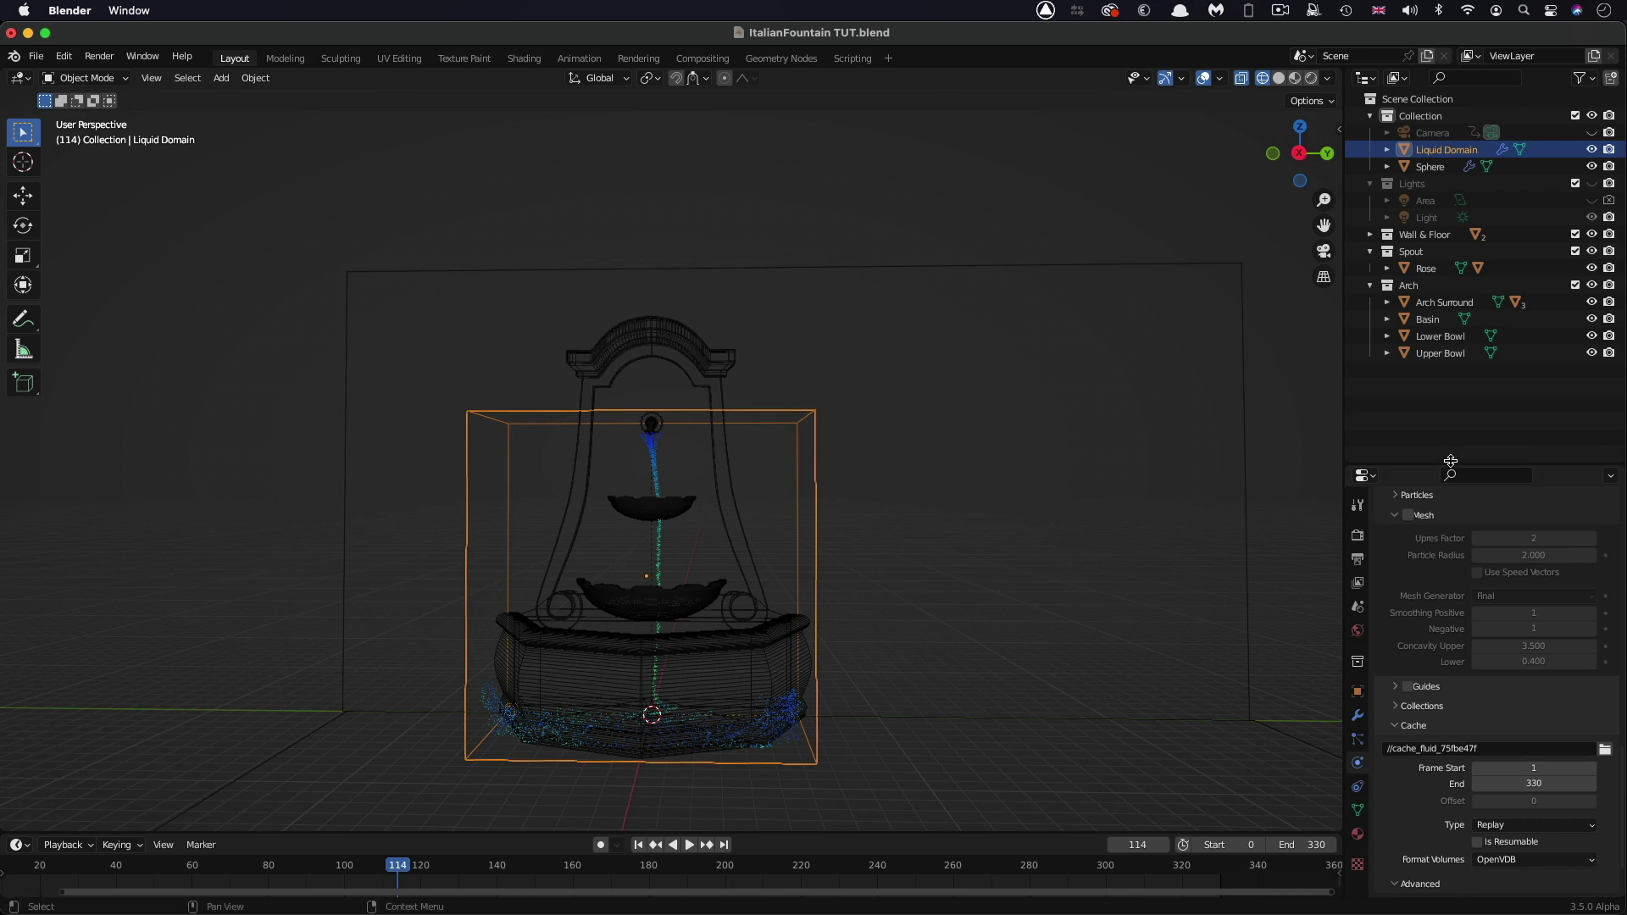
Step: Give the Upper Bowl Fluid physics of type Effector with Is Planar ticked
left_click(1448, 355)
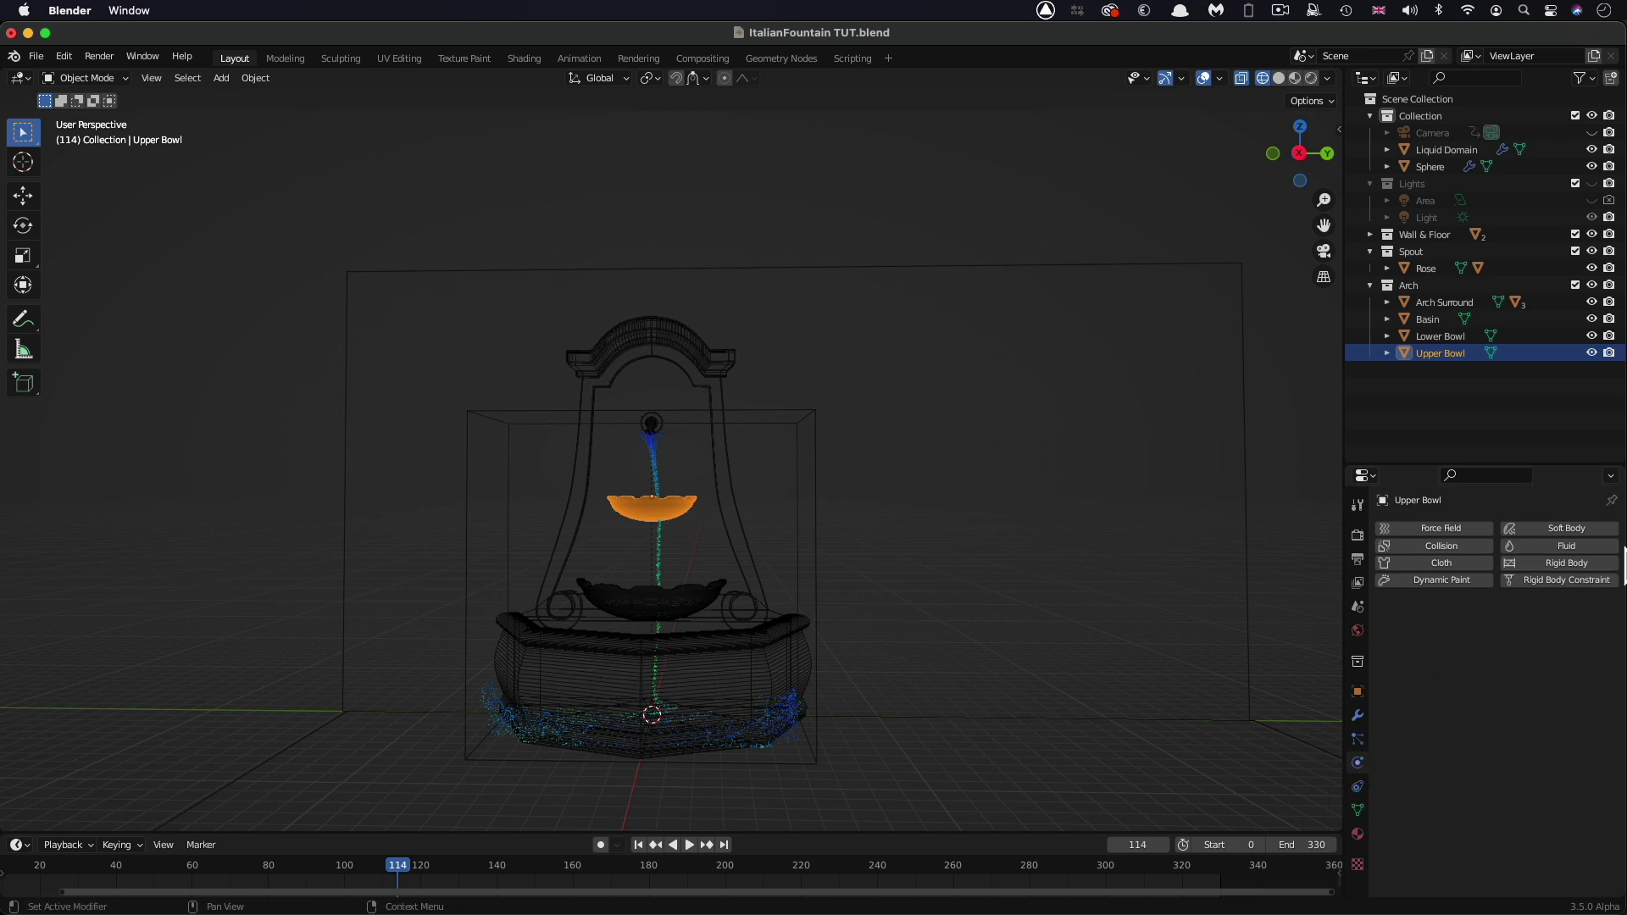
left_click(1552, 546)
left_click(1514, 633)
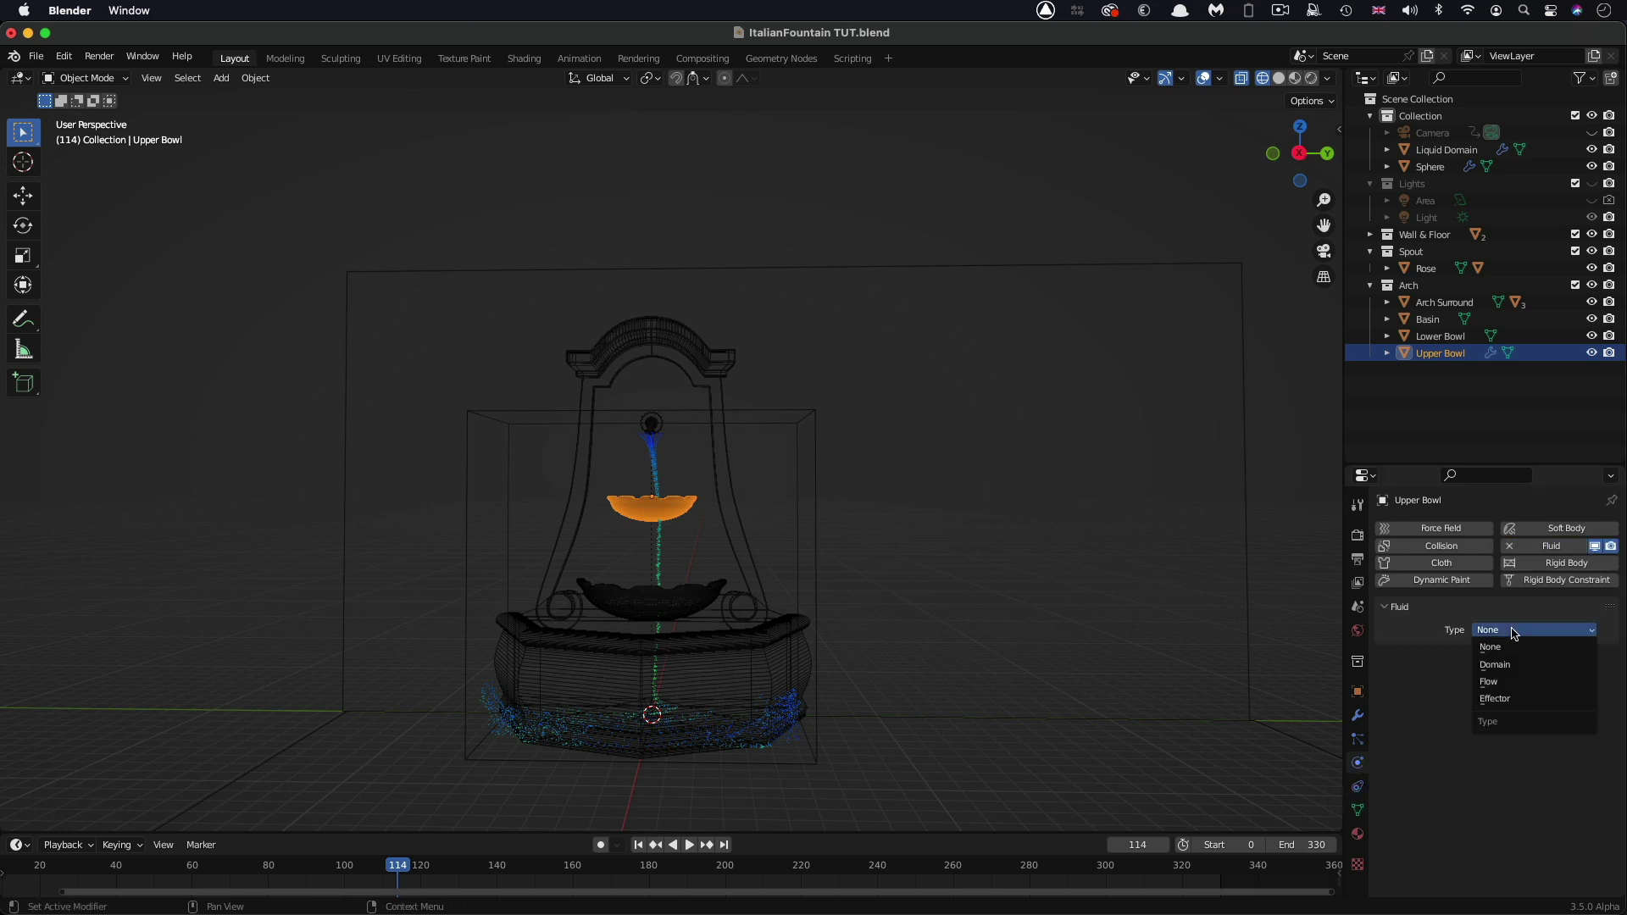
left_click(1510, 695)
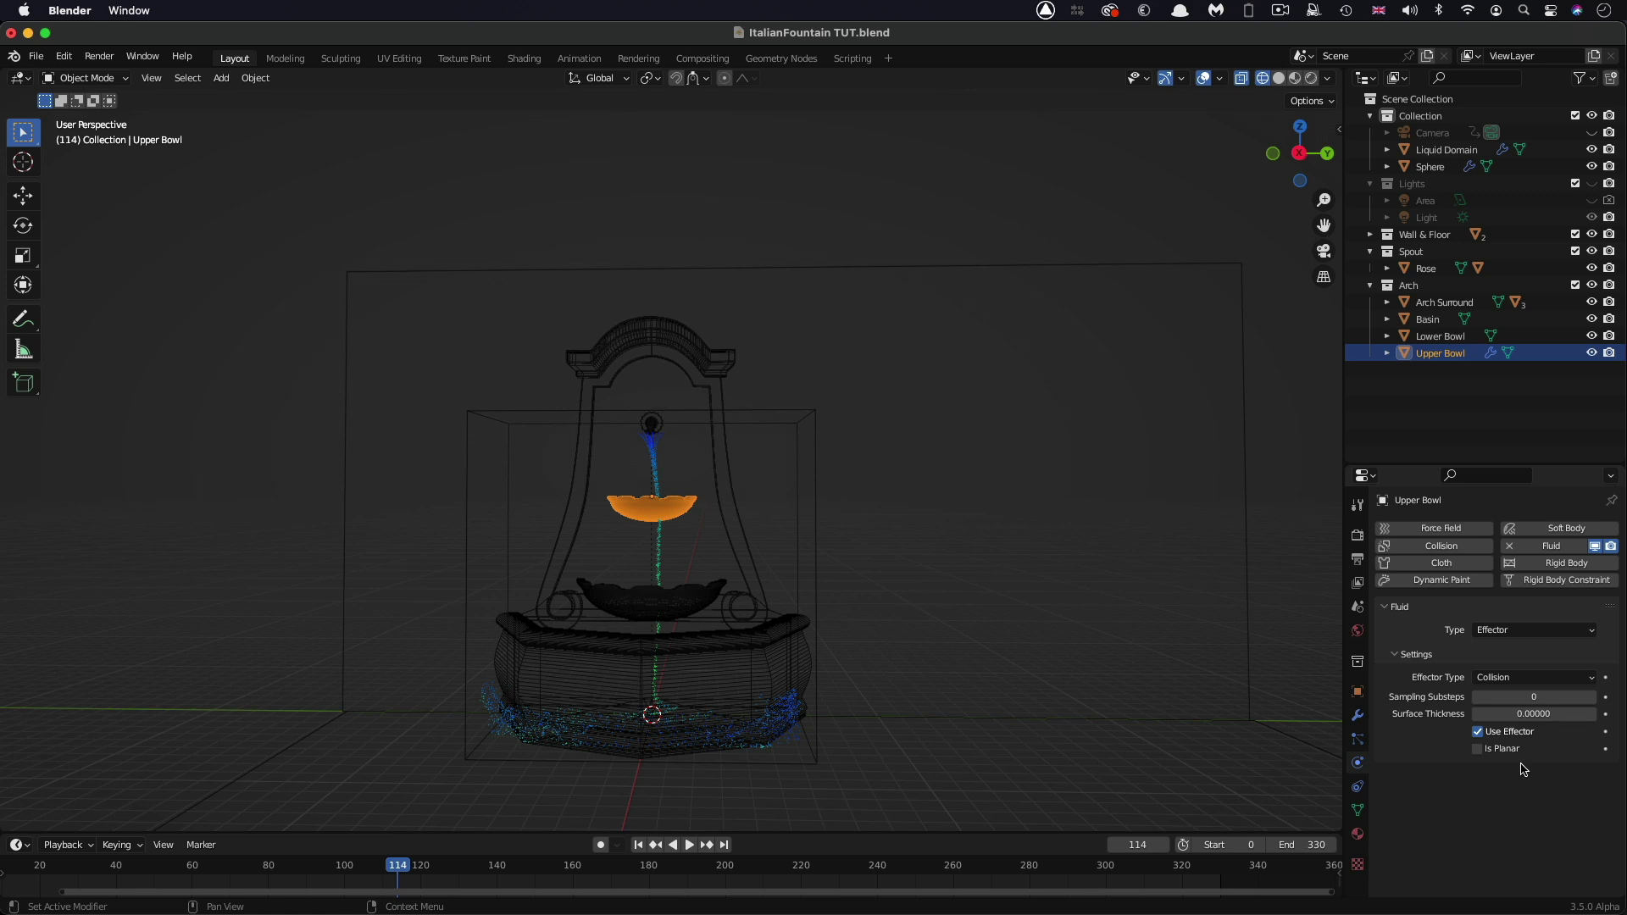
left_click(1478, 749)
Step: Replay the simulation from the first frame and stop at frame 153 to see the splash
left_click(638, 845)
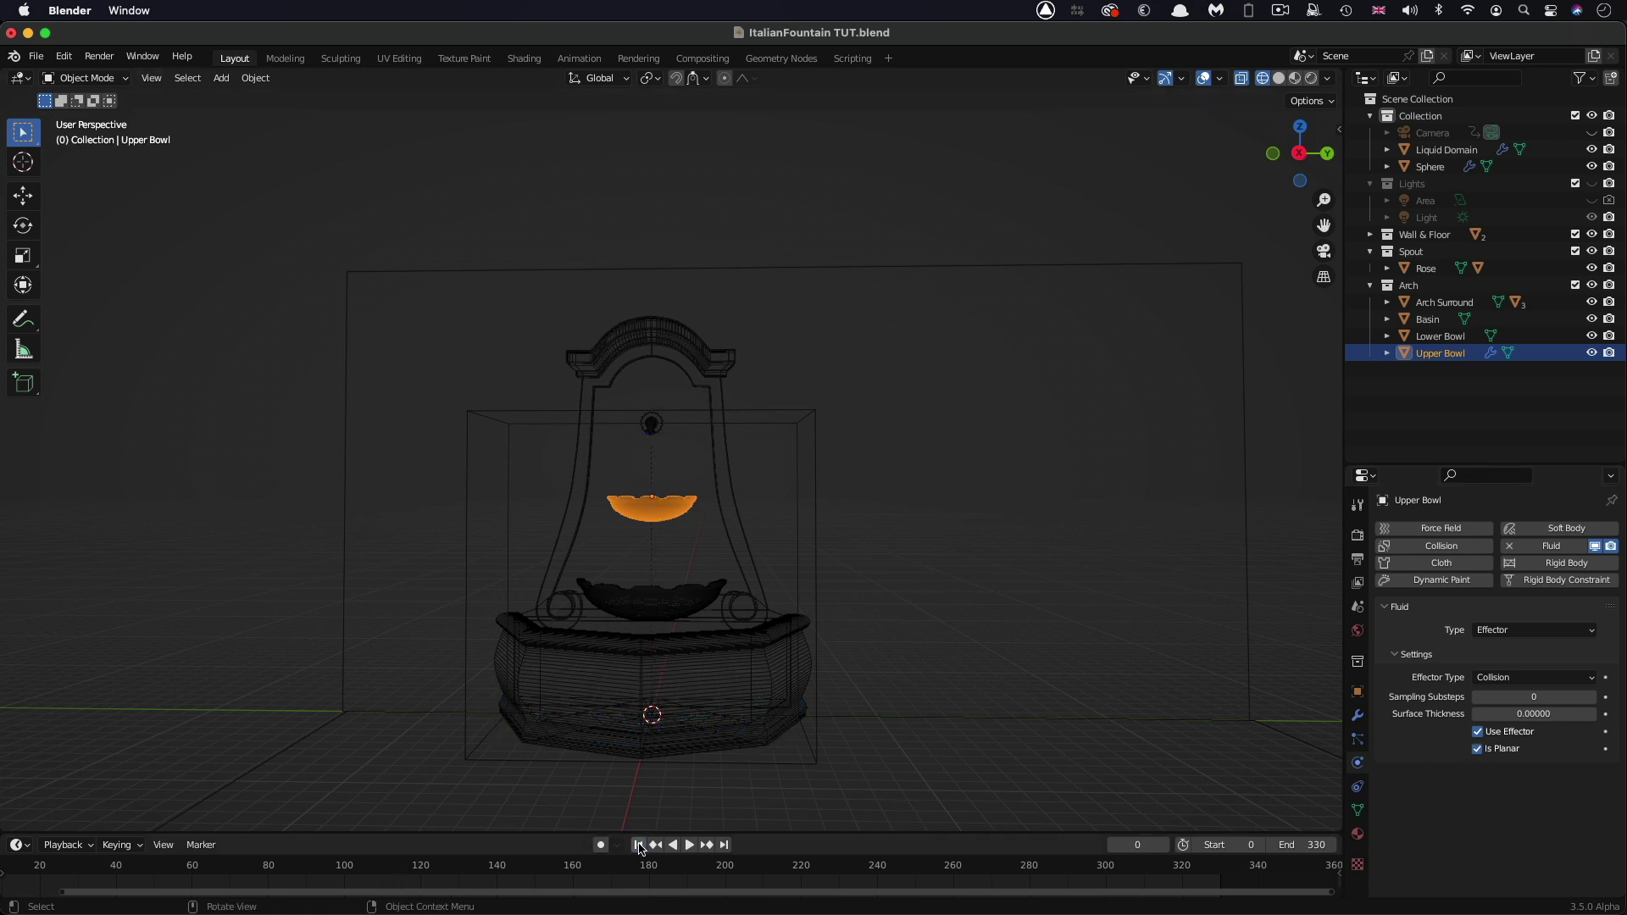
left_click(690, 845)
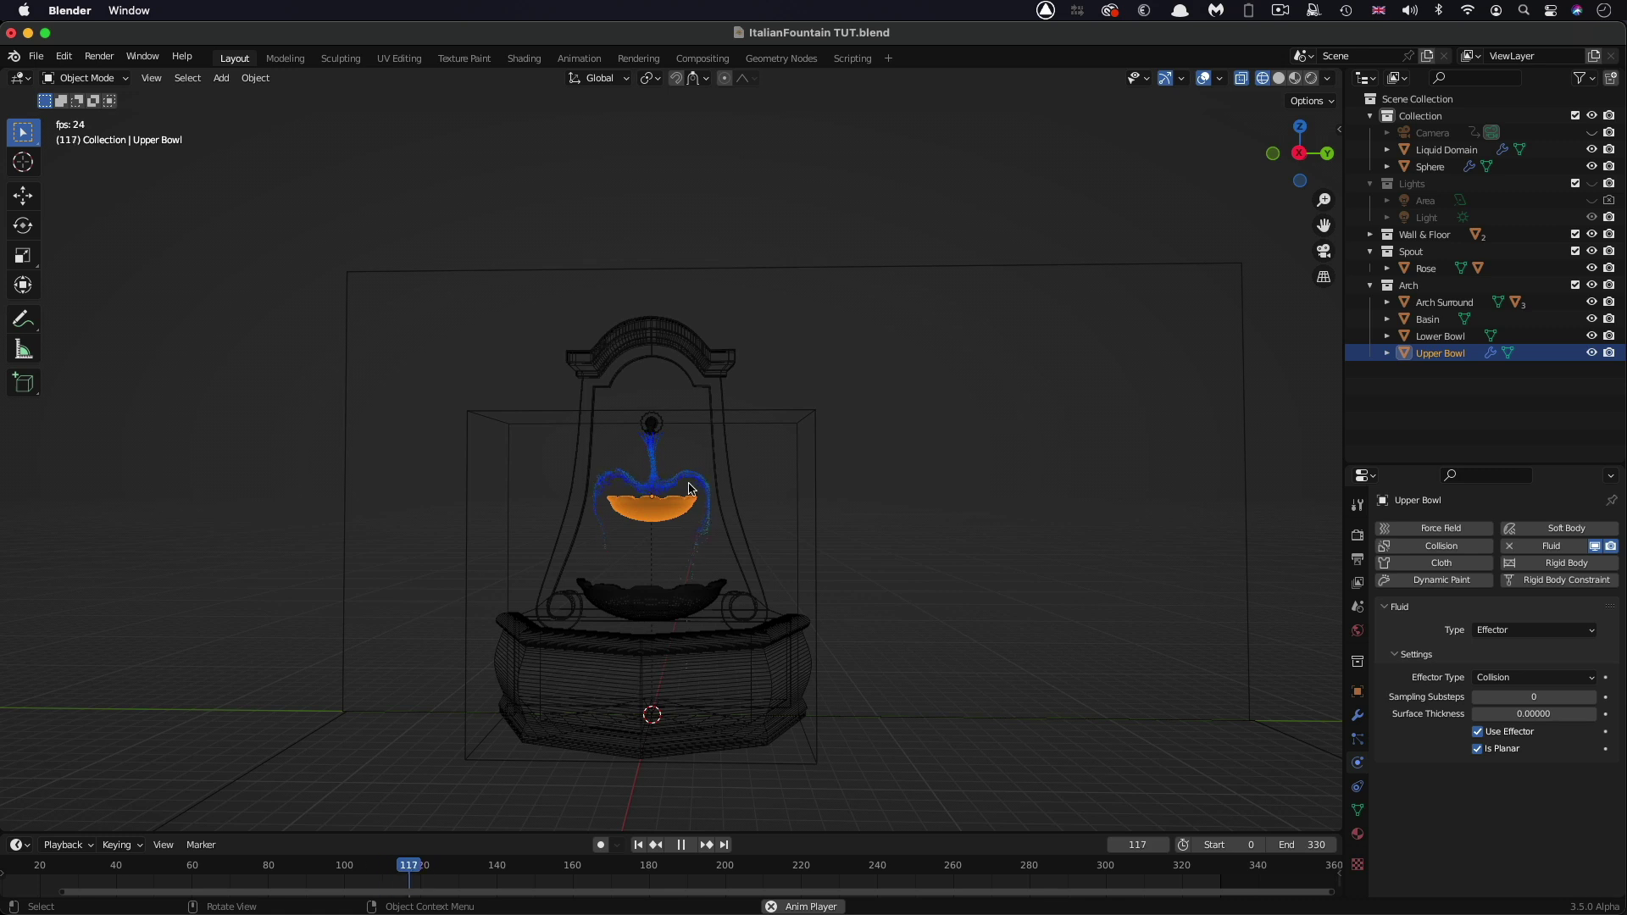
left_click(681, 846)
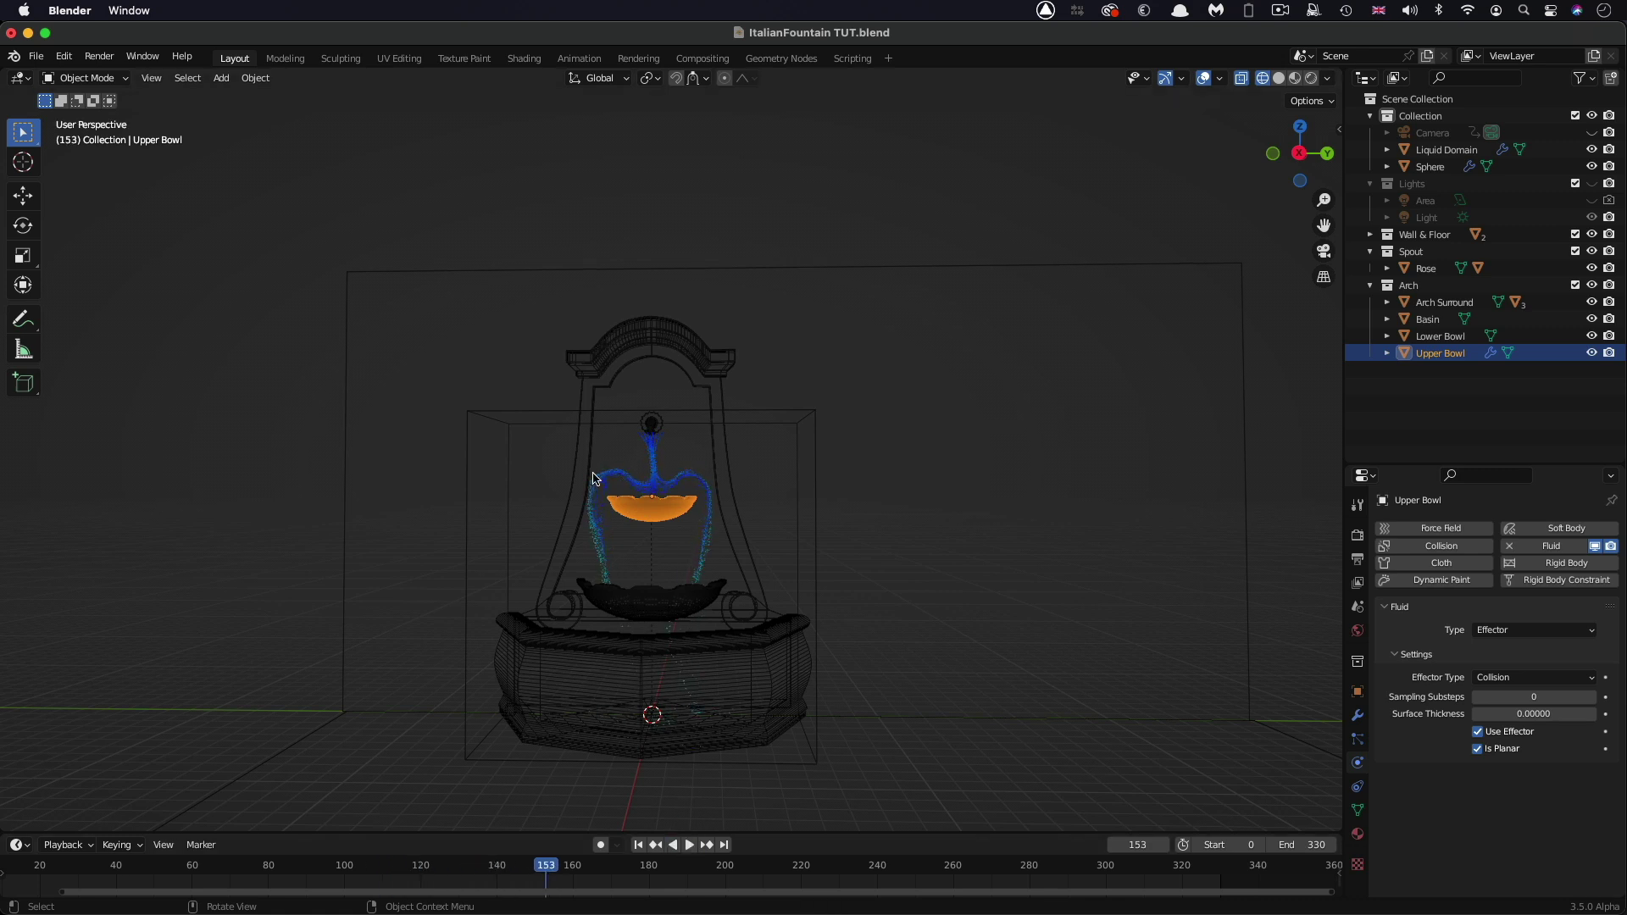
mouse_move(638, 503)
middle_mouse_down()
mouse_move(712, 499)
mouse_move(593, 513)
mouse_move(653, 513)
middle_mouse_up()
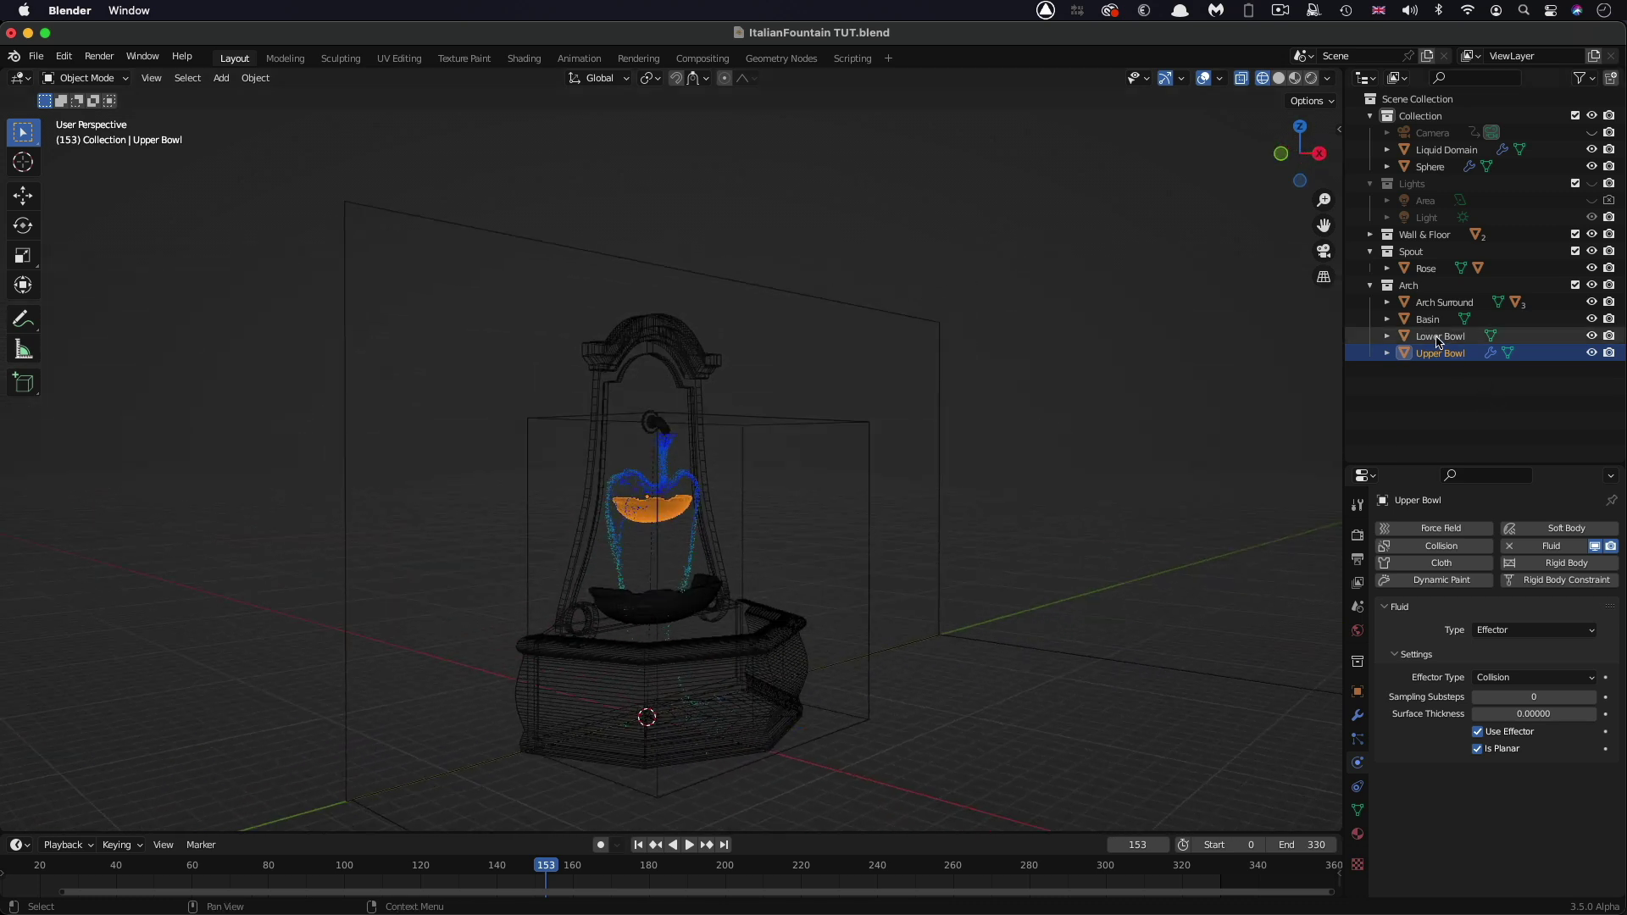
Step: Add Fluid physics to the Lower Bowl as a planar Effector
left_click(660, 606)
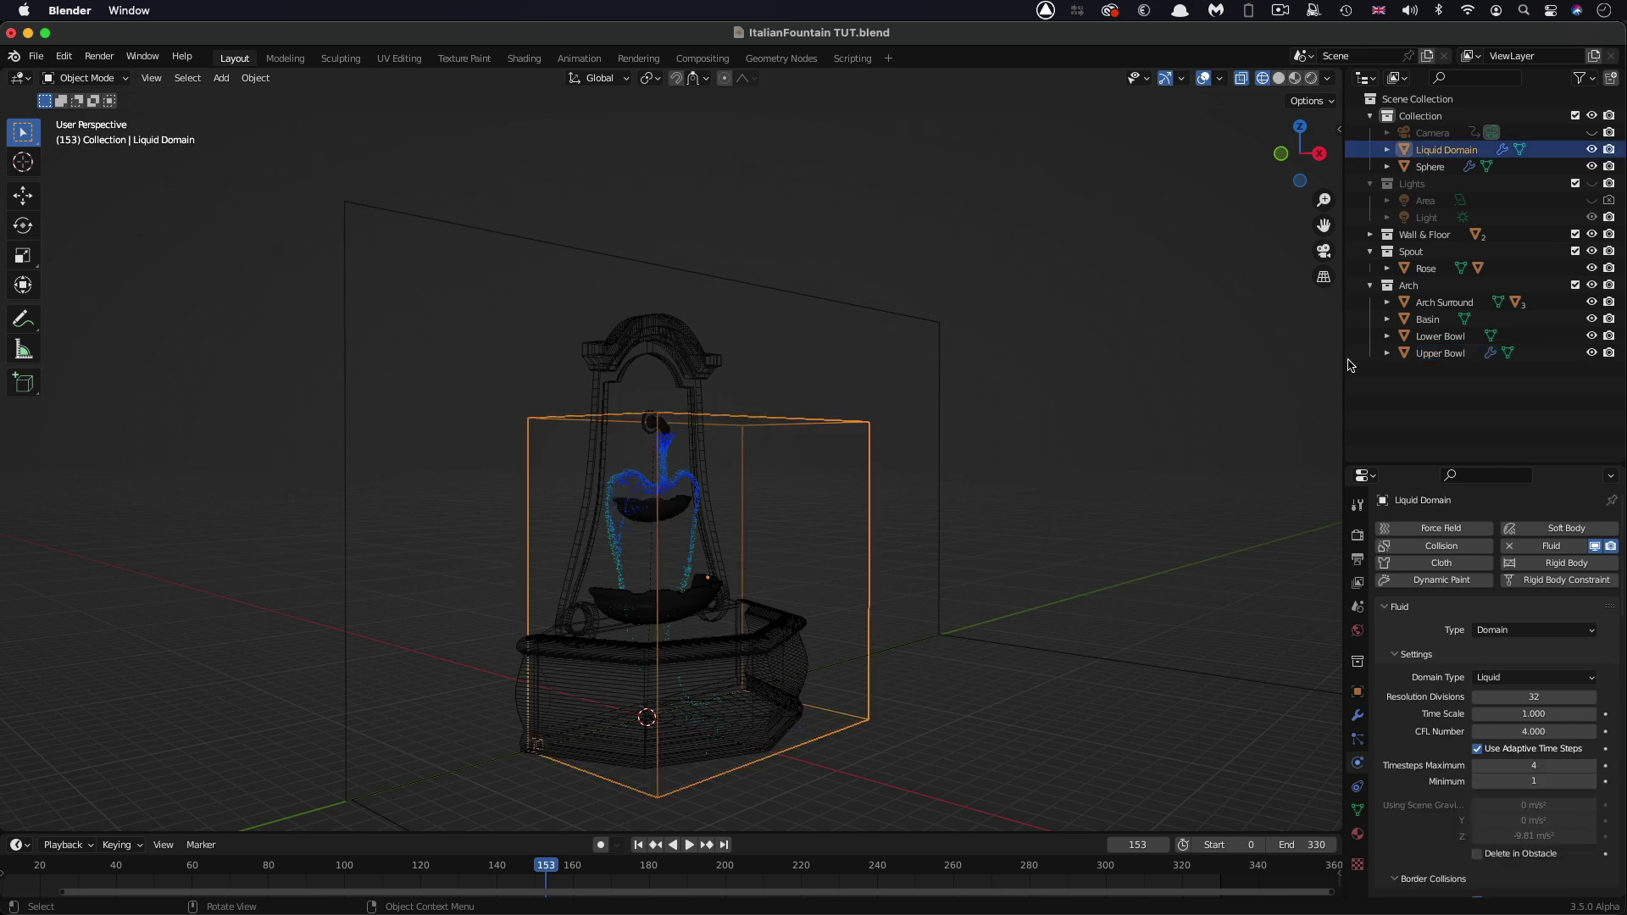
left_click(1440, 337)
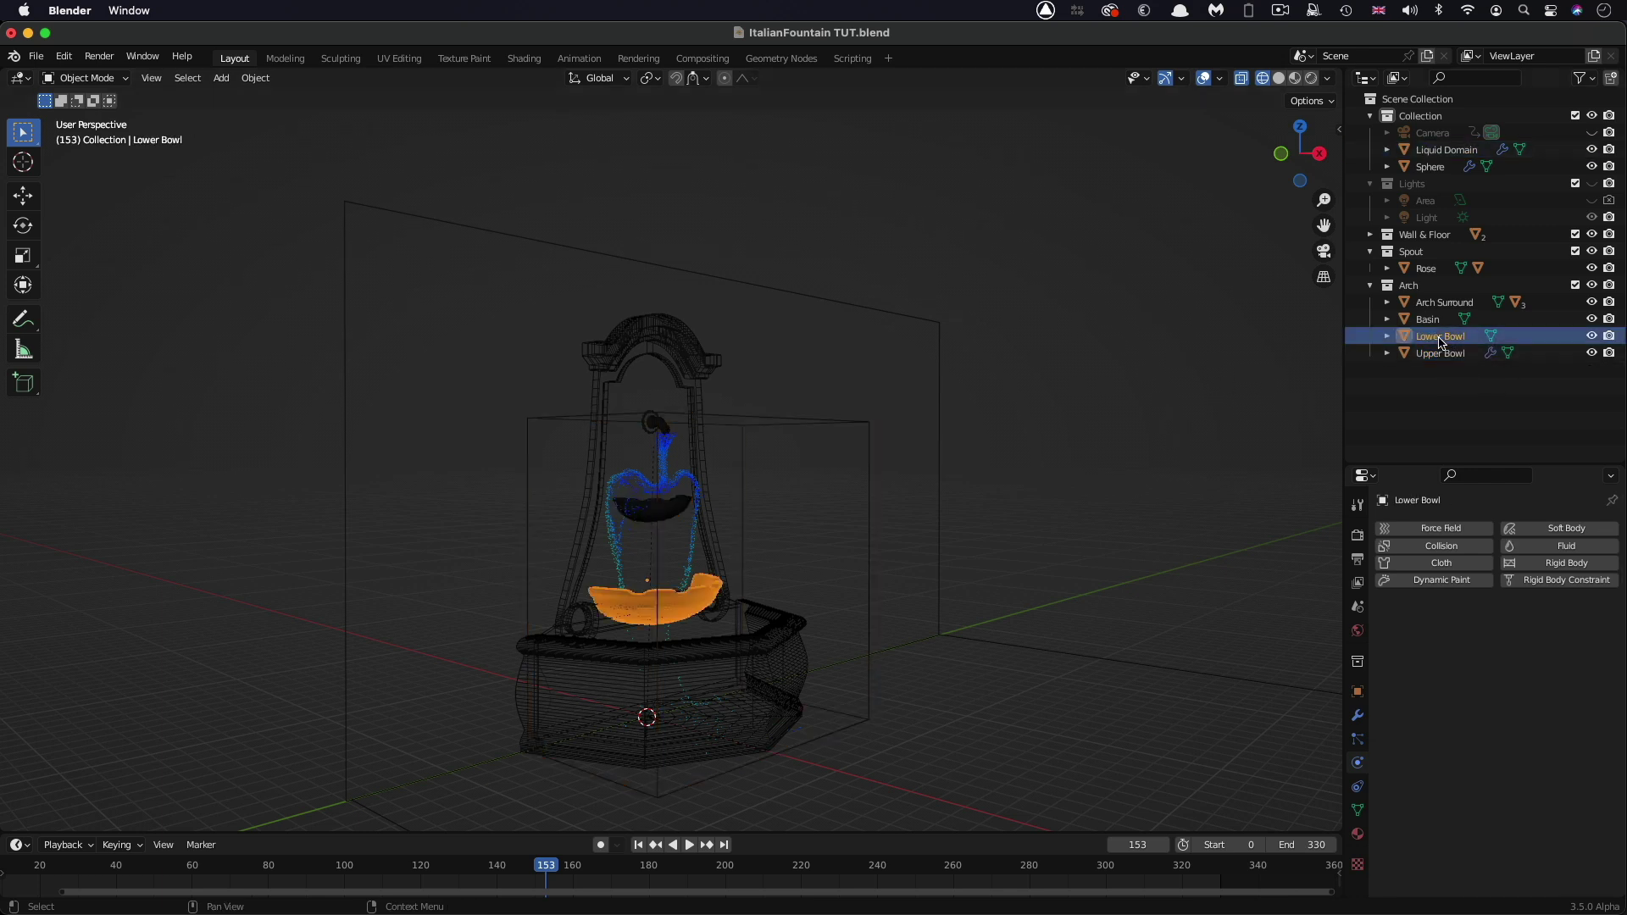
left_click(1559, 546)
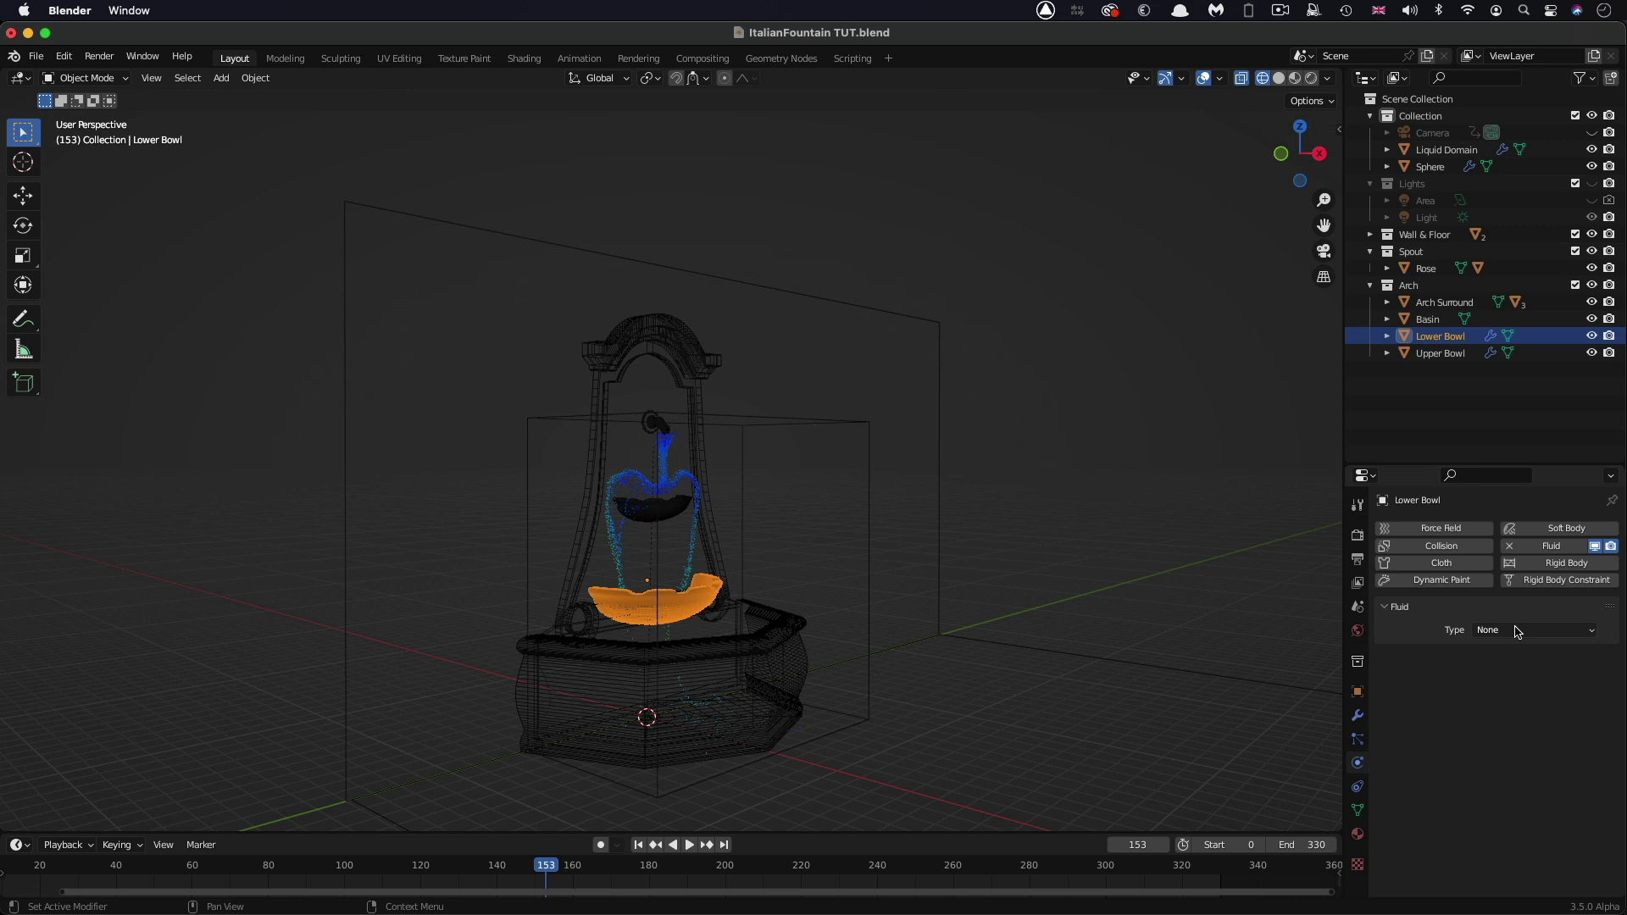
left_click(1516, 632)
left_click(1513, 699)
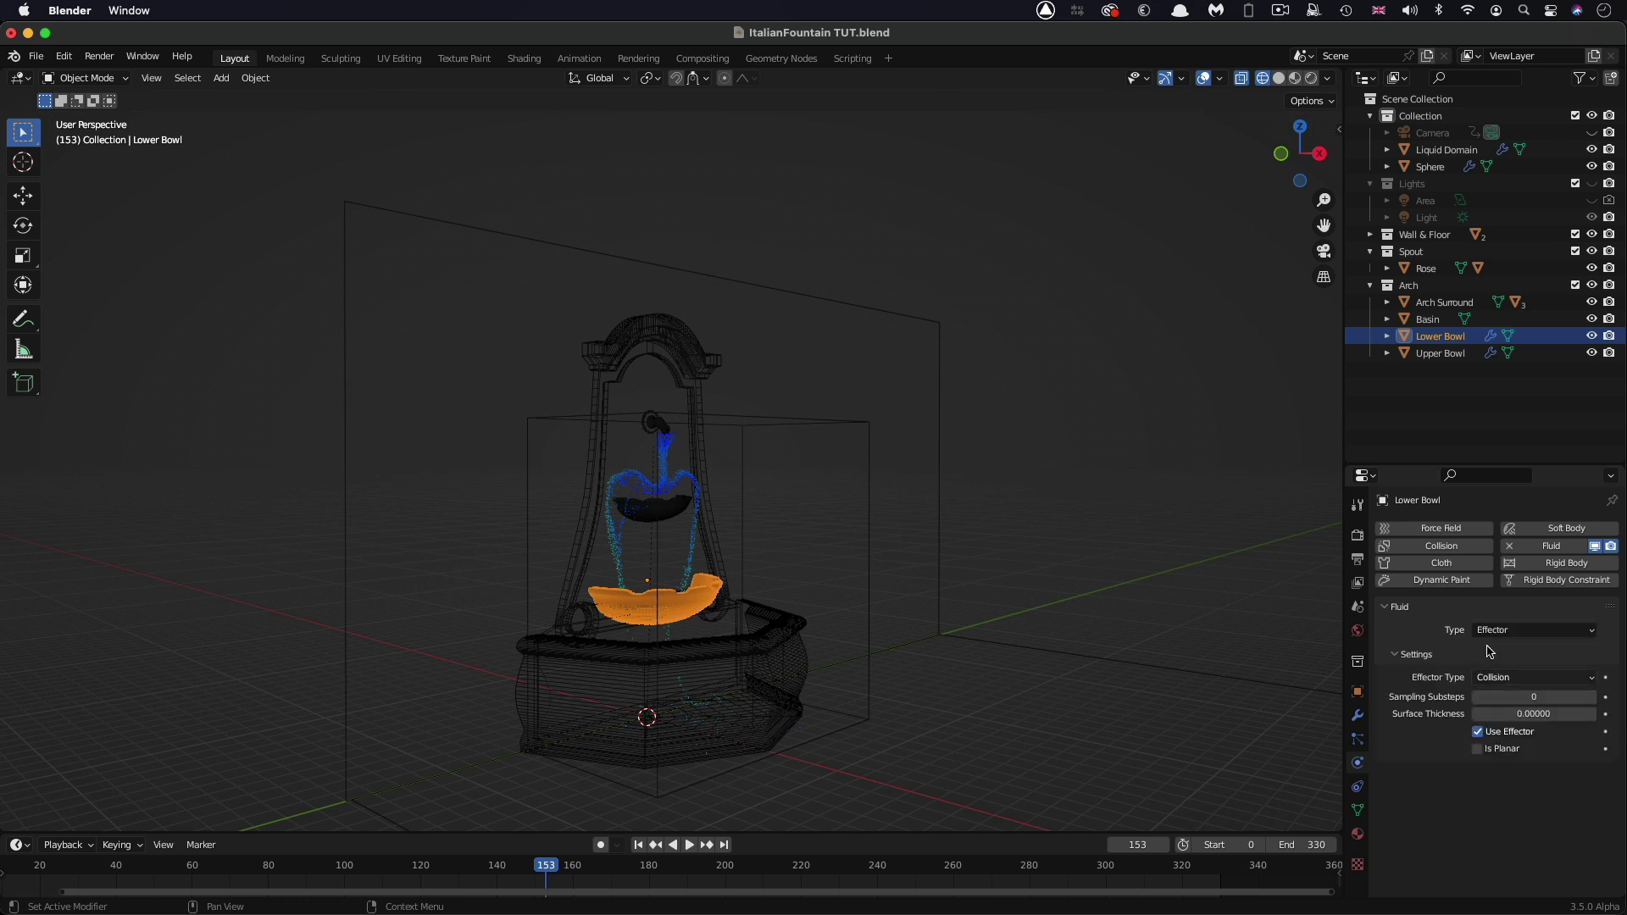
left_click(1479, 750)
Step: Add Fluid physics to the Basin and set its type to Effector
left_click(1428, 319)
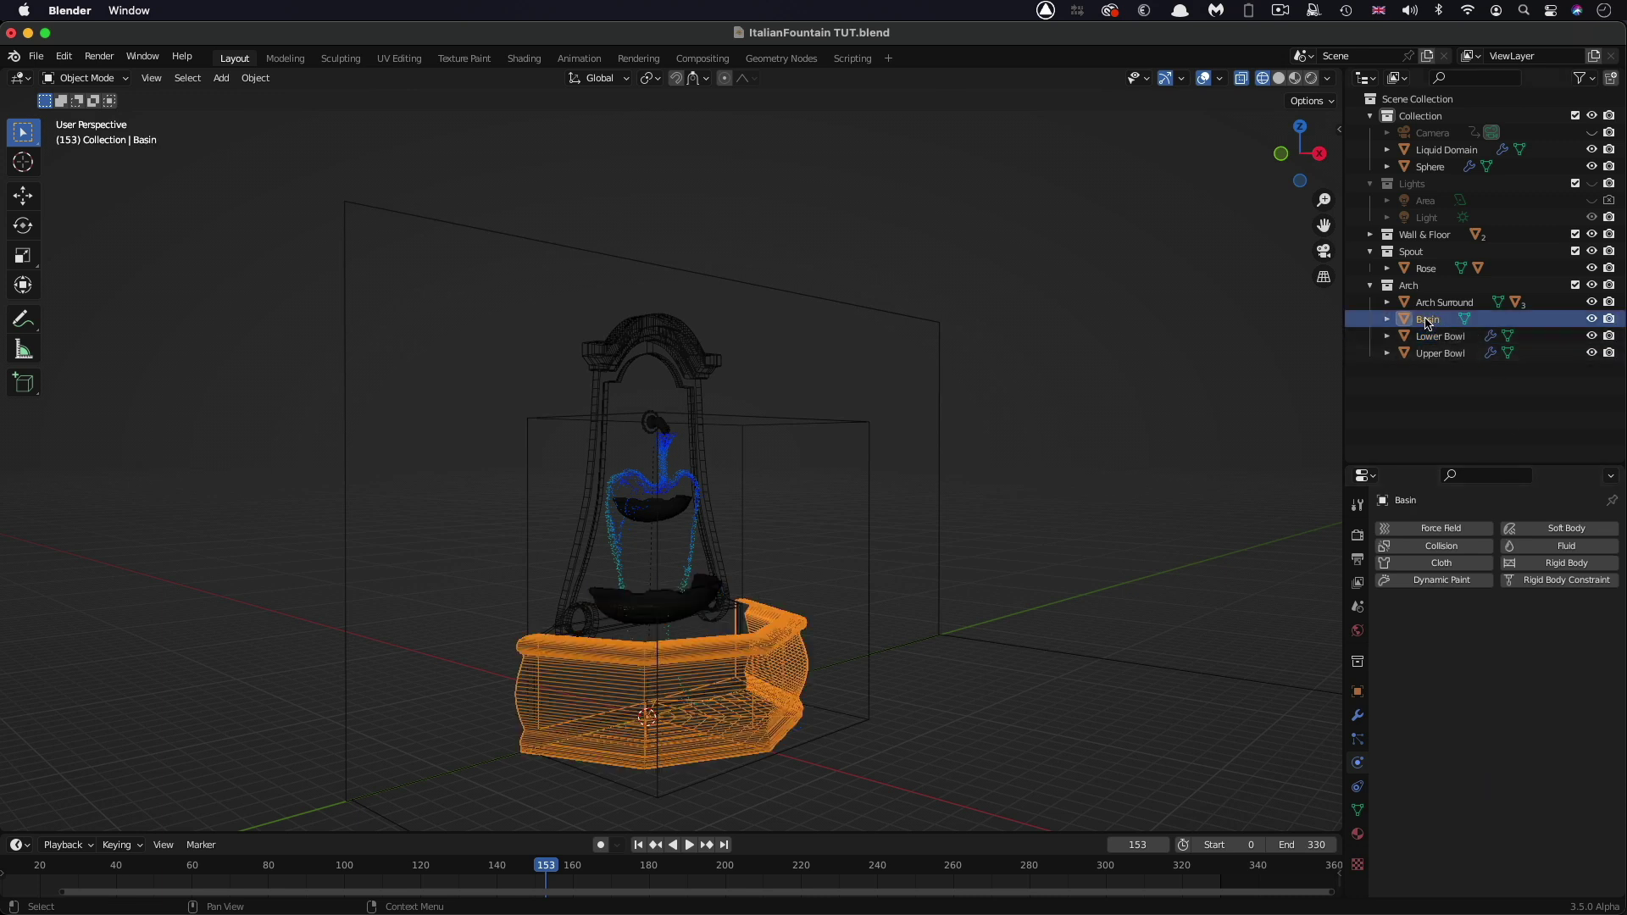
left_click(1557, 547)
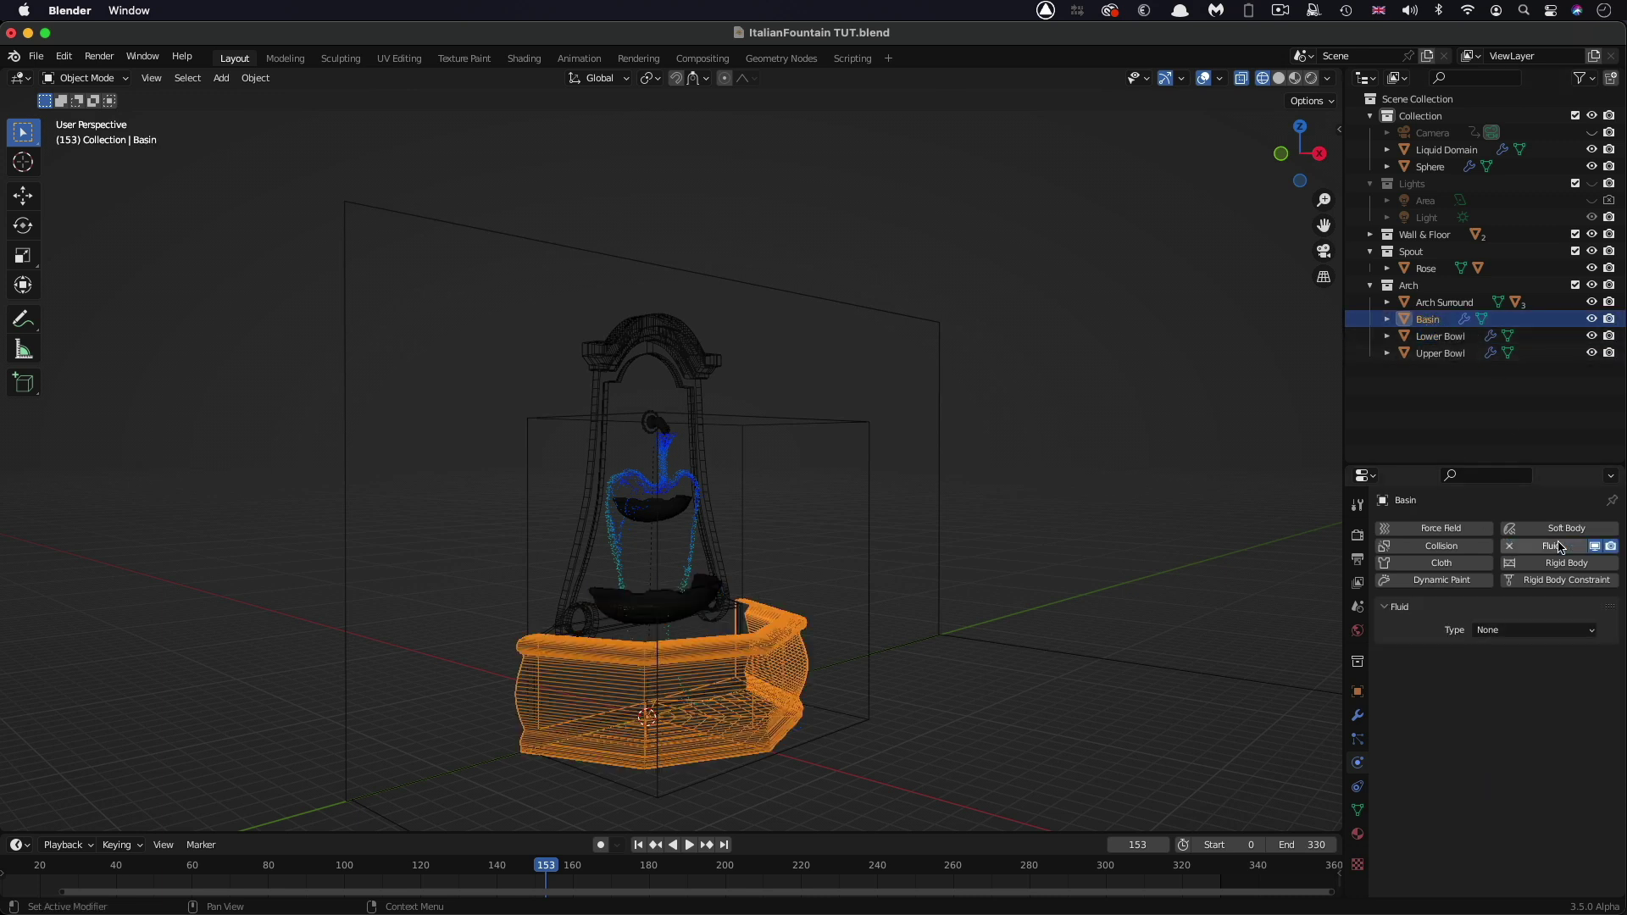
left_click(1505, 640)
left_click(1496, 700)
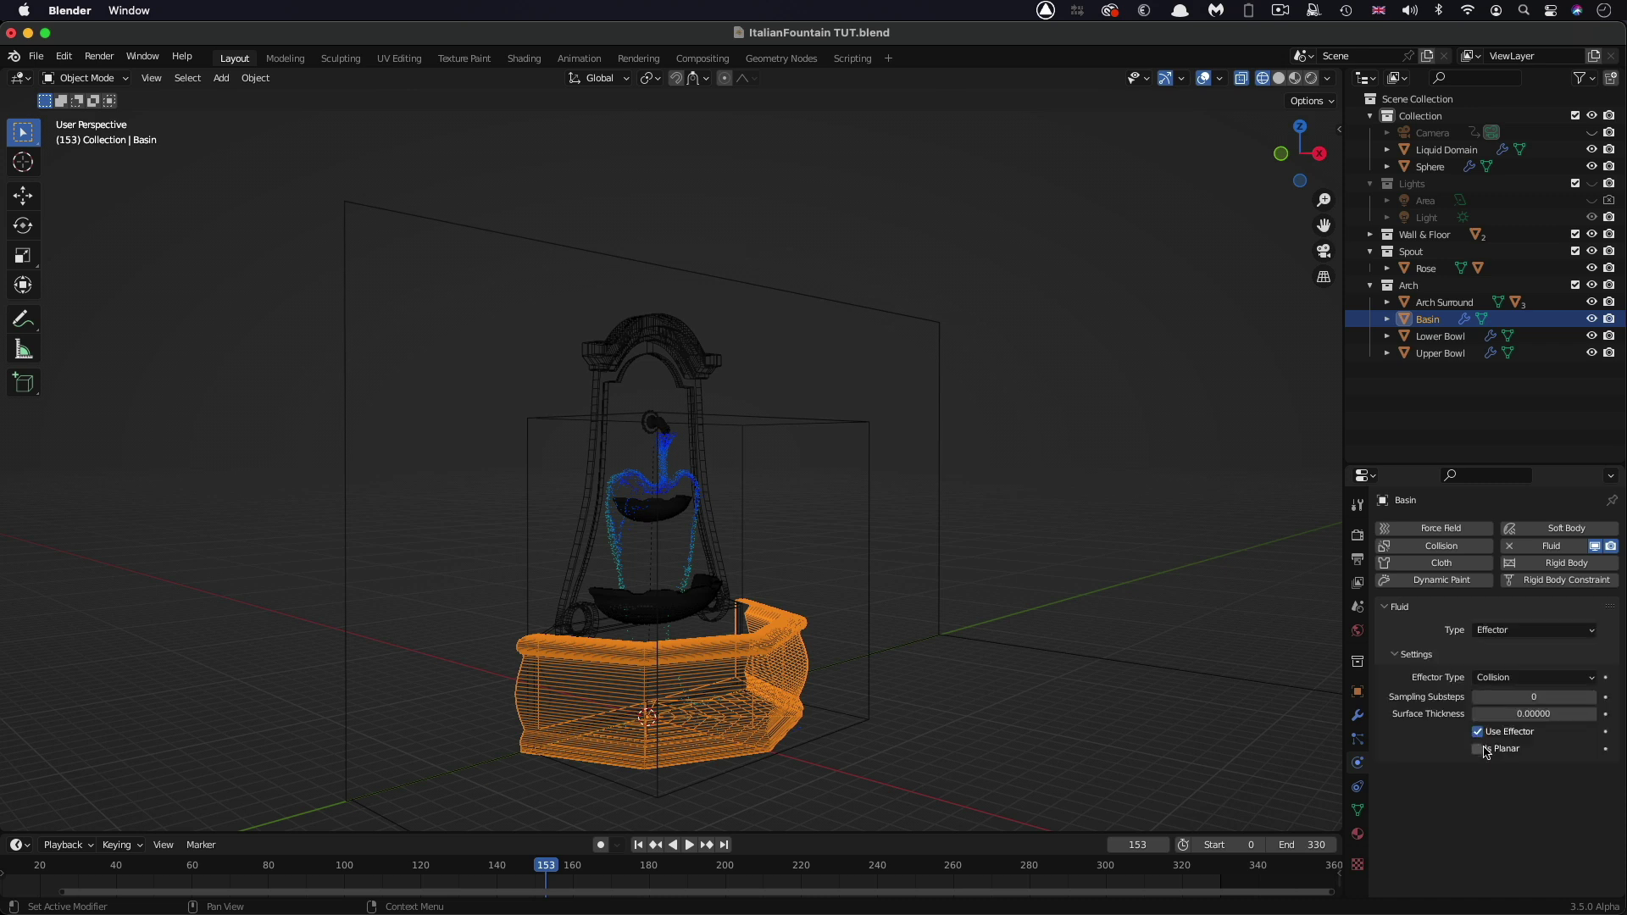
Step: Replay the simulation from the start, then stop and scrub back to frame 85
left_click(639, 846)
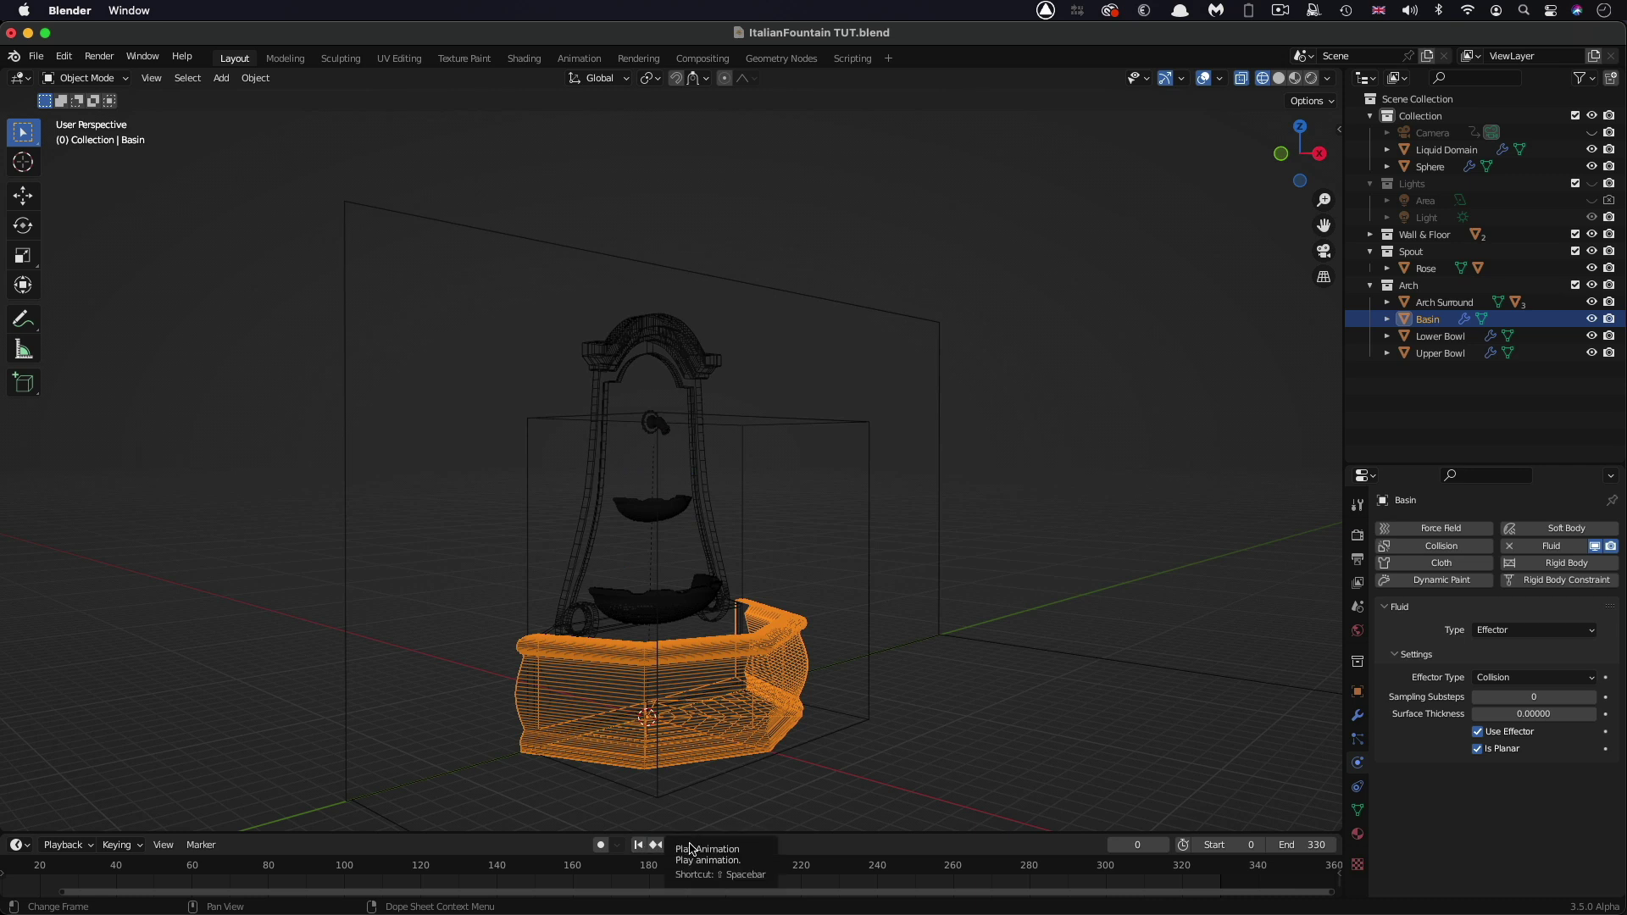
left_click(691, 847)
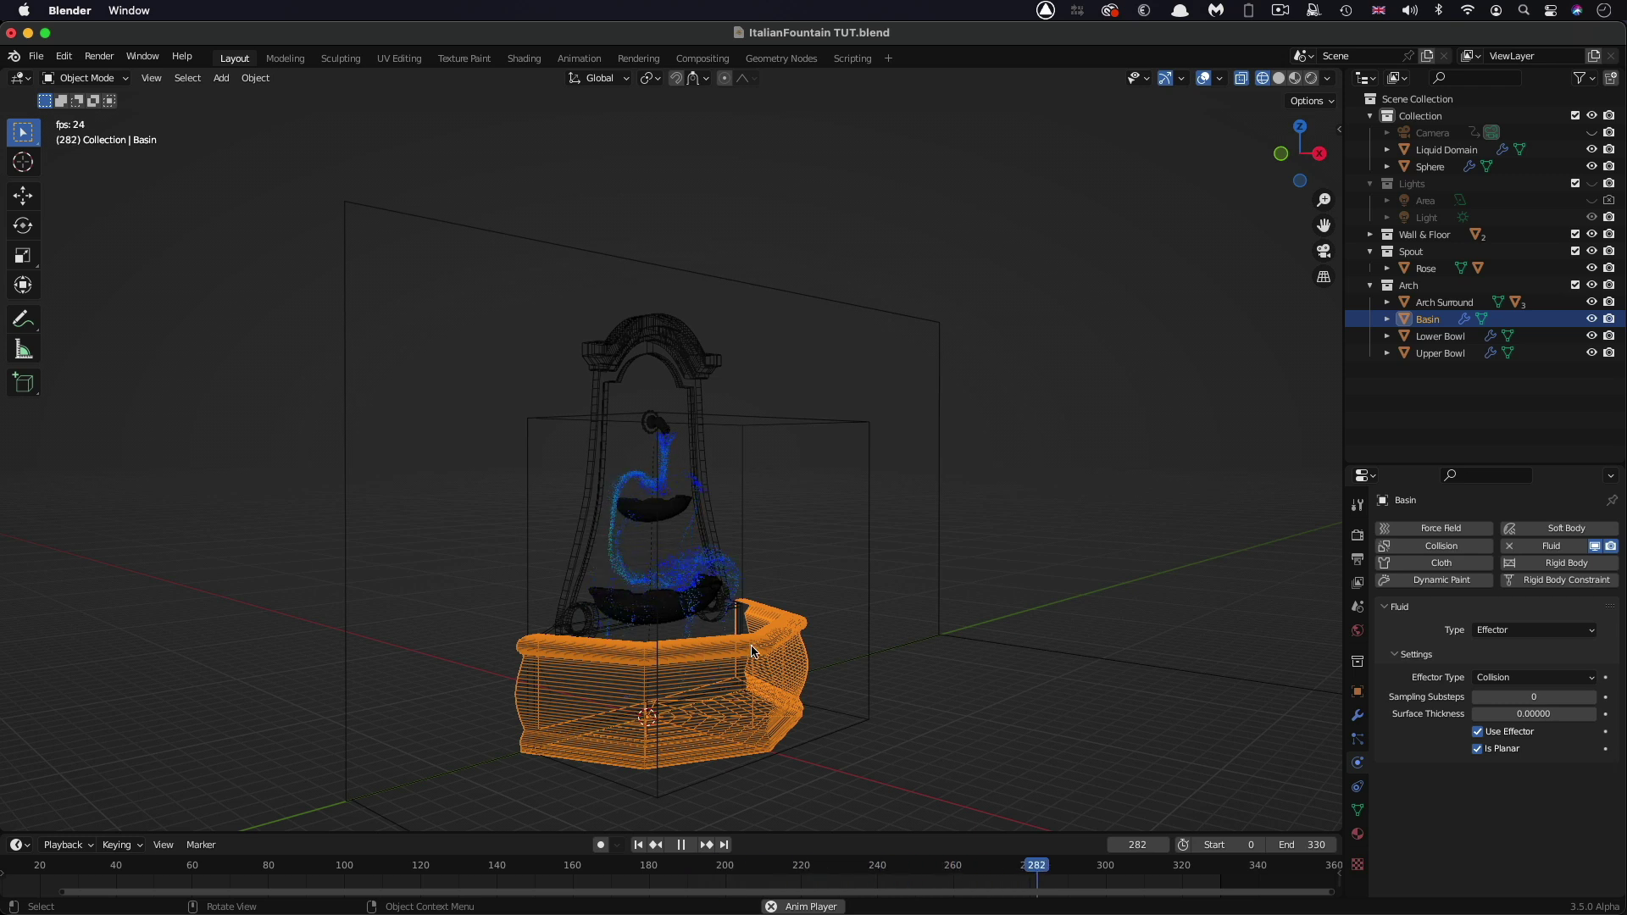
key("Escape")
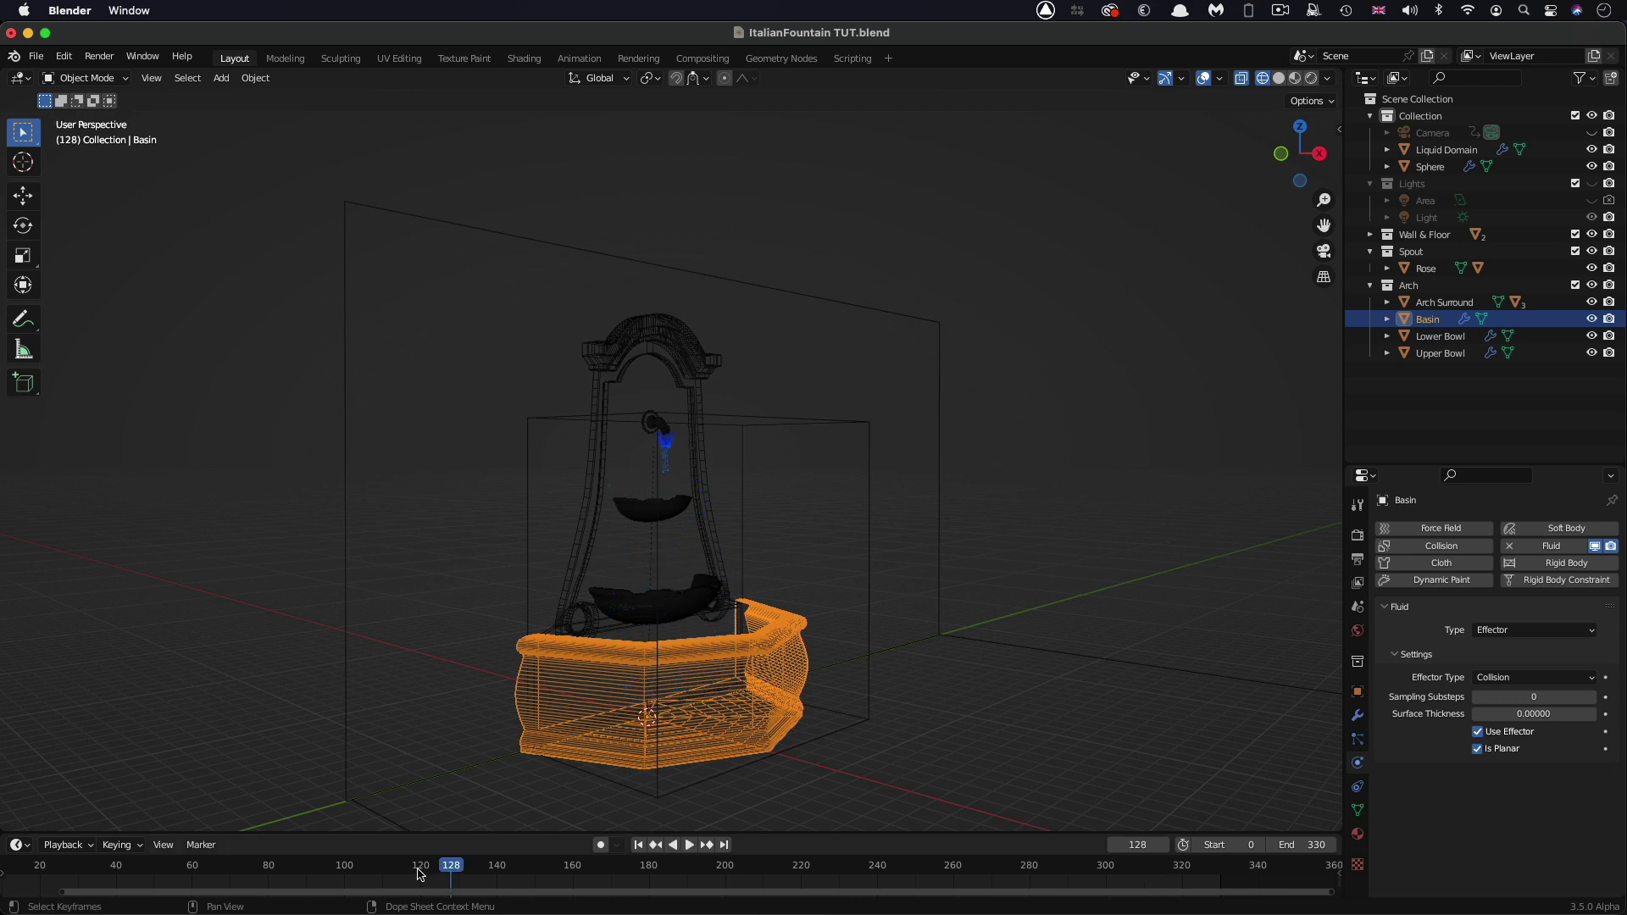
left_click_drag(421, 874, 288, 875)
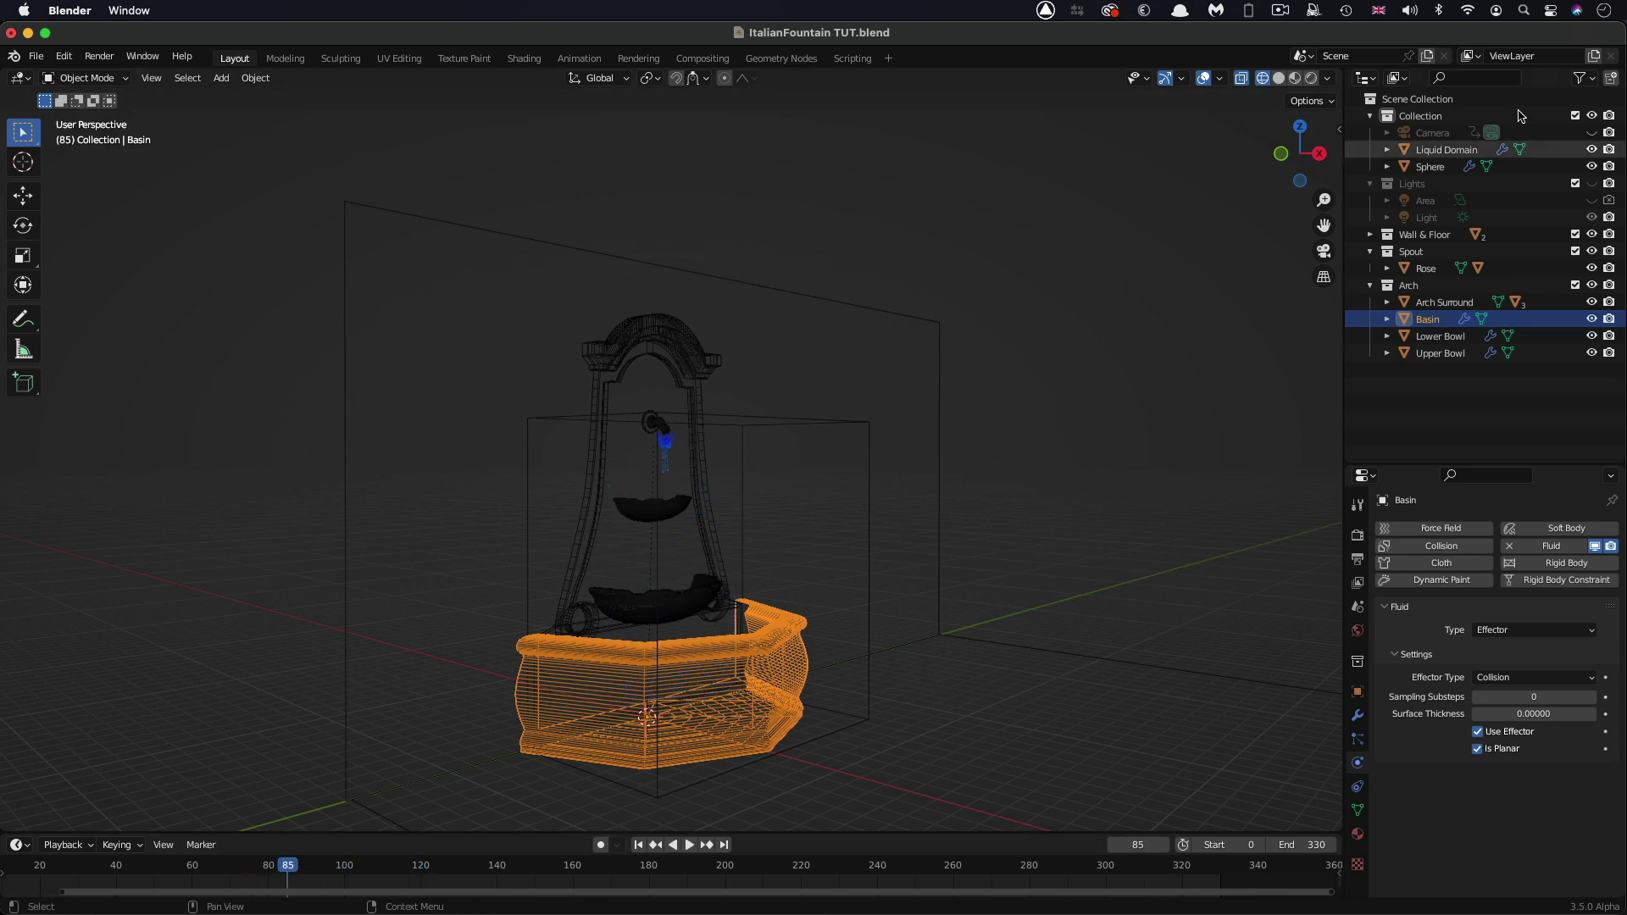
scroll(710, 466, "left", 10)
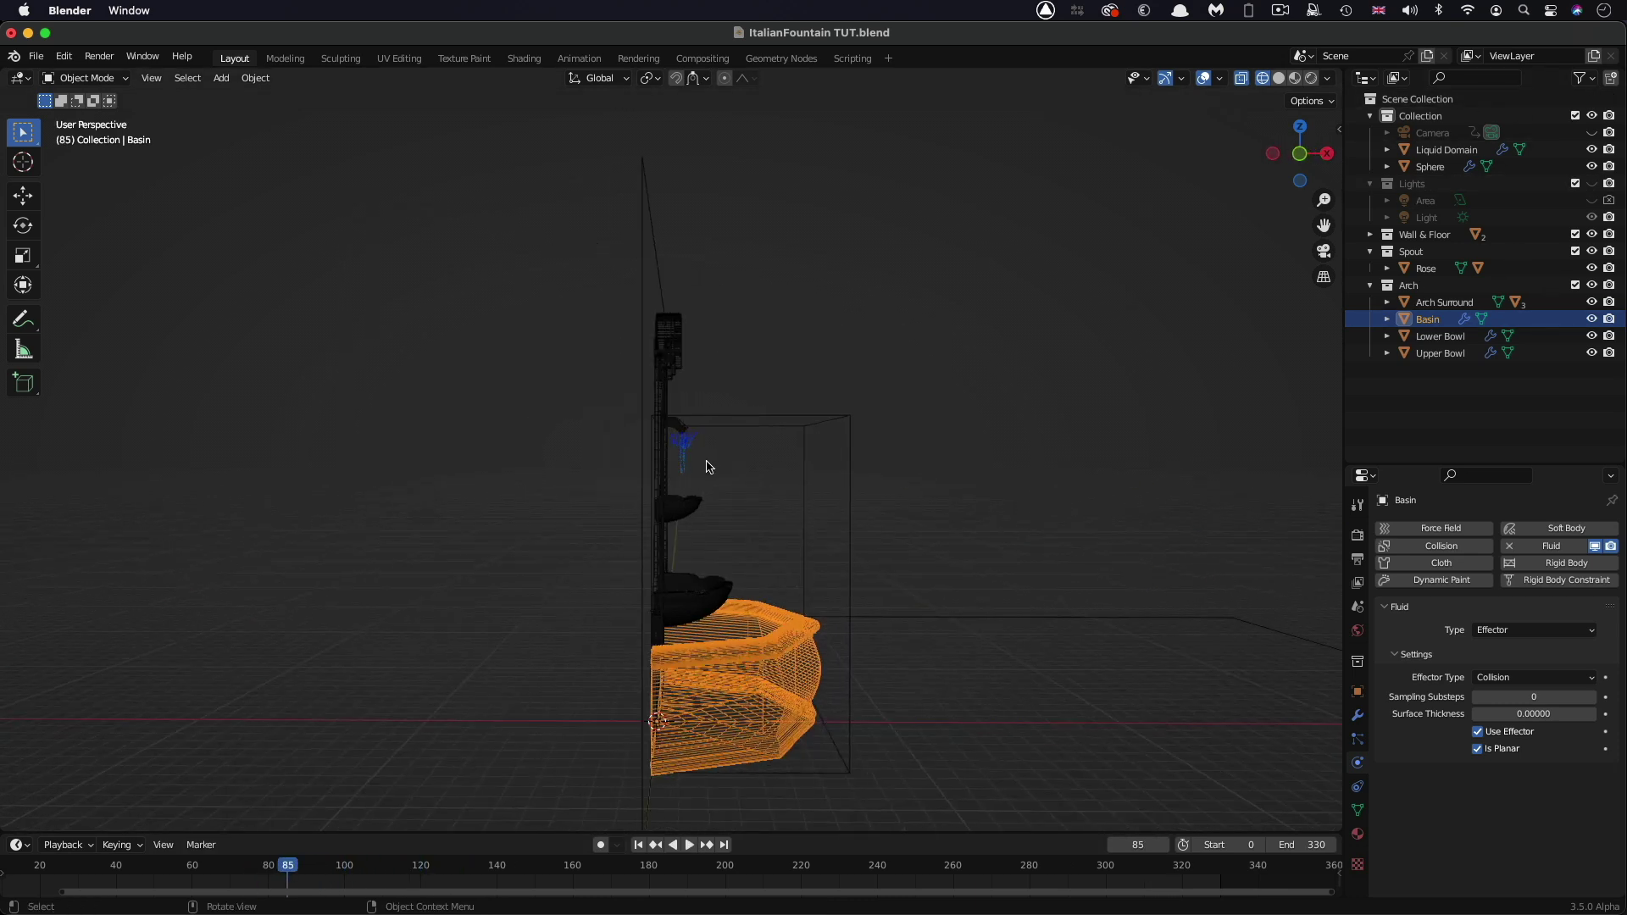
Step: Enable Initial Velocity on the Sphere's inflow with X 0.75 m/s and Z -1 m/s
left_click(1430, 167)
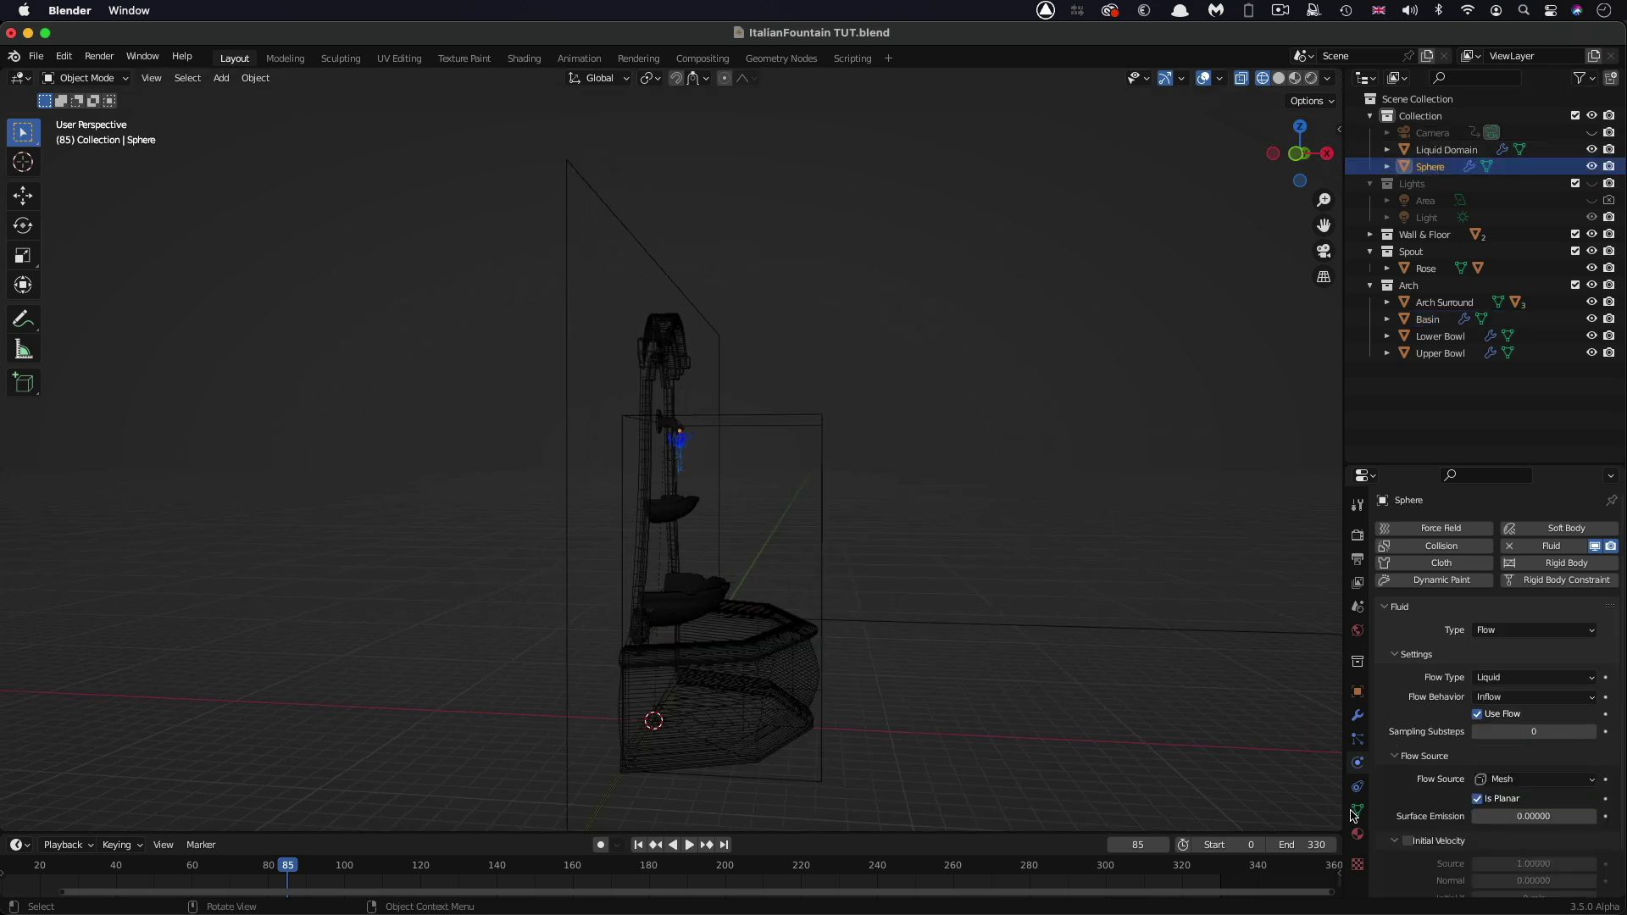
scroll(1416, 781, "down", 2)
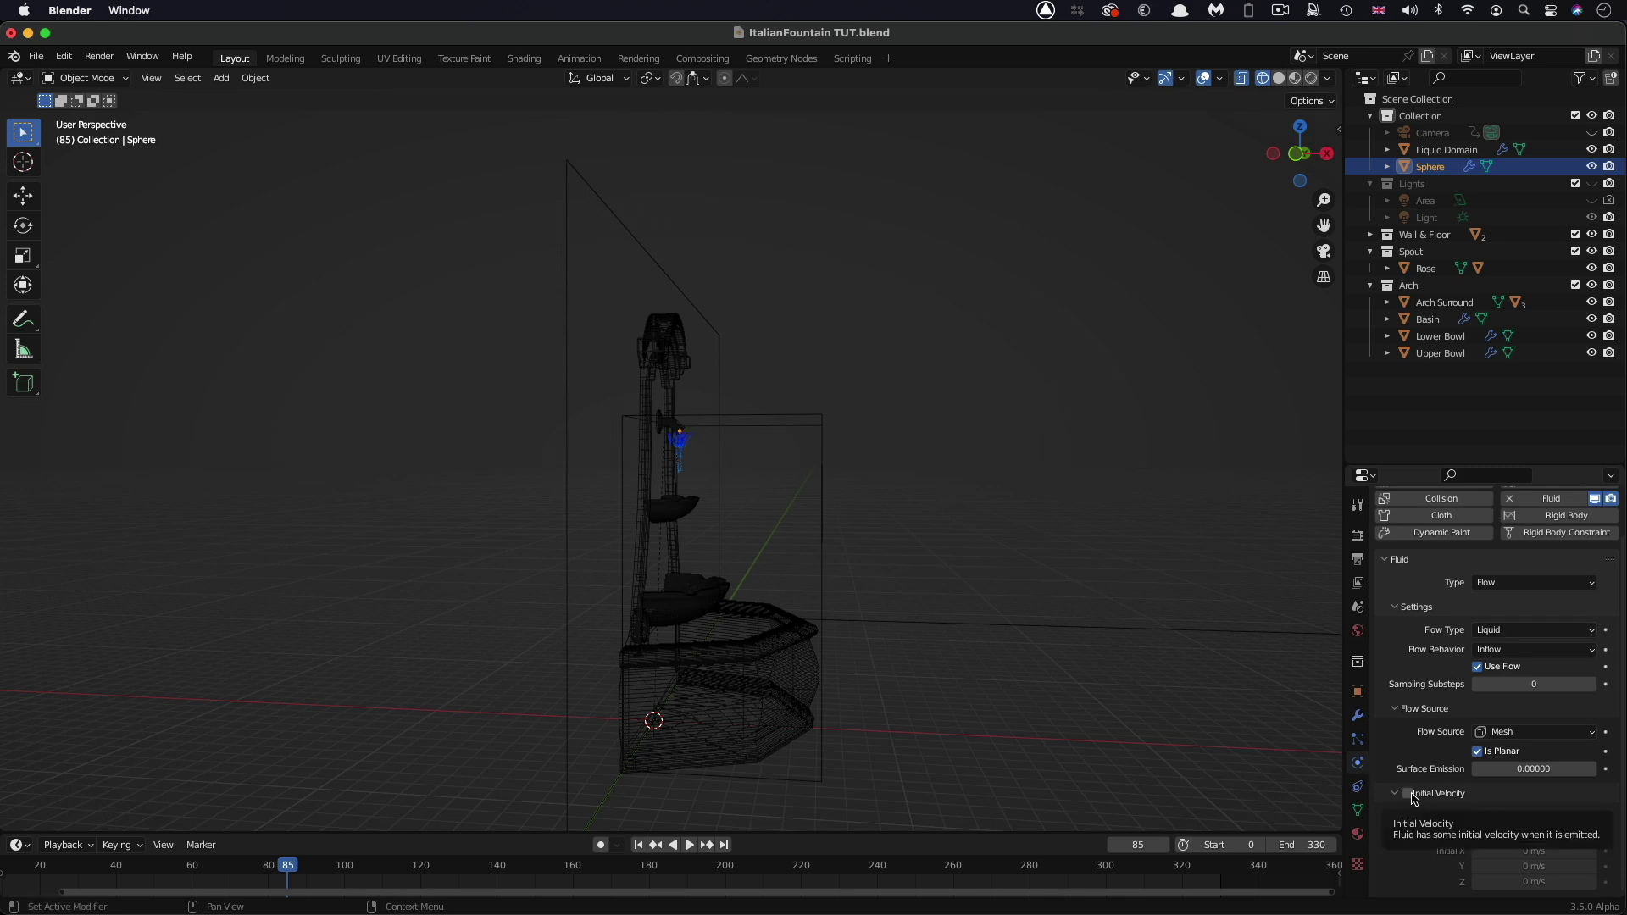
left_click(1409, 794)
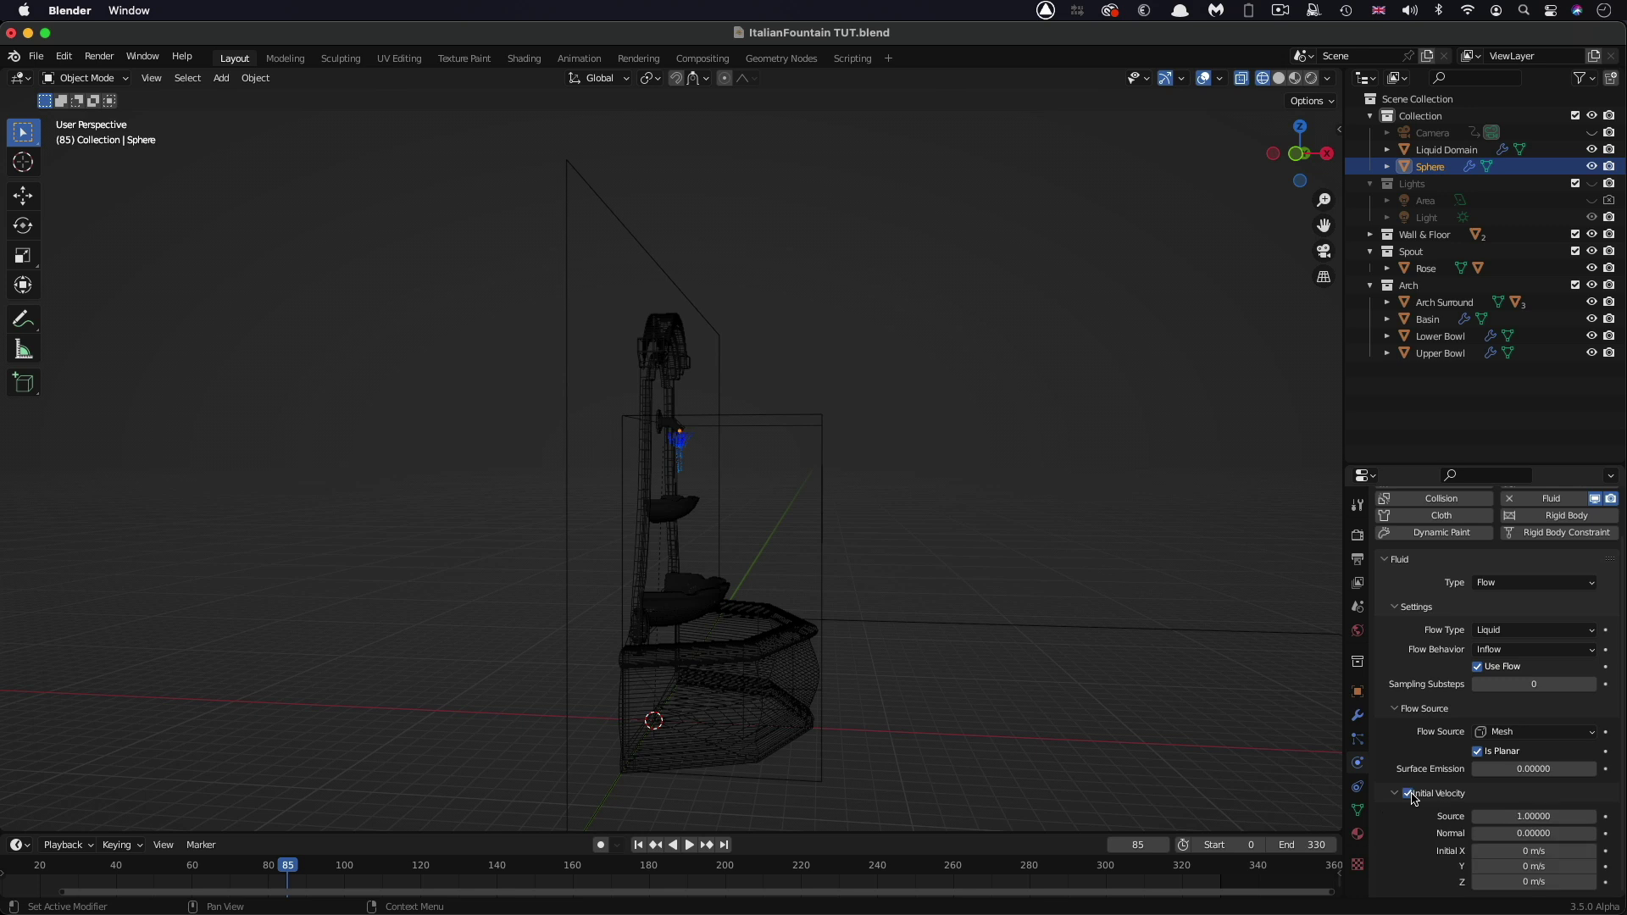
left_click(1565, 852)
key("ctrl+a")
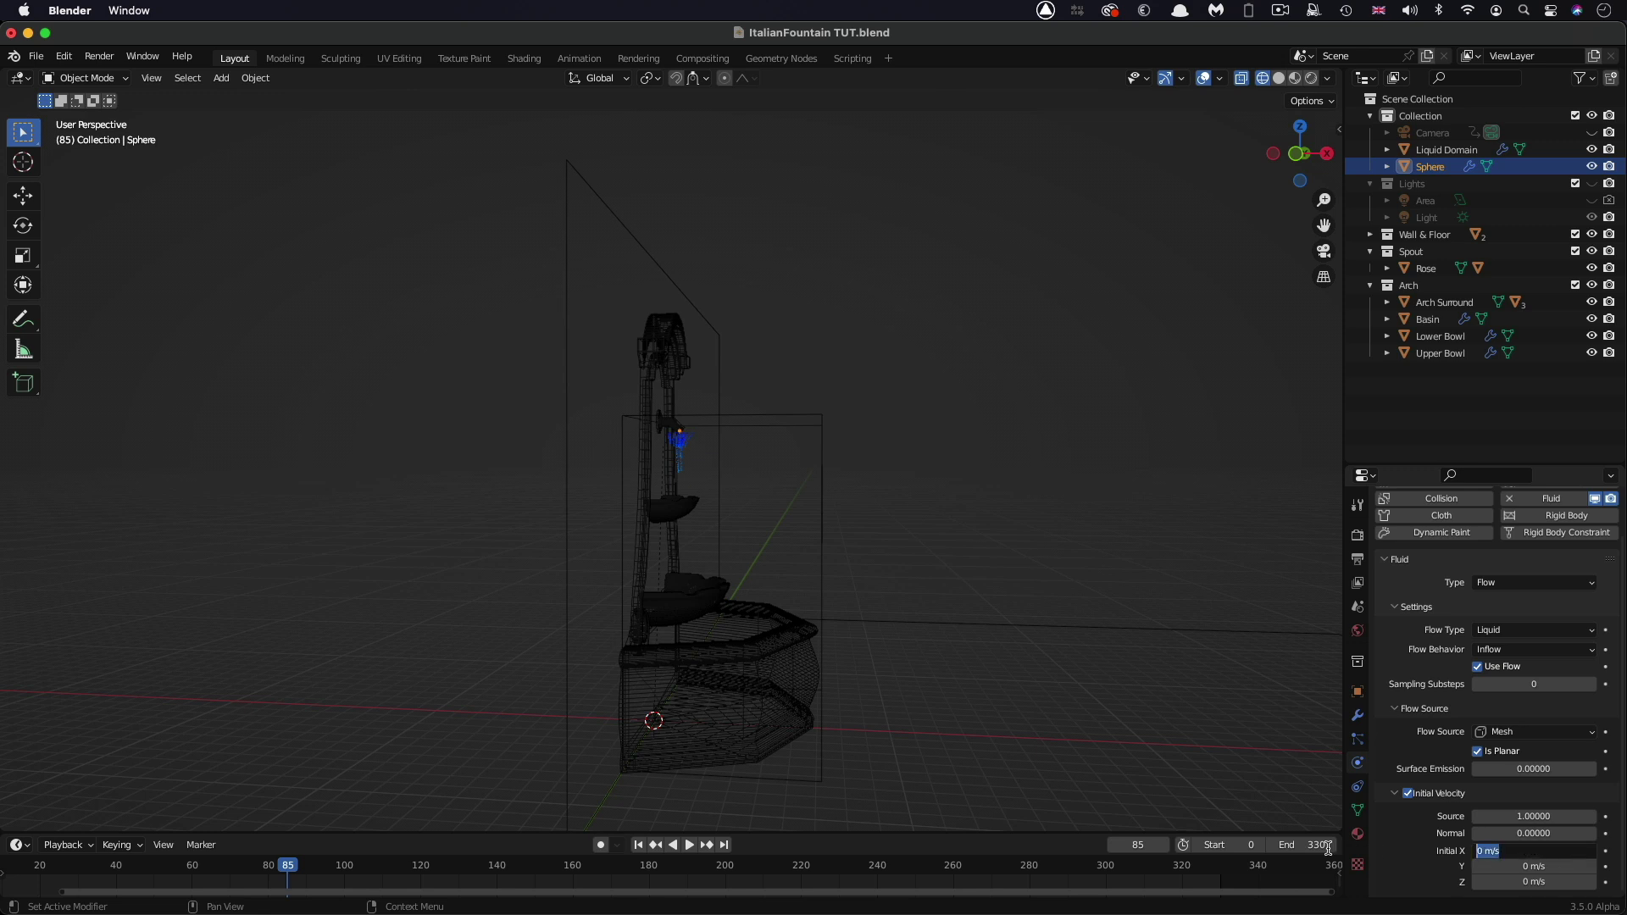
type("0.75")
key("Return")
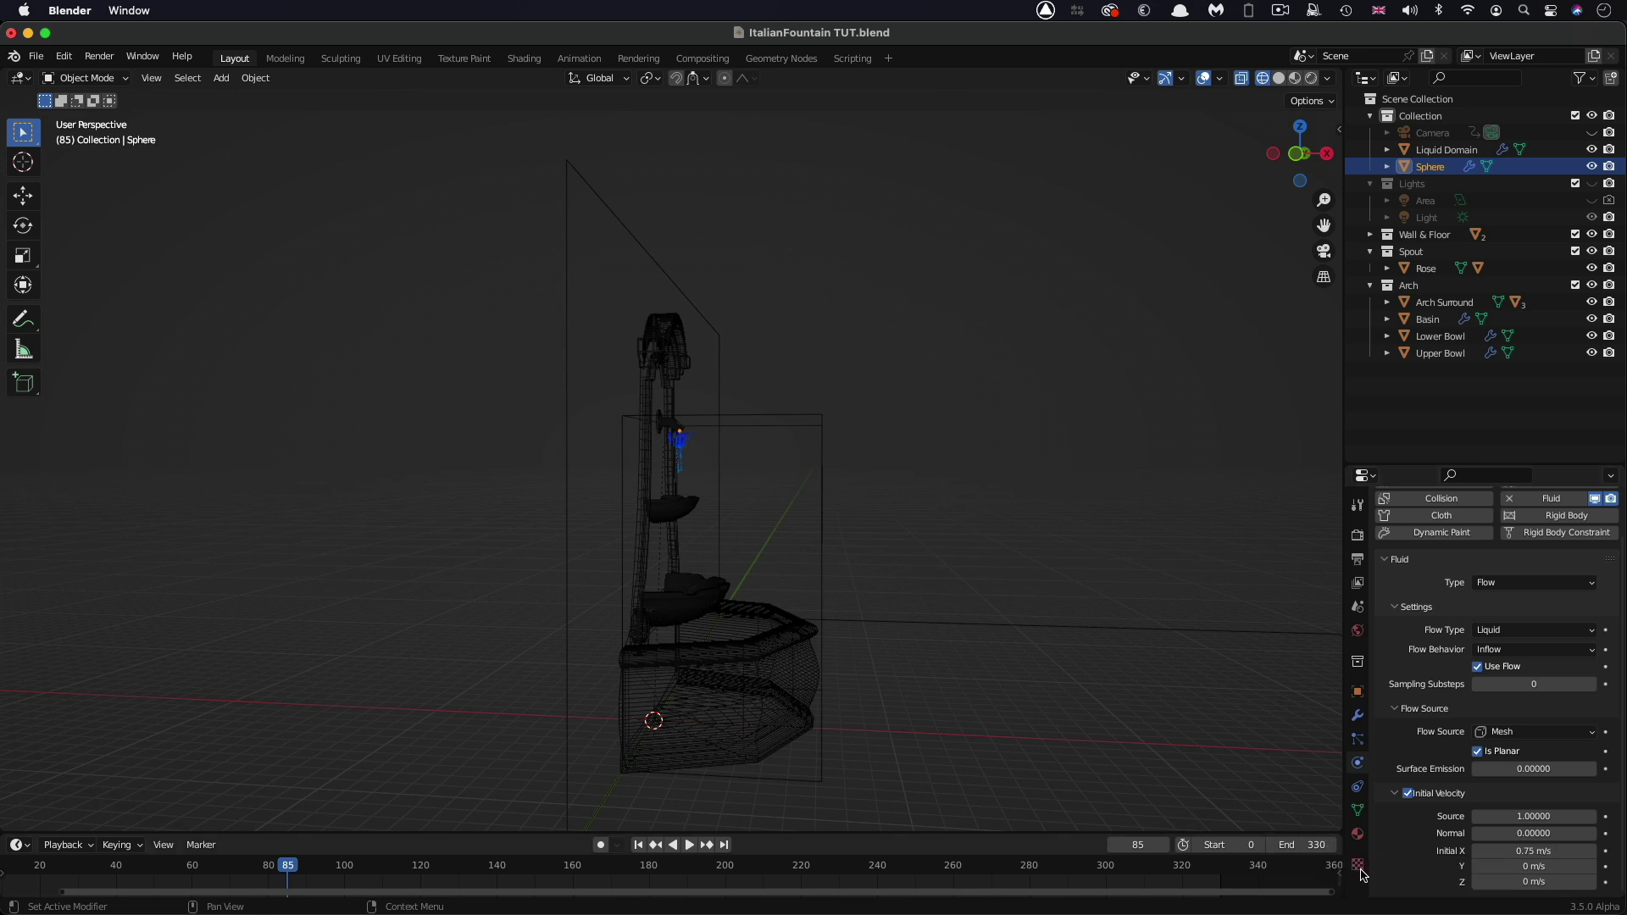
left_click(1572, 882)
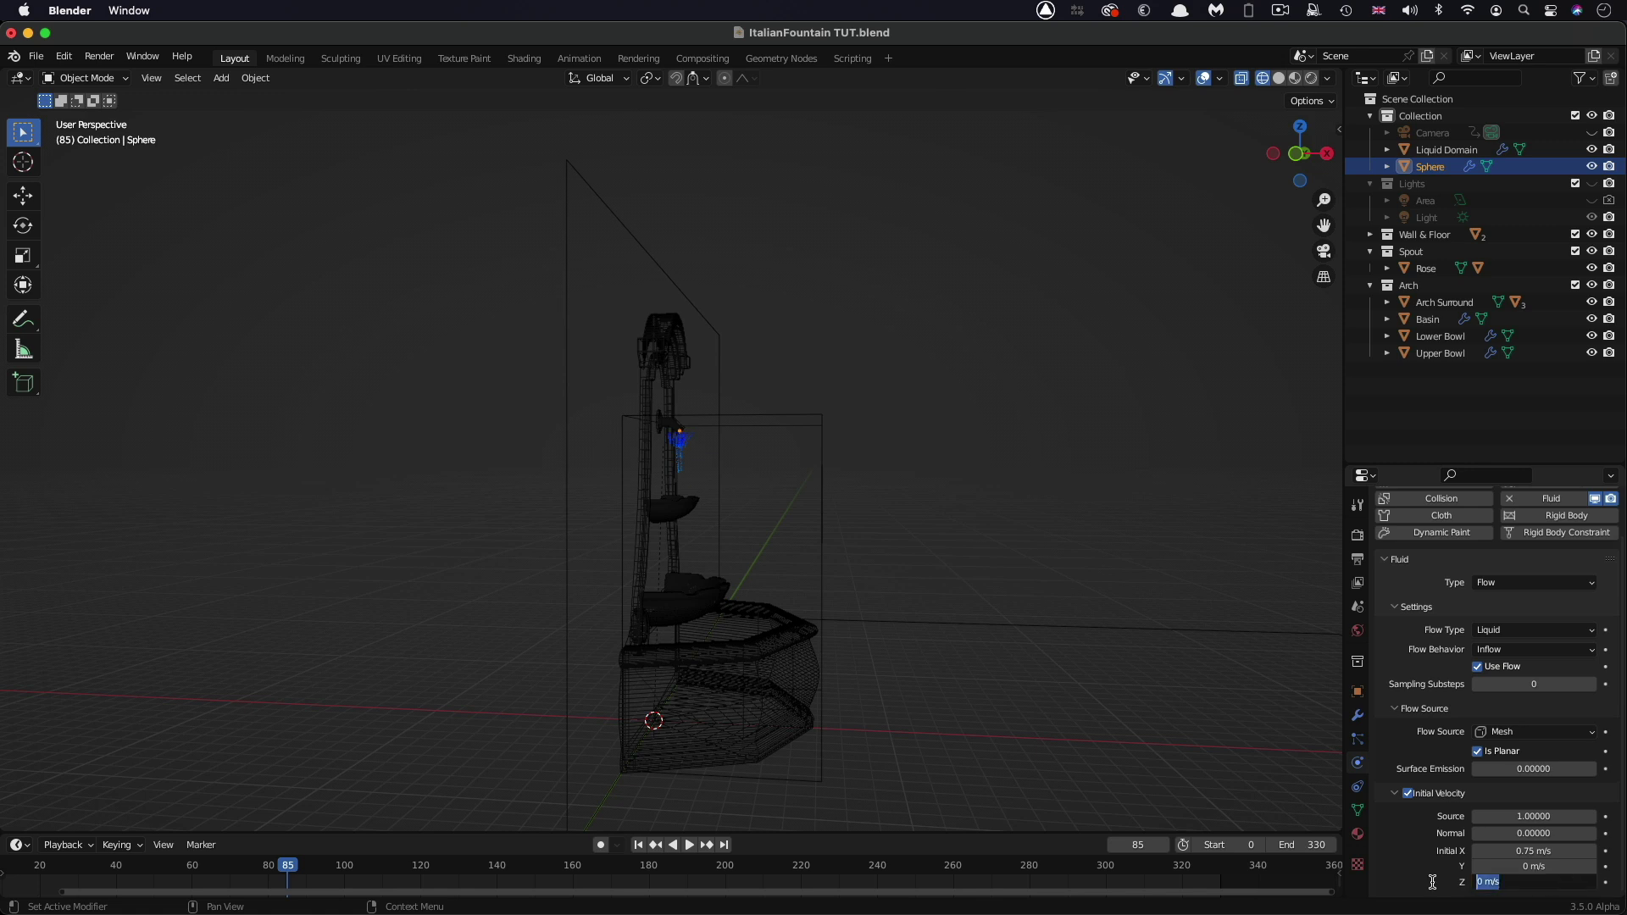
type("-1")
key("Return")
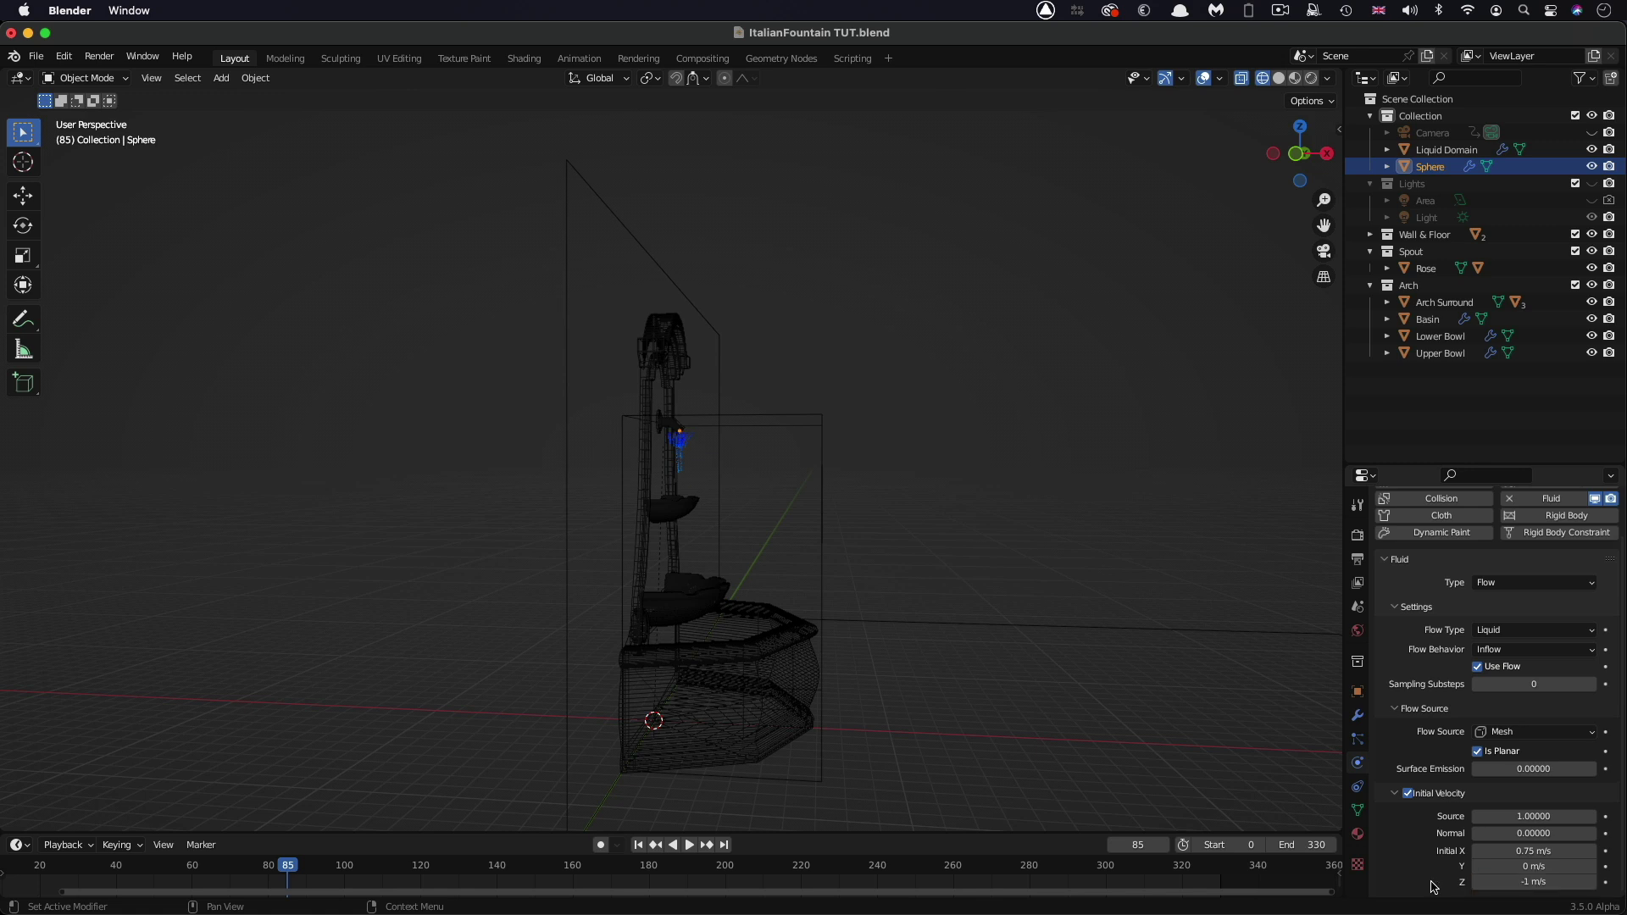
Step: Rewind and play the simulation, stopping at frame 169
left_click(639, 845)
left_click(690, 845)
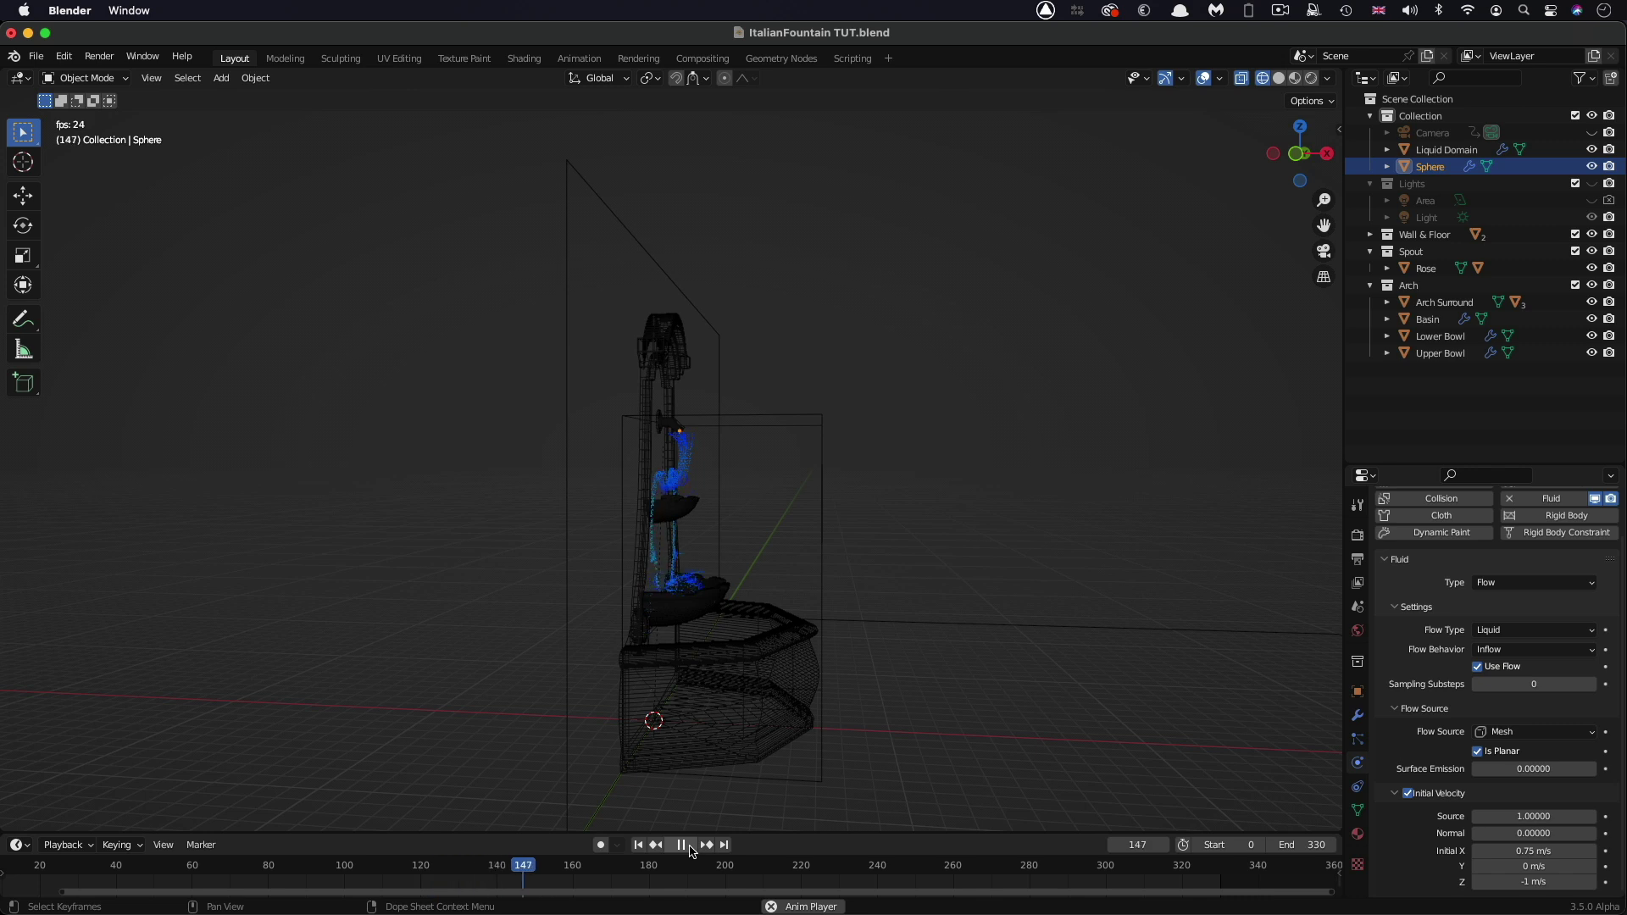
left_click(683, 845)
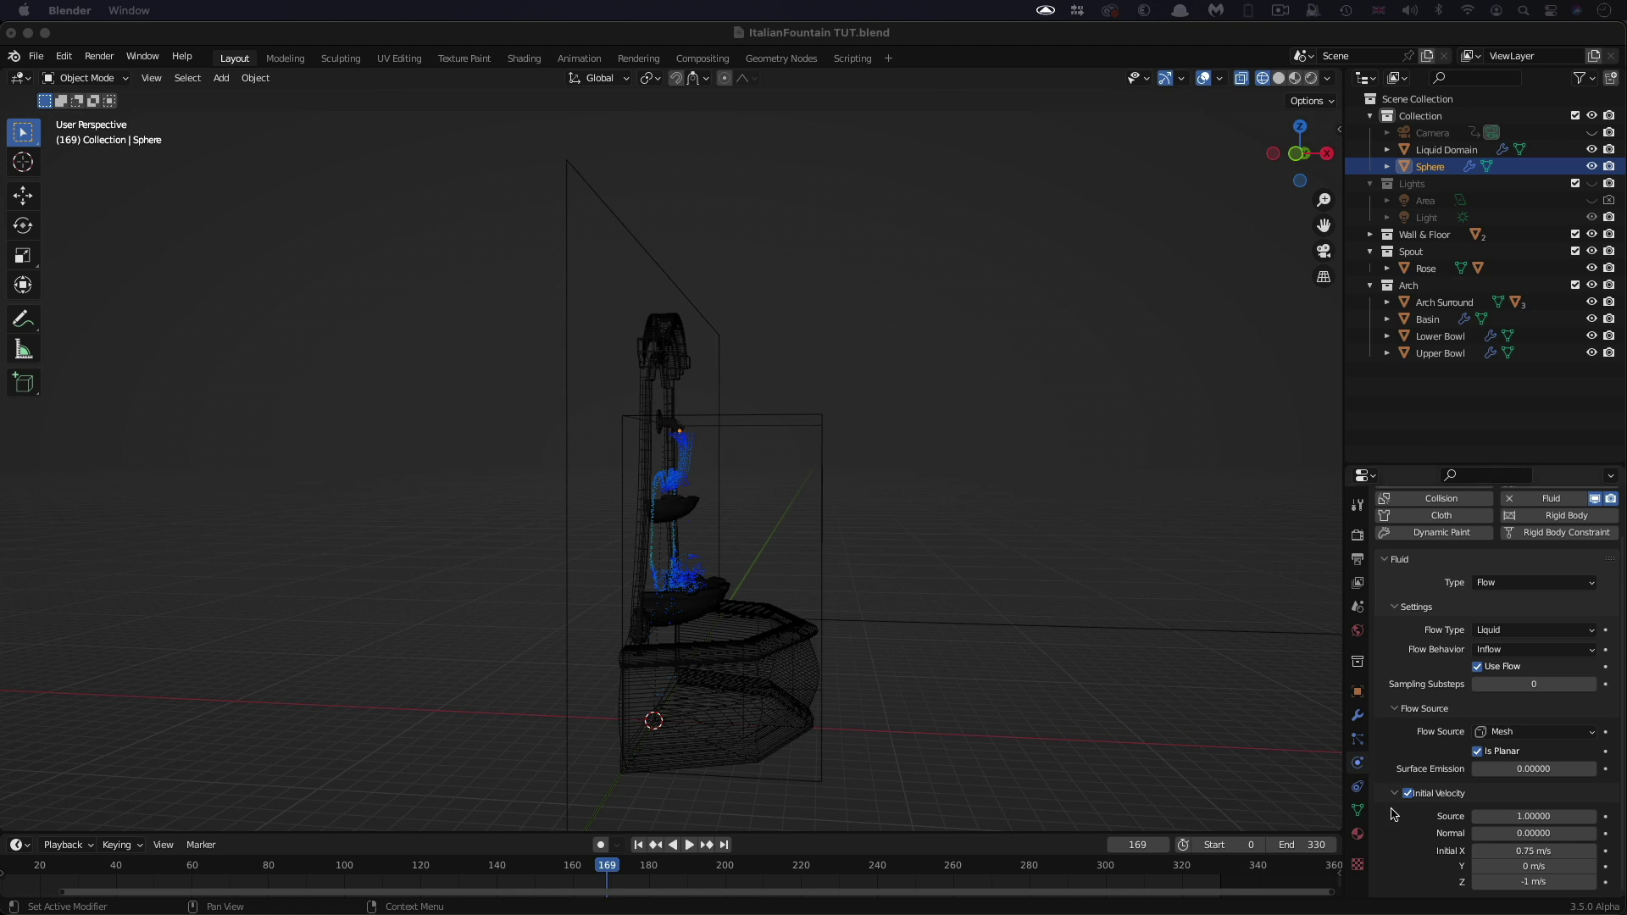
Step: In the Liquid Domain's Liquid panel, change Simulation Method from FLIP to APIC
left_click(1449, 151)
scroll(1399, 675, "down", 4)
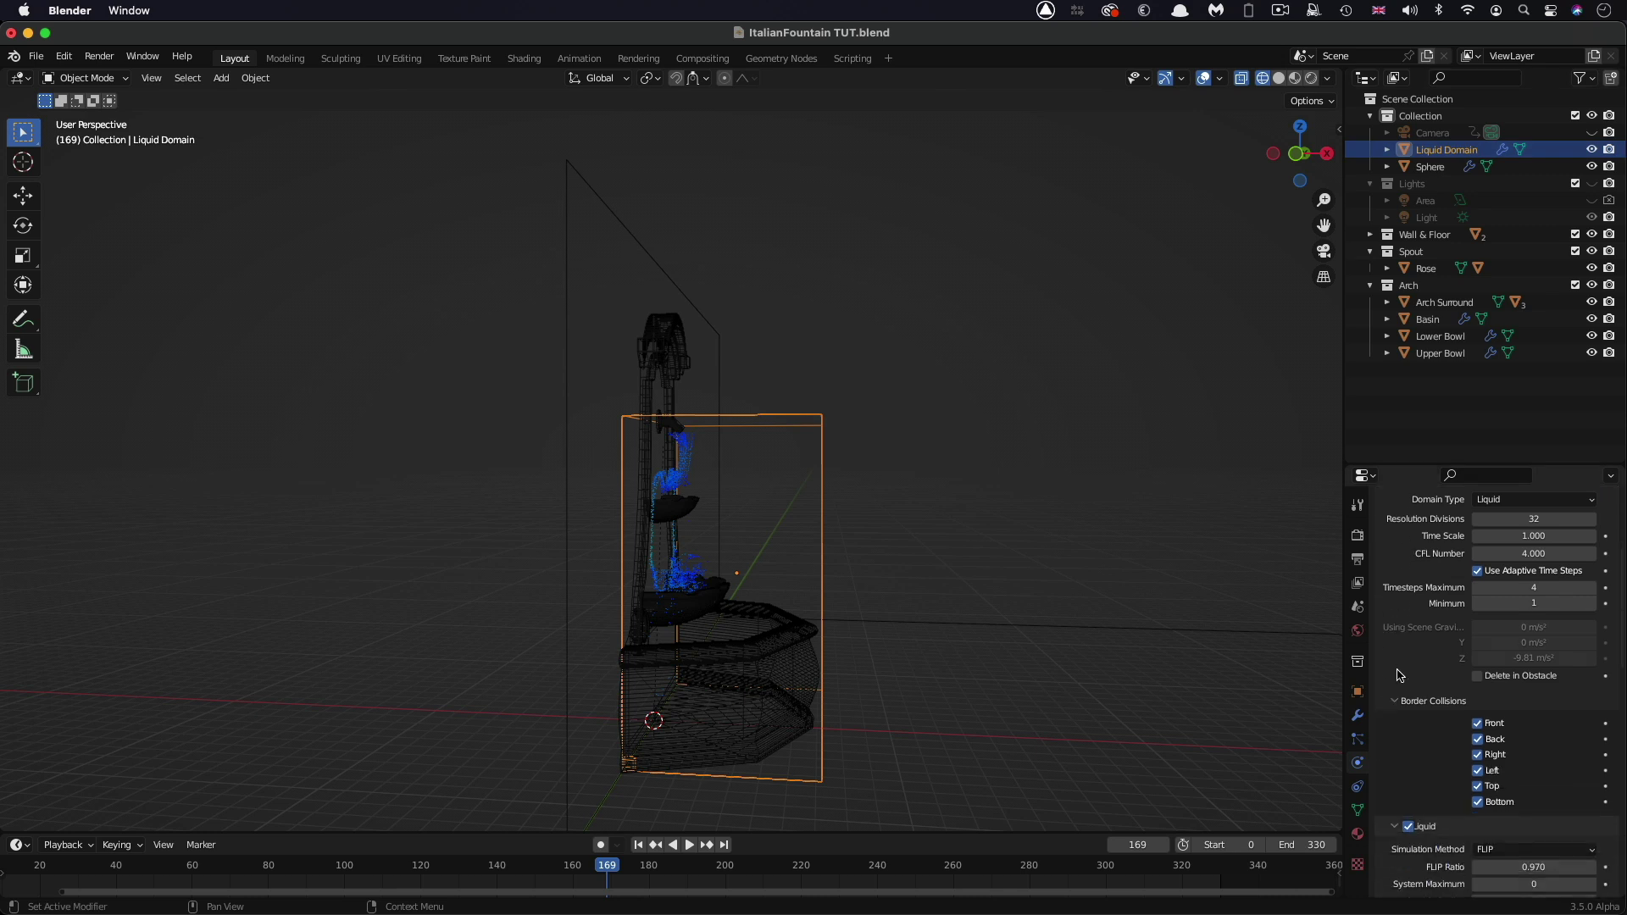
scroll(1398, 675, "down", 5)
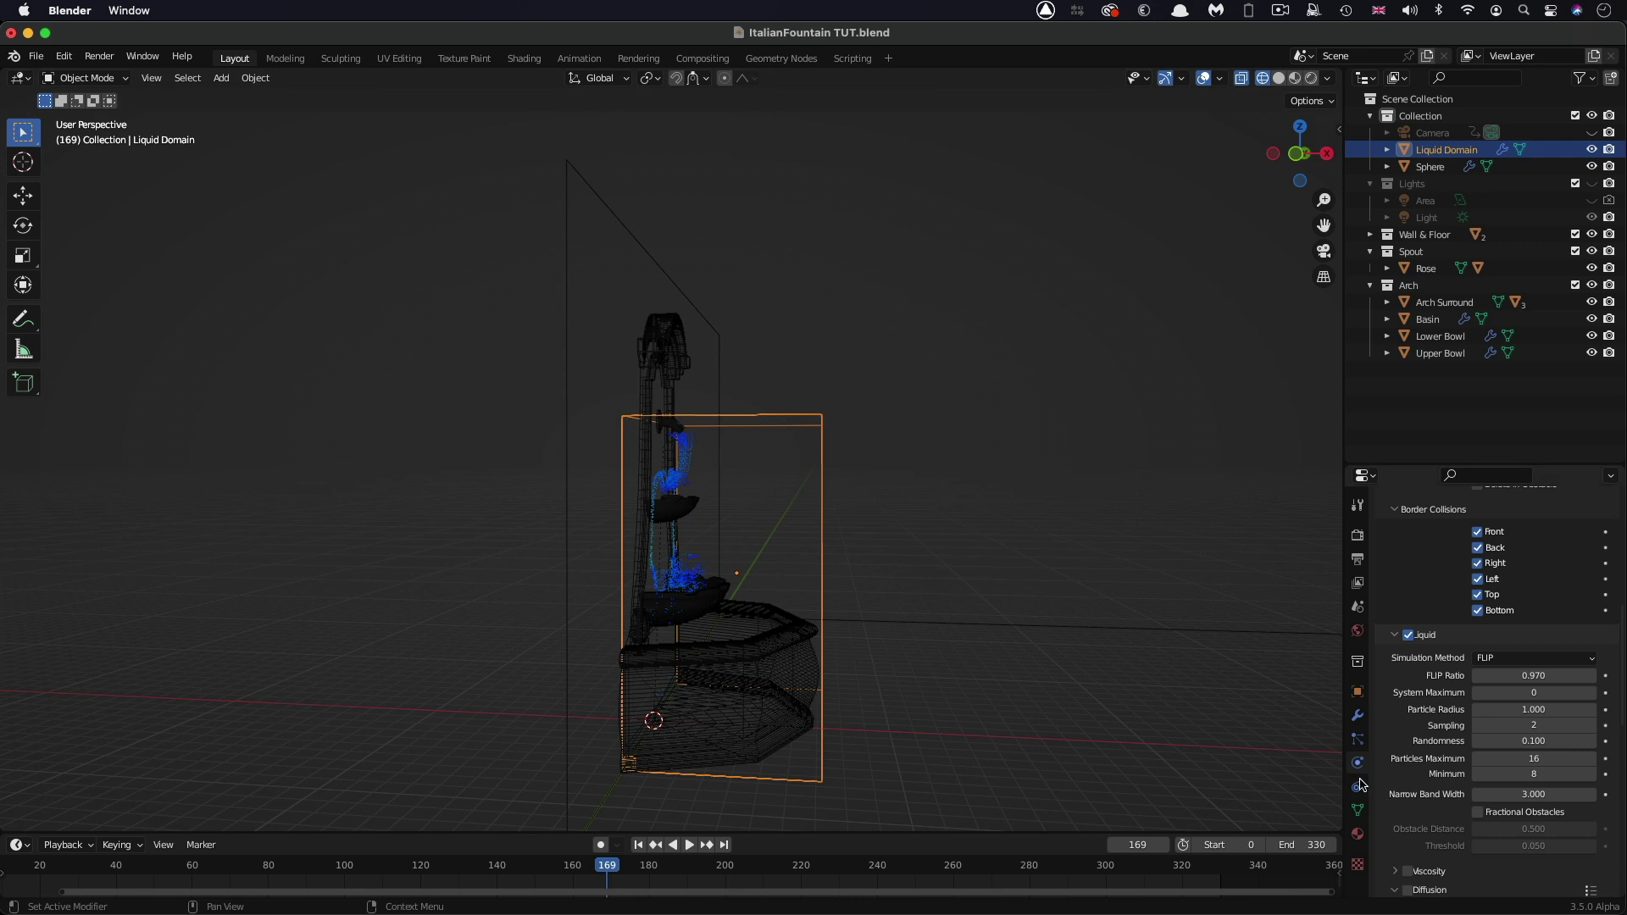
scroll(1389, 754, "down", 3)
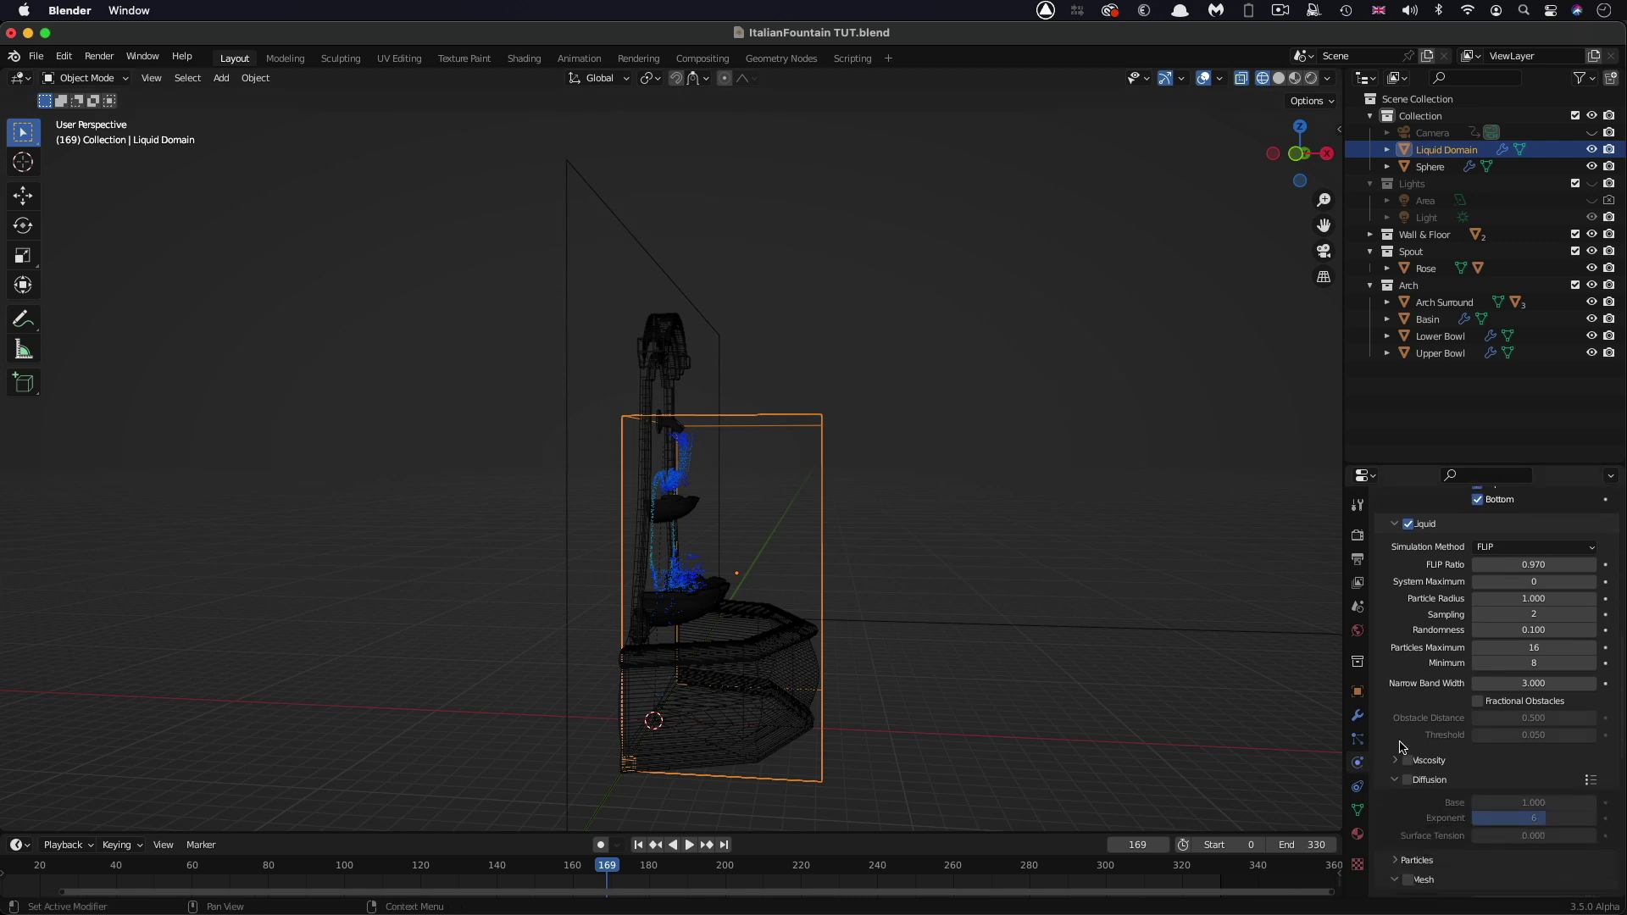
scroll(1398, 749, "up", 3)
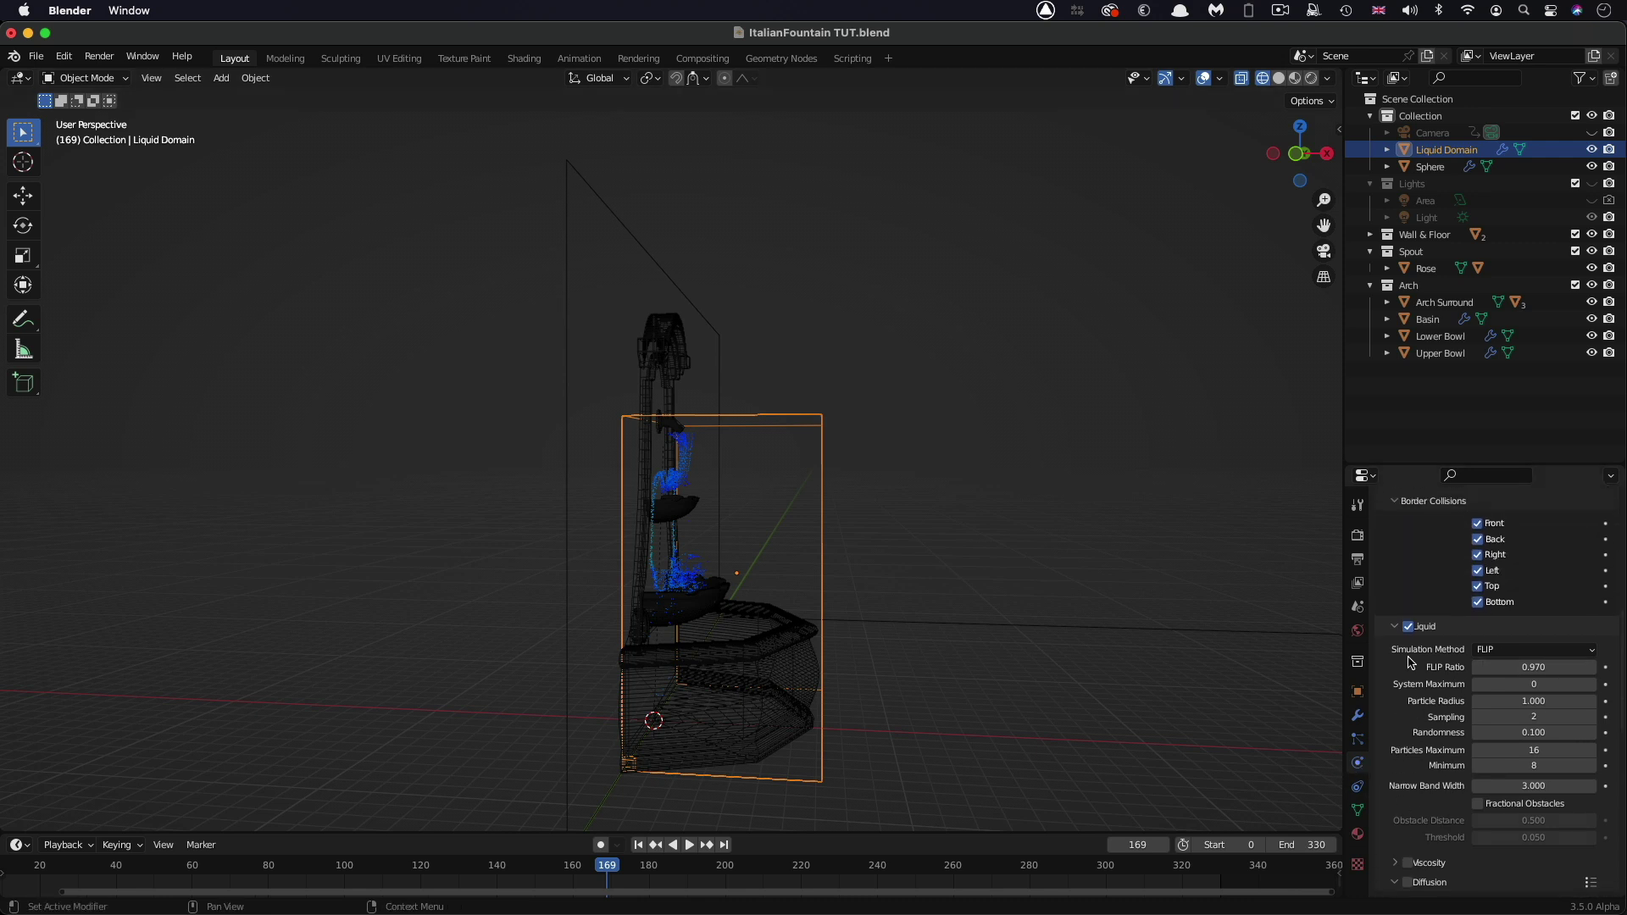
left_click(1516, 649)
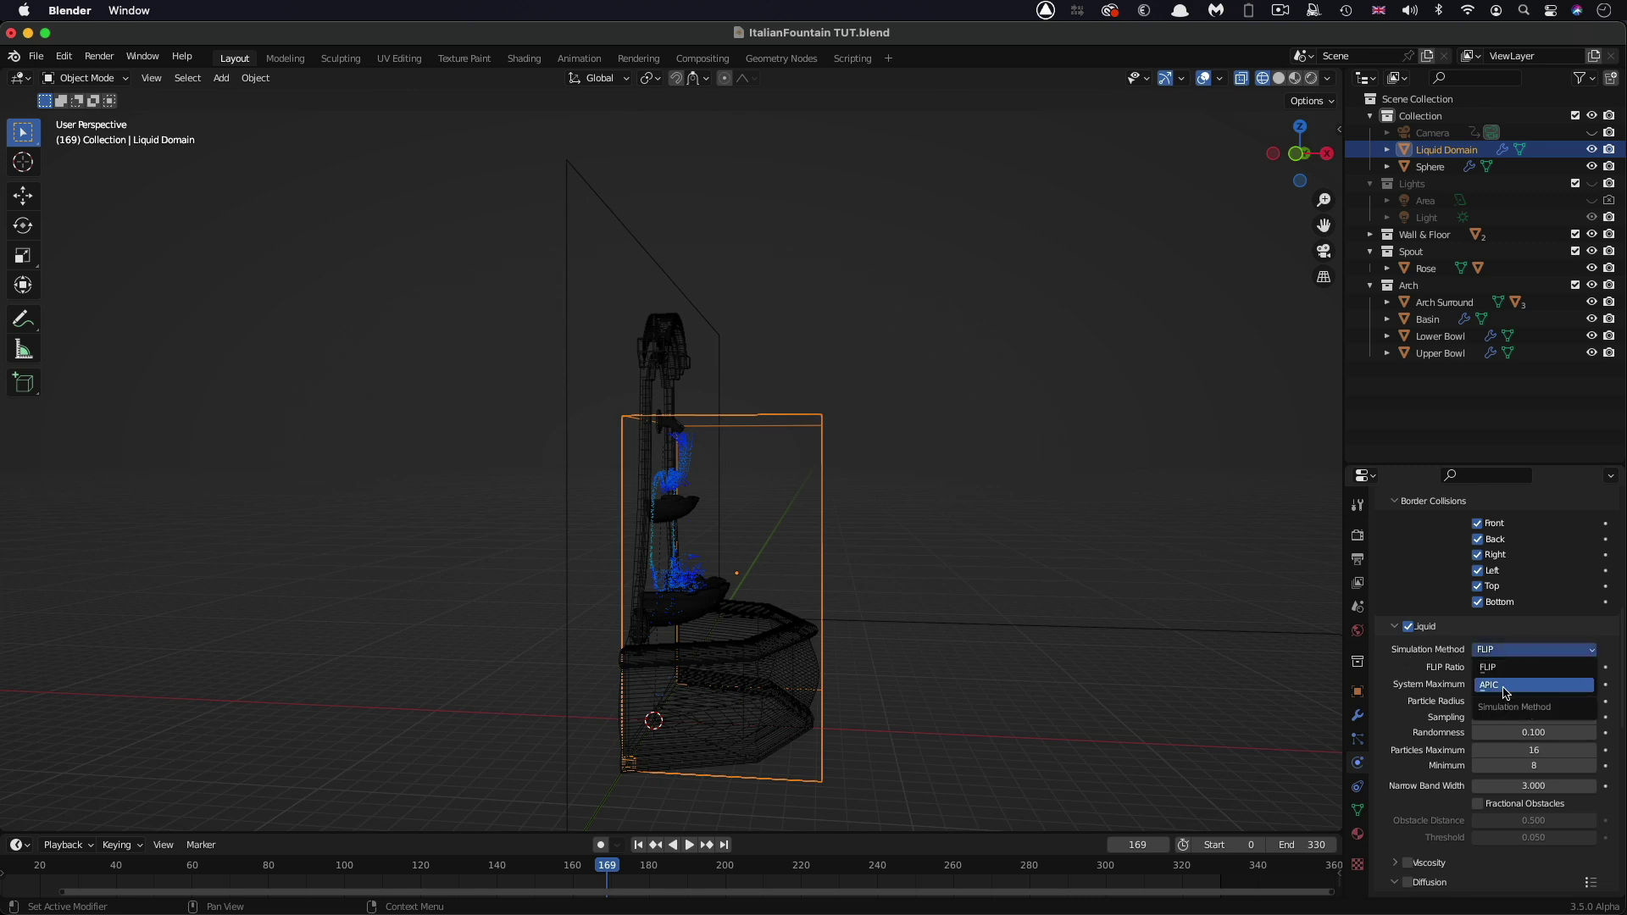
left_click(1502, 687)
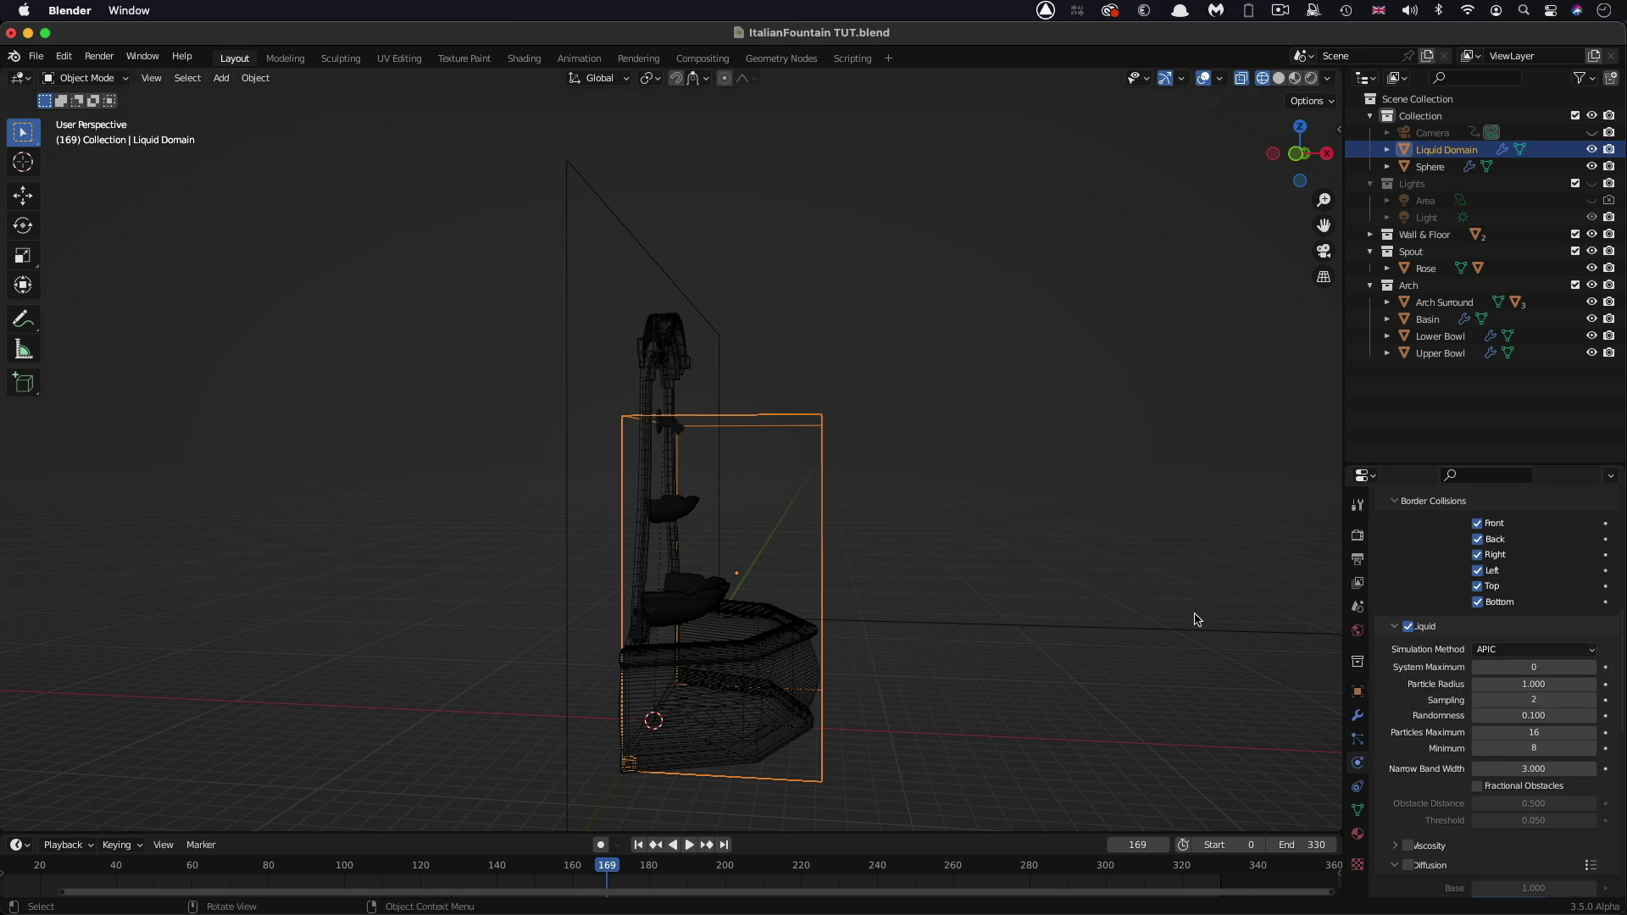
scroll(1434, 684, "down", 3)
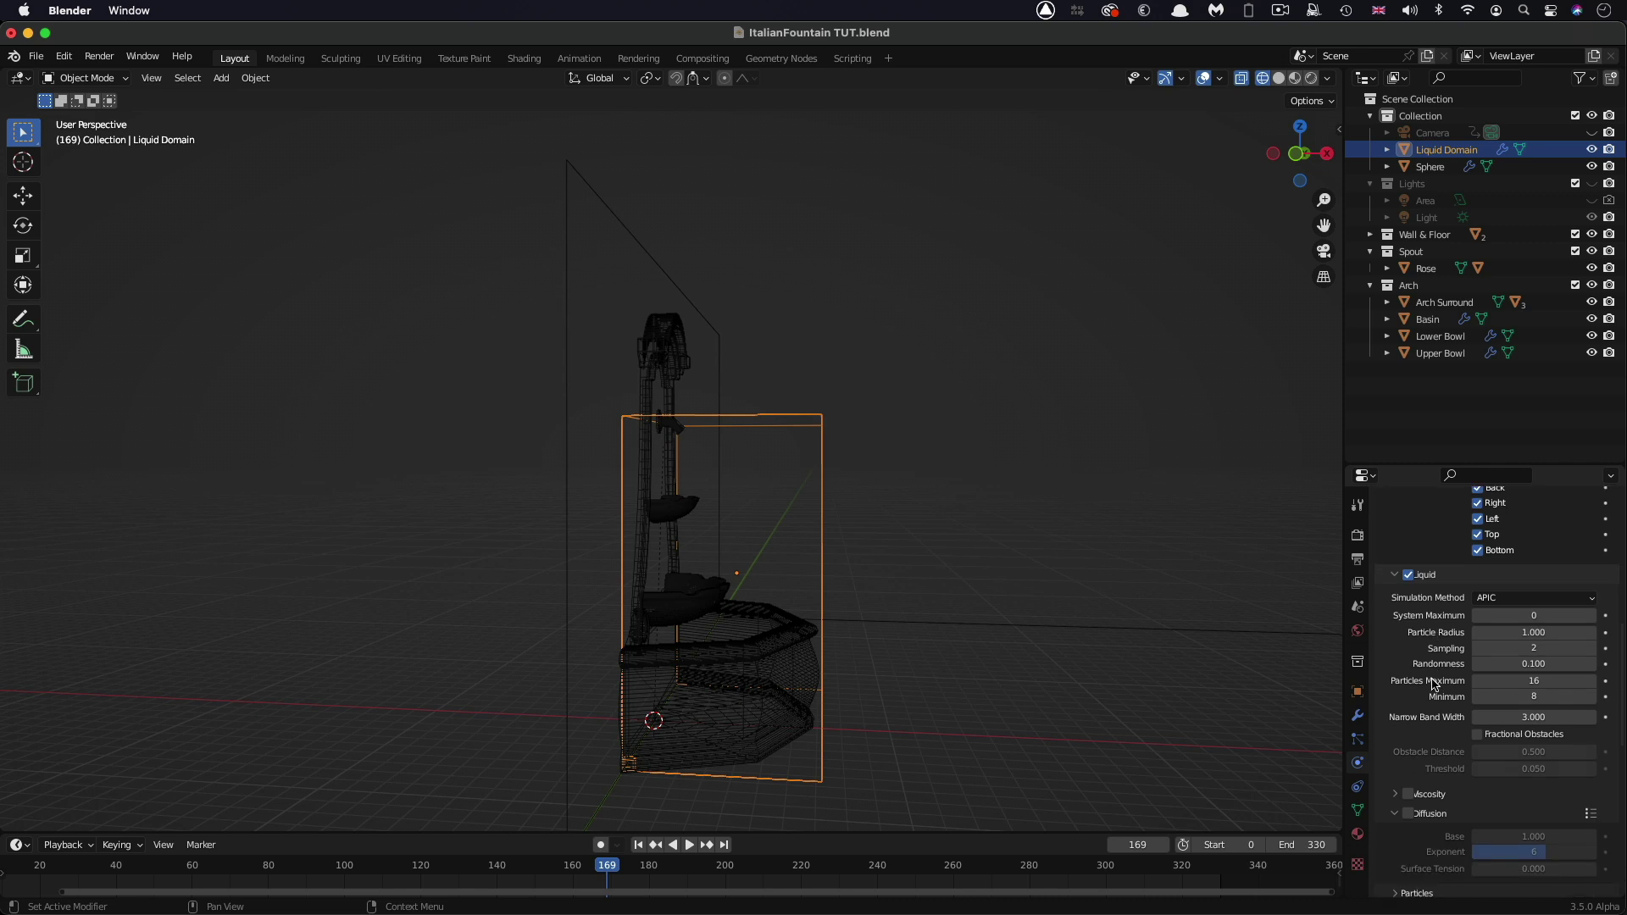
scroll(1434, 684, "down", 10)
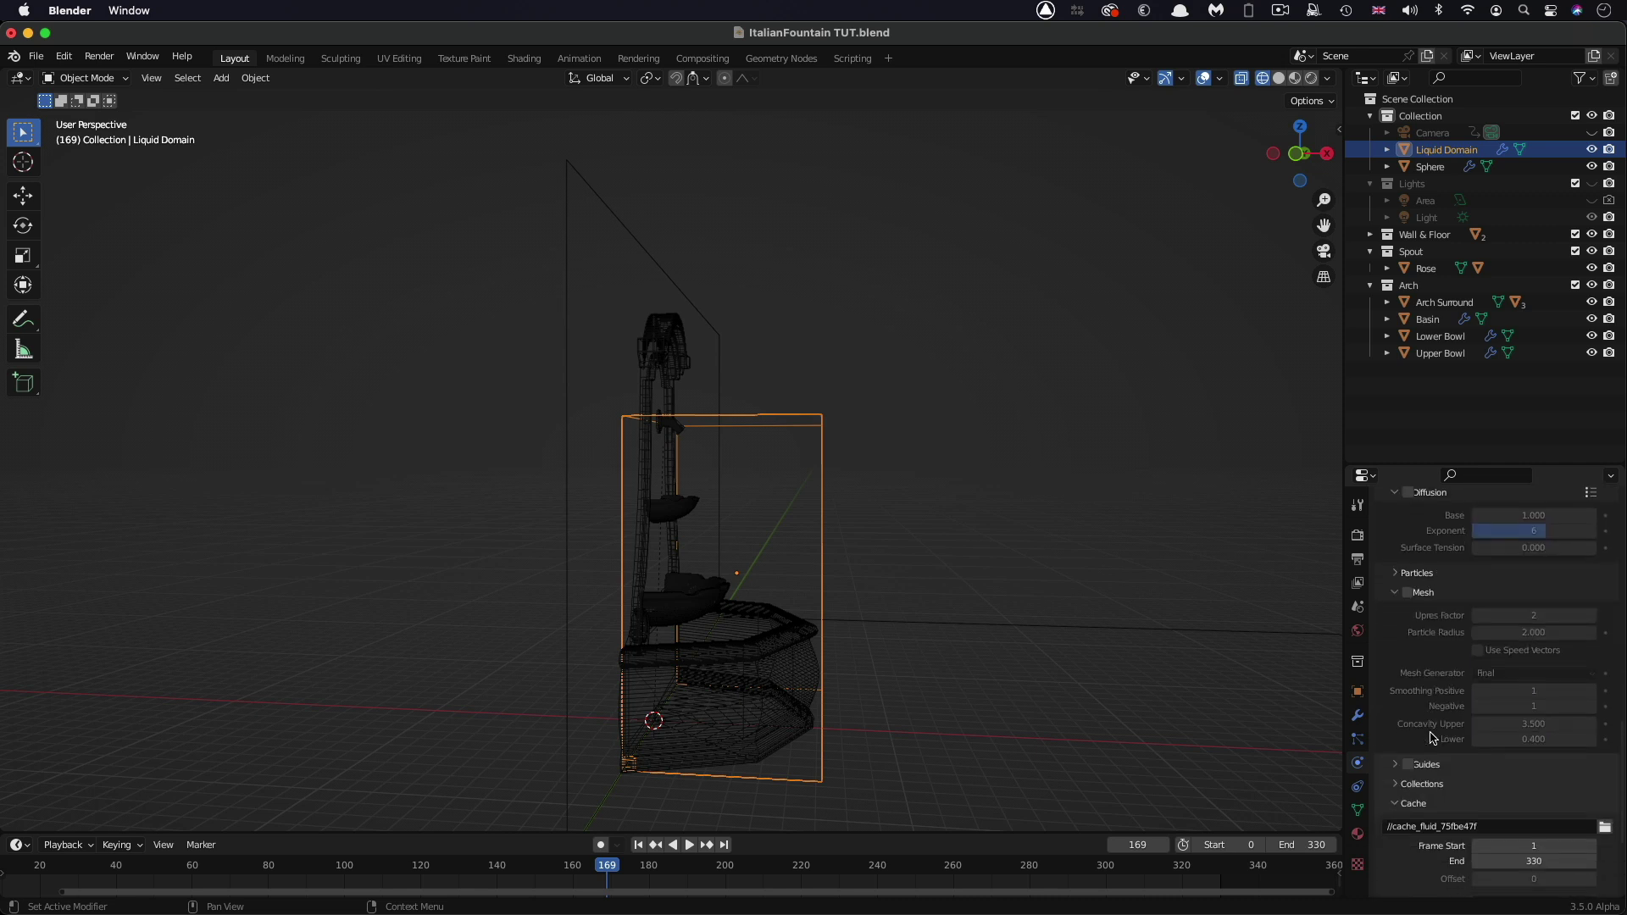
scroll(1432, 738, "down", 4)
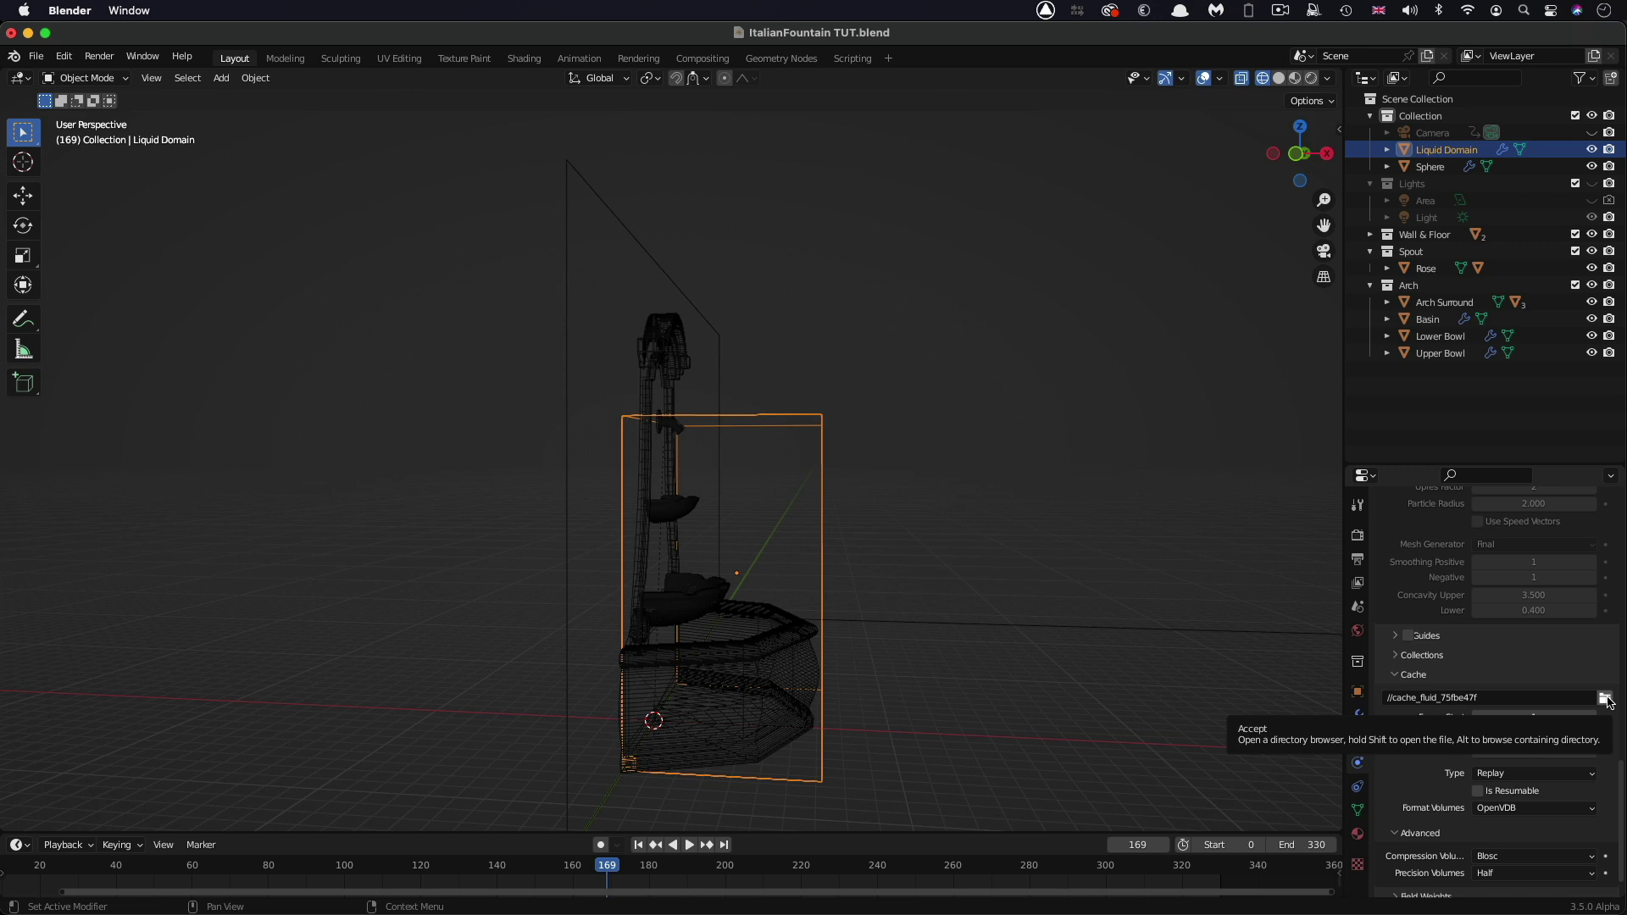
left_click(1605, 698)
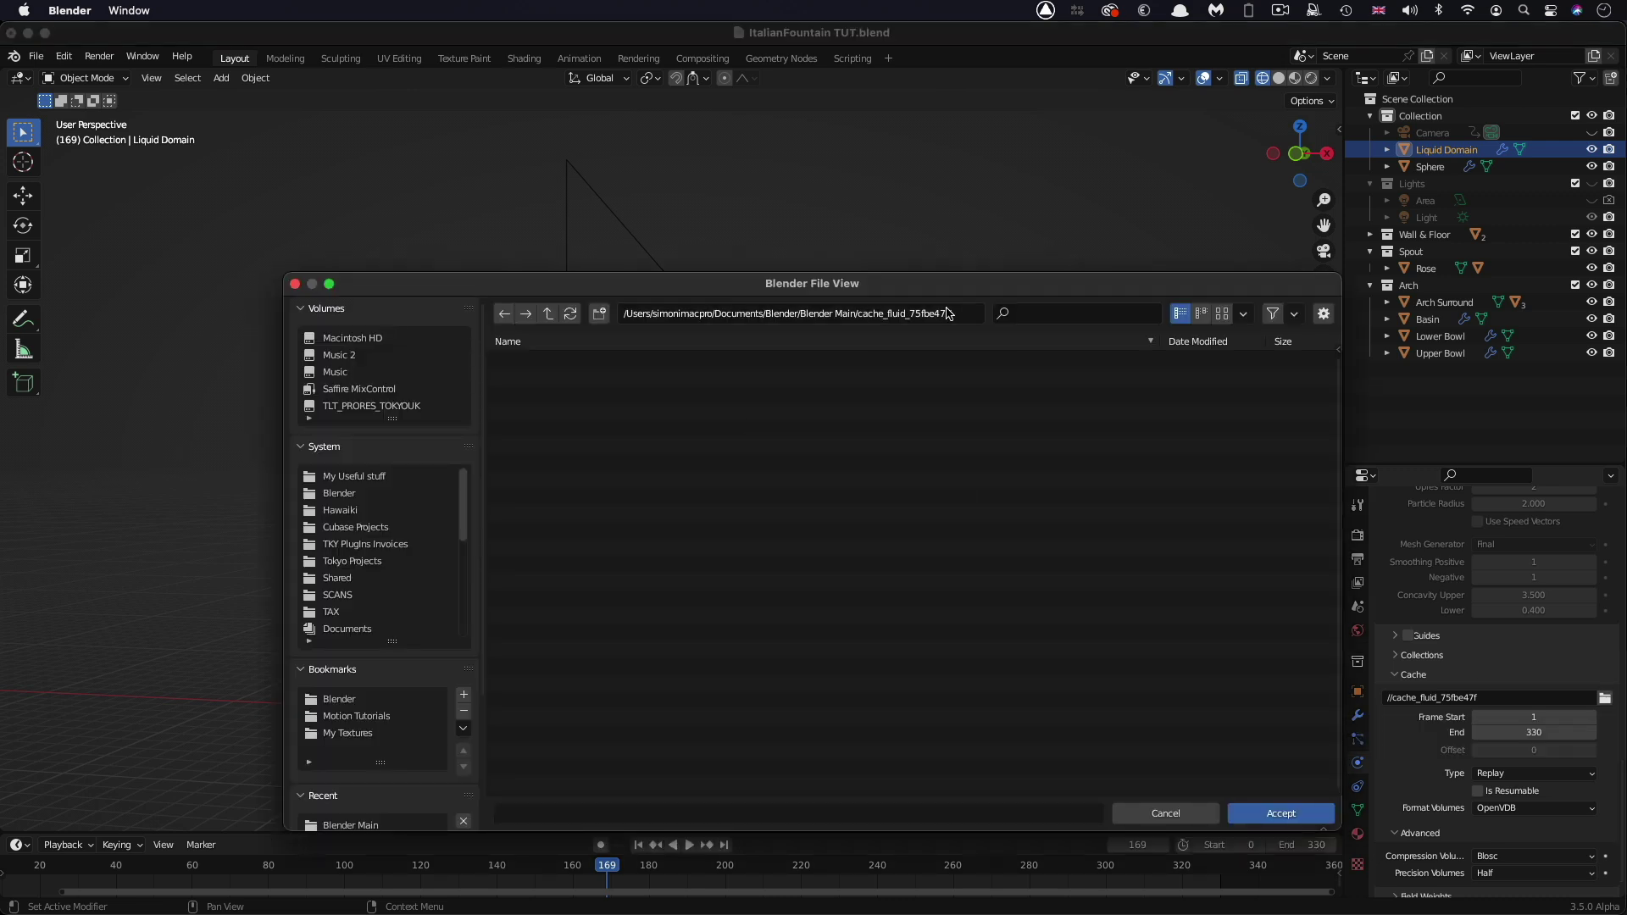
left_click(1281, 815)
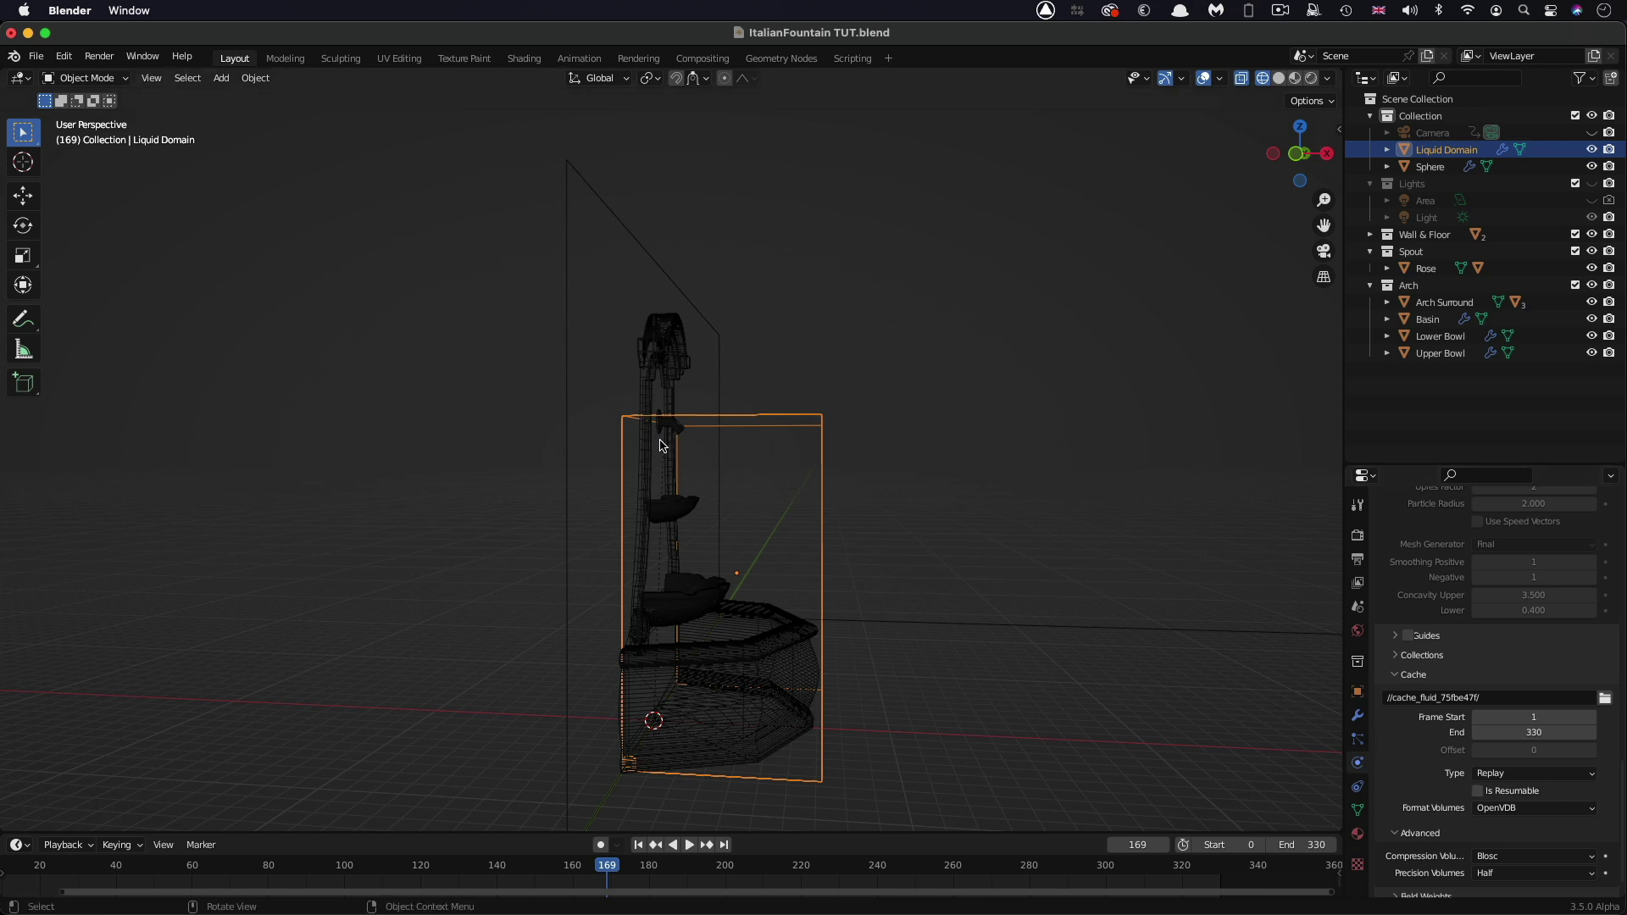
left_click_drag(347, 864, 50, 868)
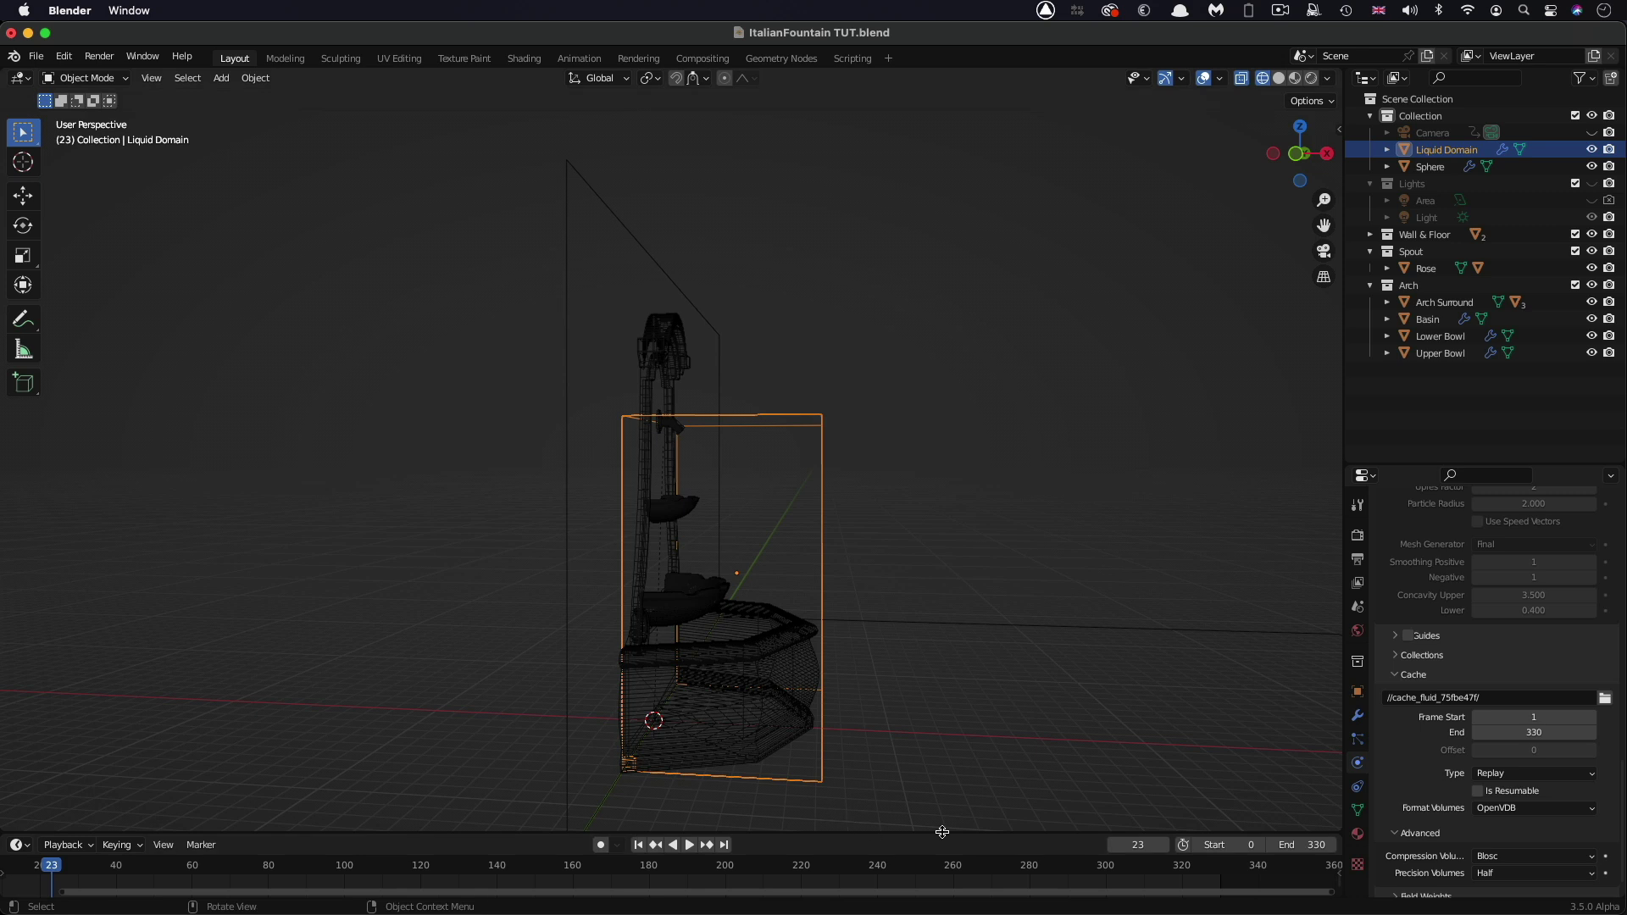
Step: Set the Fluid Cache Type dropdown to Modular, then return to the domain Settings
left_click(1561, 776)
left_click(1561, 776)
left_click(1561, 776)
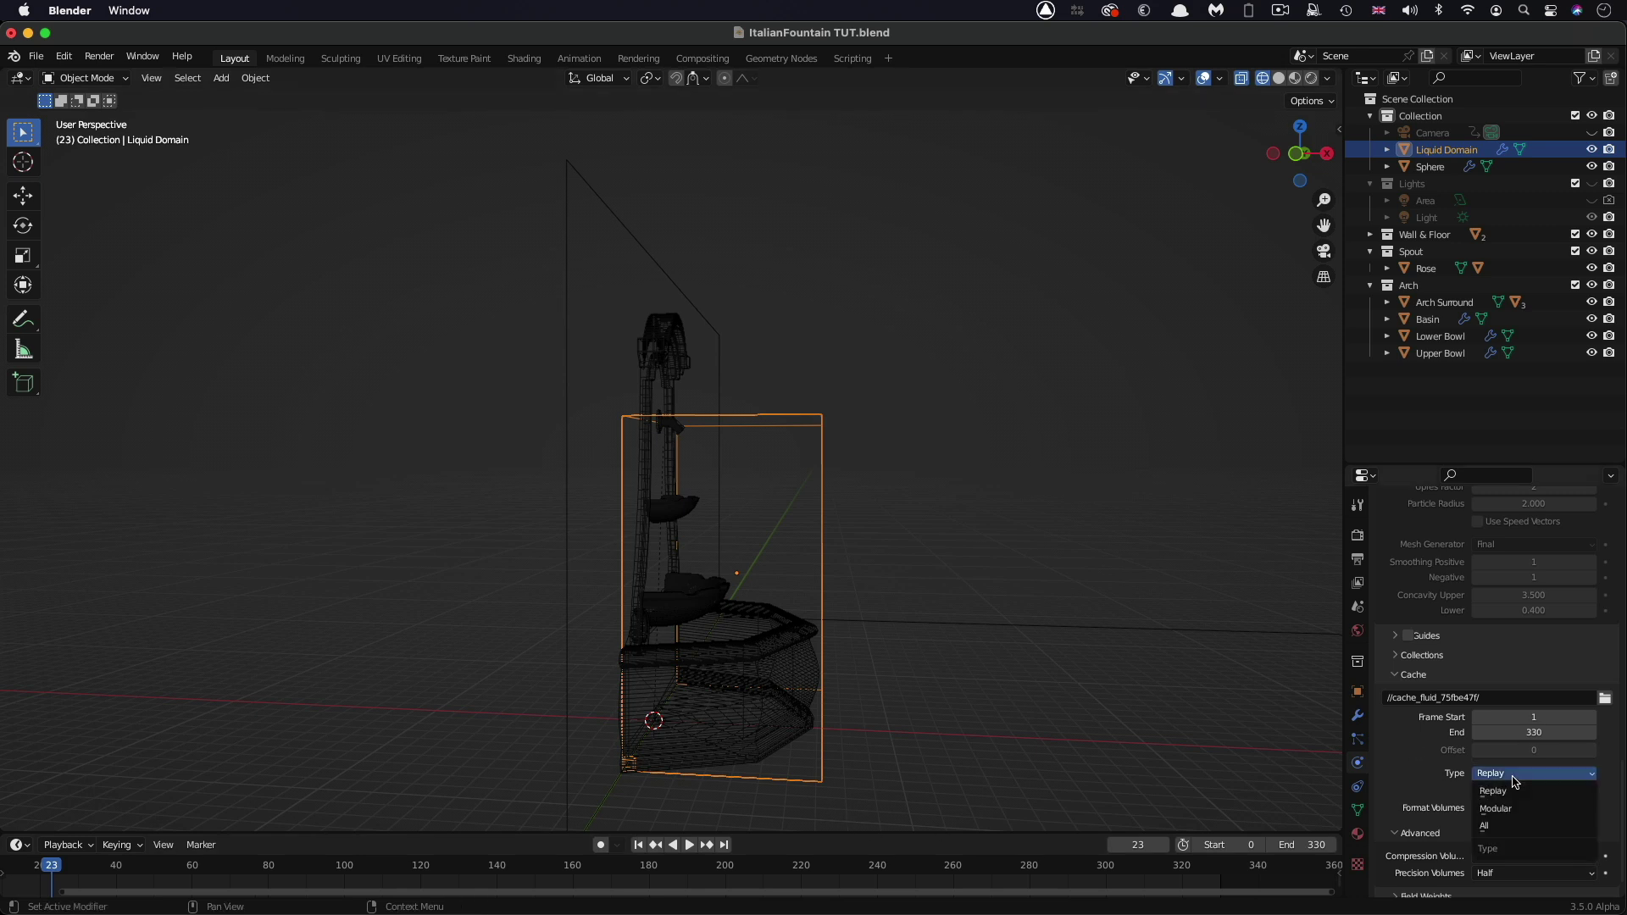
left_click(1507, 810)
scroll(1505, 813, "down", 3)
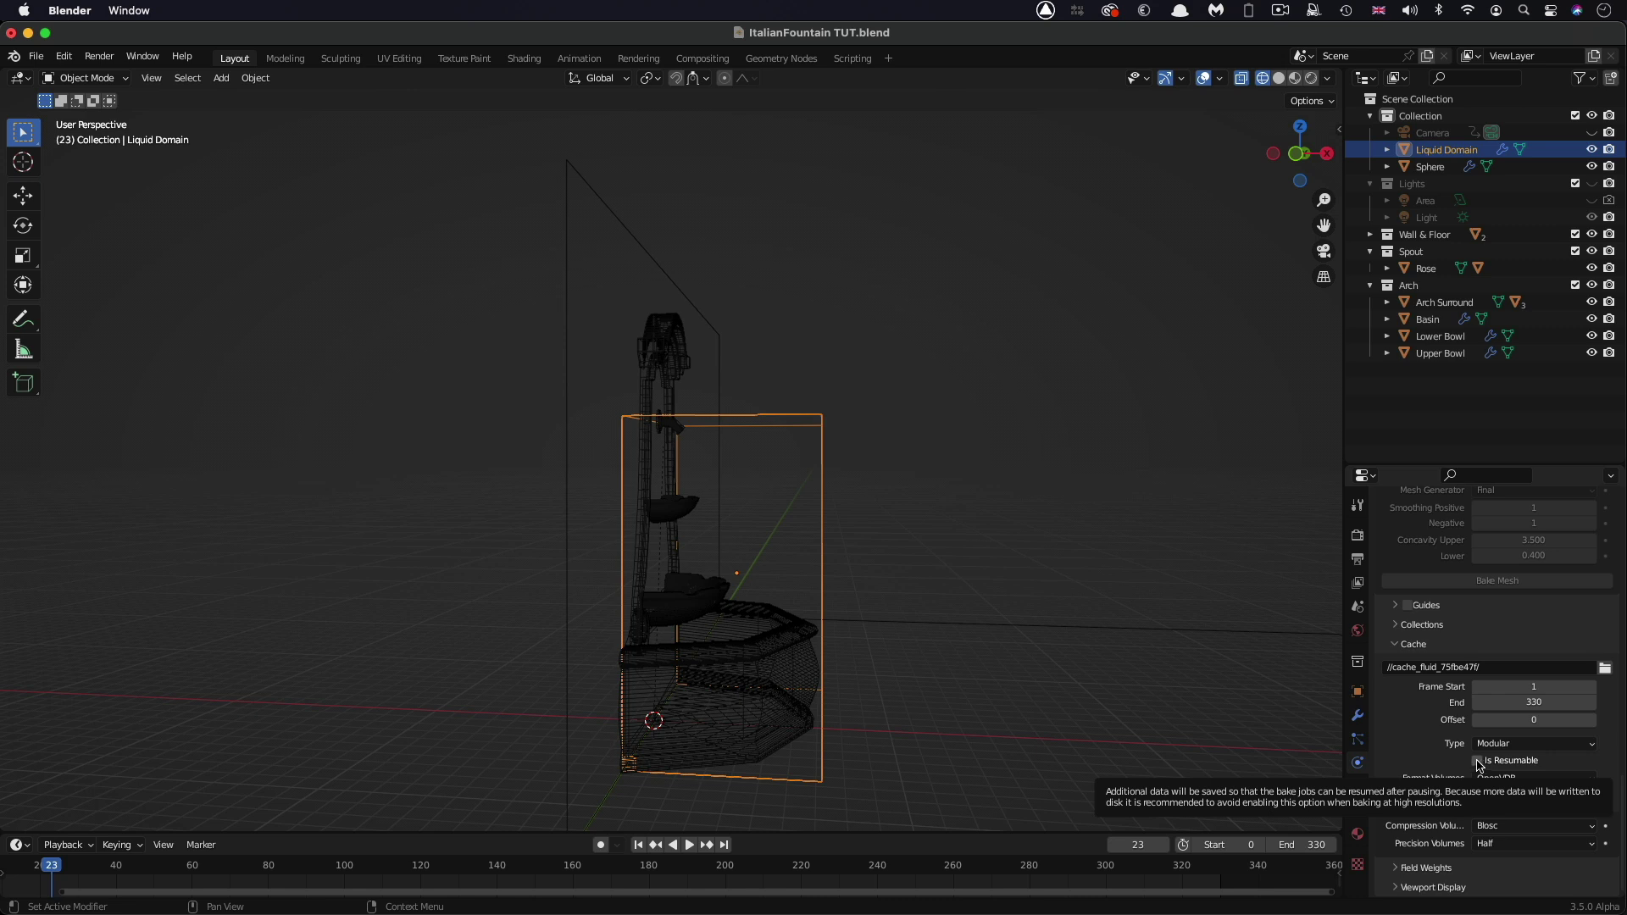
scroll(1432, 725, "up", 10)
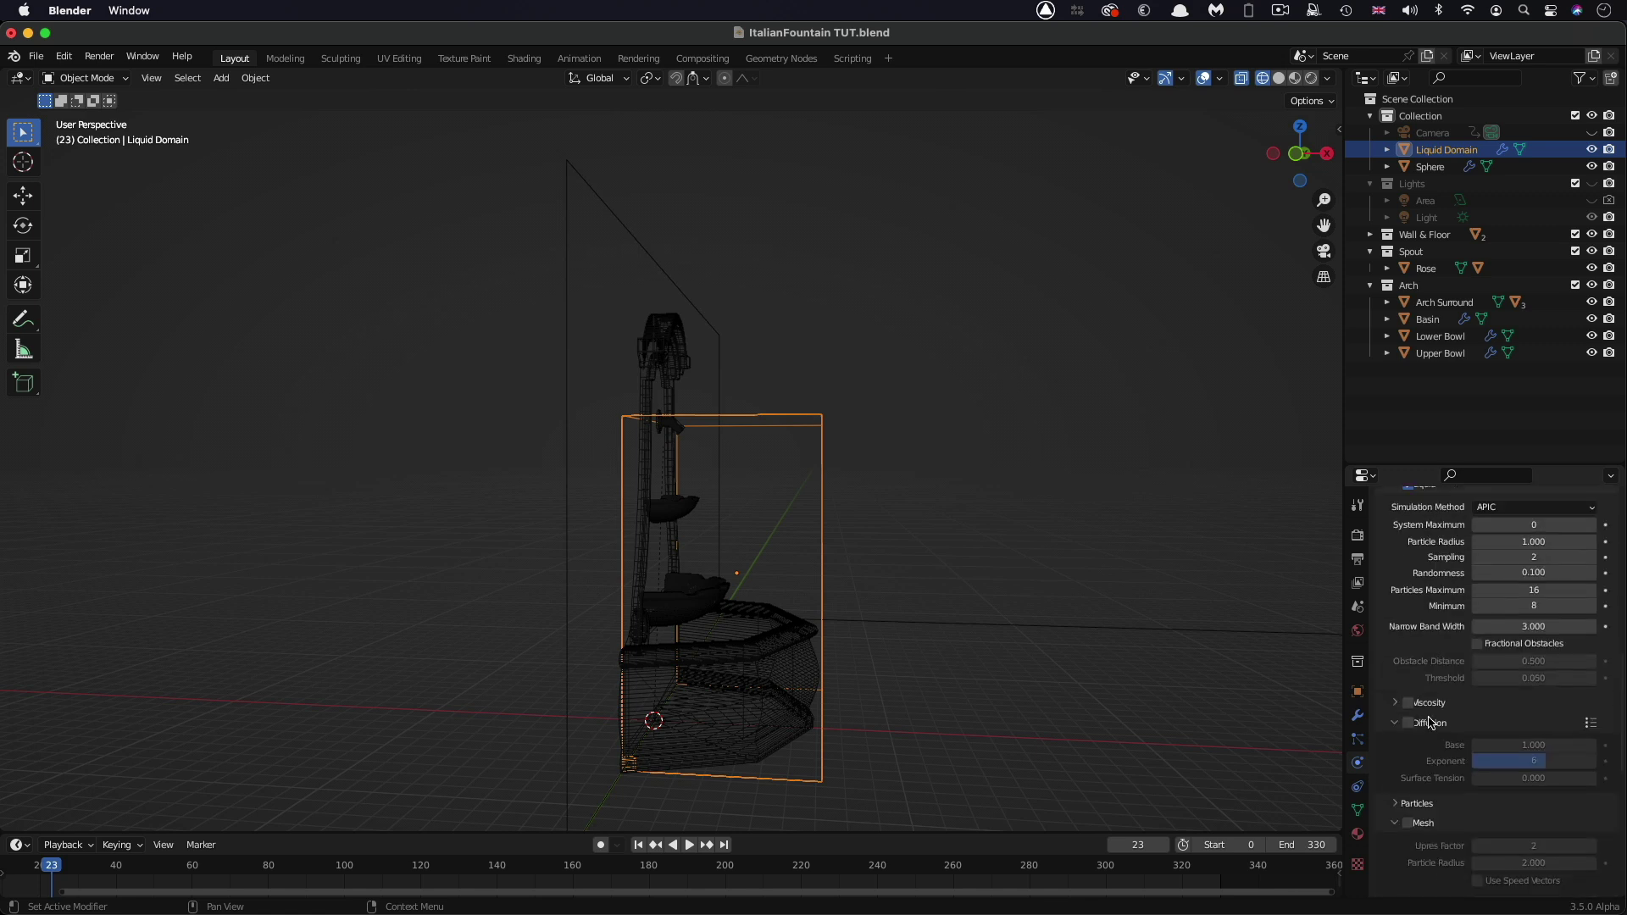
scroll(1431, 723, "up", 10)
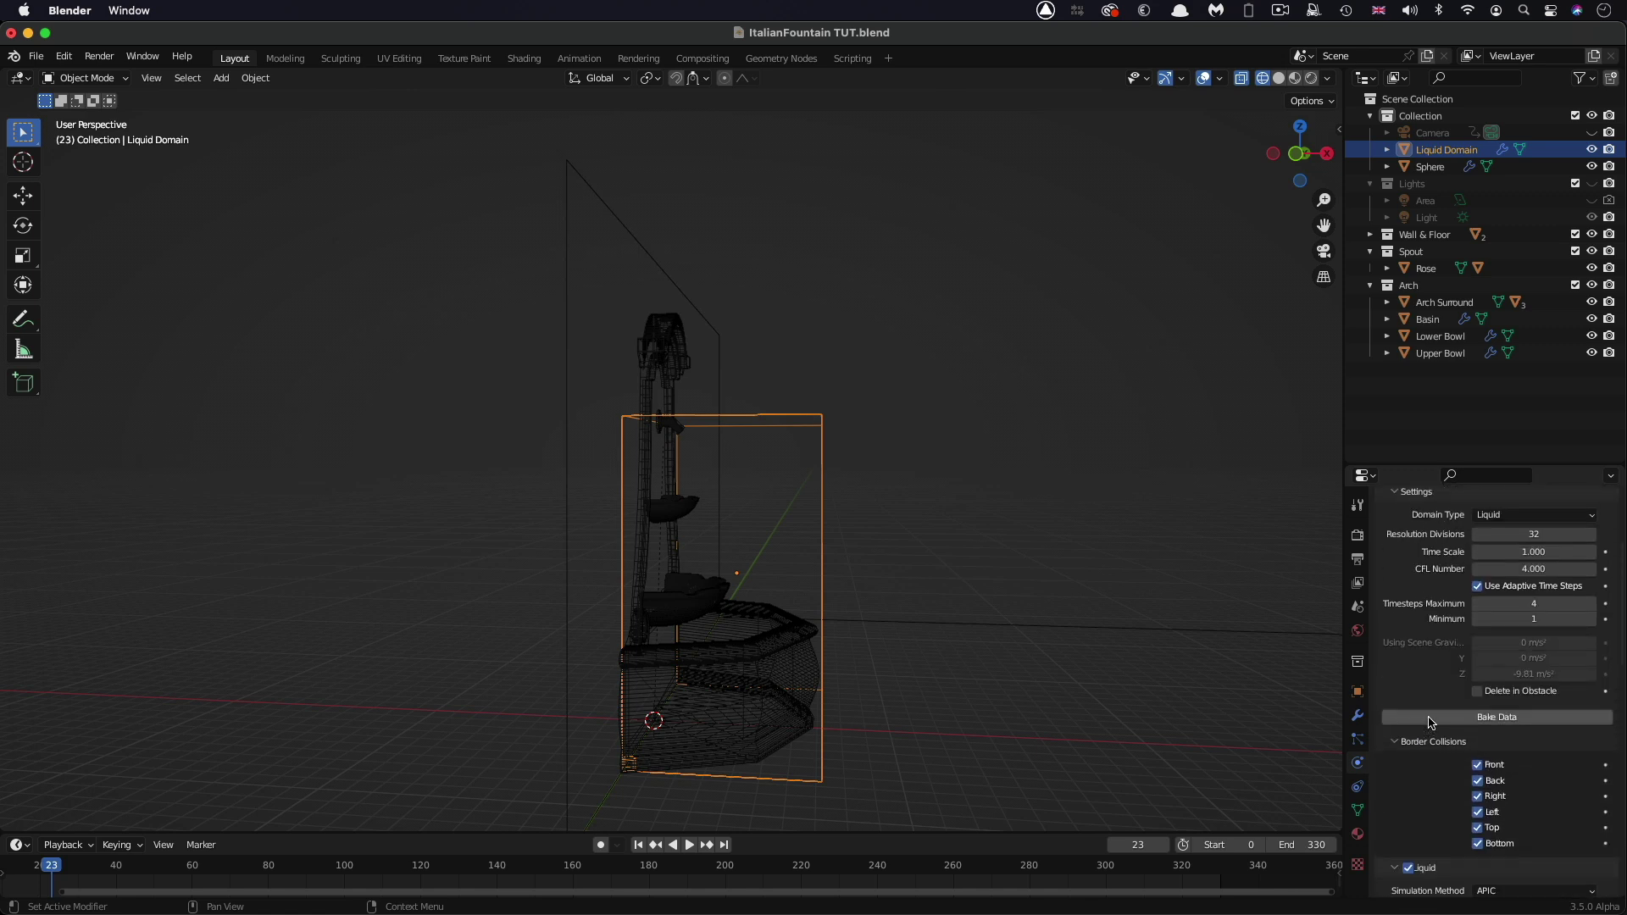
scroll(1431, 722, "up", 2)
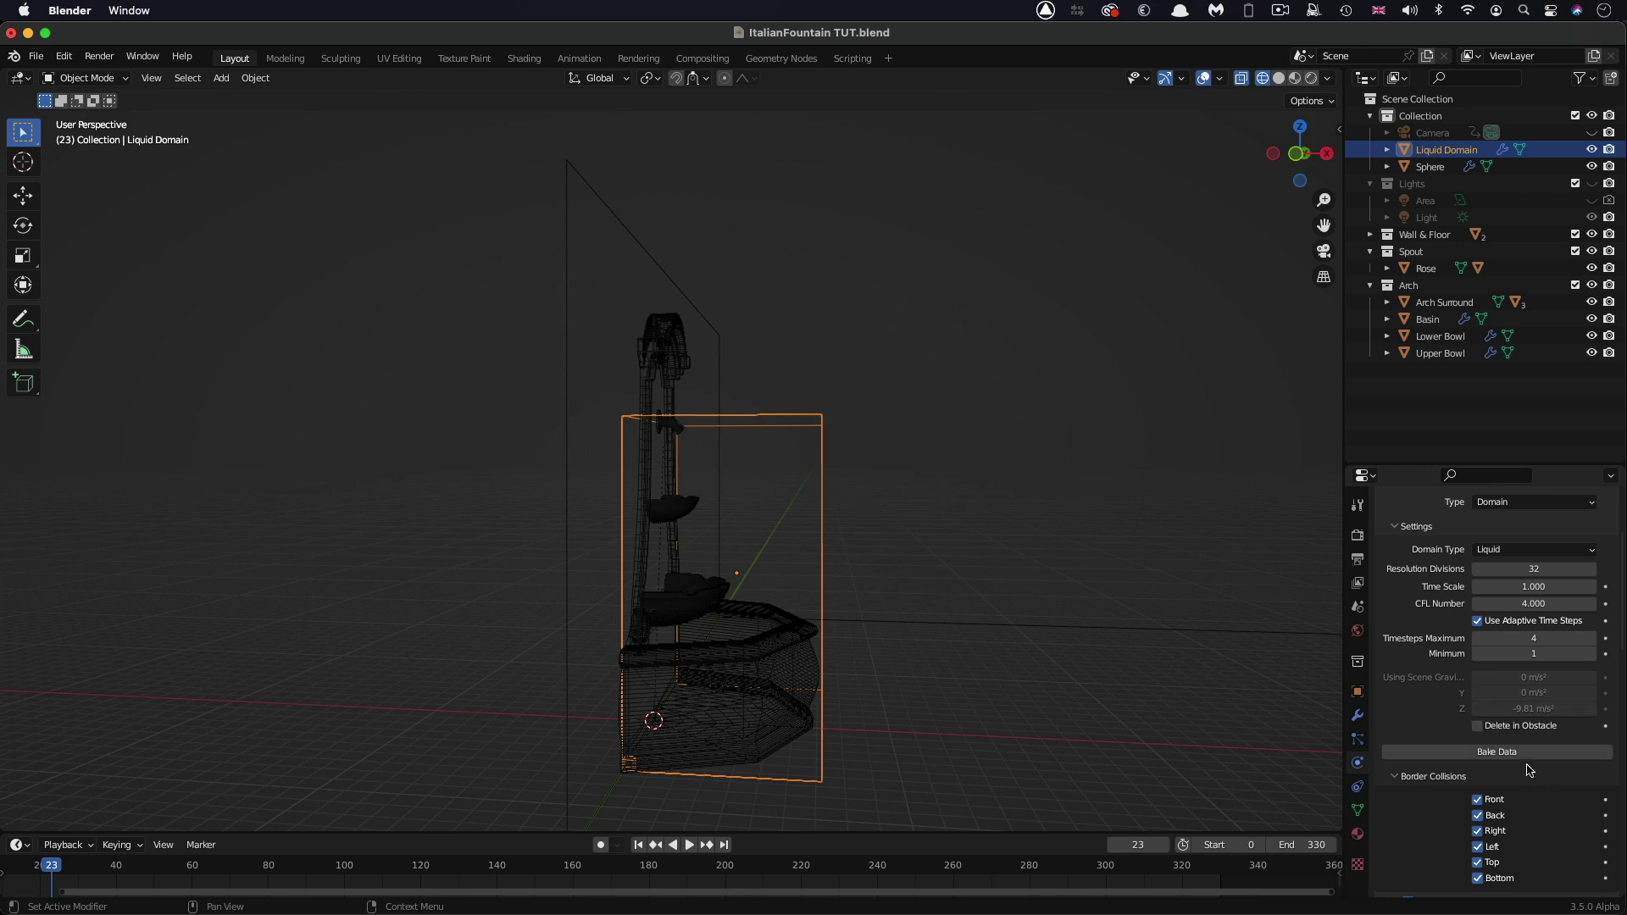
Step: Bake the liquid data and play it back, pausing at frame 221 to watch the water flow
left_click(1482, 753)
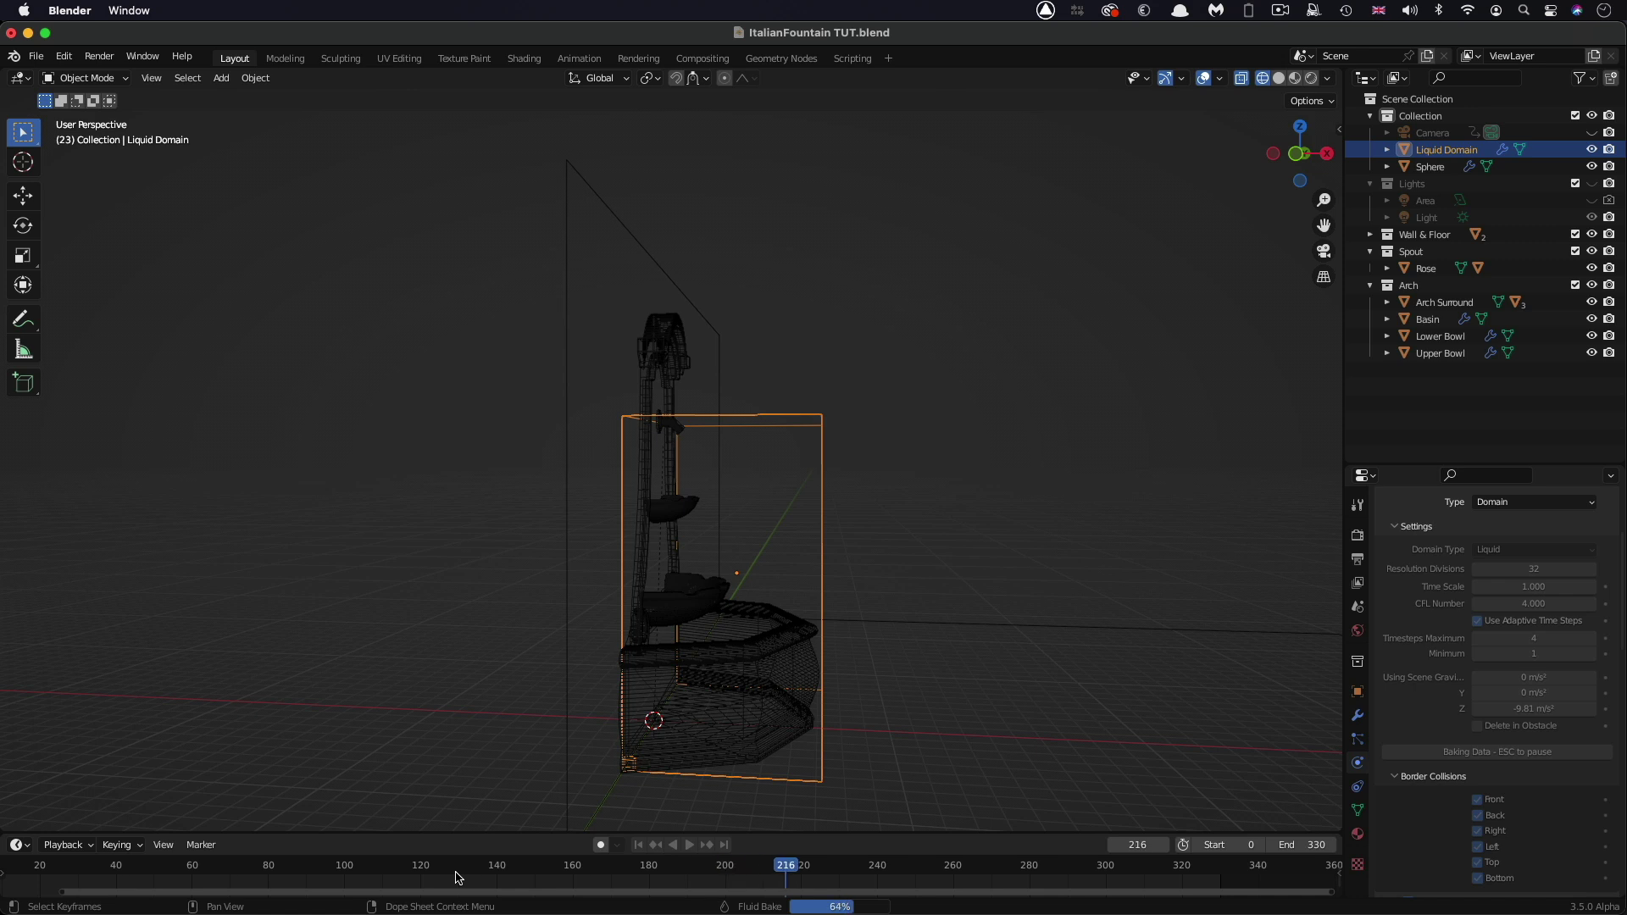
left_click(688, 845)
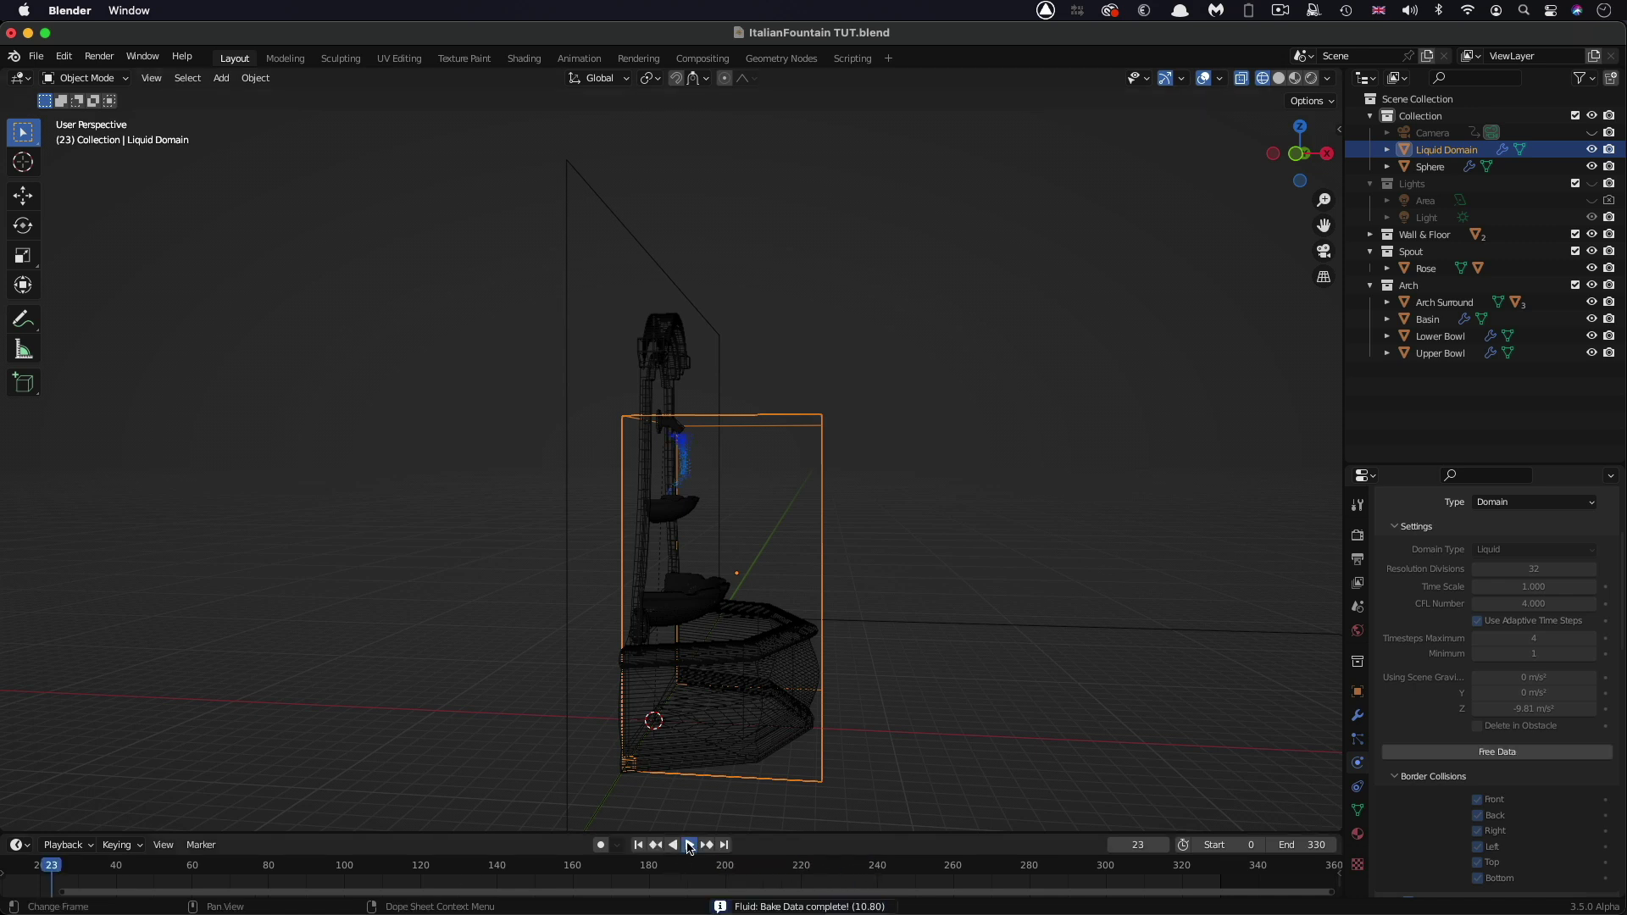
middle_click_drag(821, 751, 842, 740)
scroll(842, 741, "up", 6)
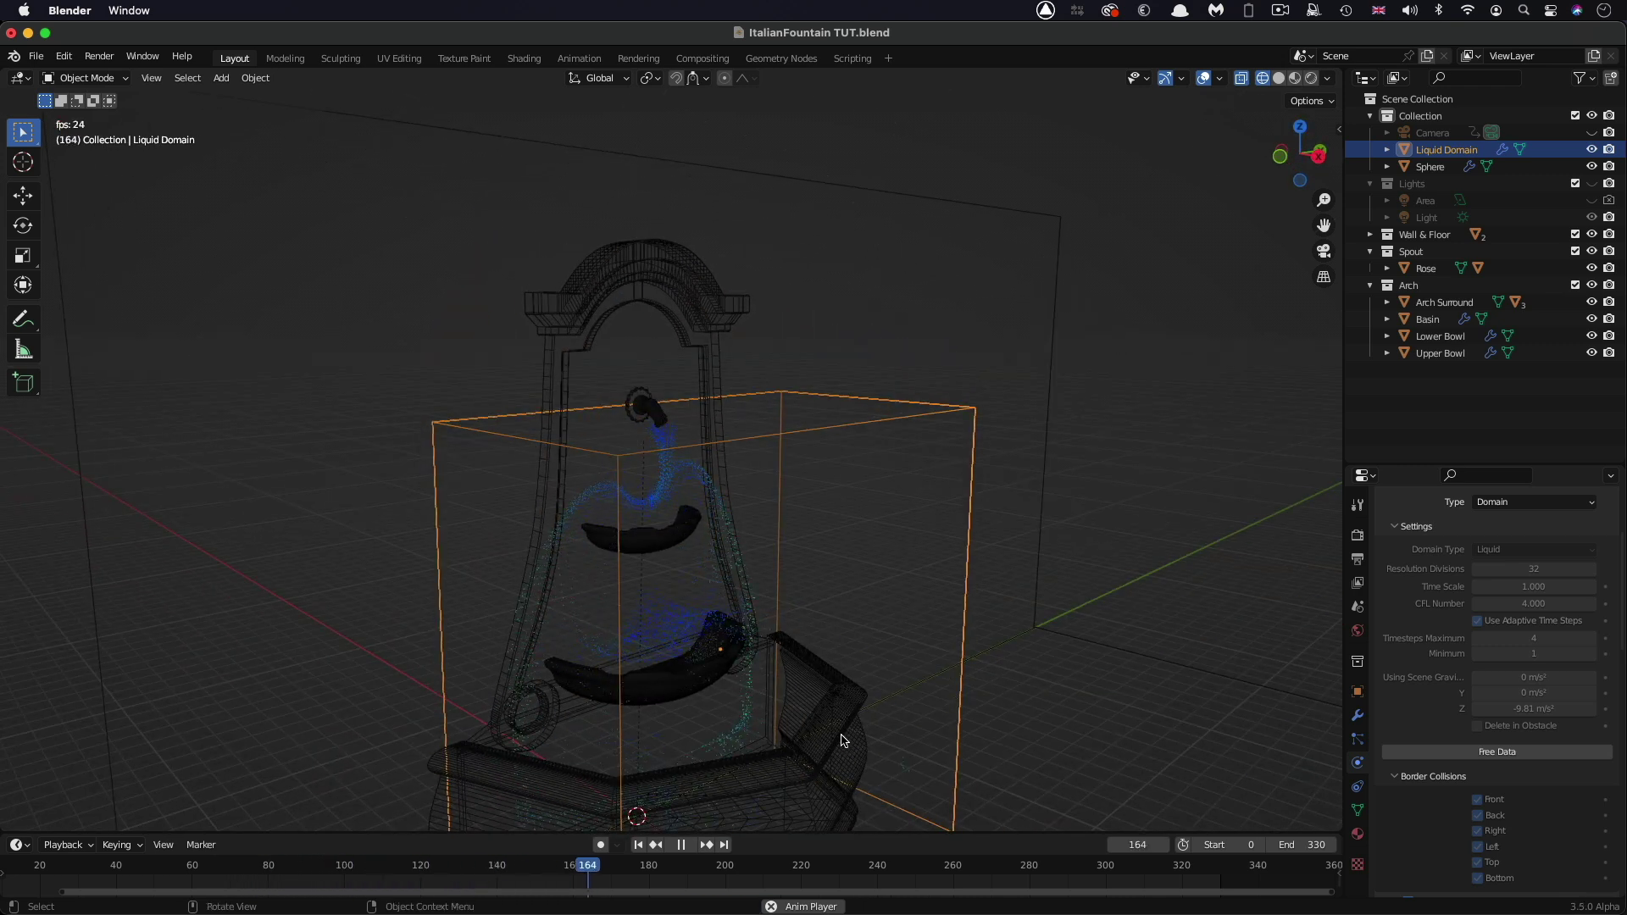
left_click(681, 845)
scroll(666, 661, "right", 6)
scroll(671, 659, "left", 8)
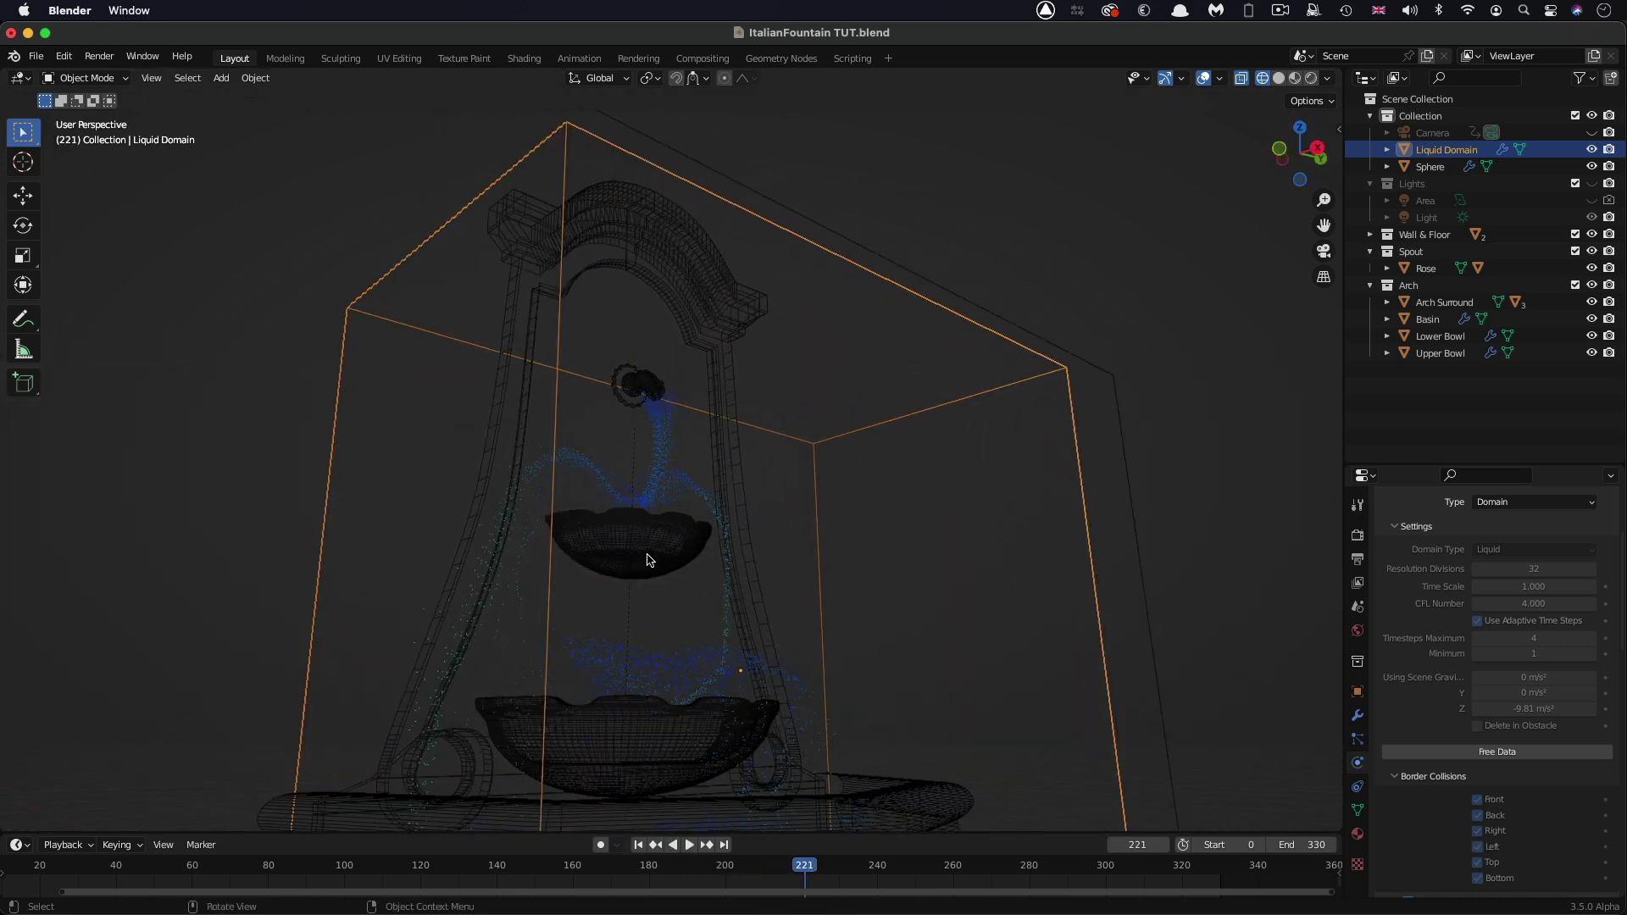
scroll(647, 560, "right", 6)
scroll(666, 602, "right", 4)
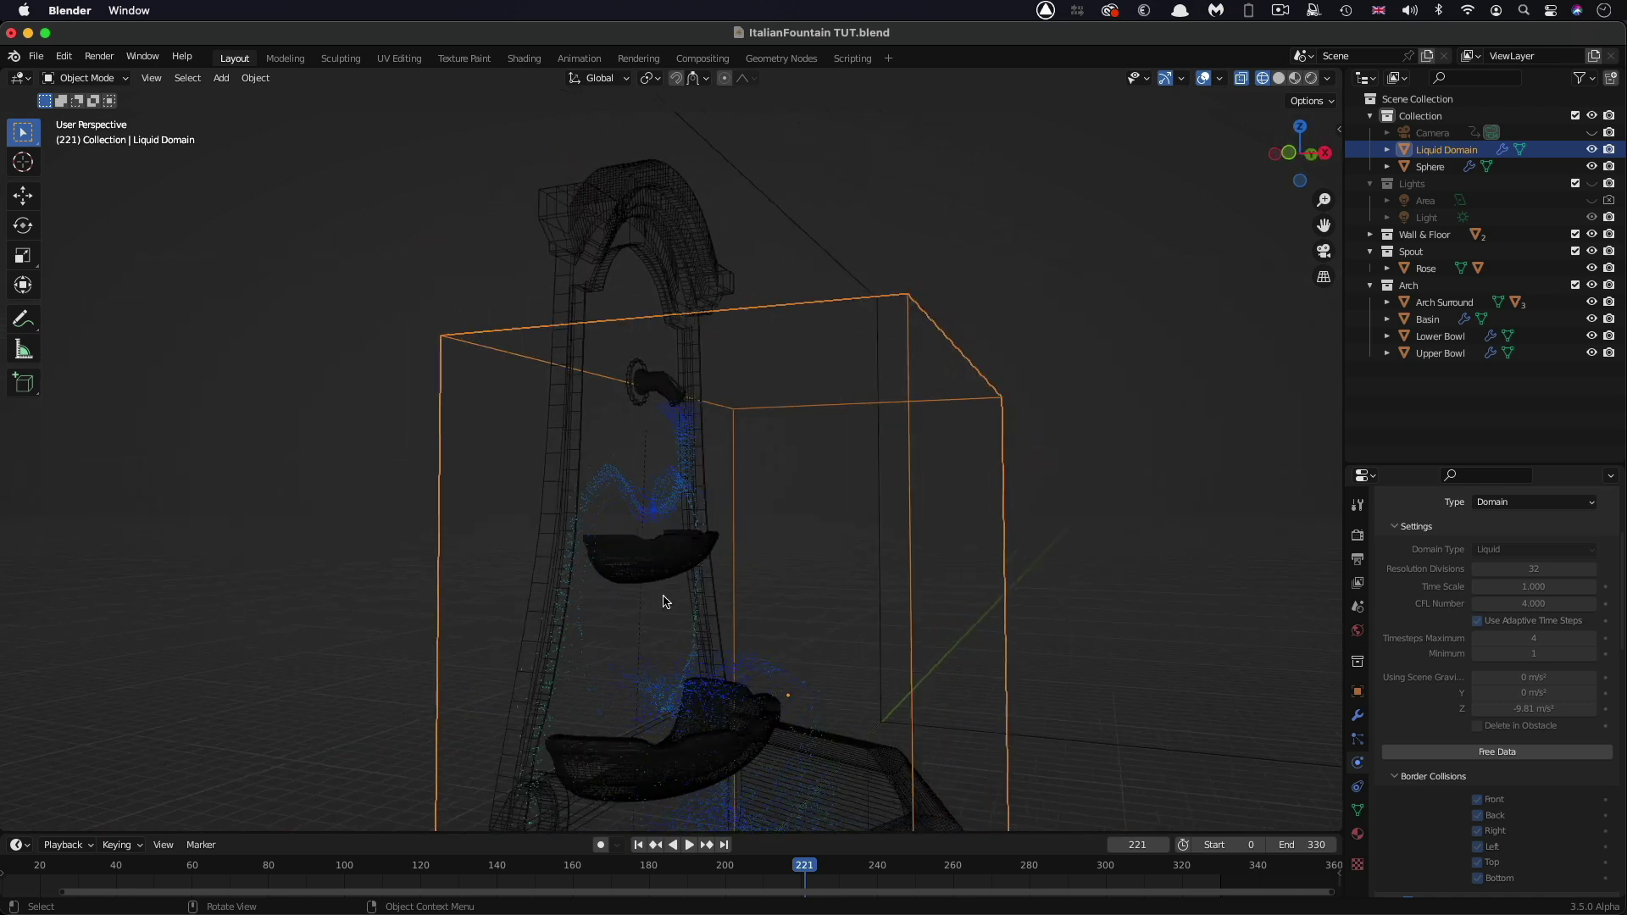
scroll(666, 601, "right", 8)
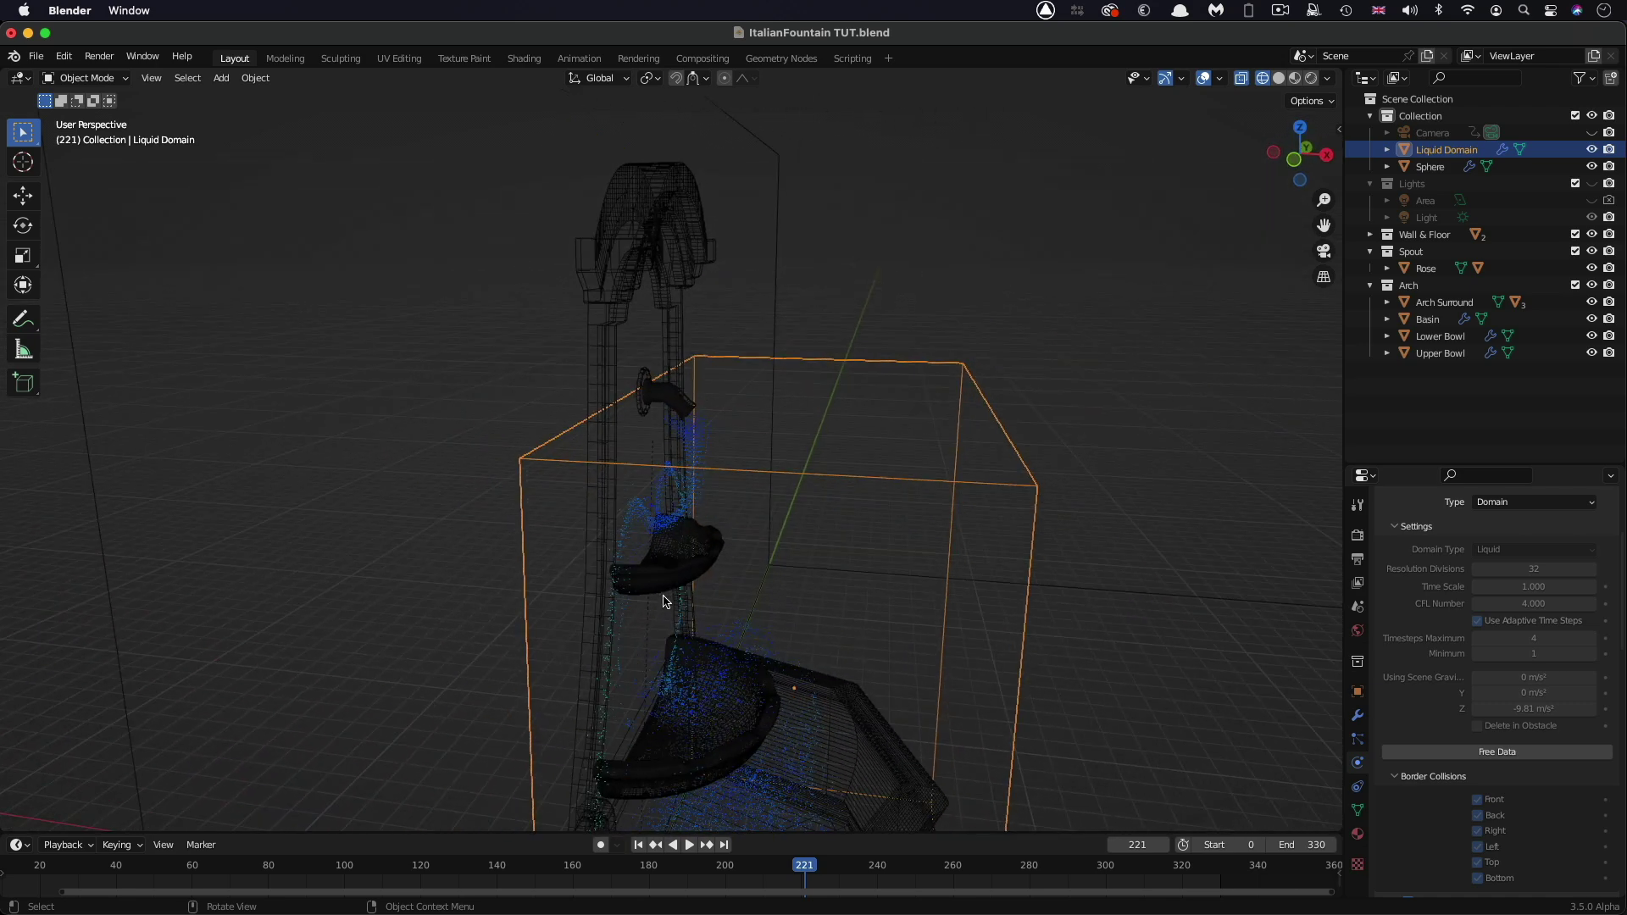
scroll(665, 601, "up", 4)
scroll(1423, 678, "up", 5)
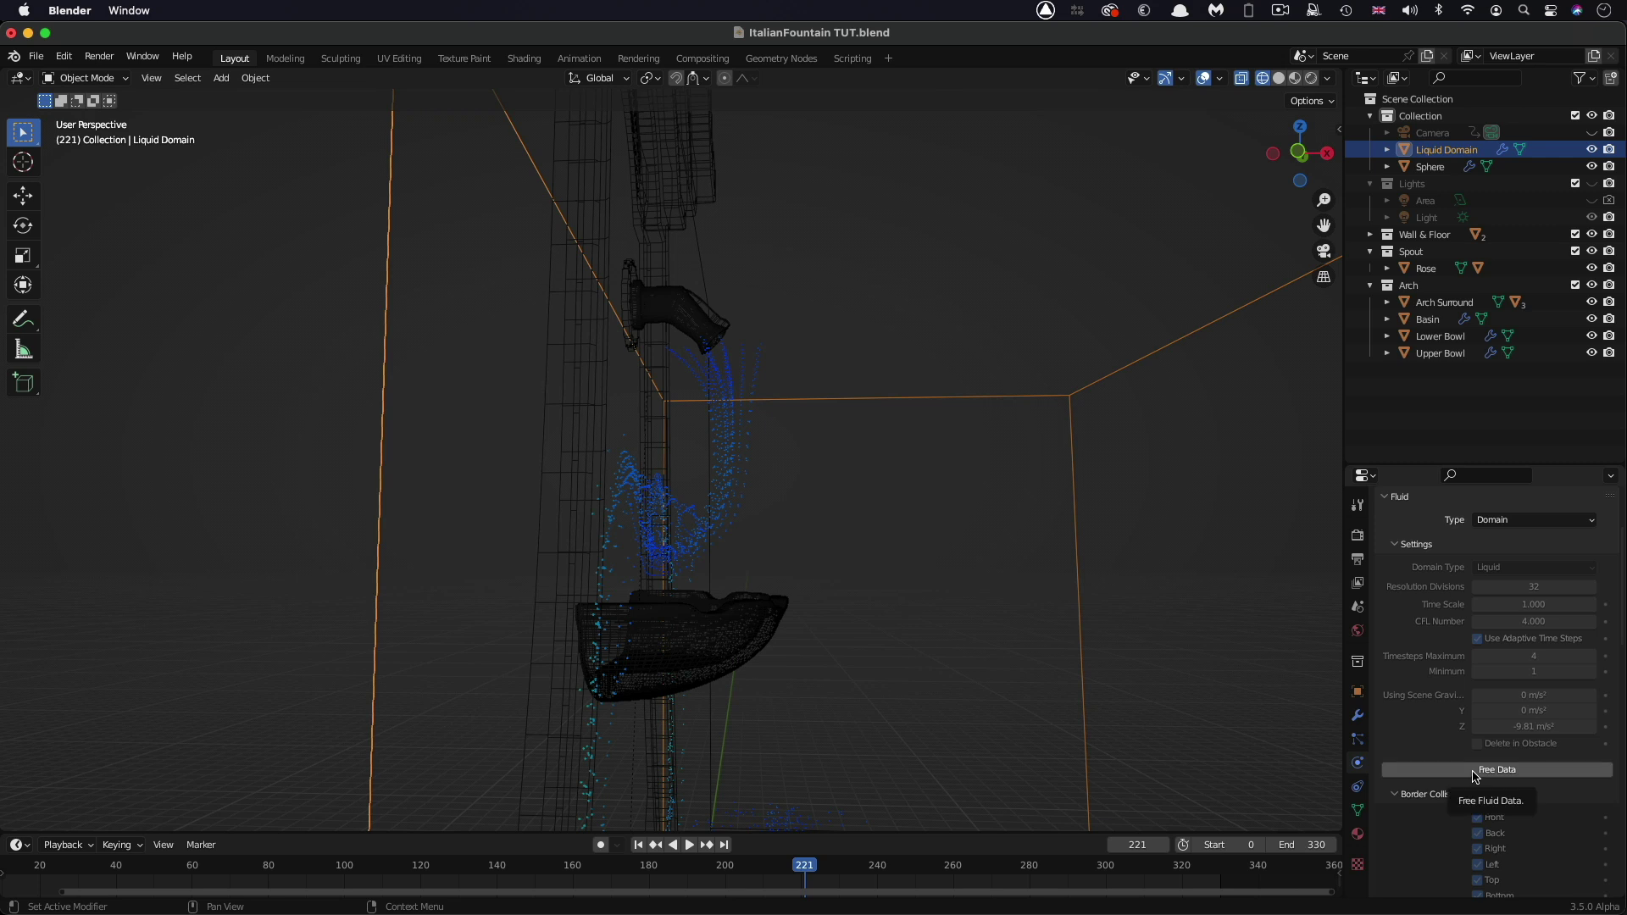
Step: Free the baked liquid data and set the domain's Resolution Divisions to 128
left_click(1475, 772)
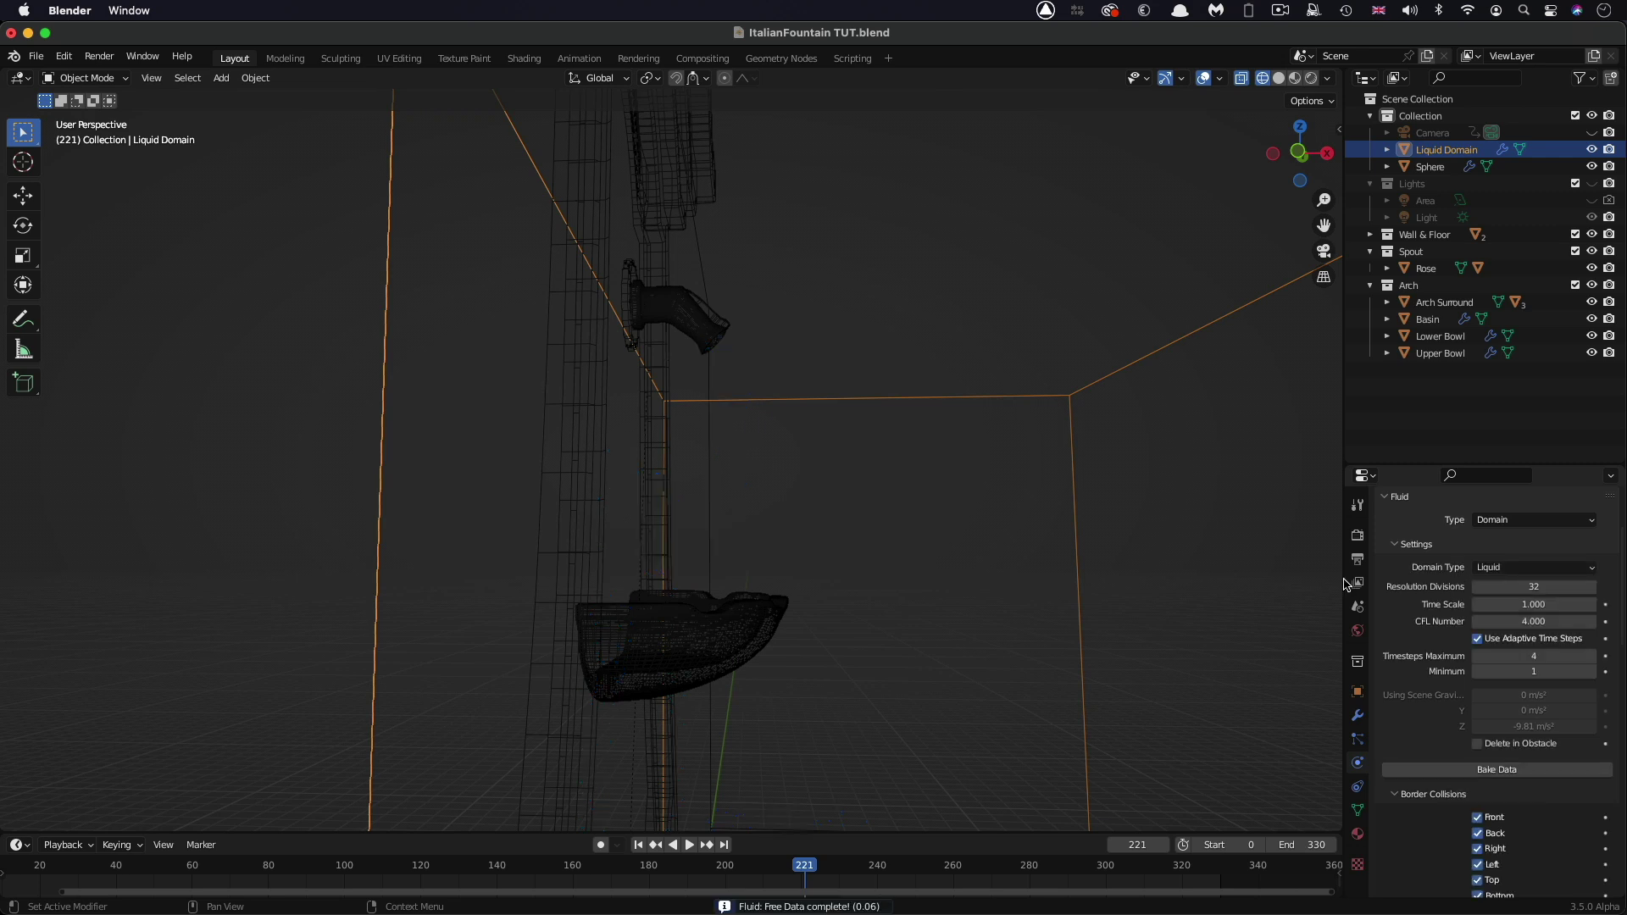
left_click(1566, 587)
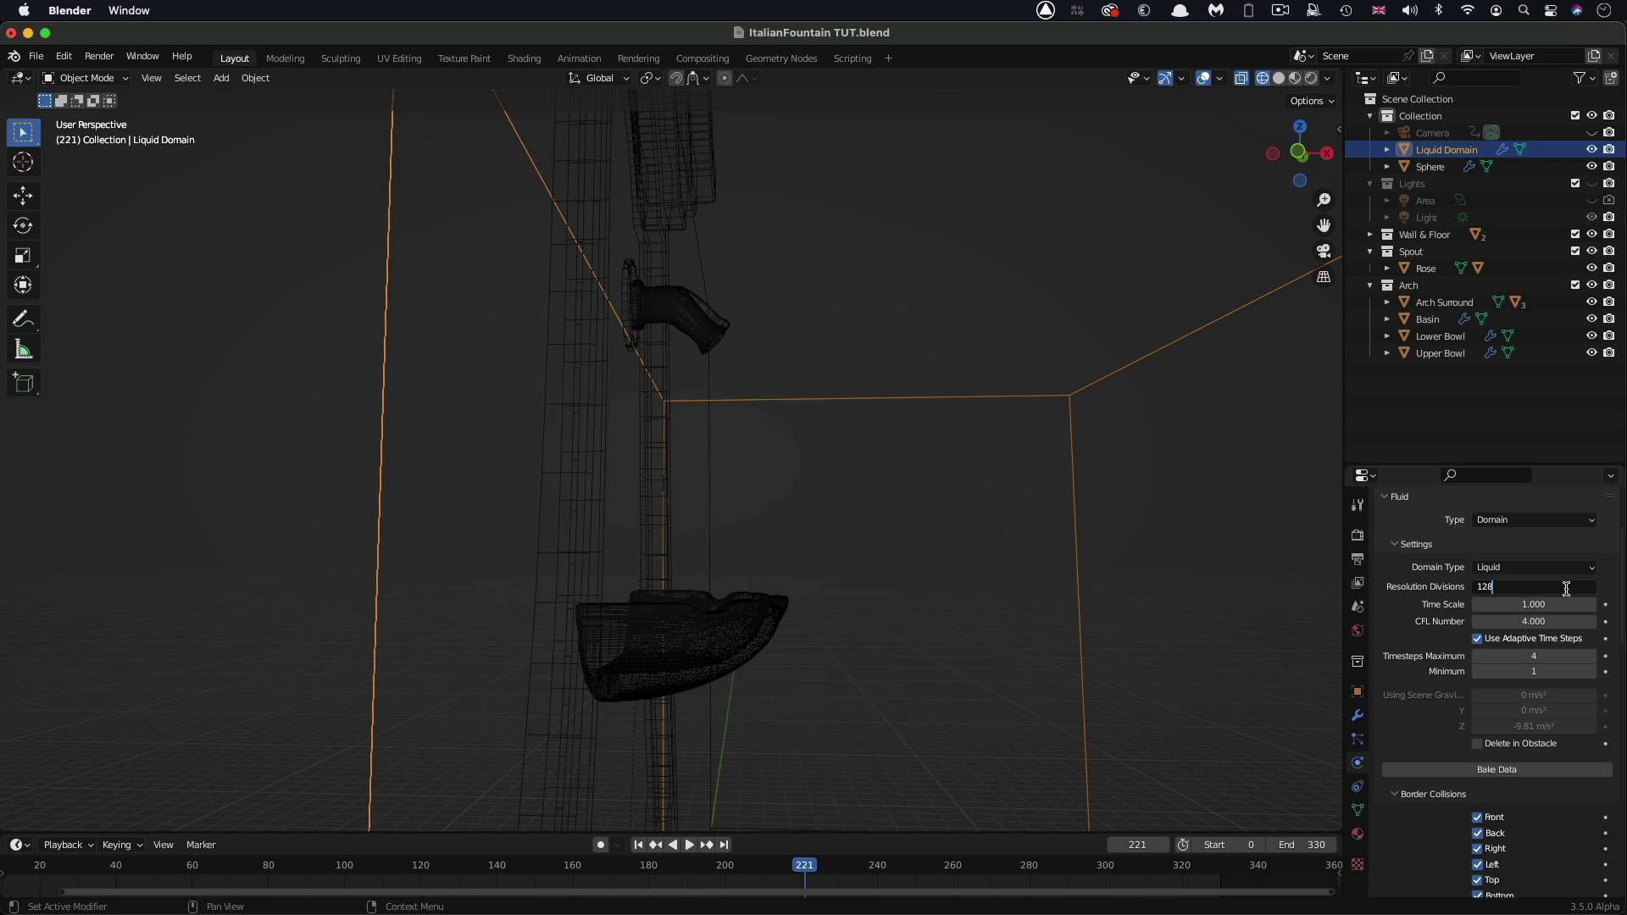
key("Return")
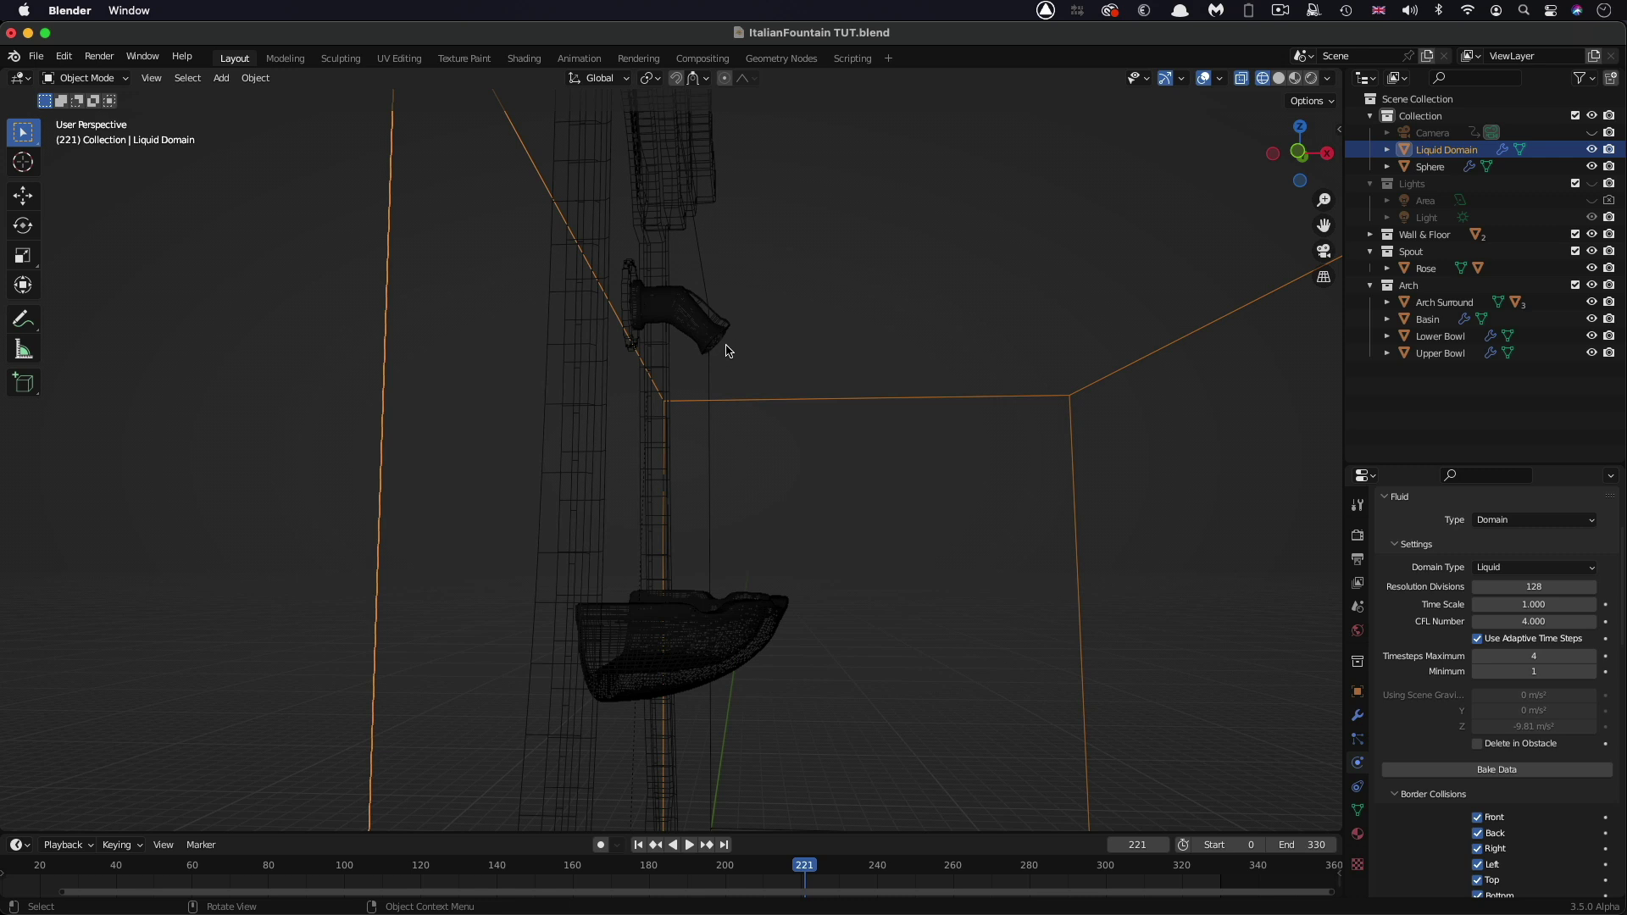
scroll(1430, 680, "down", 7)
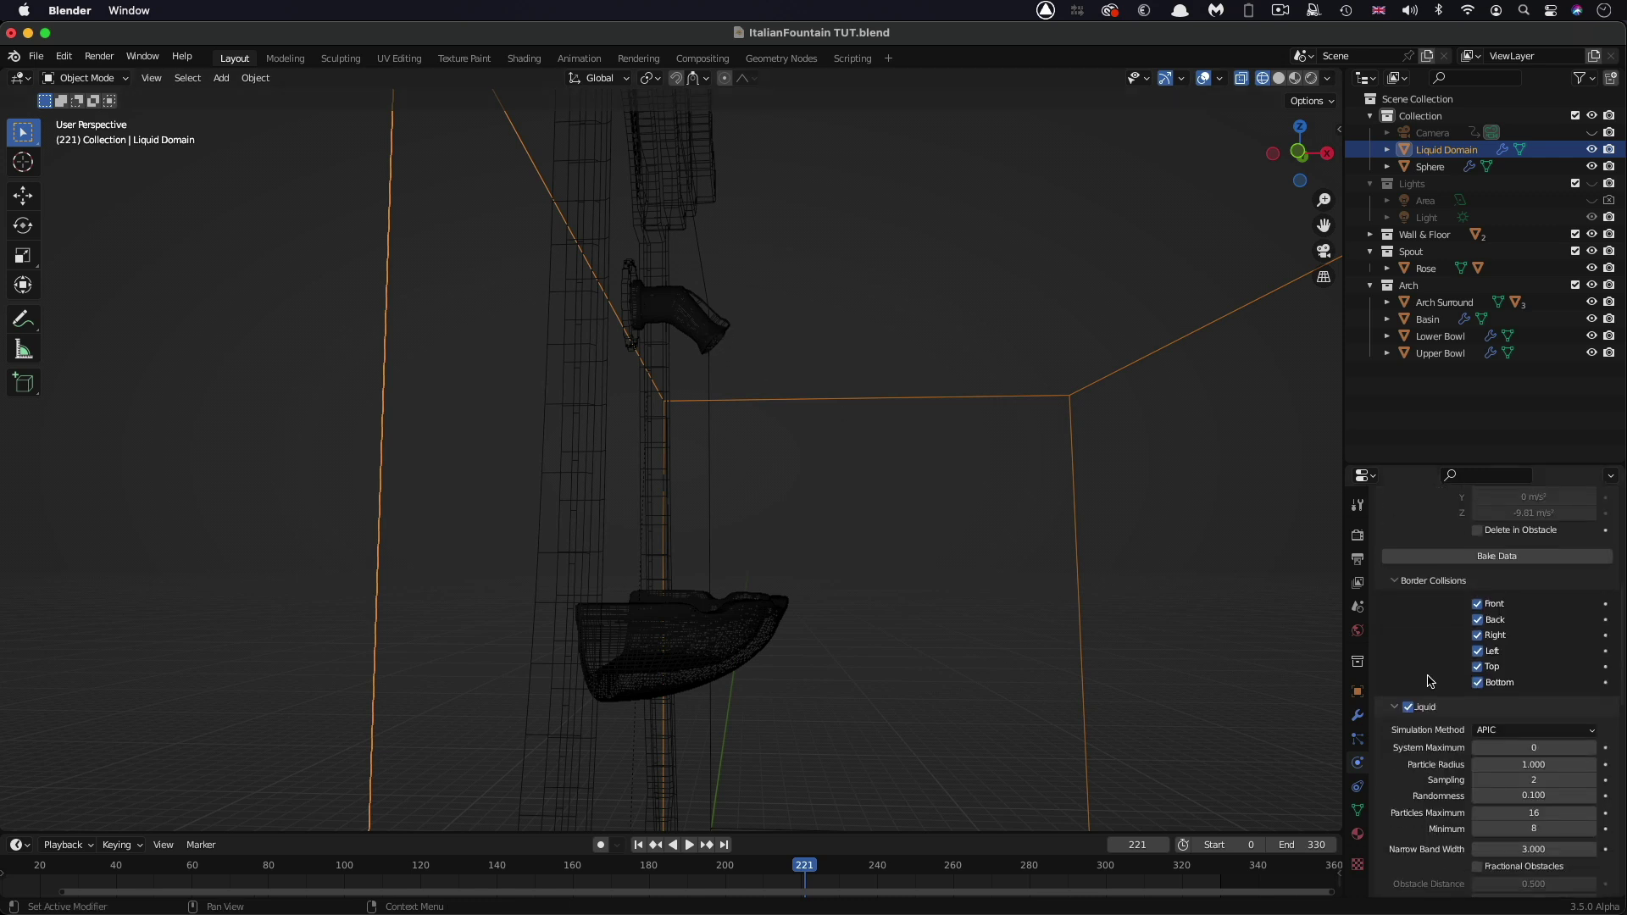
scroll(1430, 680, "up", 9)
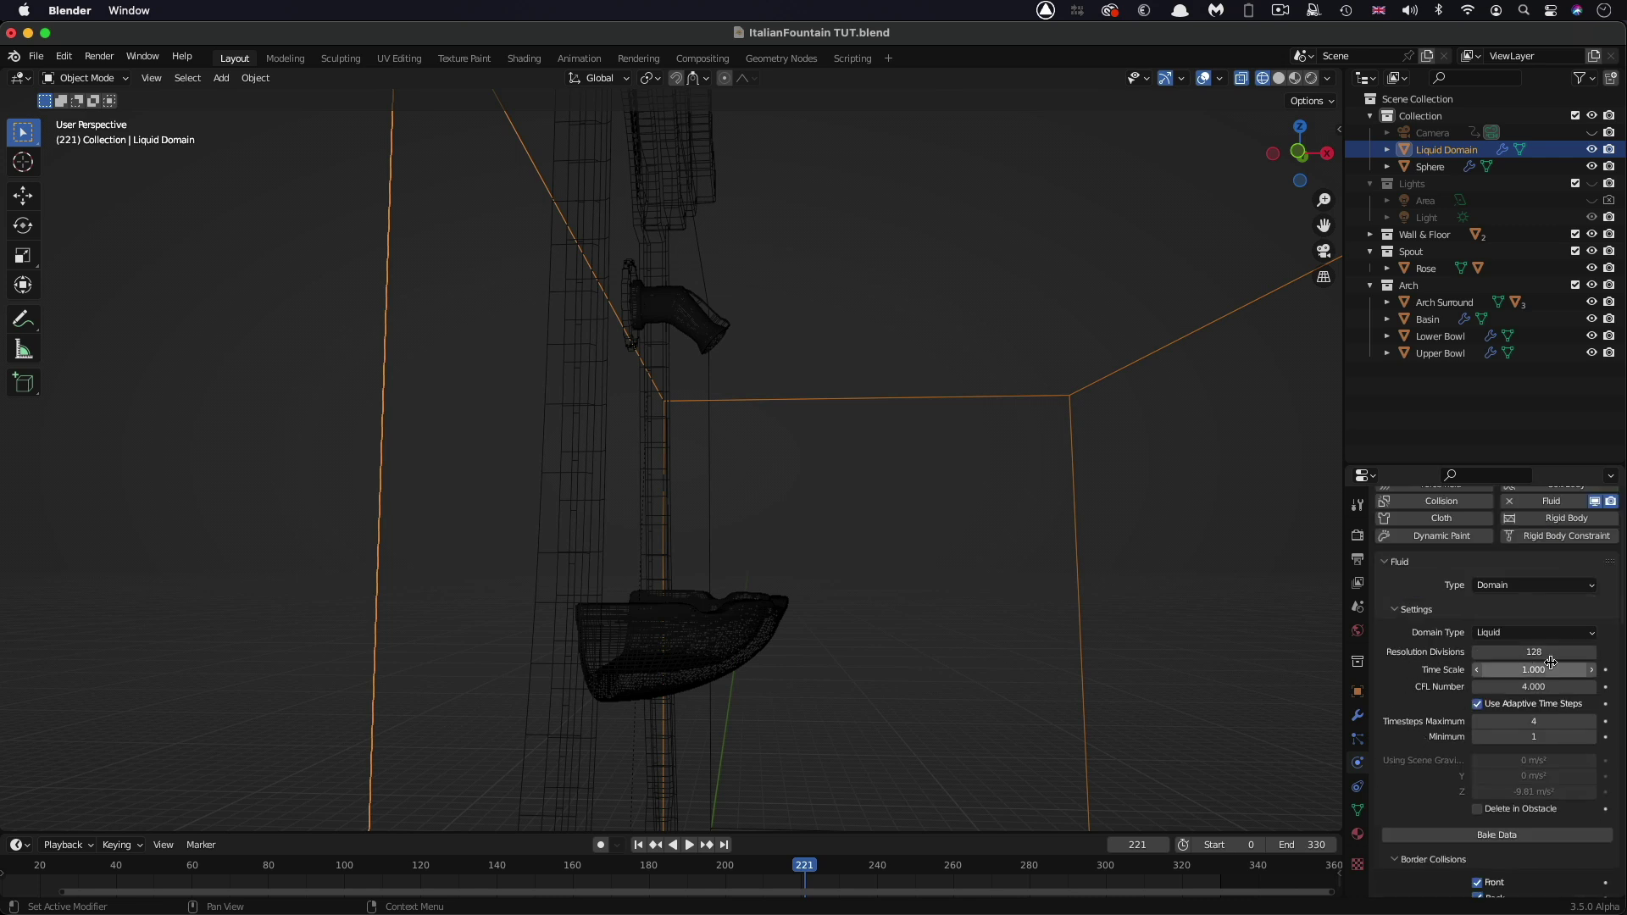
scroll(1393, 737, "down", 2)
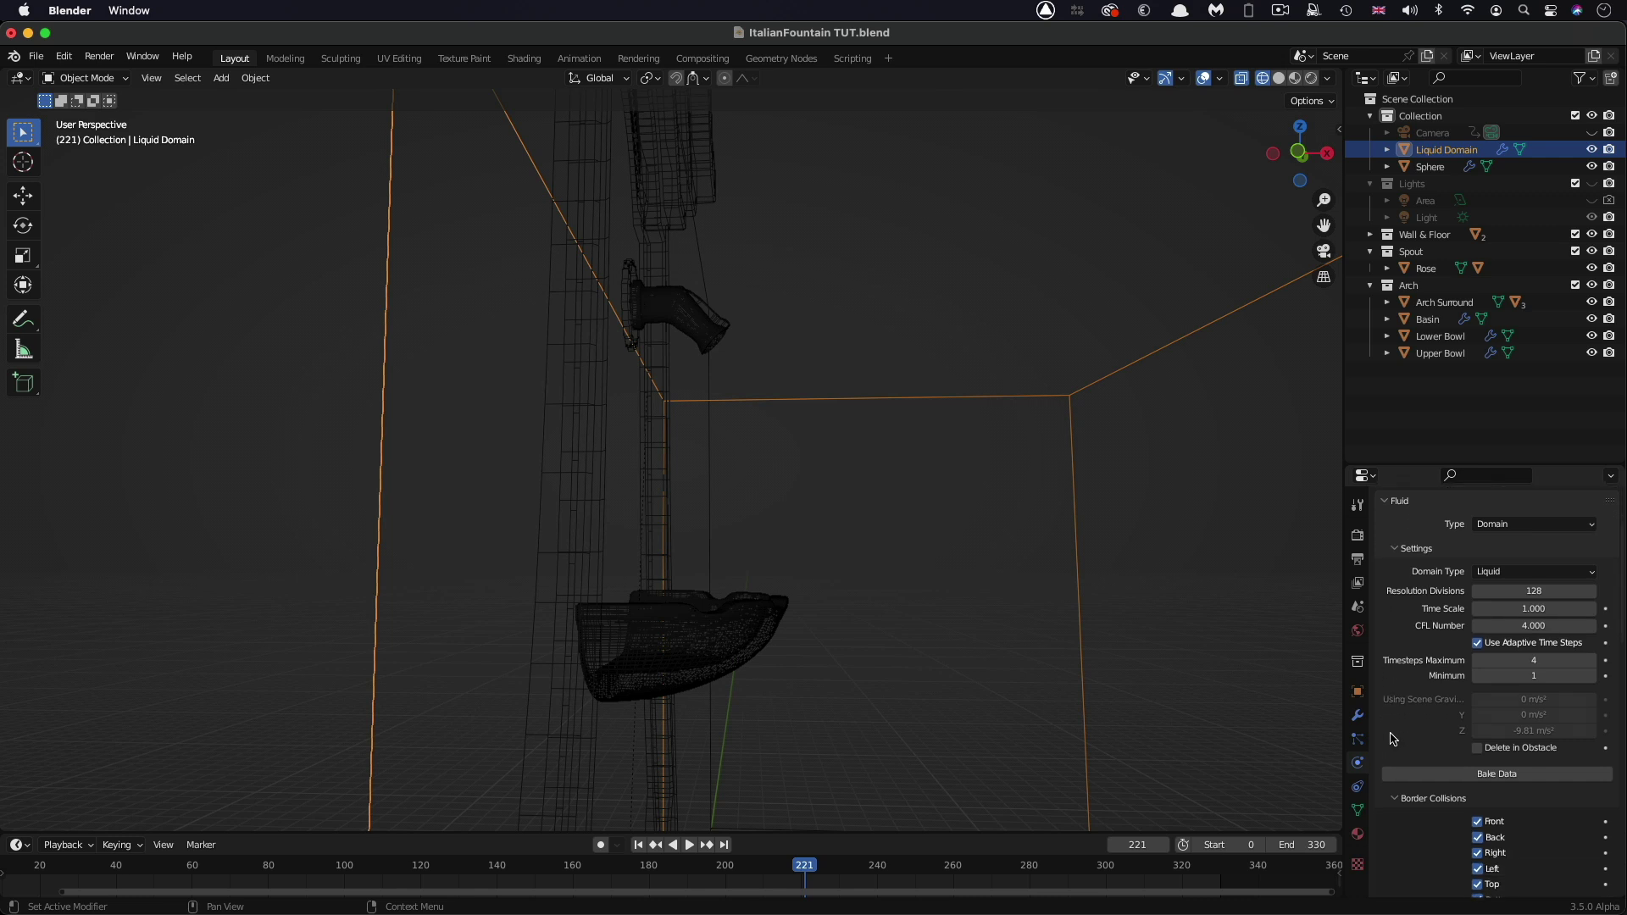
Step: Change the Advanced cache Compression Volumes setting from Blosc to Zip
scroll(1491, 763, "down", 1)
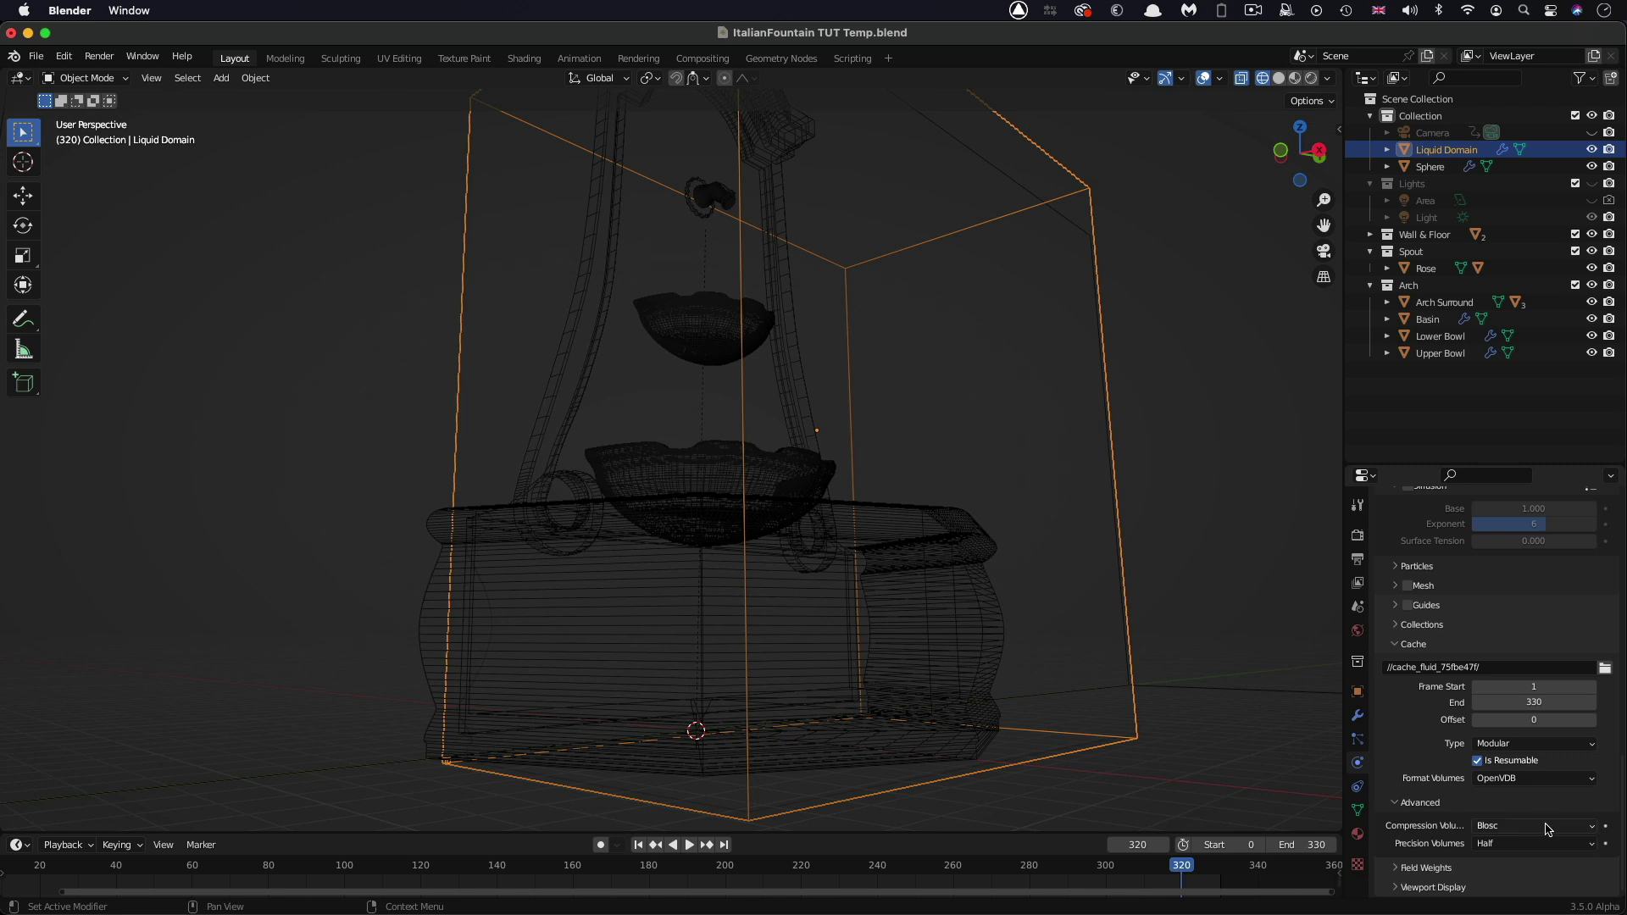
left_click(1402, 803)
left_click(1395, 850)
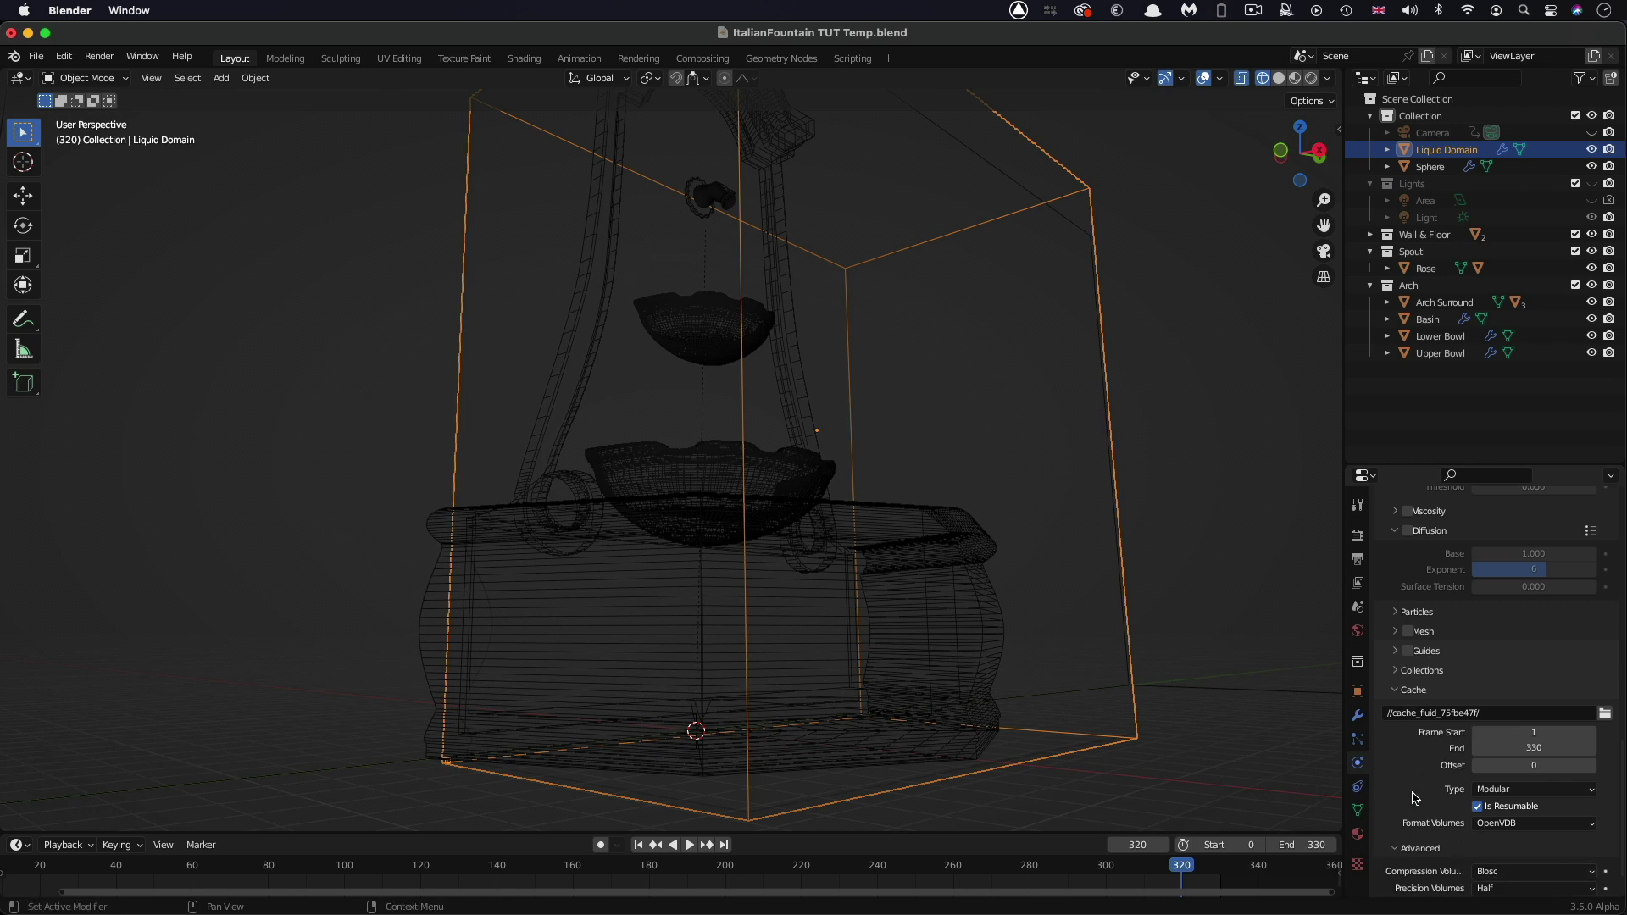
scroll(1440, 839, "down", 2)
left_click(1513, 827)
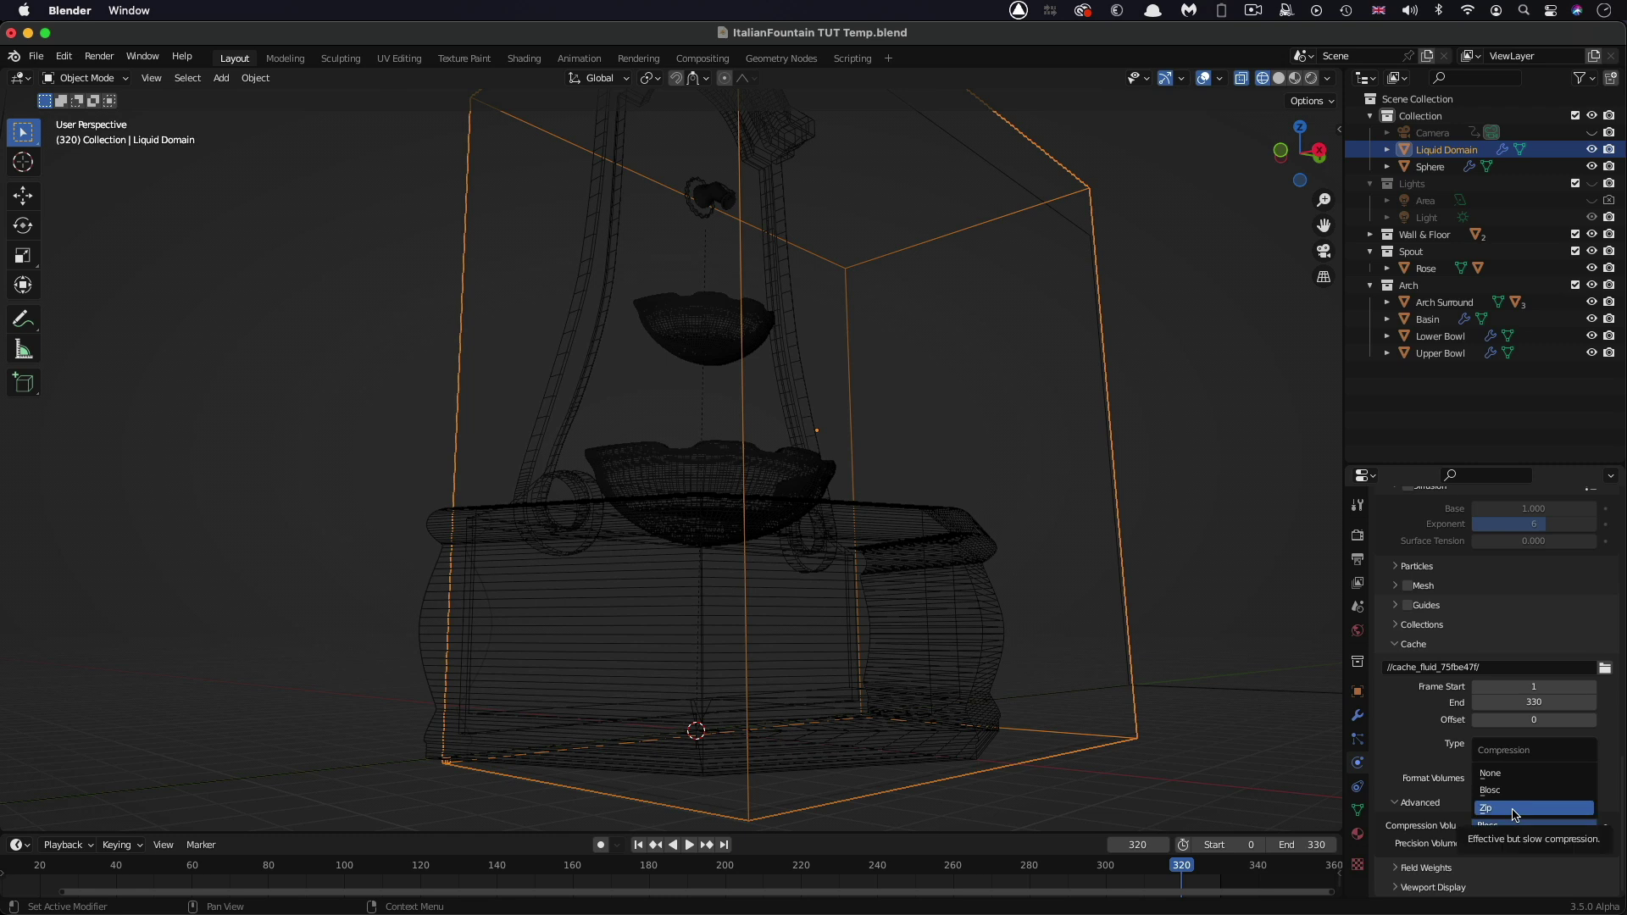
left_click(1515, 809)
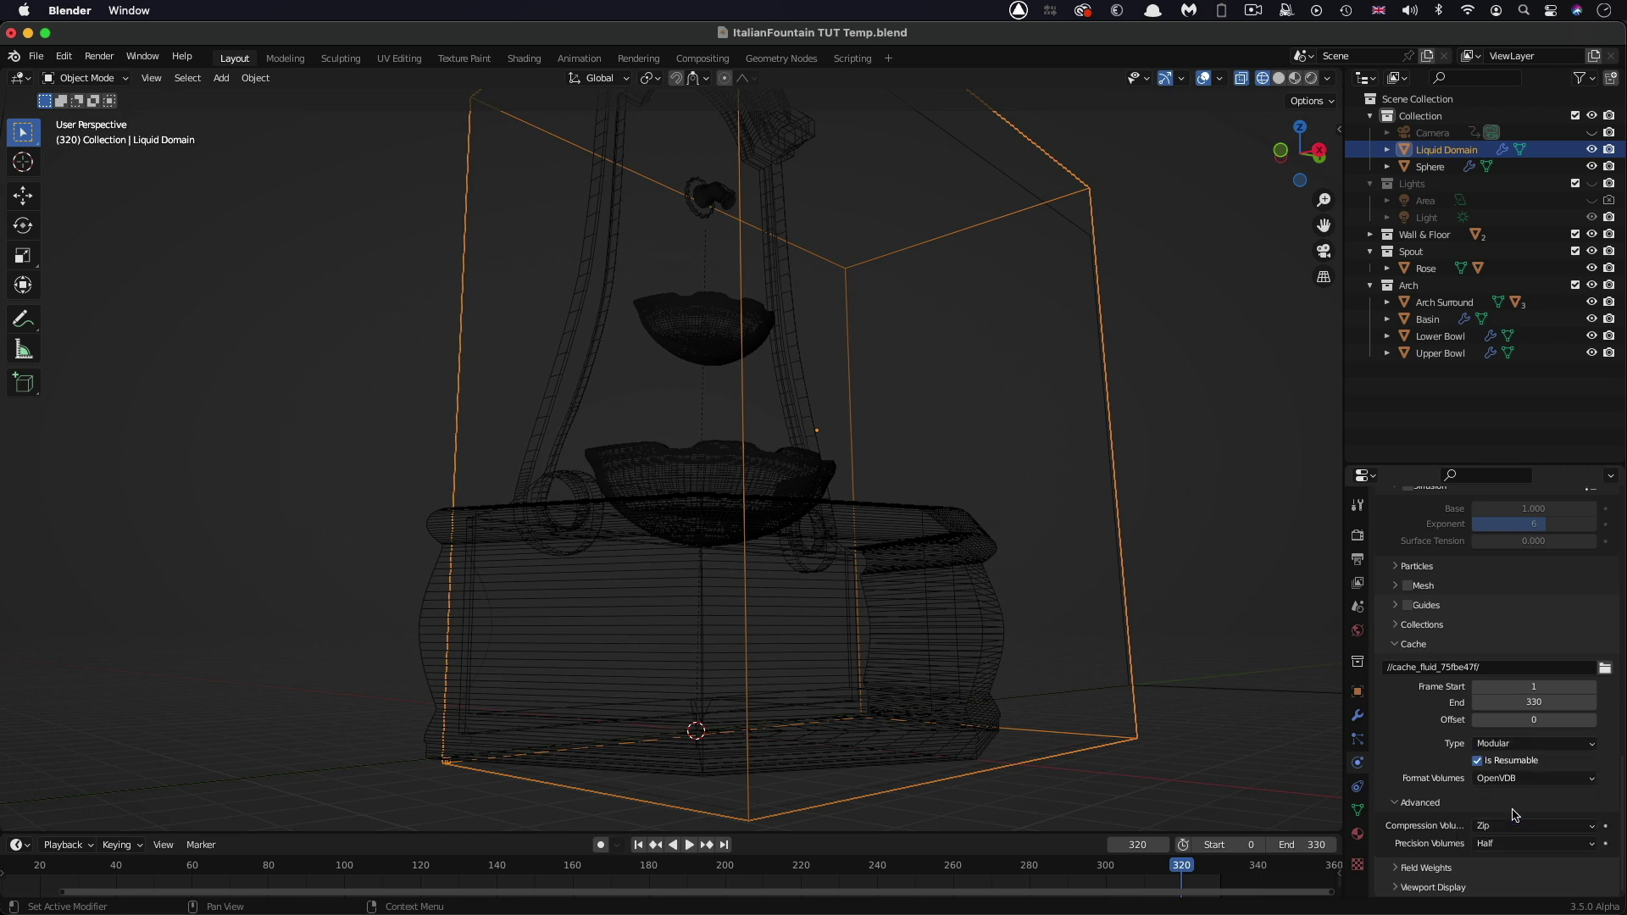
scroll(1491, 694, "up", 10)
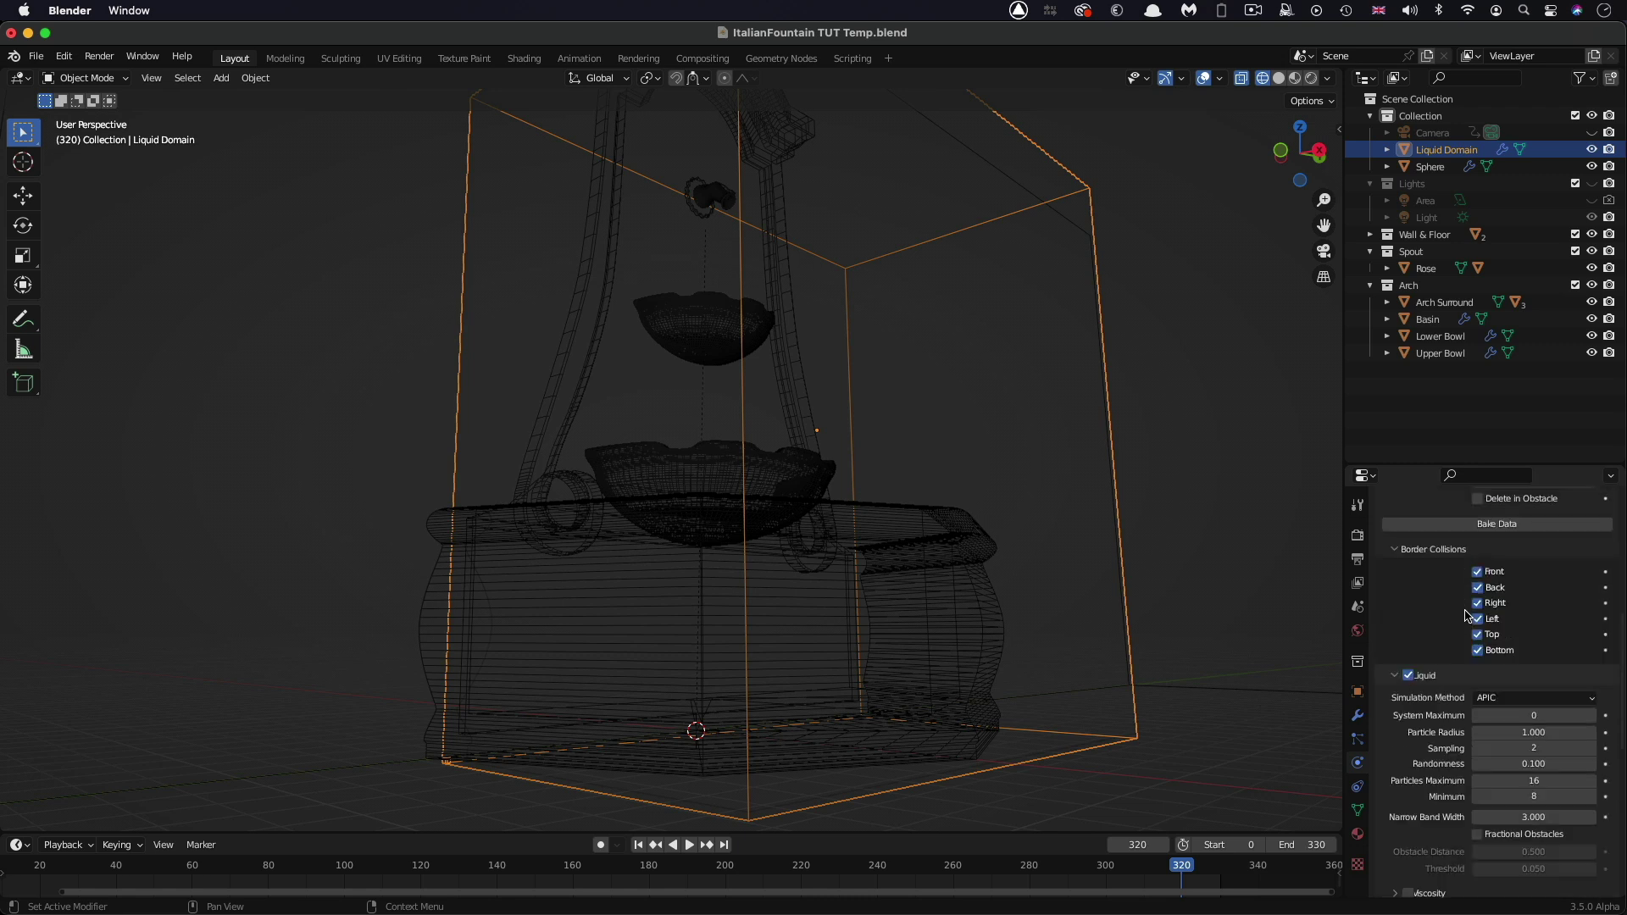
scroll(1466, 616, "up", 3)
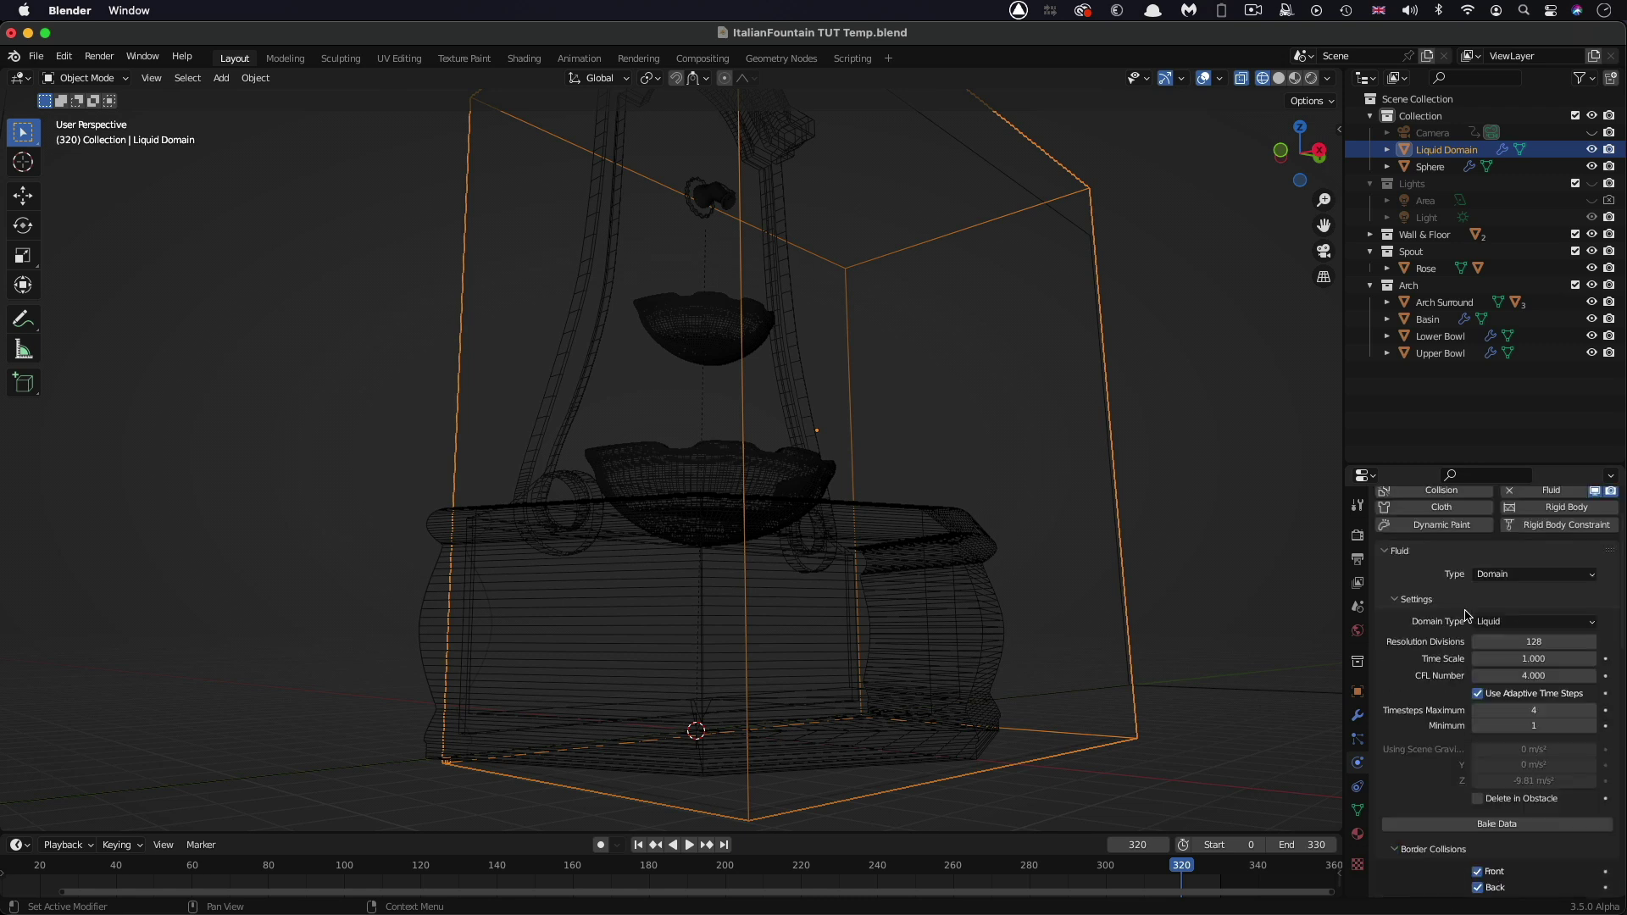
Step: Bake the 128-resolution liquid, then scrub to frame 185 and orbit to review the bowls
left_click(1496, 824)
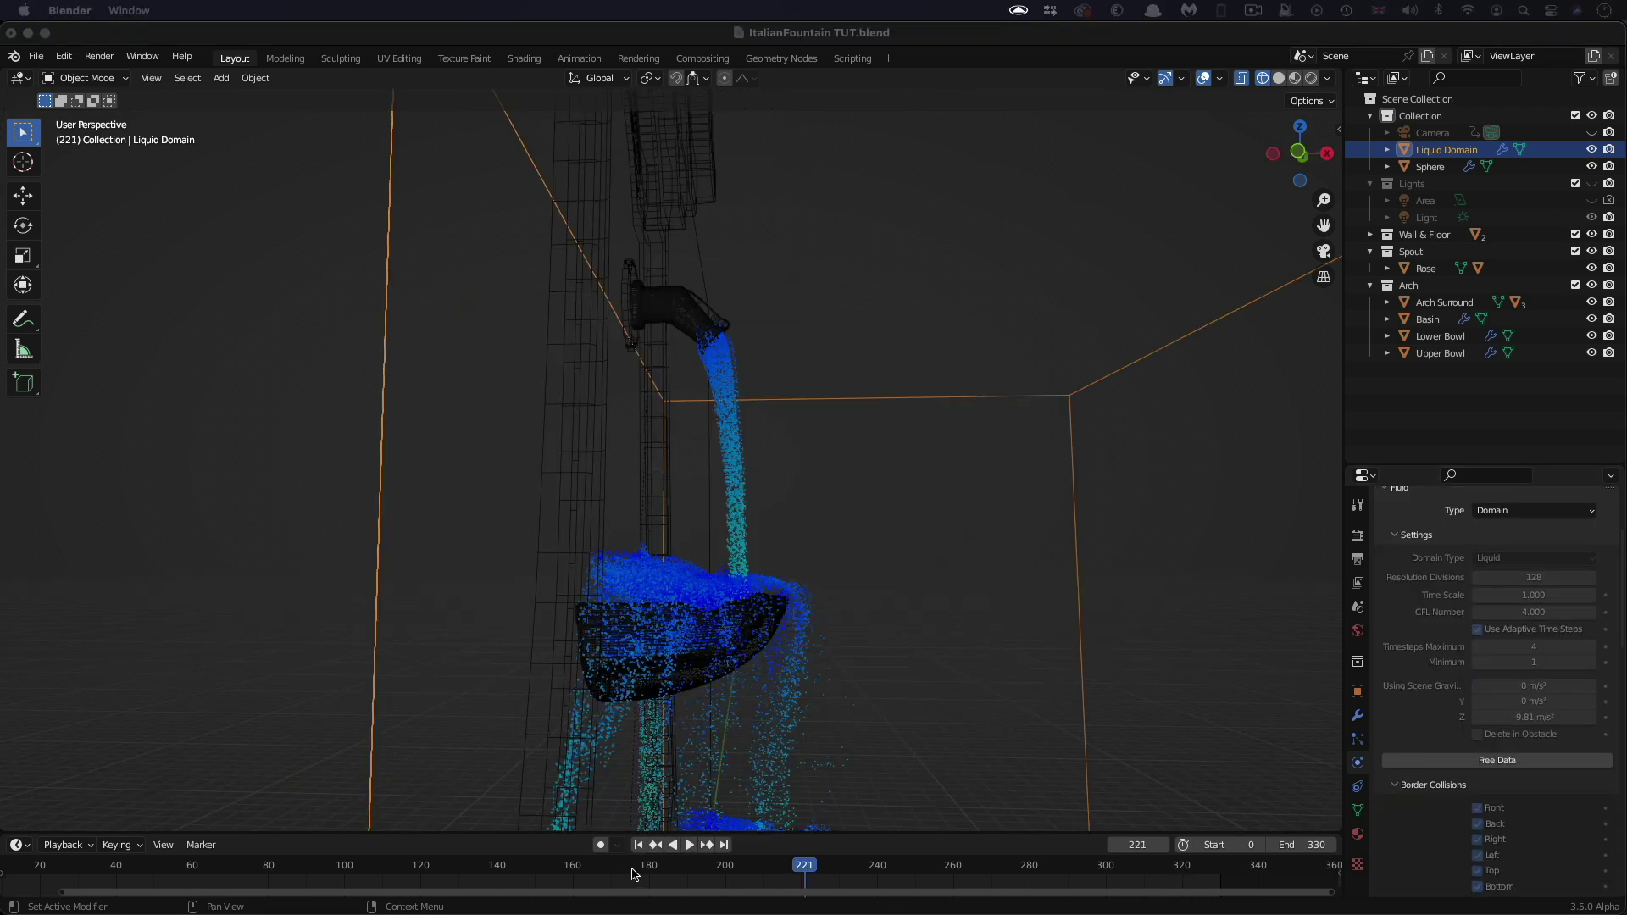
left_click_drag(631, 874, 308, 865)
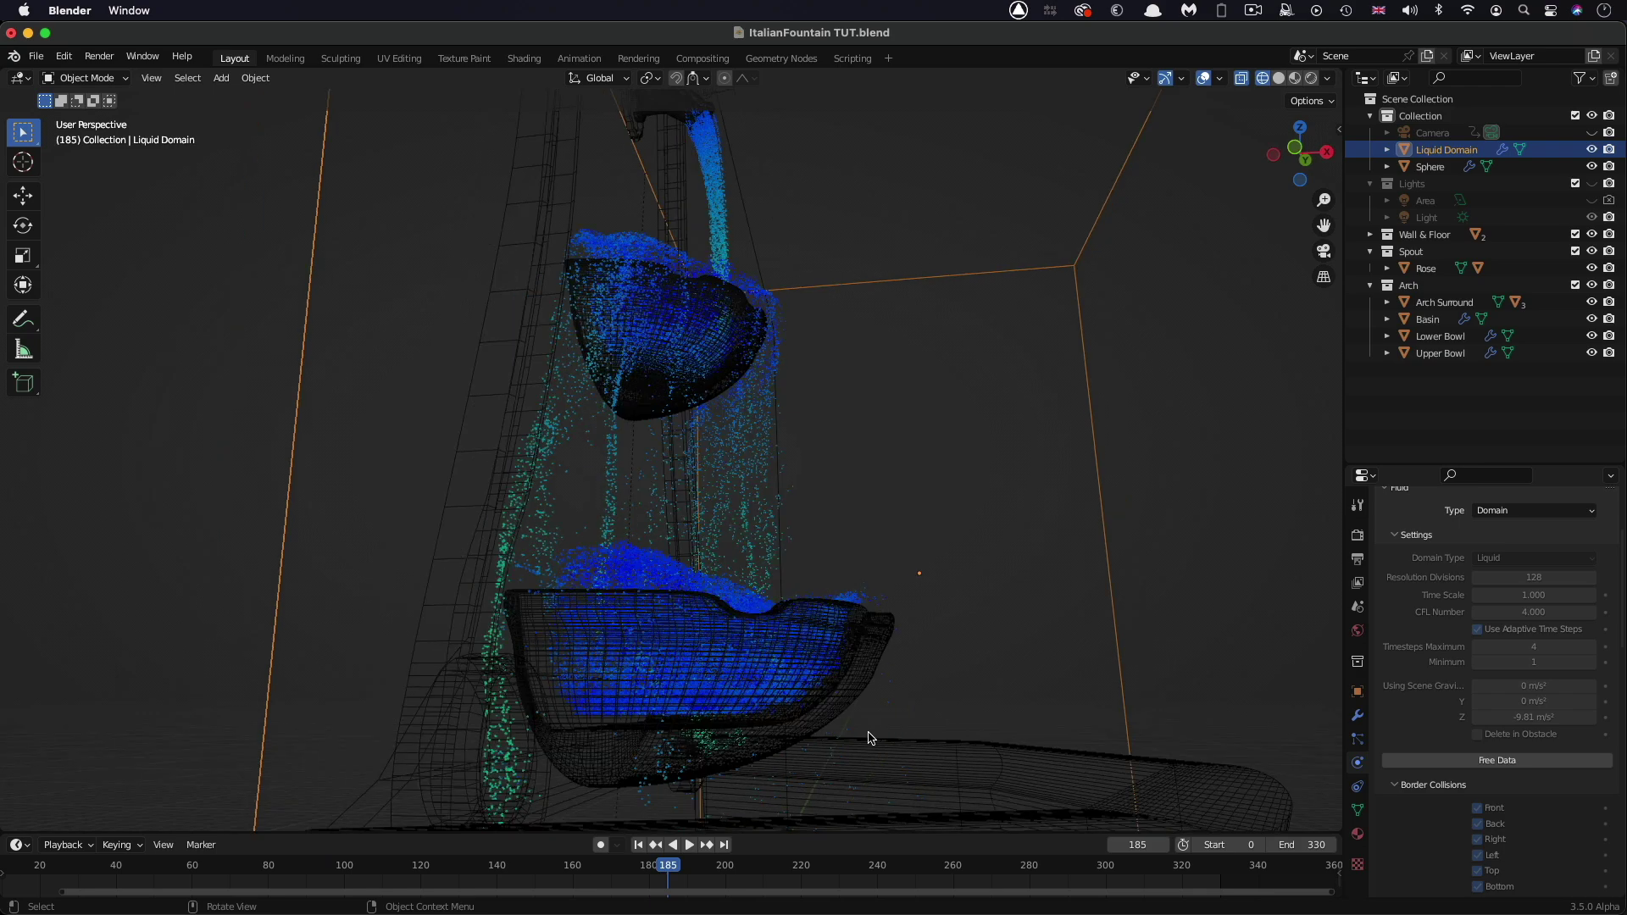
scroll(869, 737, "up", 10)
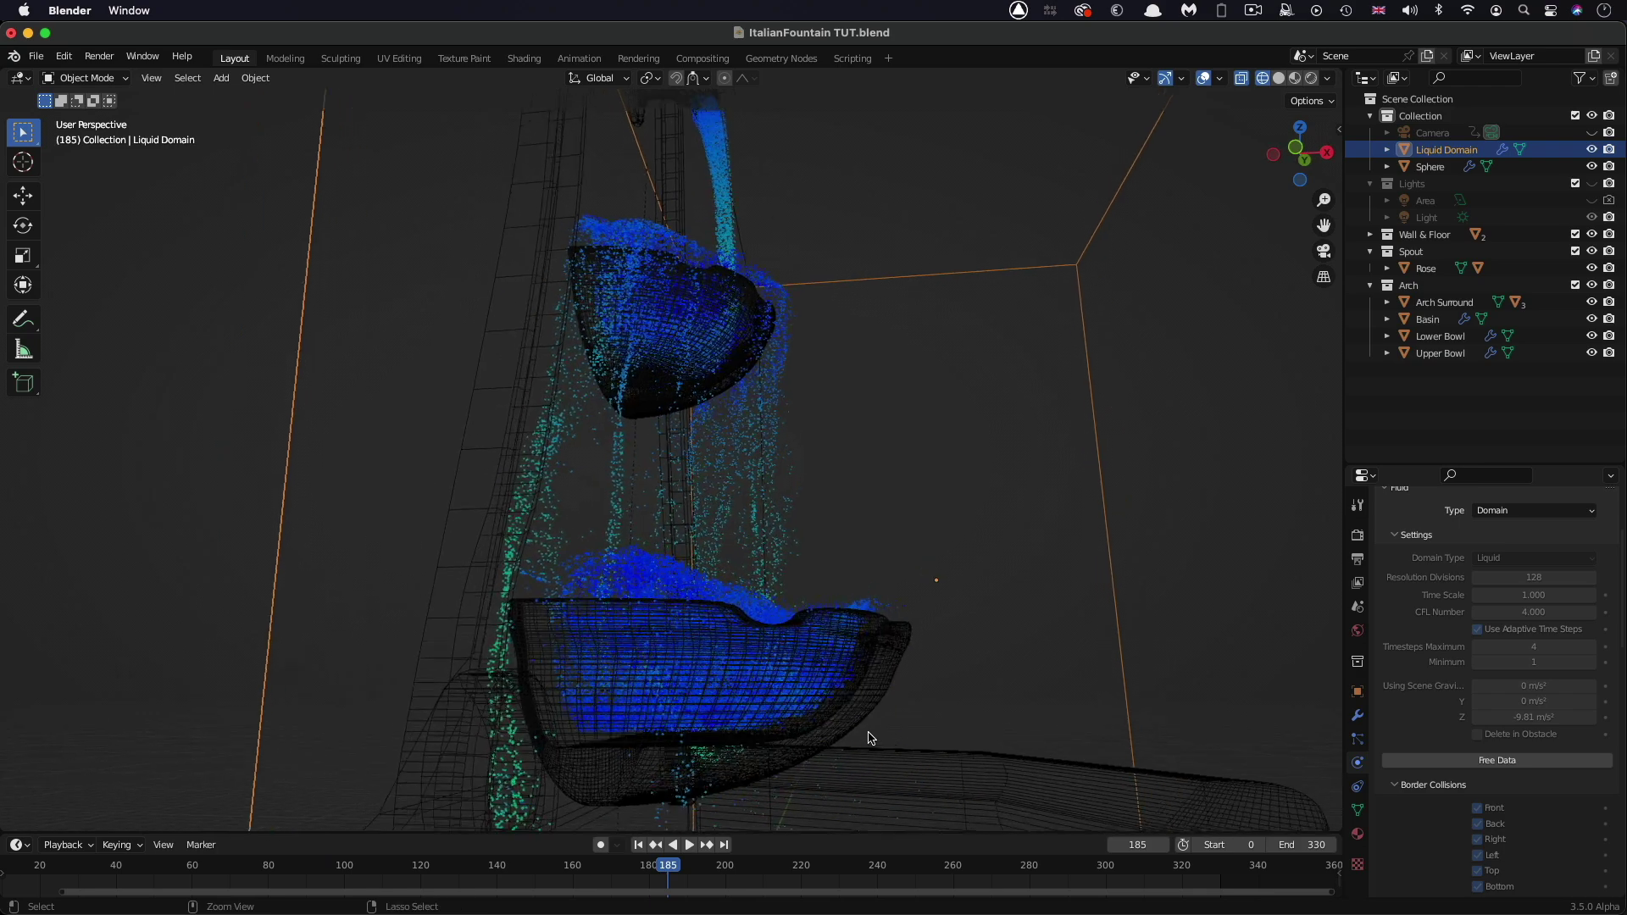
scroll(868, 737, "left", 10)
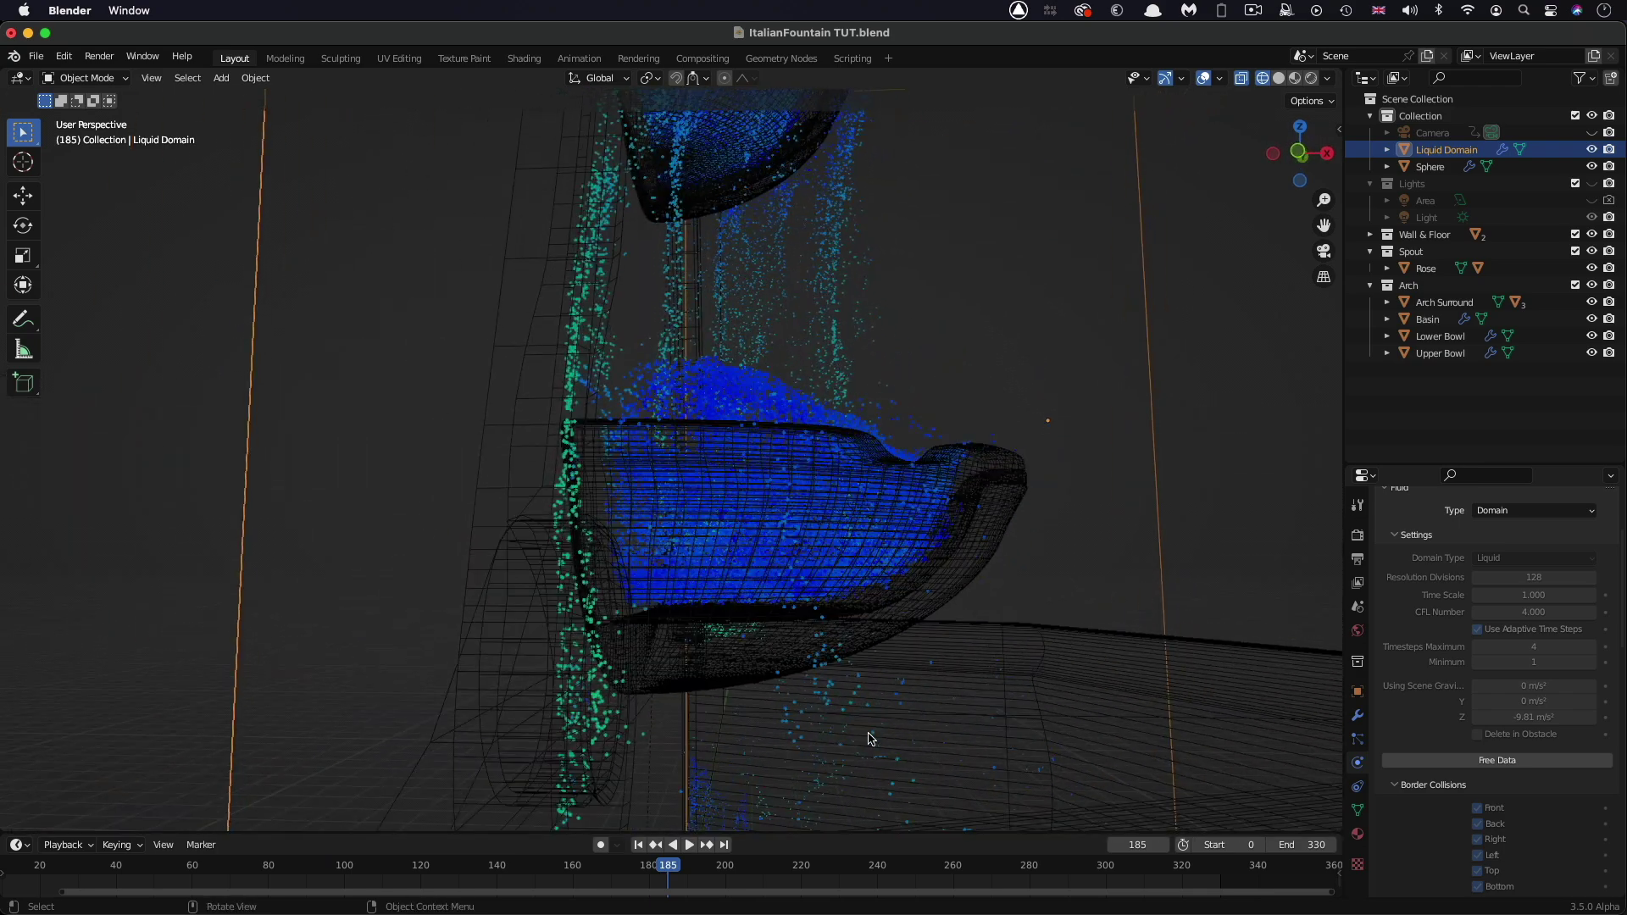
scroll(868, 737, "left", 10)
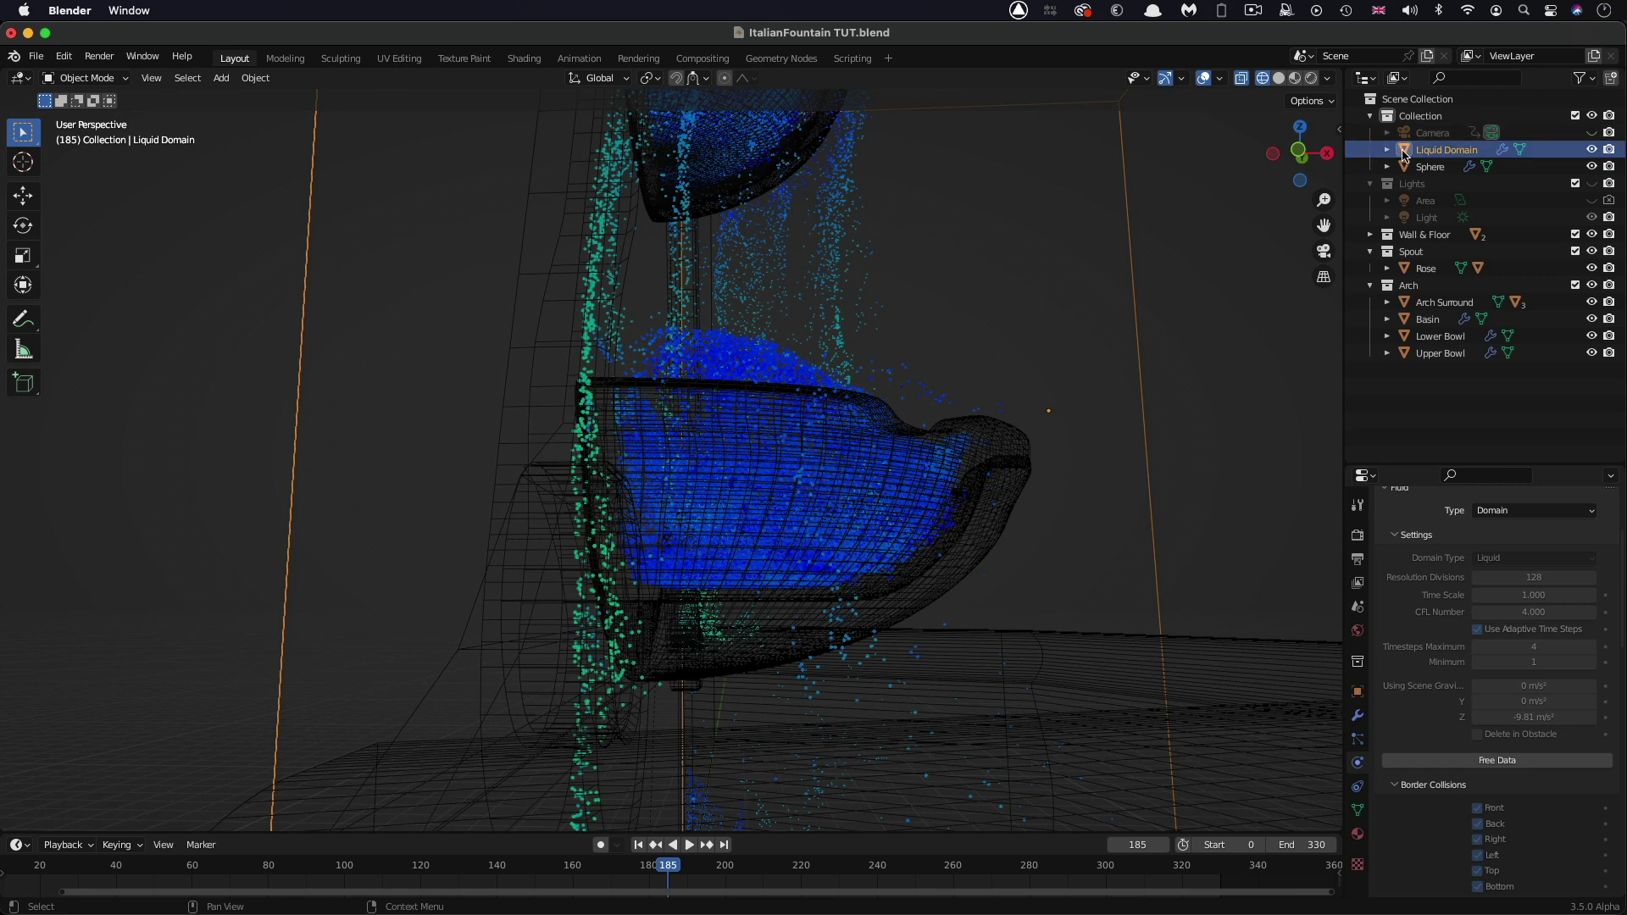
left_click(1404, 151)
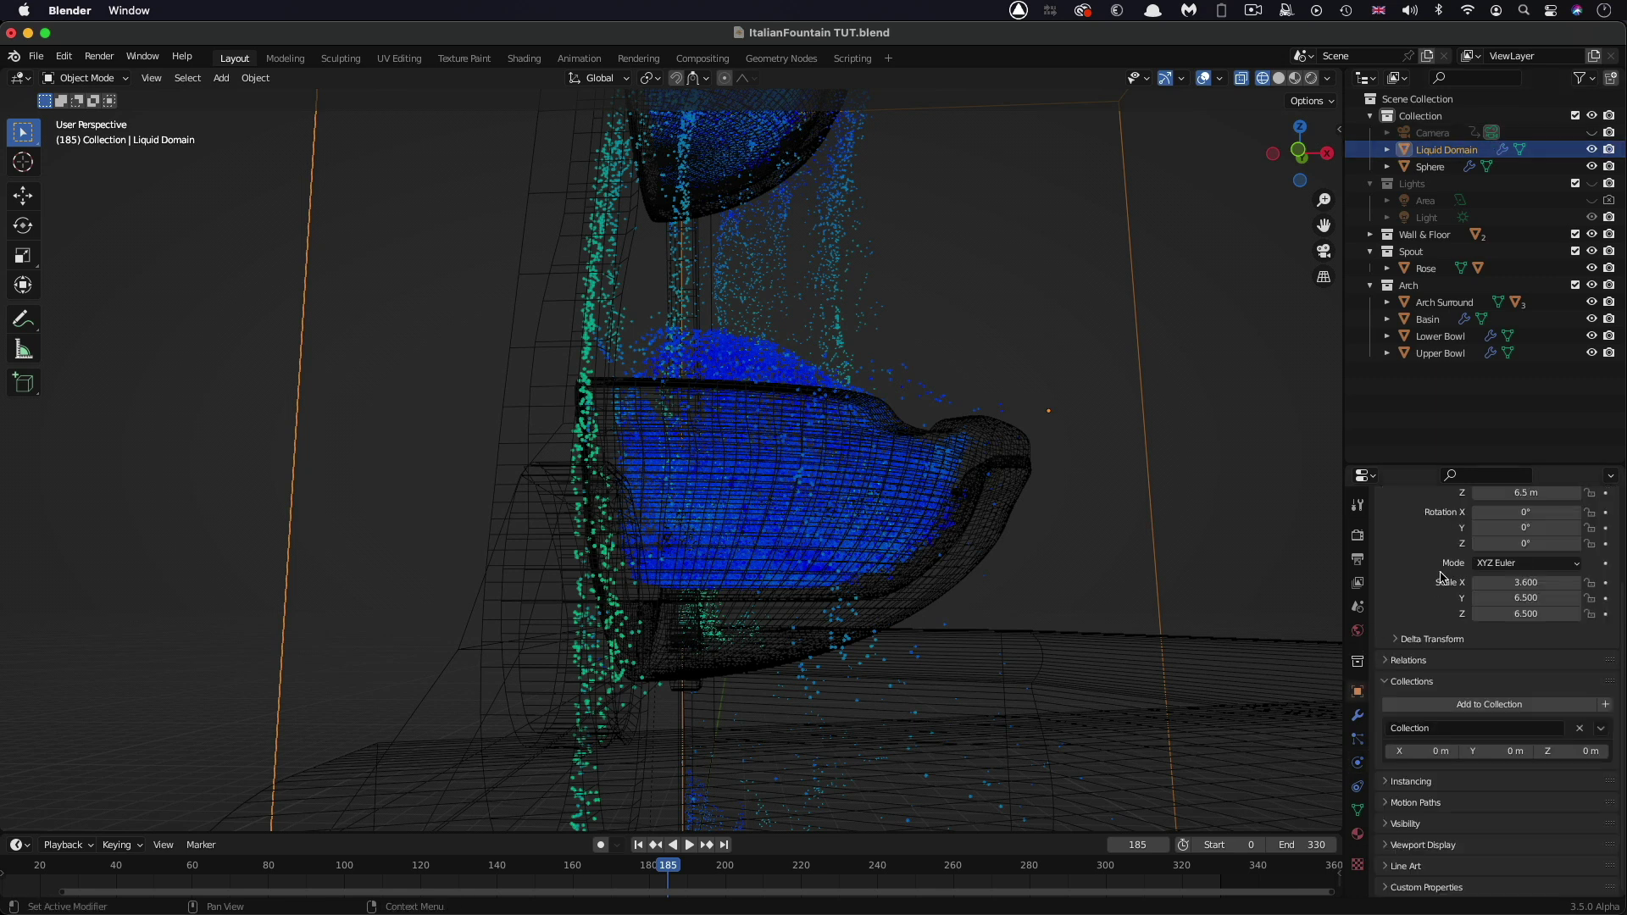
Step: Set the Liquid Domain's Location Z to 6.4 m and orbit in to view the spout
scroll(1430, 577, "up", 4)
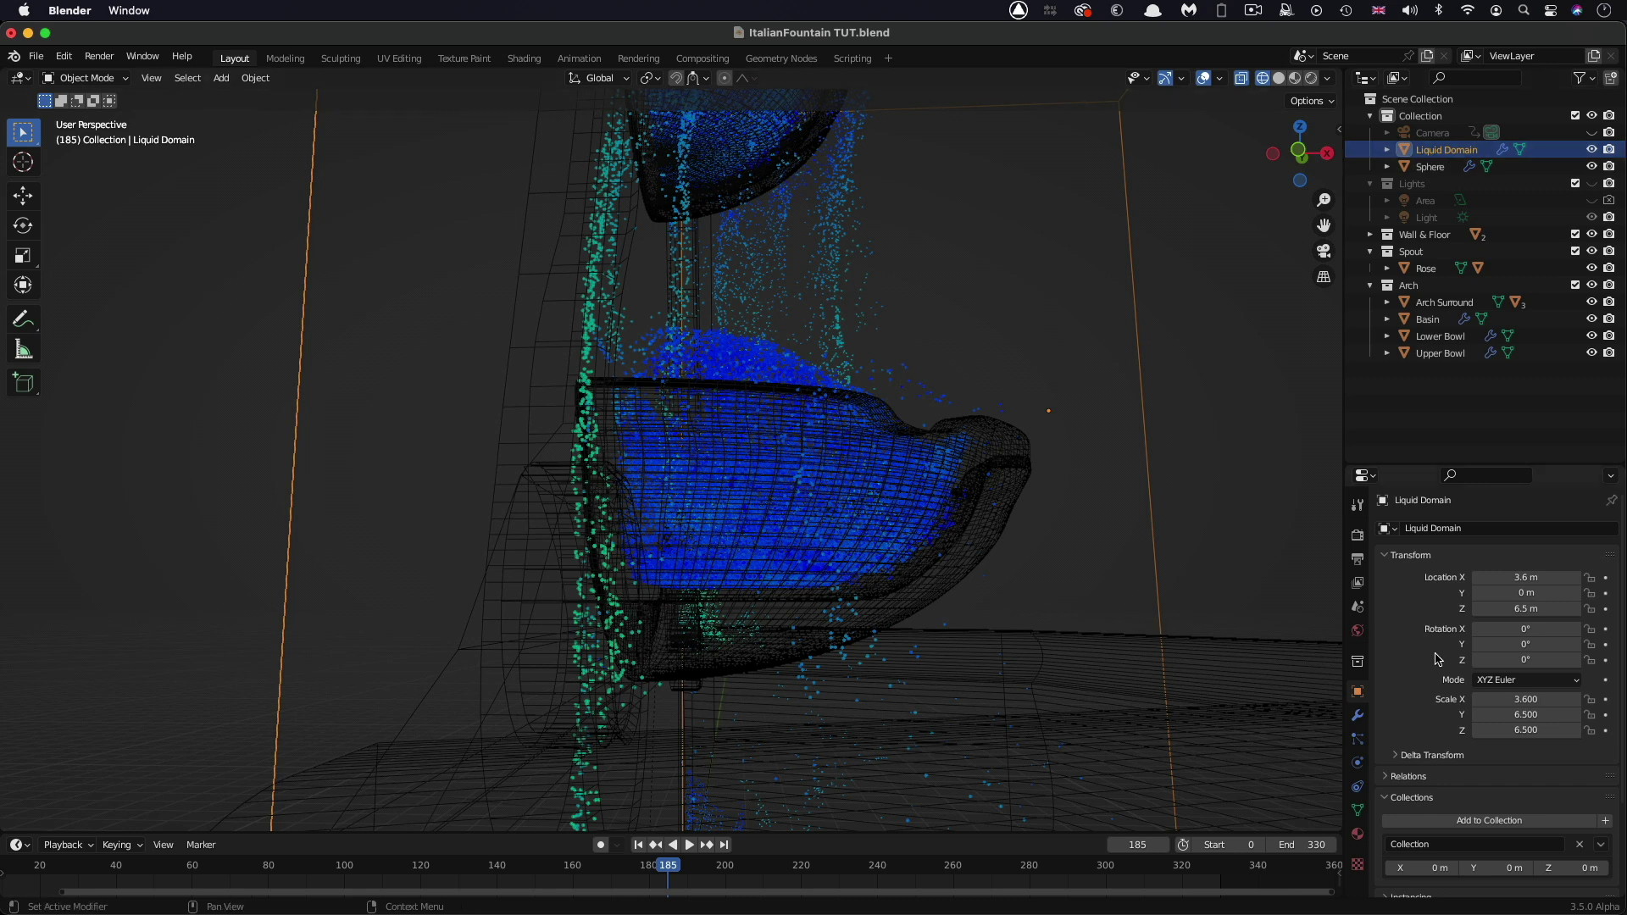
left_click(1563, 609)
type("6.4")
key("Return")
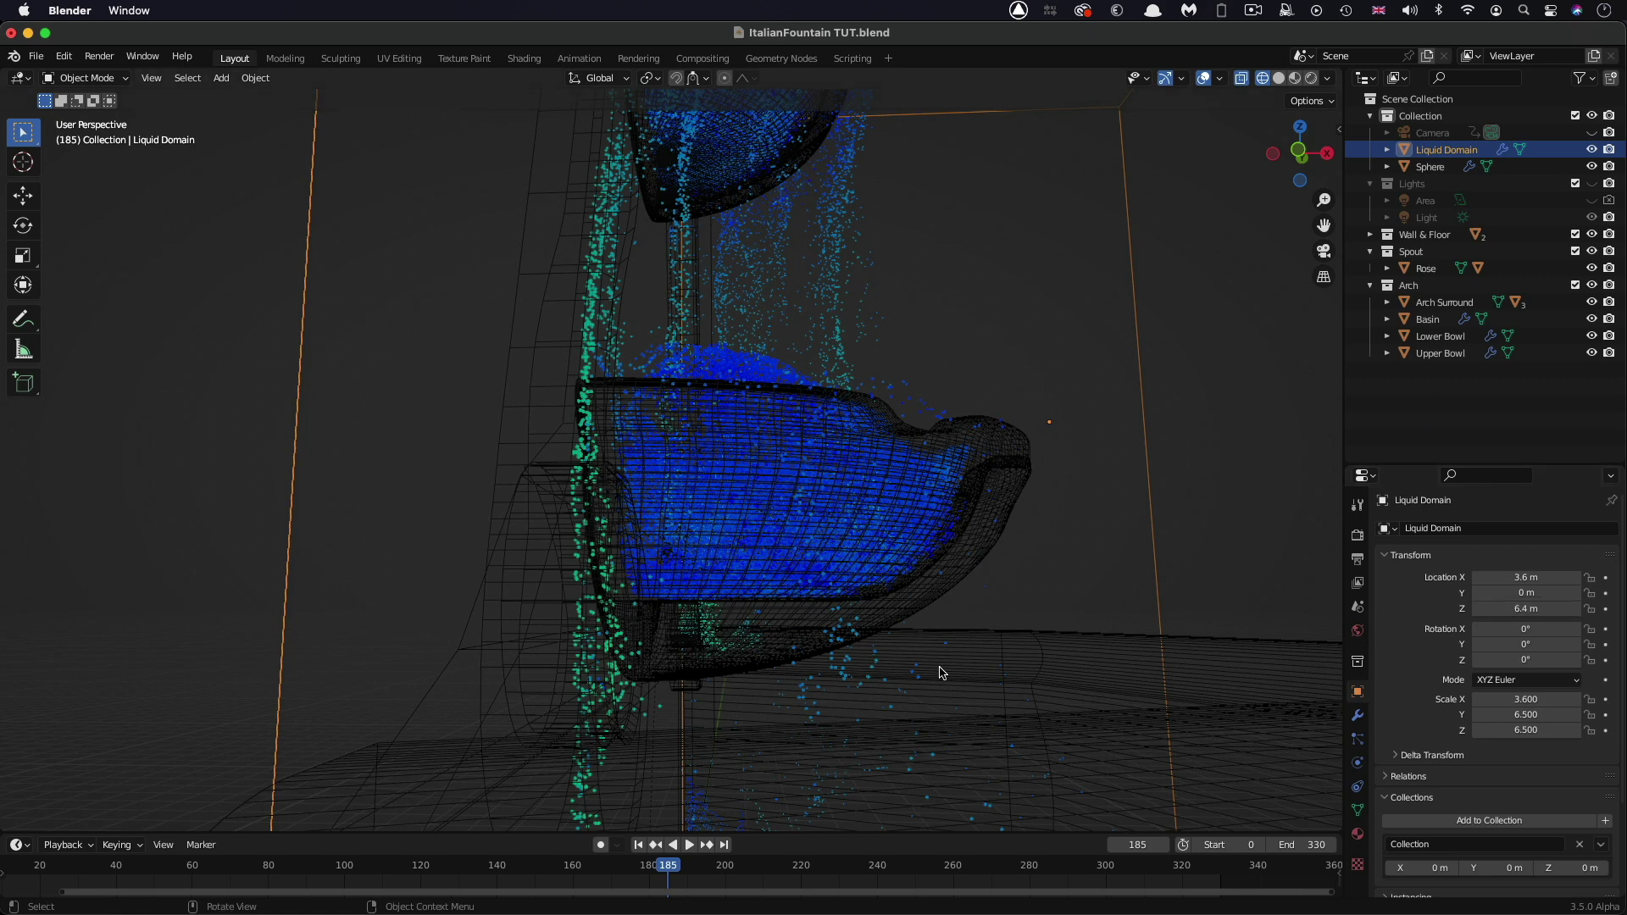
middle_click_drag(813, 645, 647, 326)
scroll(799, 359, "up", 6)
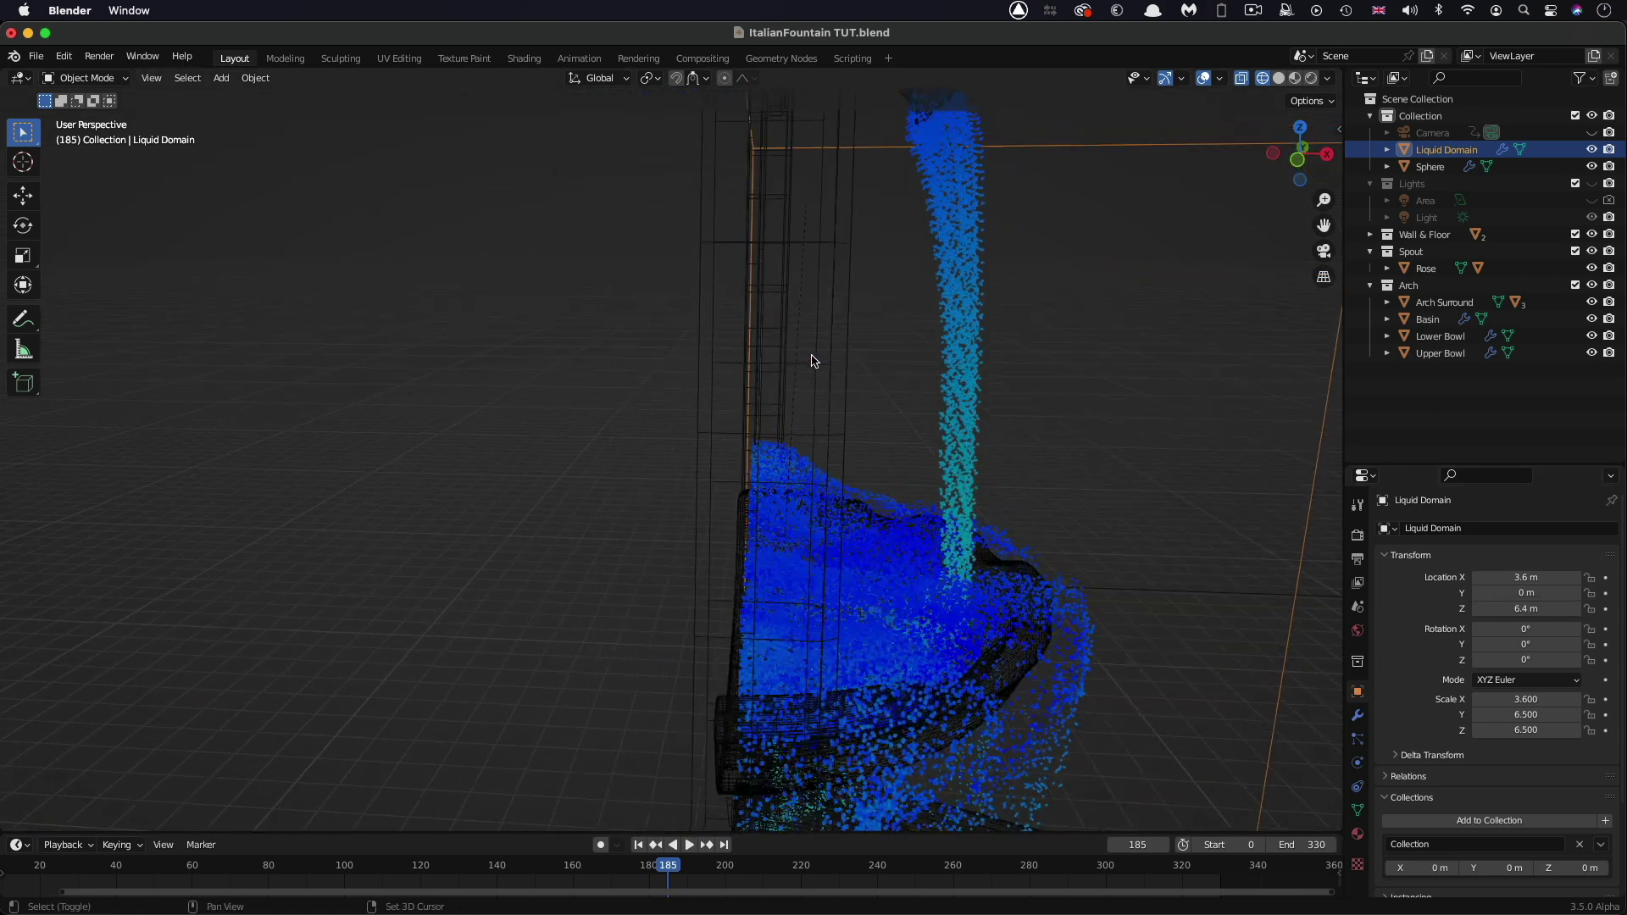
scroll(811, 361, "right", 5, "shift")
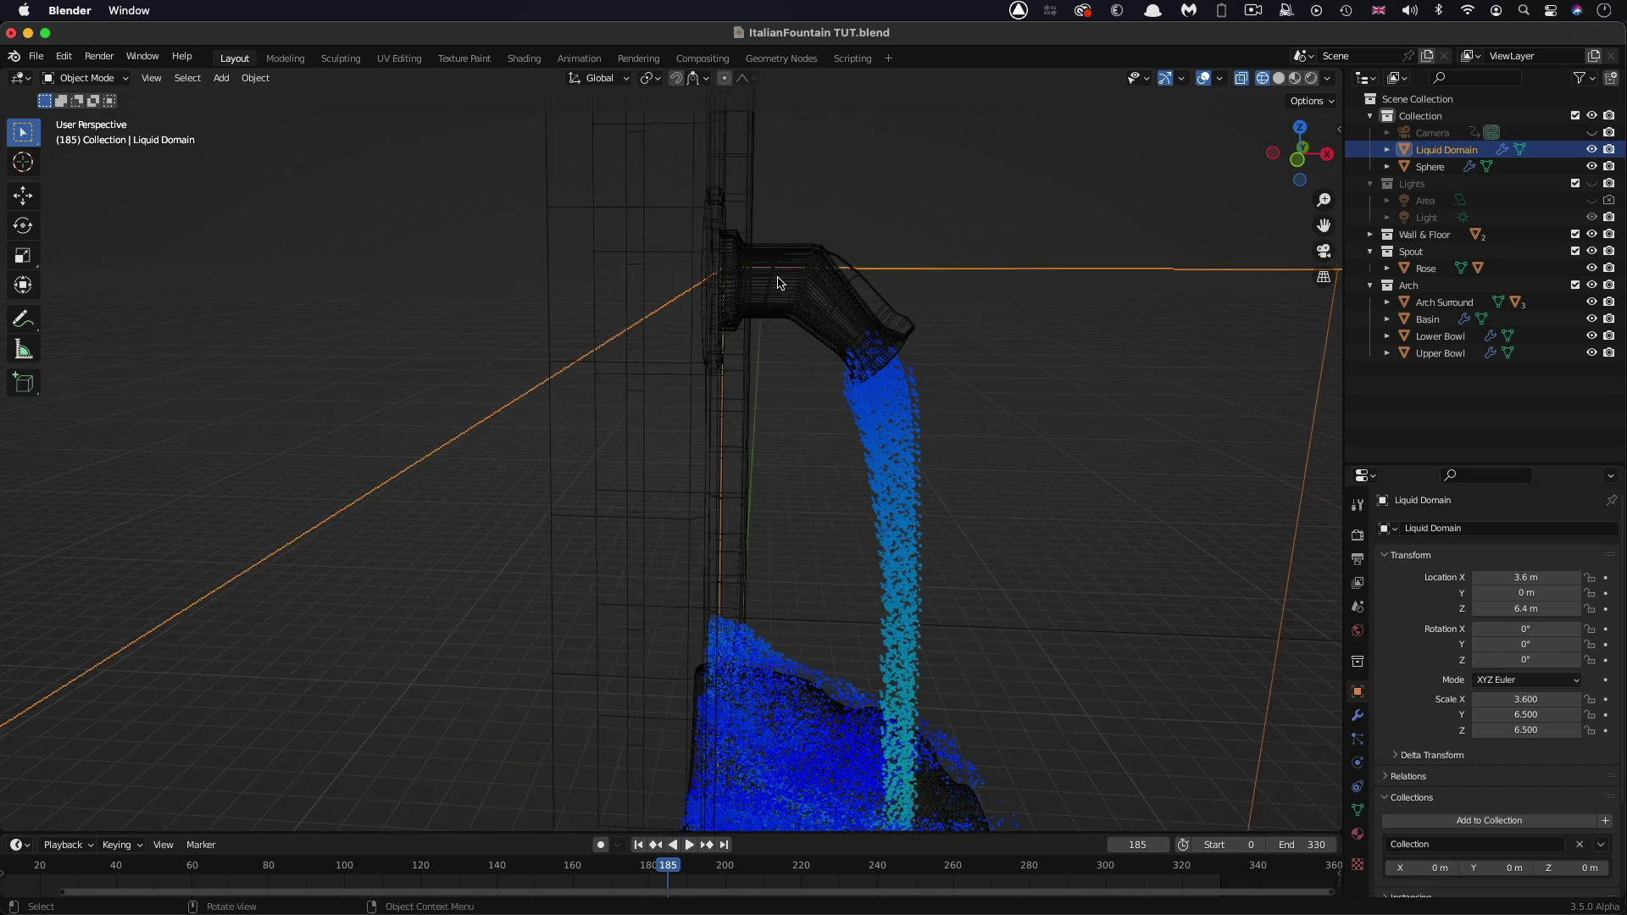
middle_click_drag(718, 292, 519, 298)
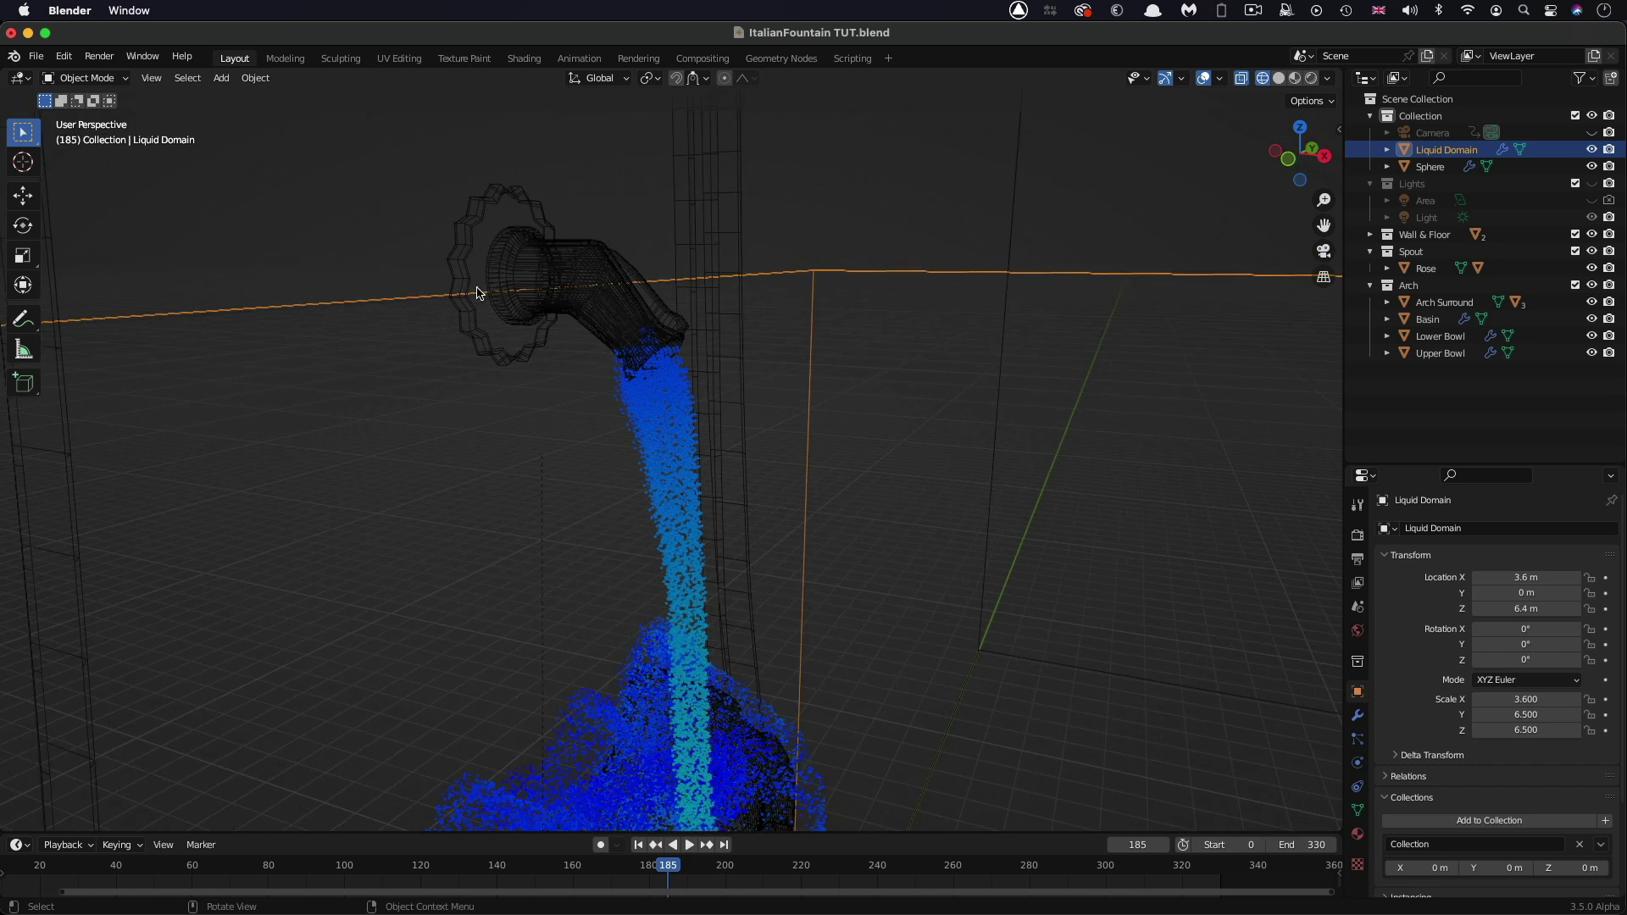
Step: Set the Rose object's Location Z to -0.14 m and inspect the stream leaving the spout
left_click(1418, 269)
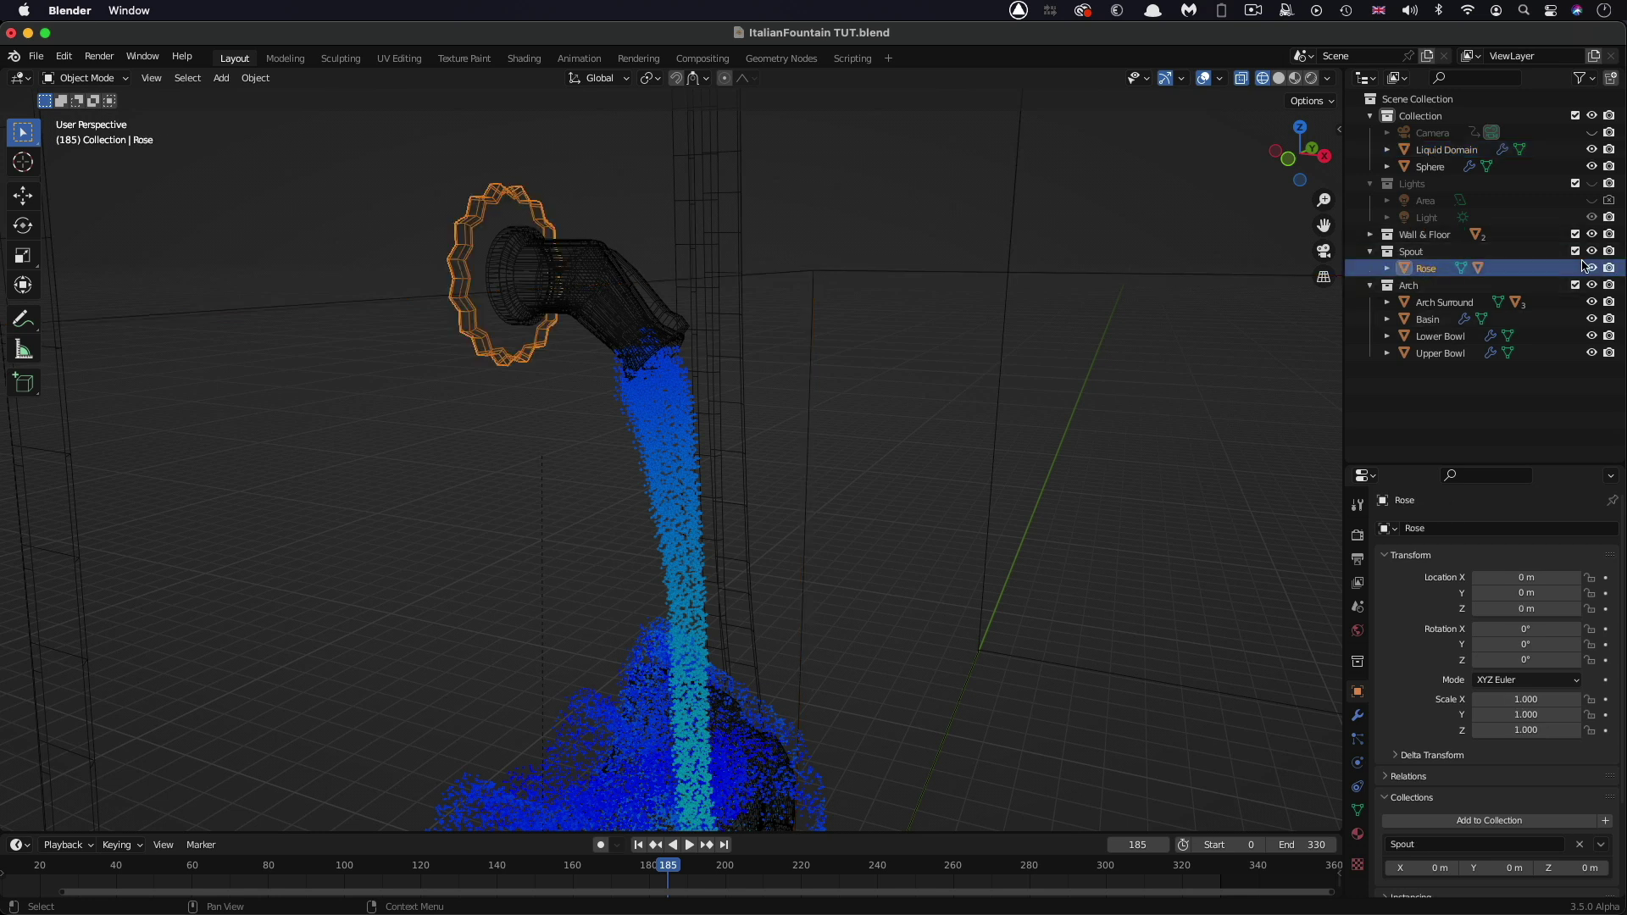
left_click(1550, 610)
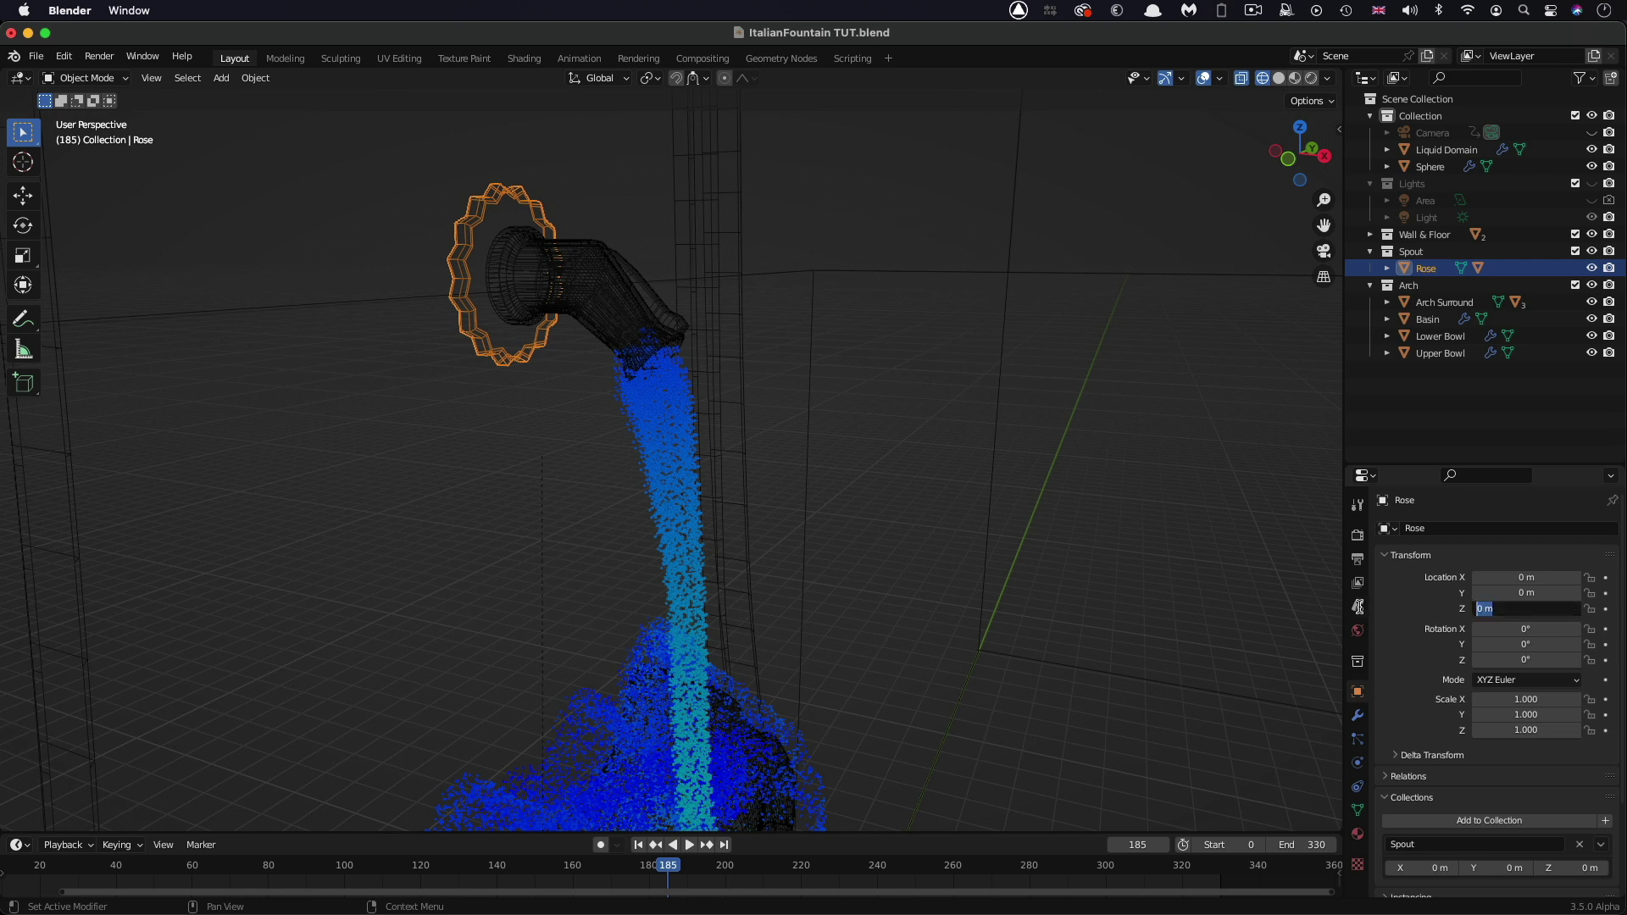
key("BackSpace")
type("-0.14")
key("Return")
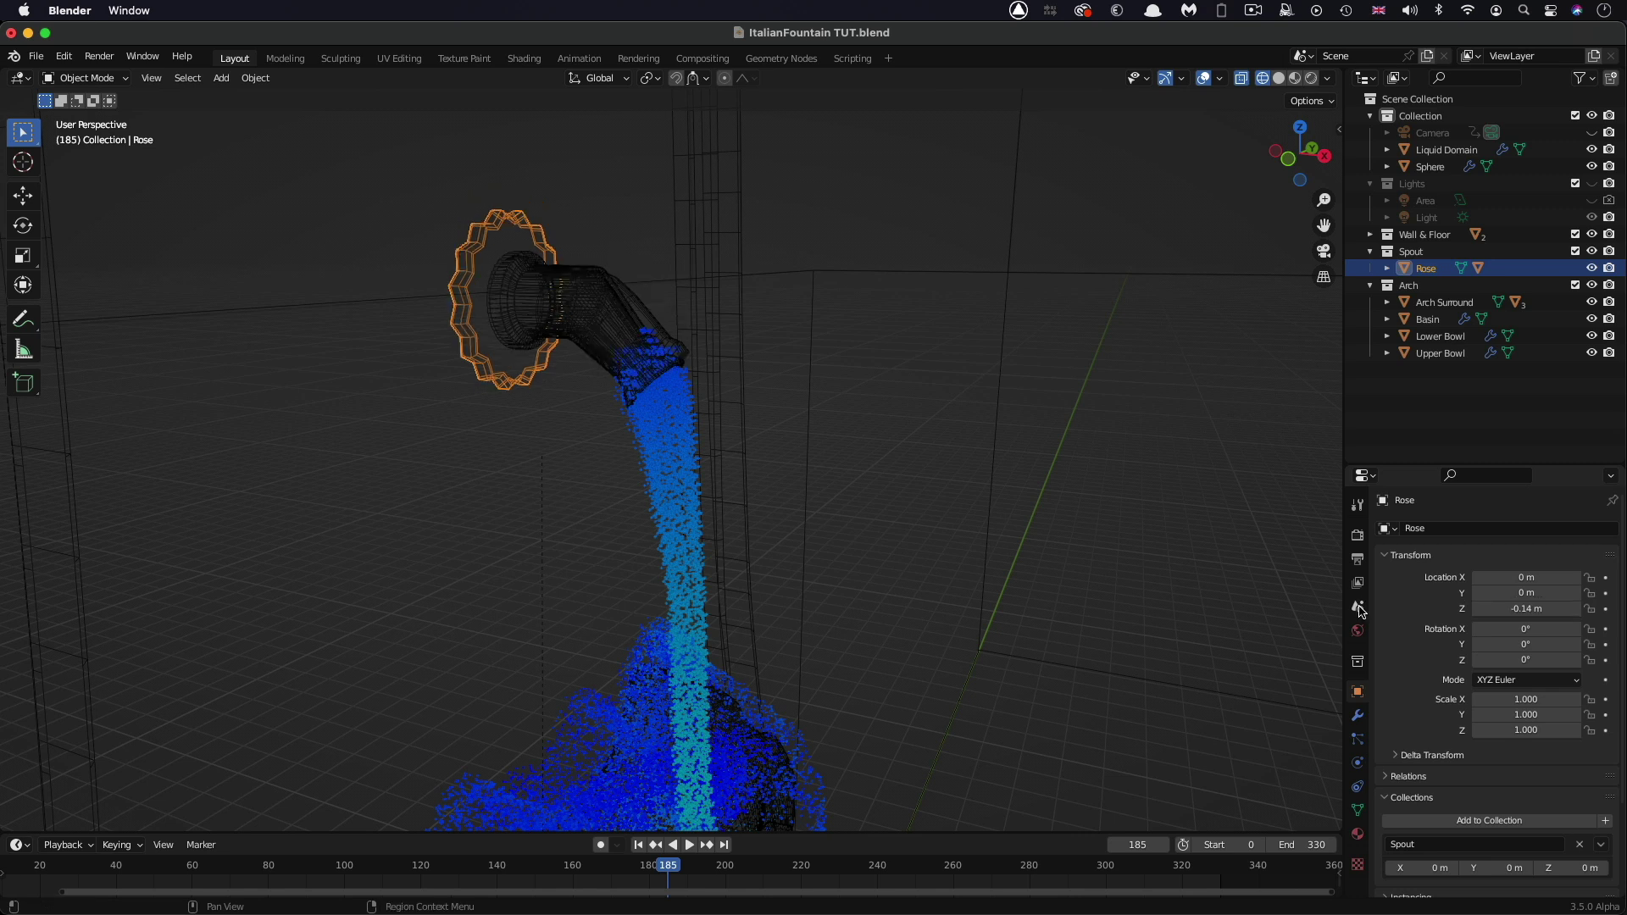
scroll(994, 348, "left", 5)
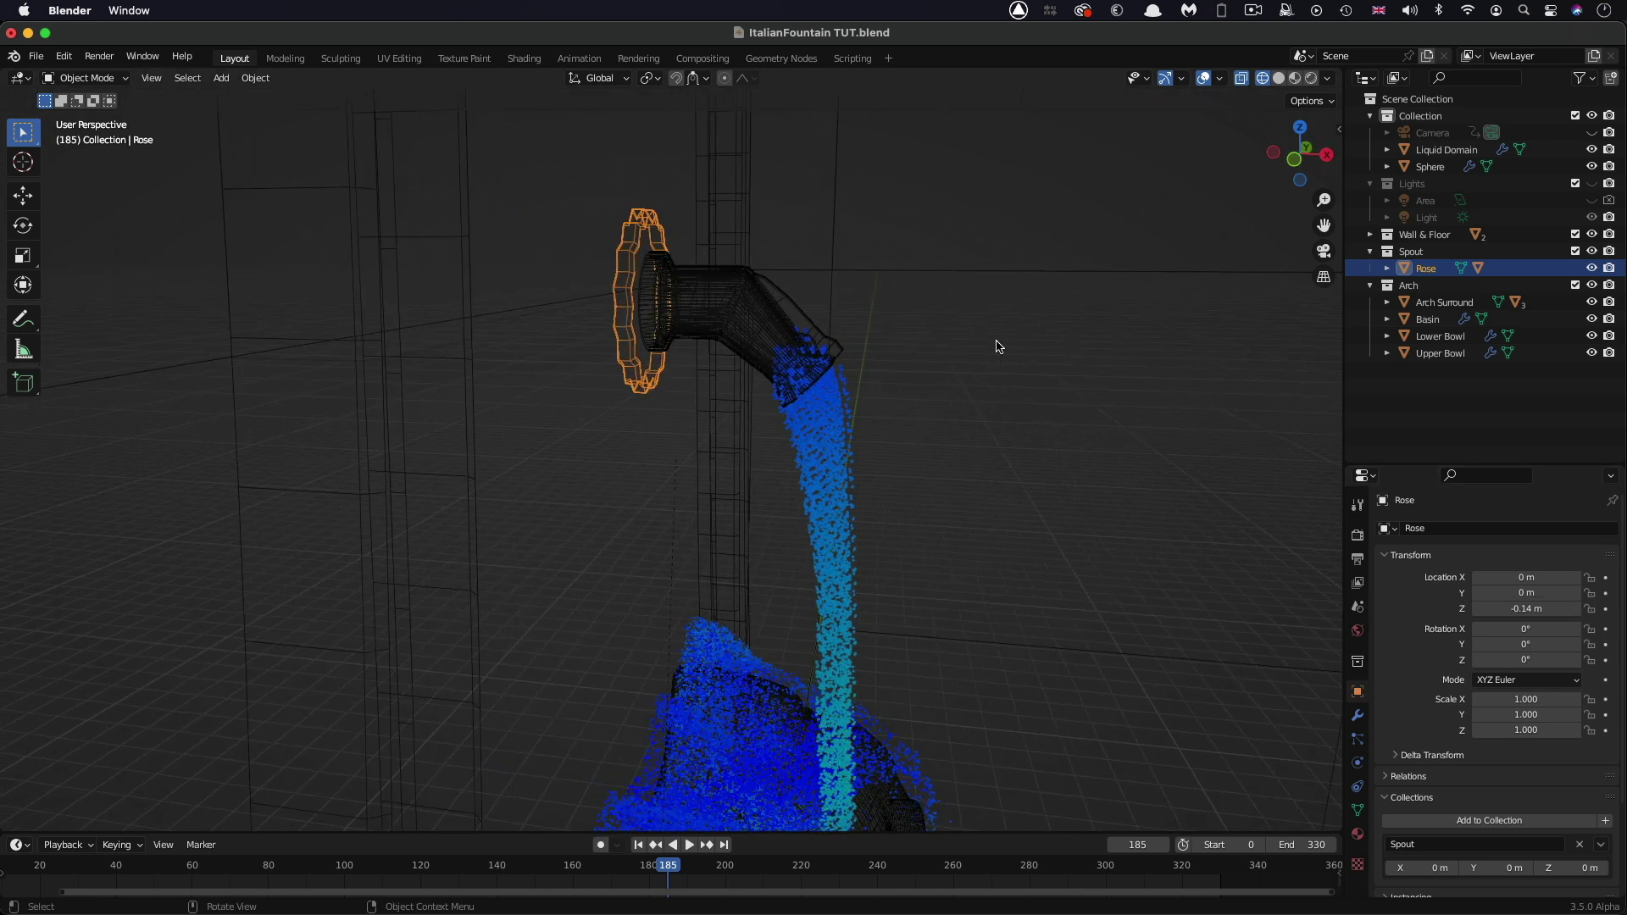
scroll(996, 346, "up", 5, "ctrl")
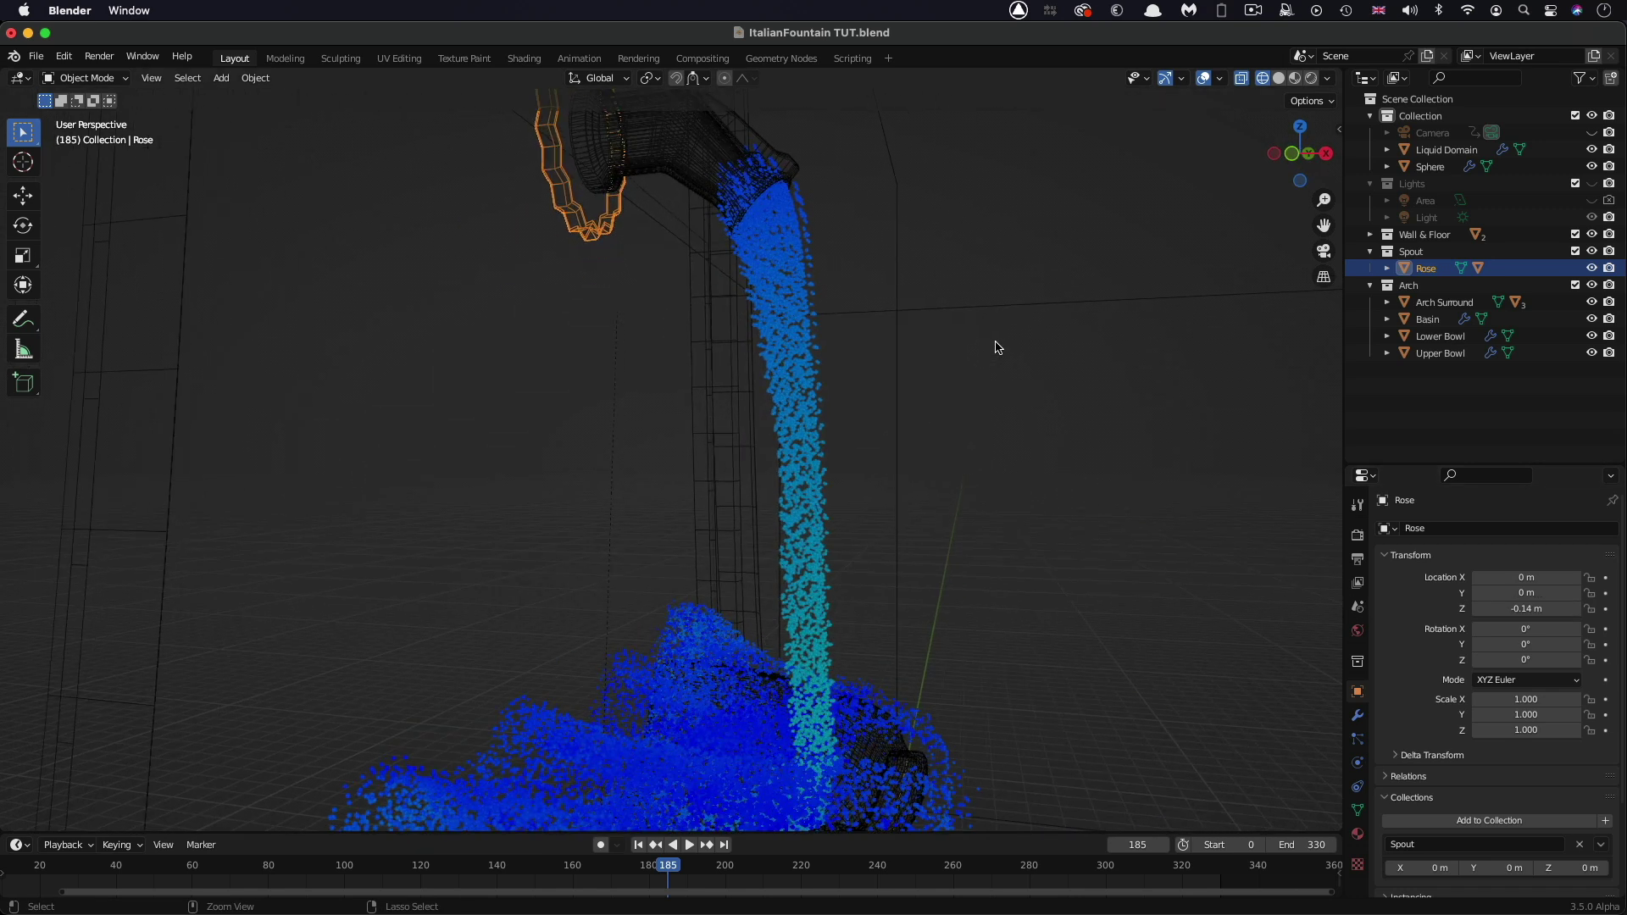
scroll(996, 346, "left", 10)
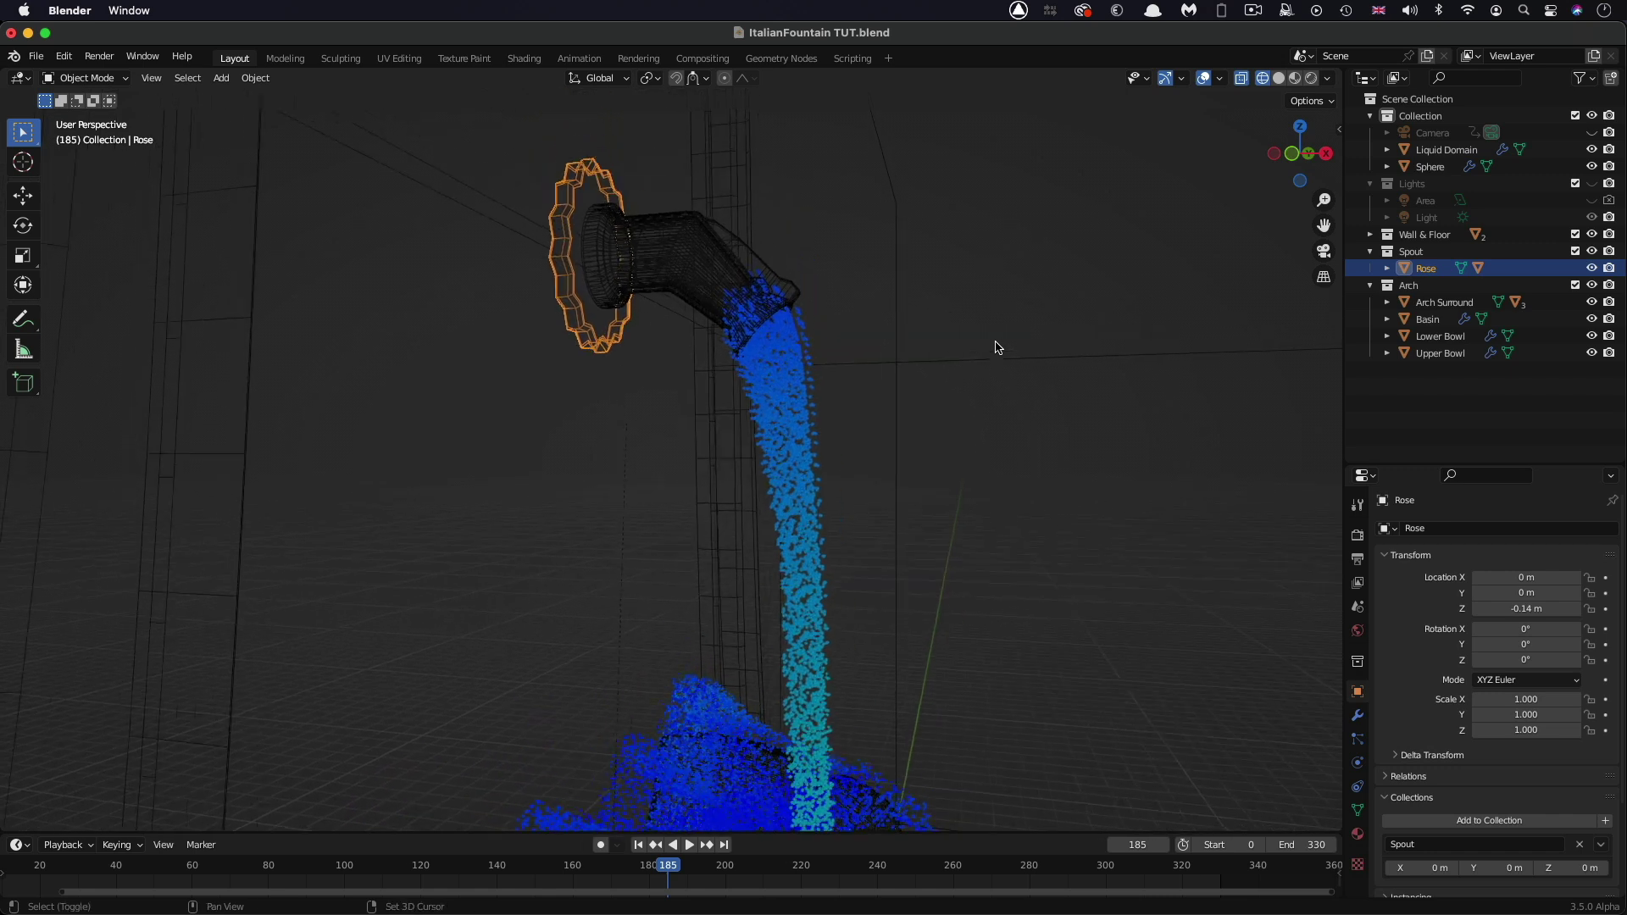
scroll(996, 347, "left", 3)
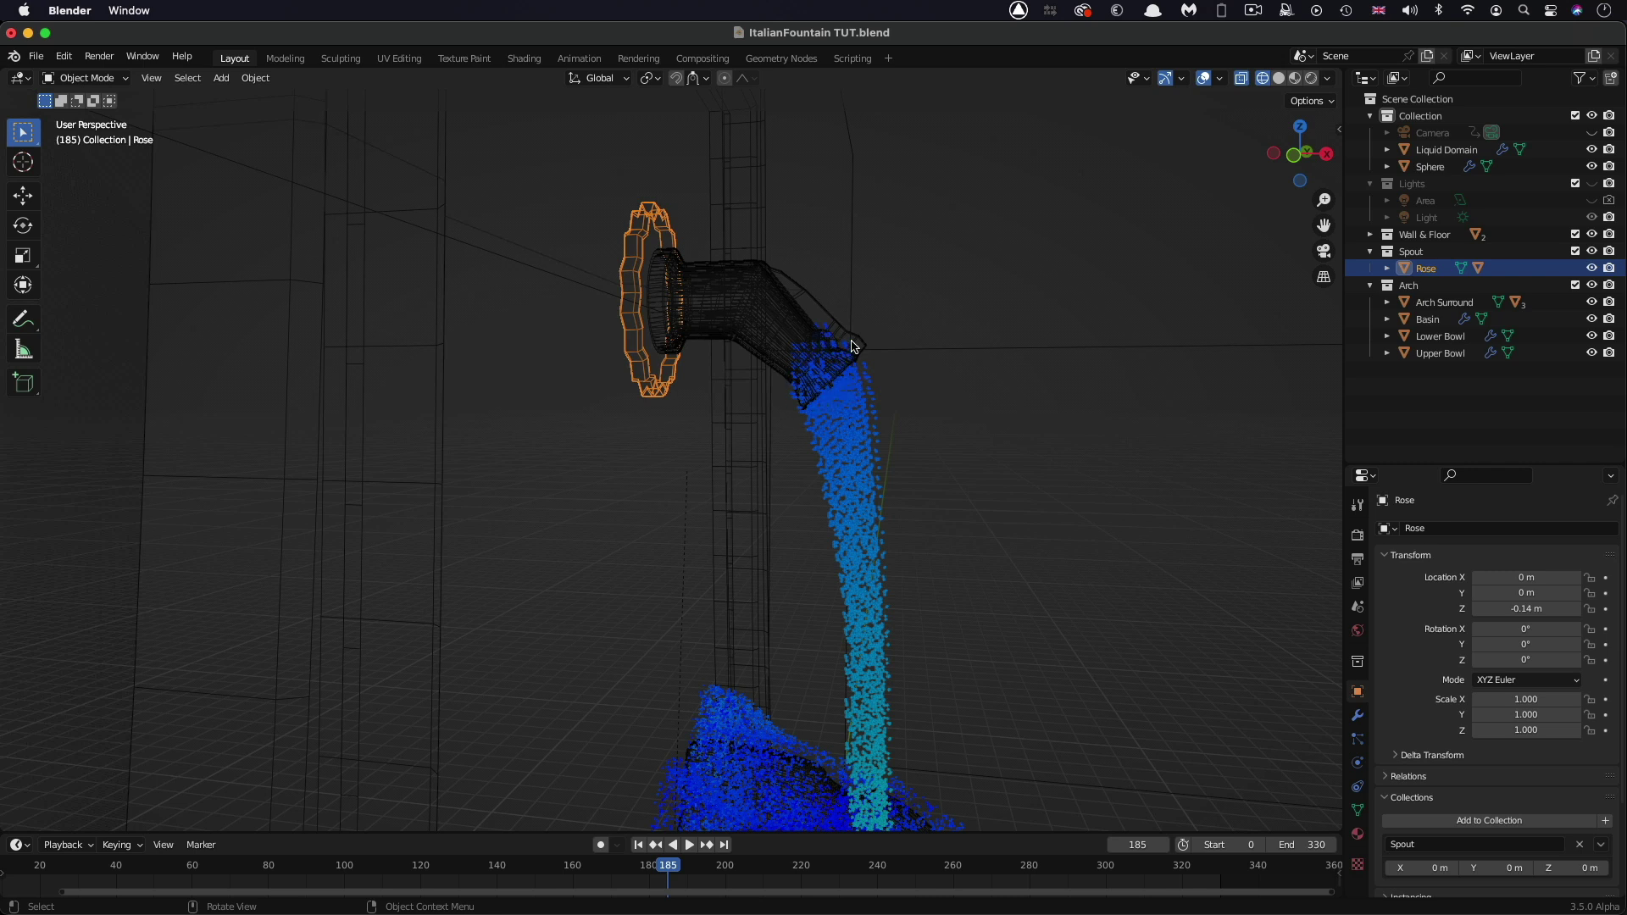
scroll(826, 398, "right", 5)
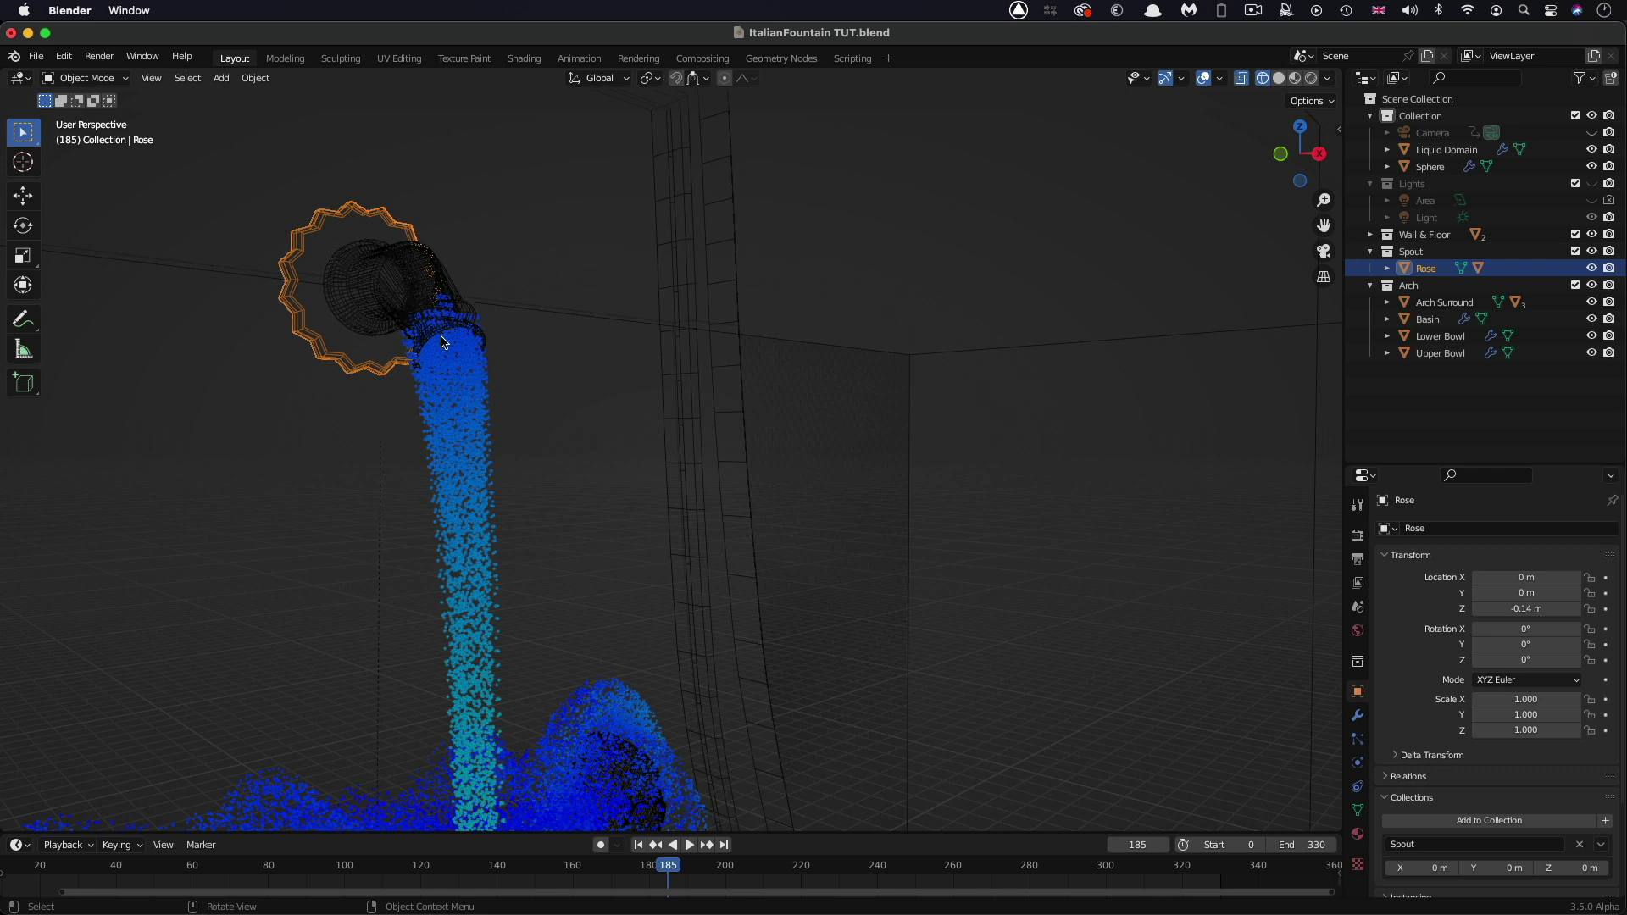
scroll(480, 337, "up", 2)
middle_click_drag(480, 337, 649, 434, "shift")
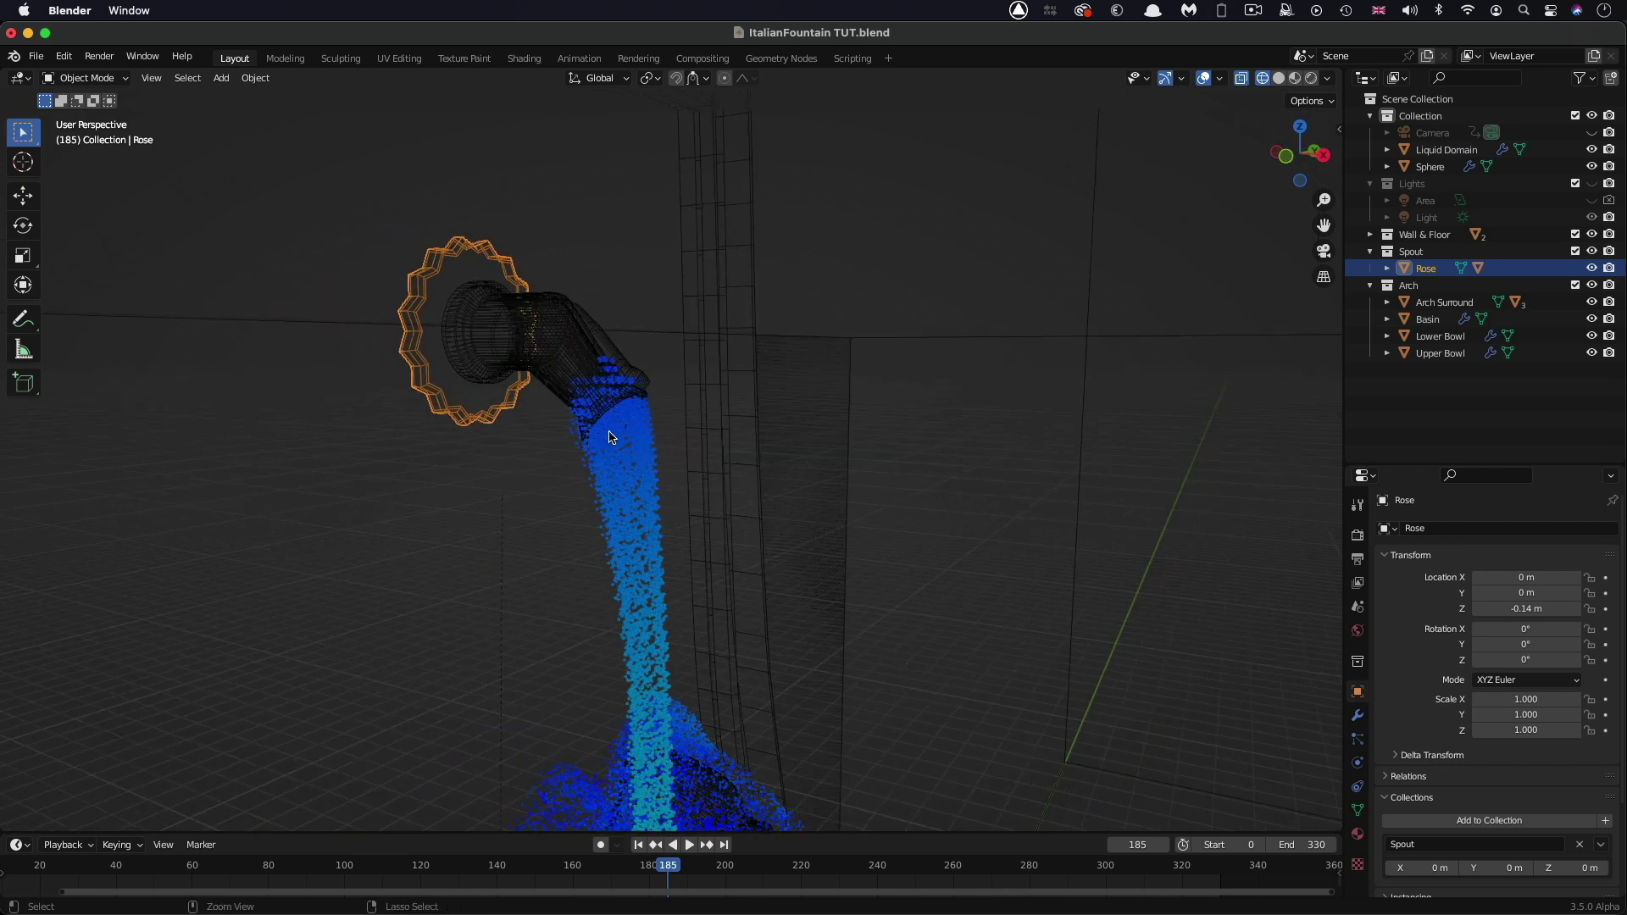
scroll(610, 436, "down", 5)
scroll(634, 451, "up", 8)
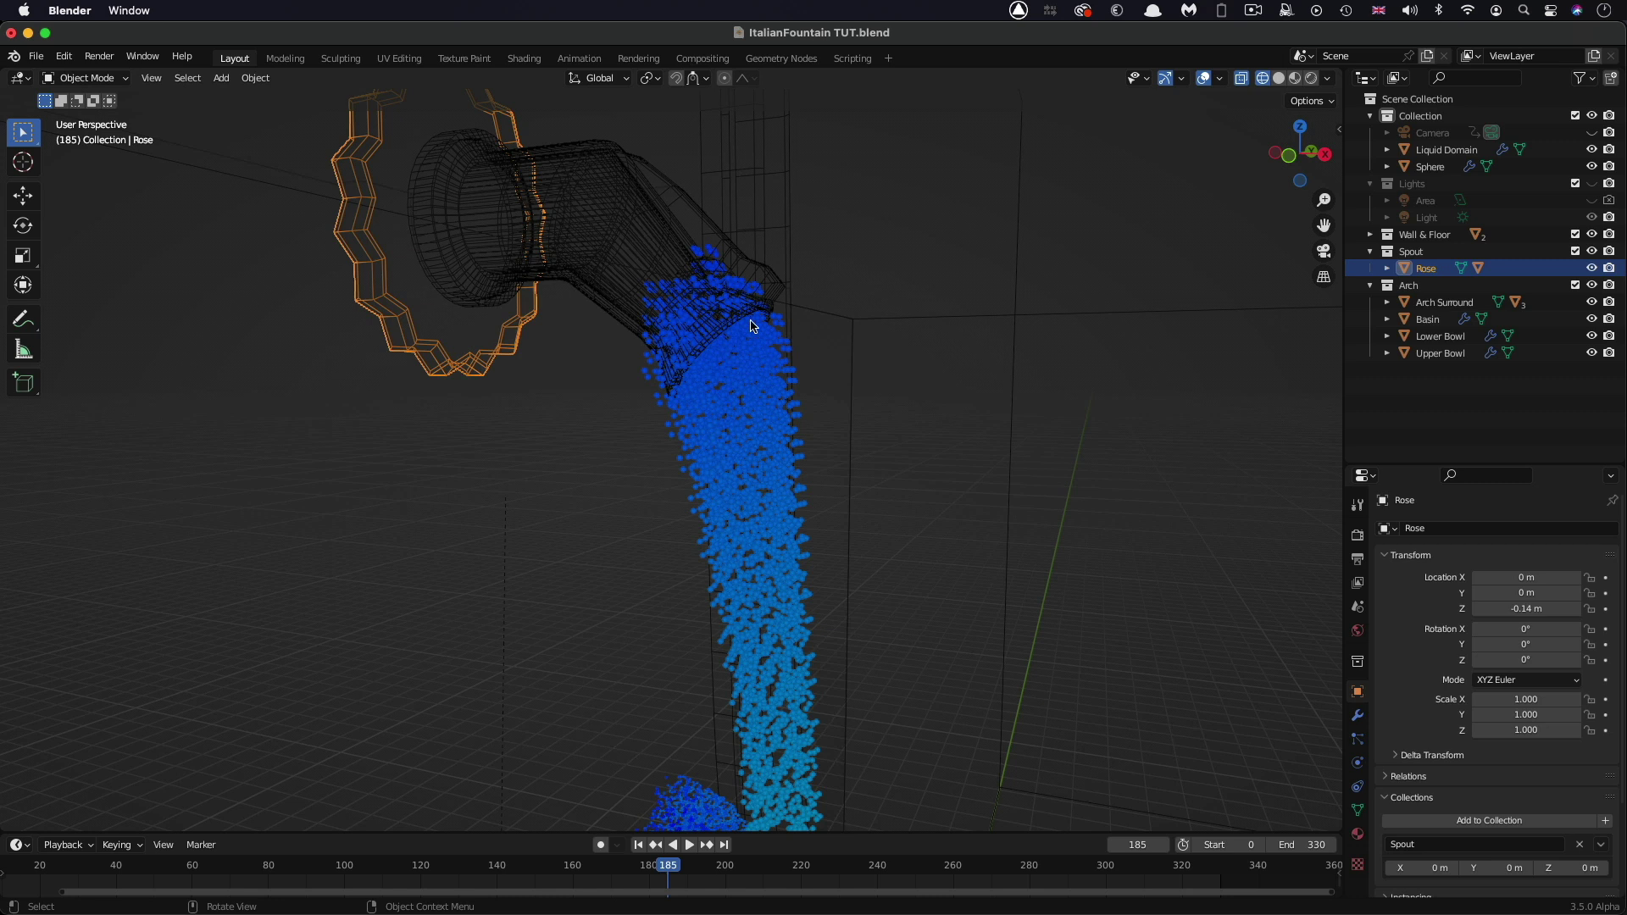
Step: Zoom out to frame the whole fountain and play the simulation to frame 232
scroll(741, 374, "down", 10, "ctrl")
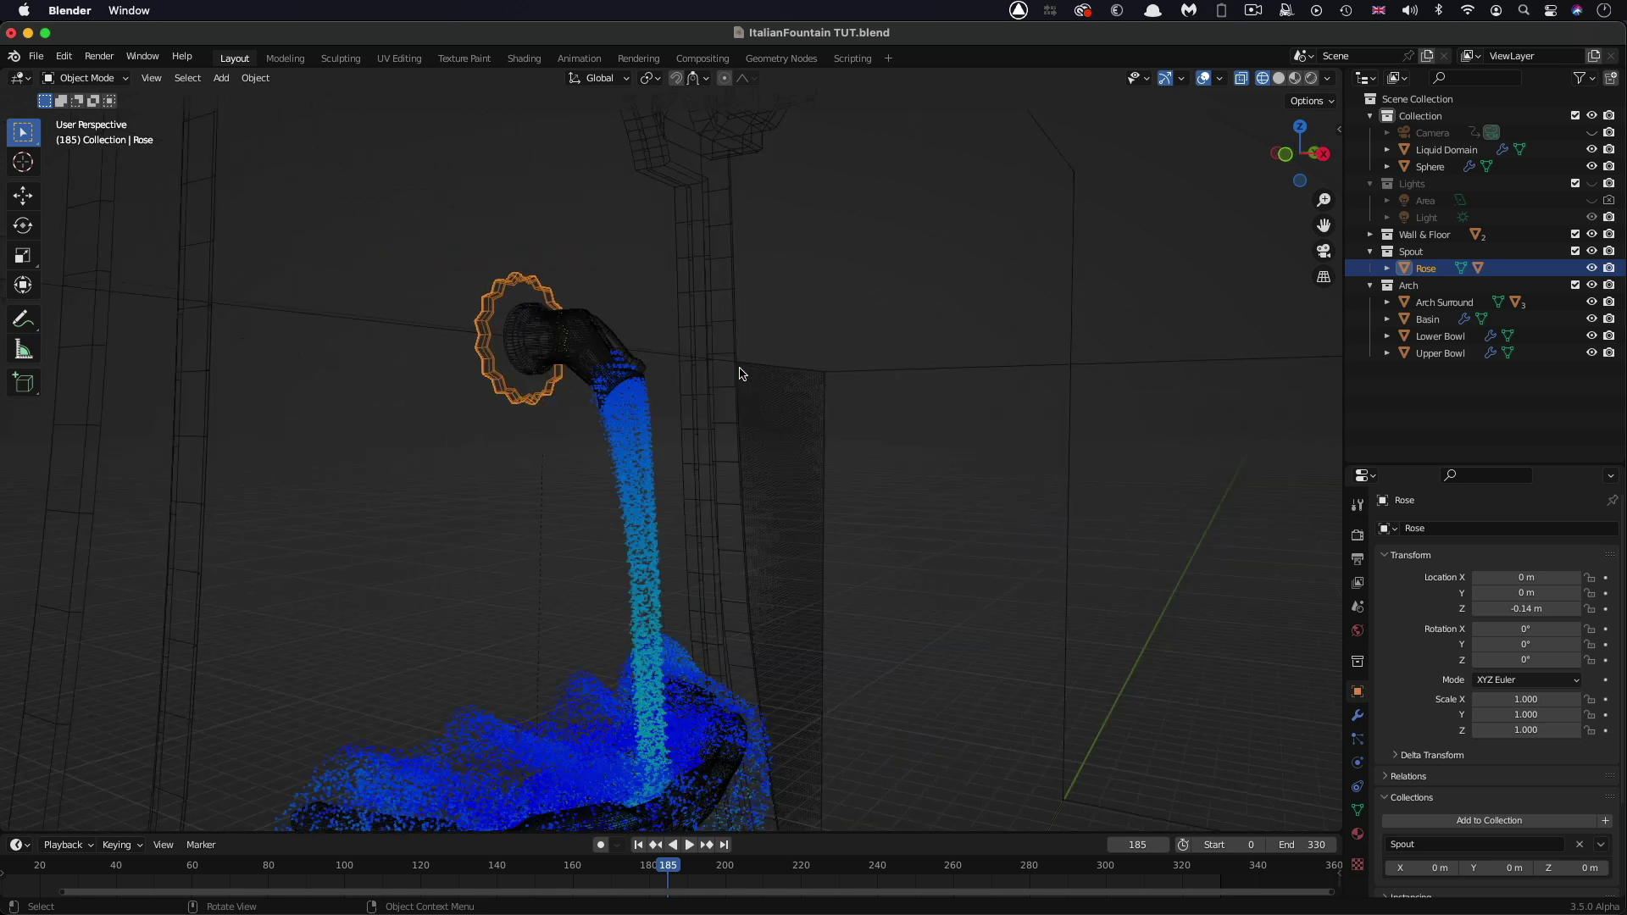
scroll(741, 373, "down", 3, "ctrl")
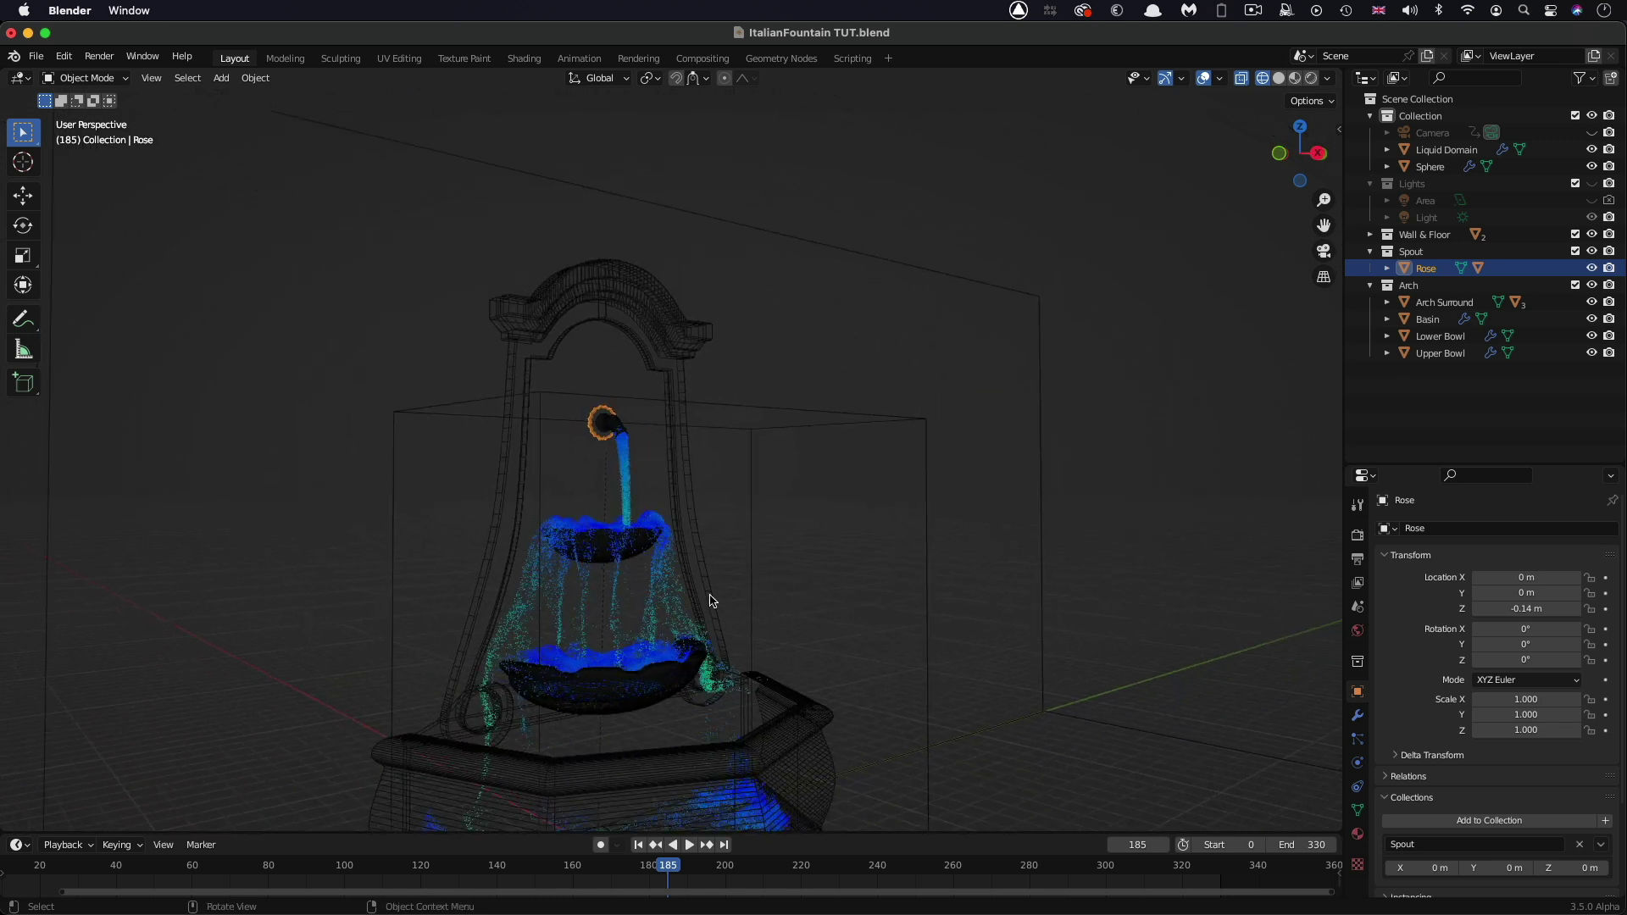
scroll(711, 607, "up", 5)
key("space")
left_click_drag(390, 865, 811, 872)
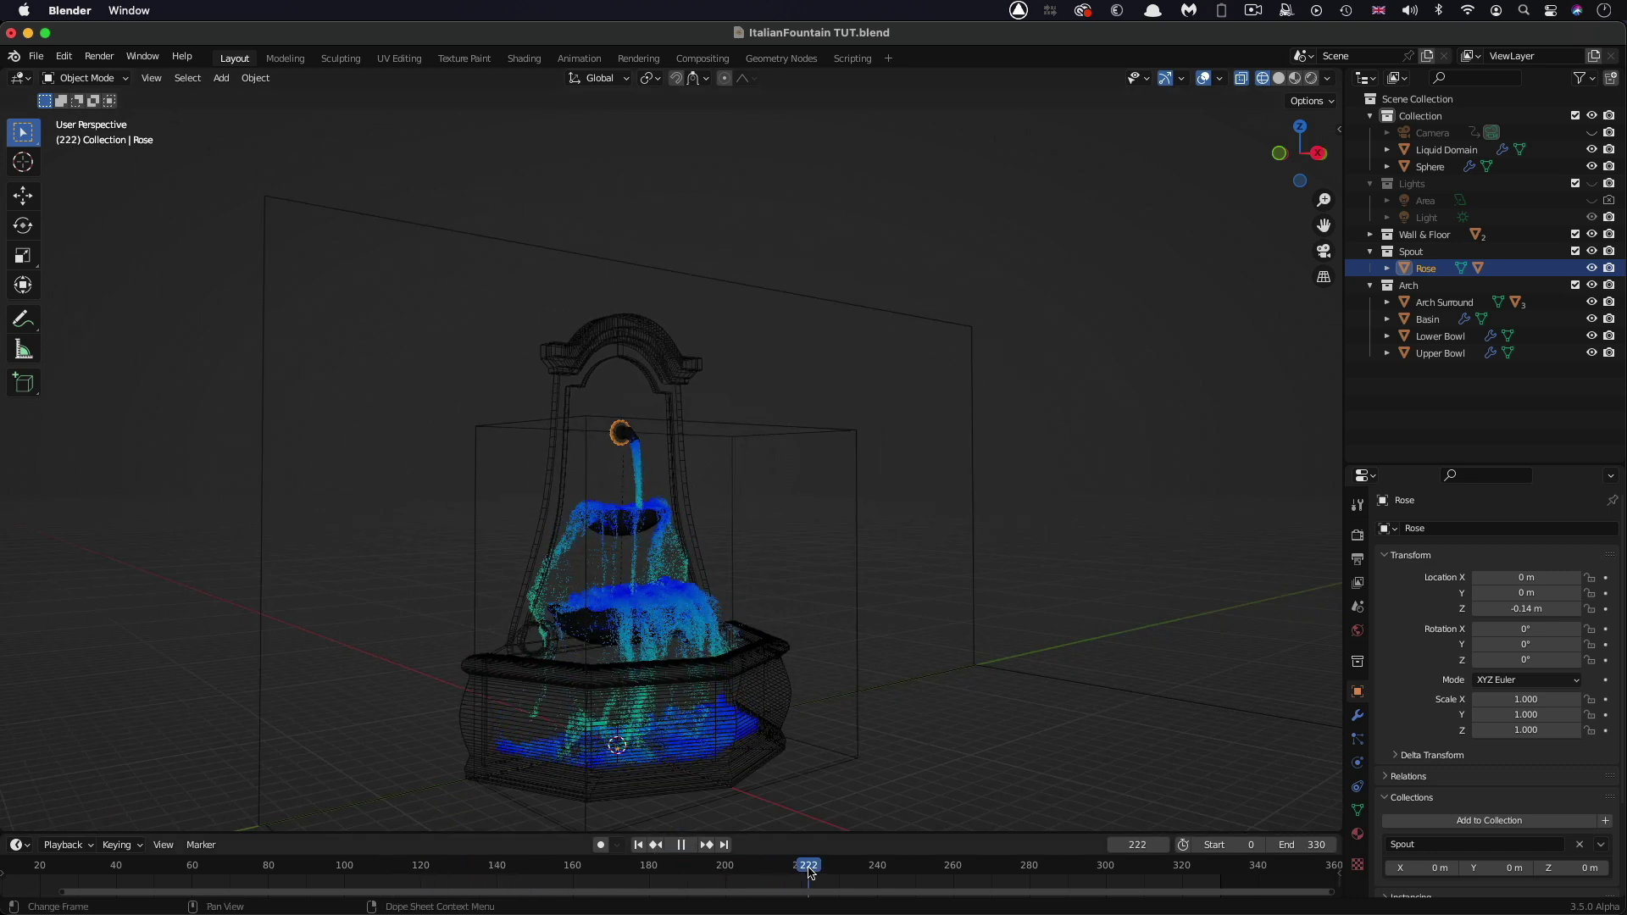
key("space")
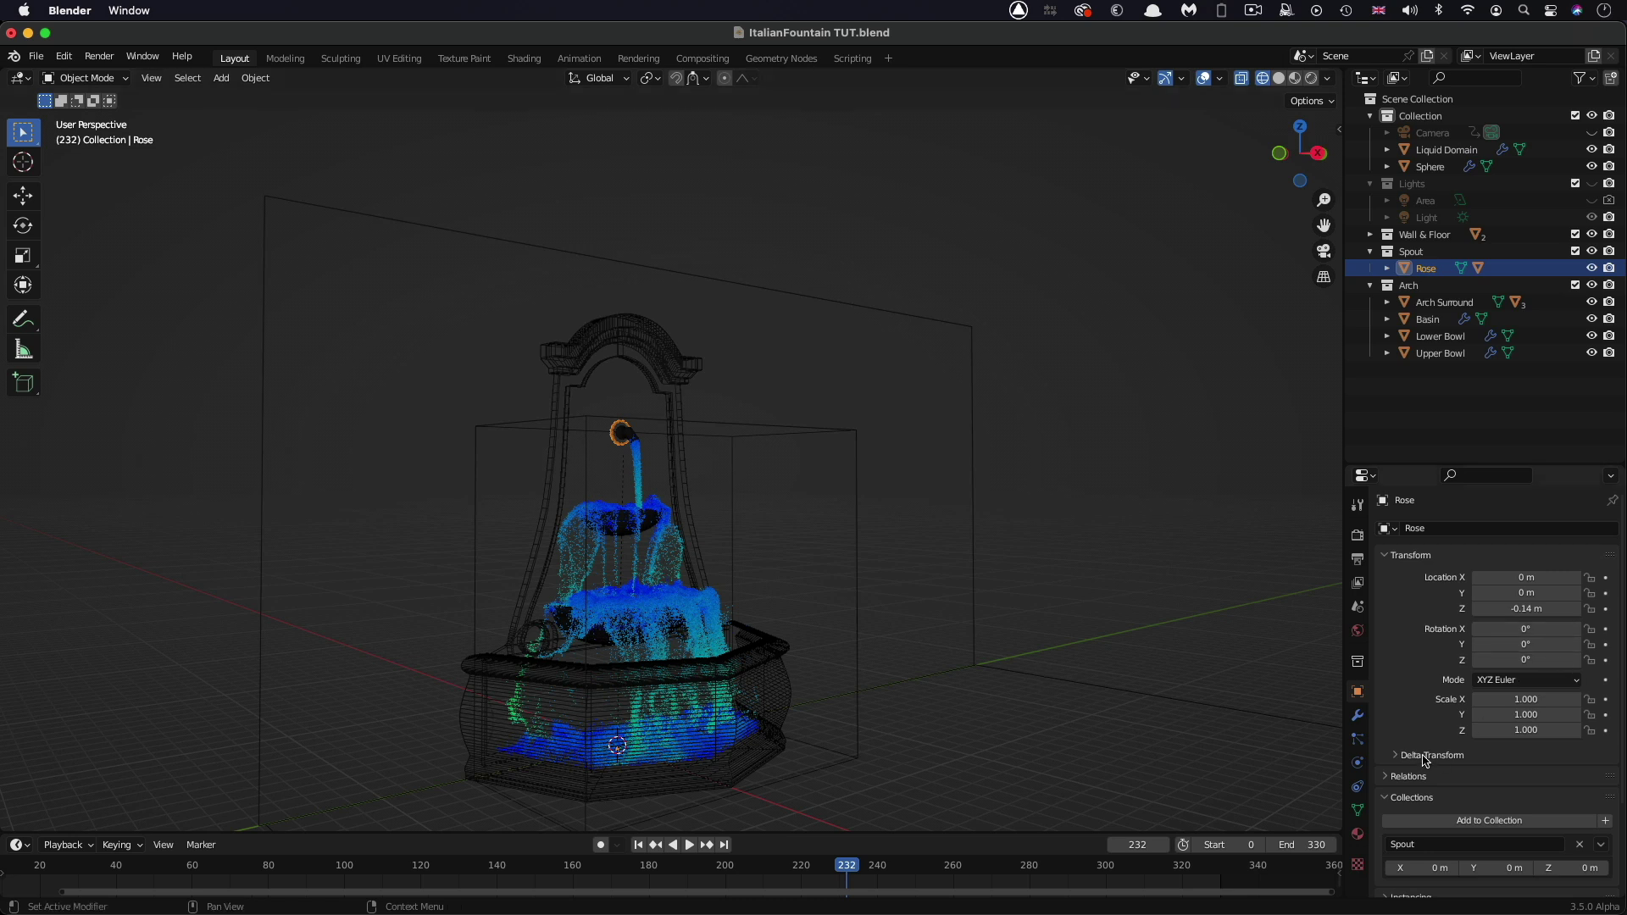
Step: Enable Mesh on the Liquid Domain with Upres Factor 4 and Particle Radius 1
left_click(1452, 153)
scroll(1386, 633, "down", 3)
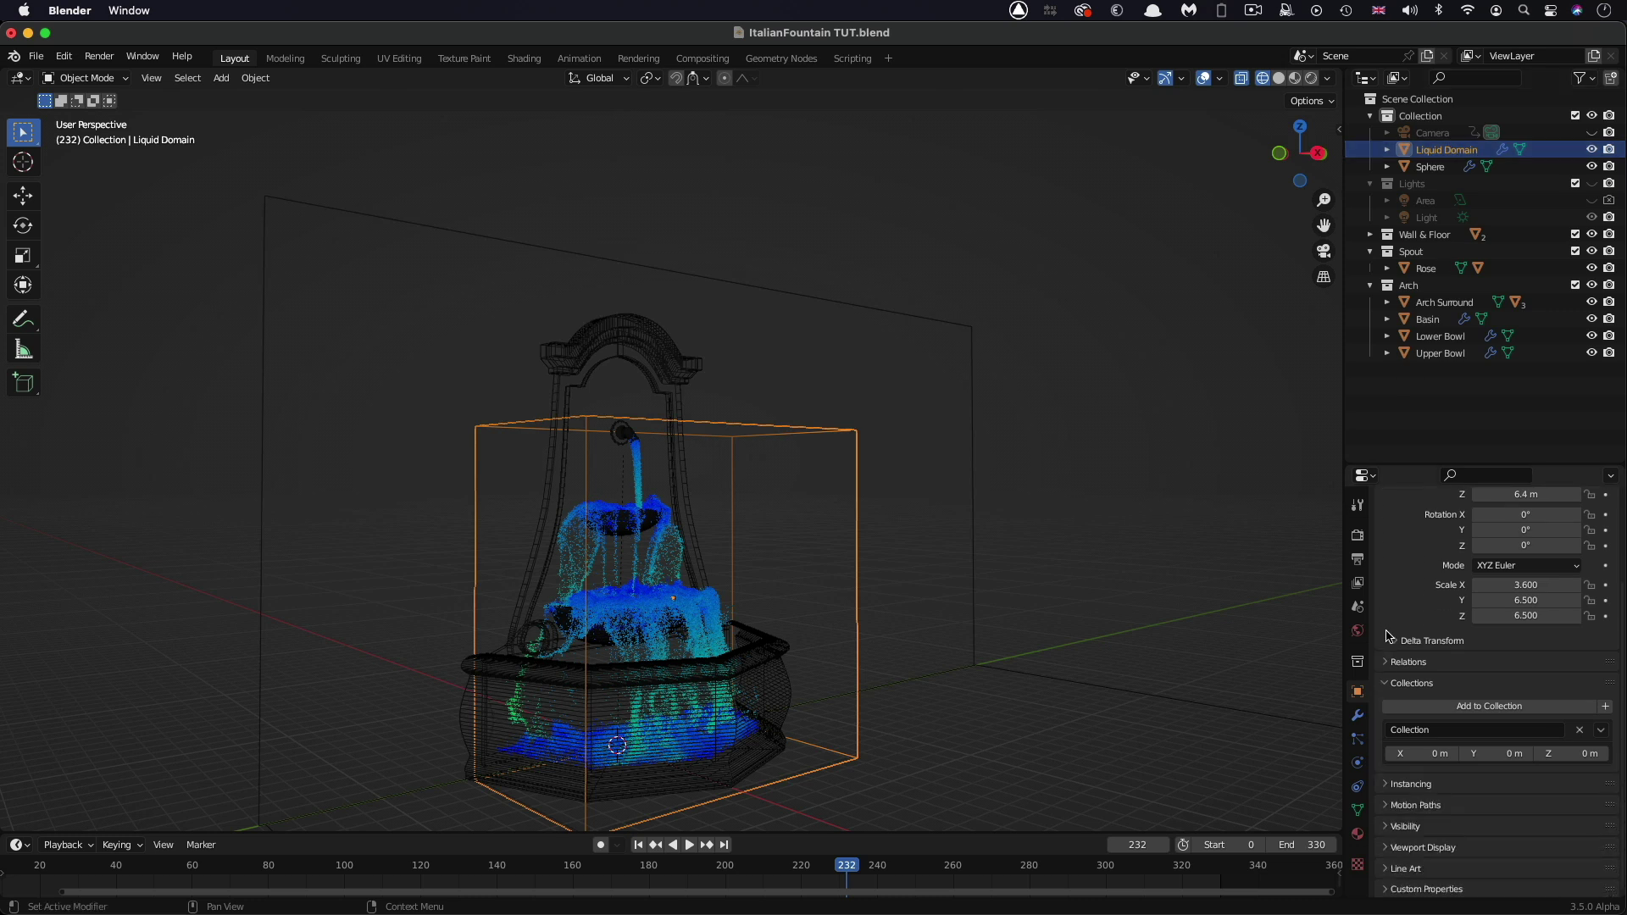
left_click(1358, 764)
scroll(1429, 593, "down", 15)
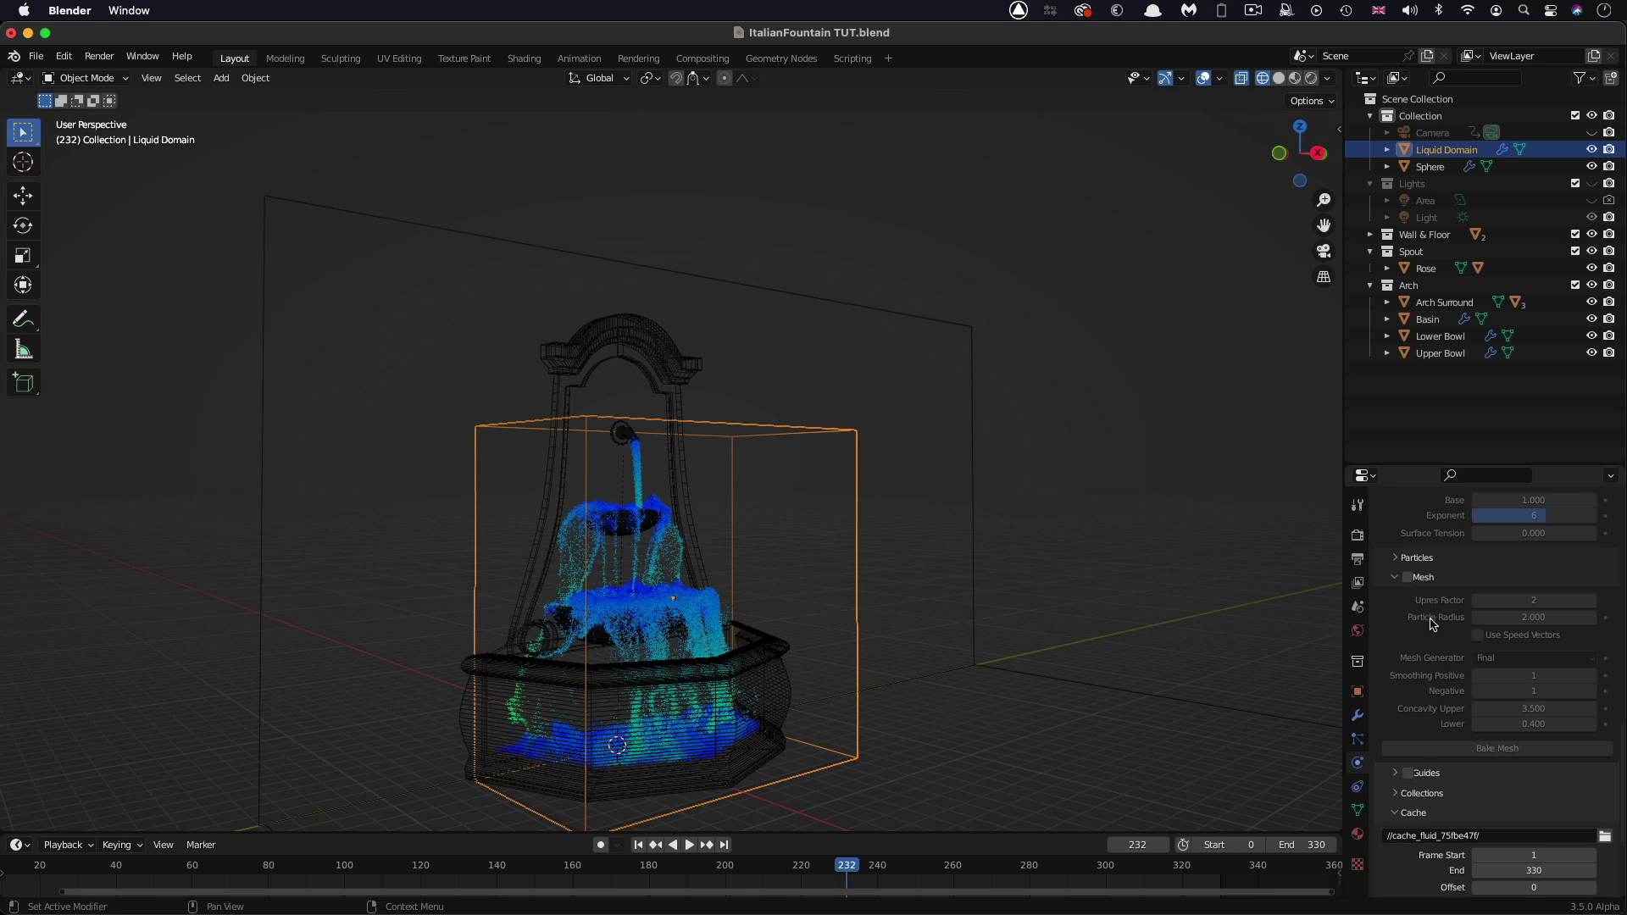
left_click(1408, 577)
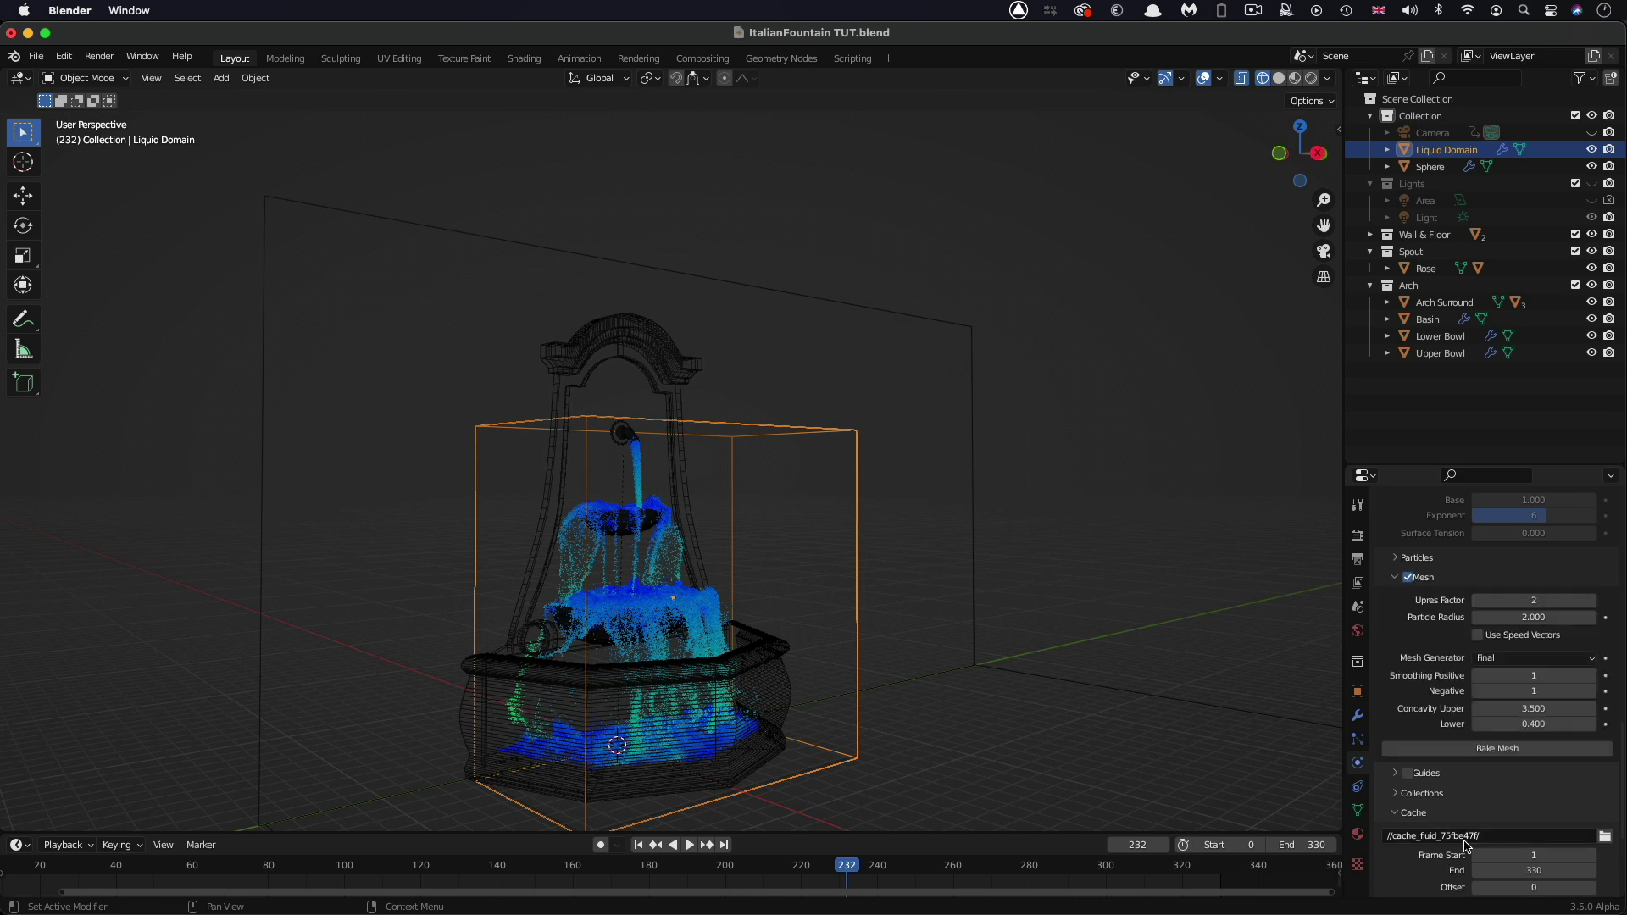
left_click(1564, 600)
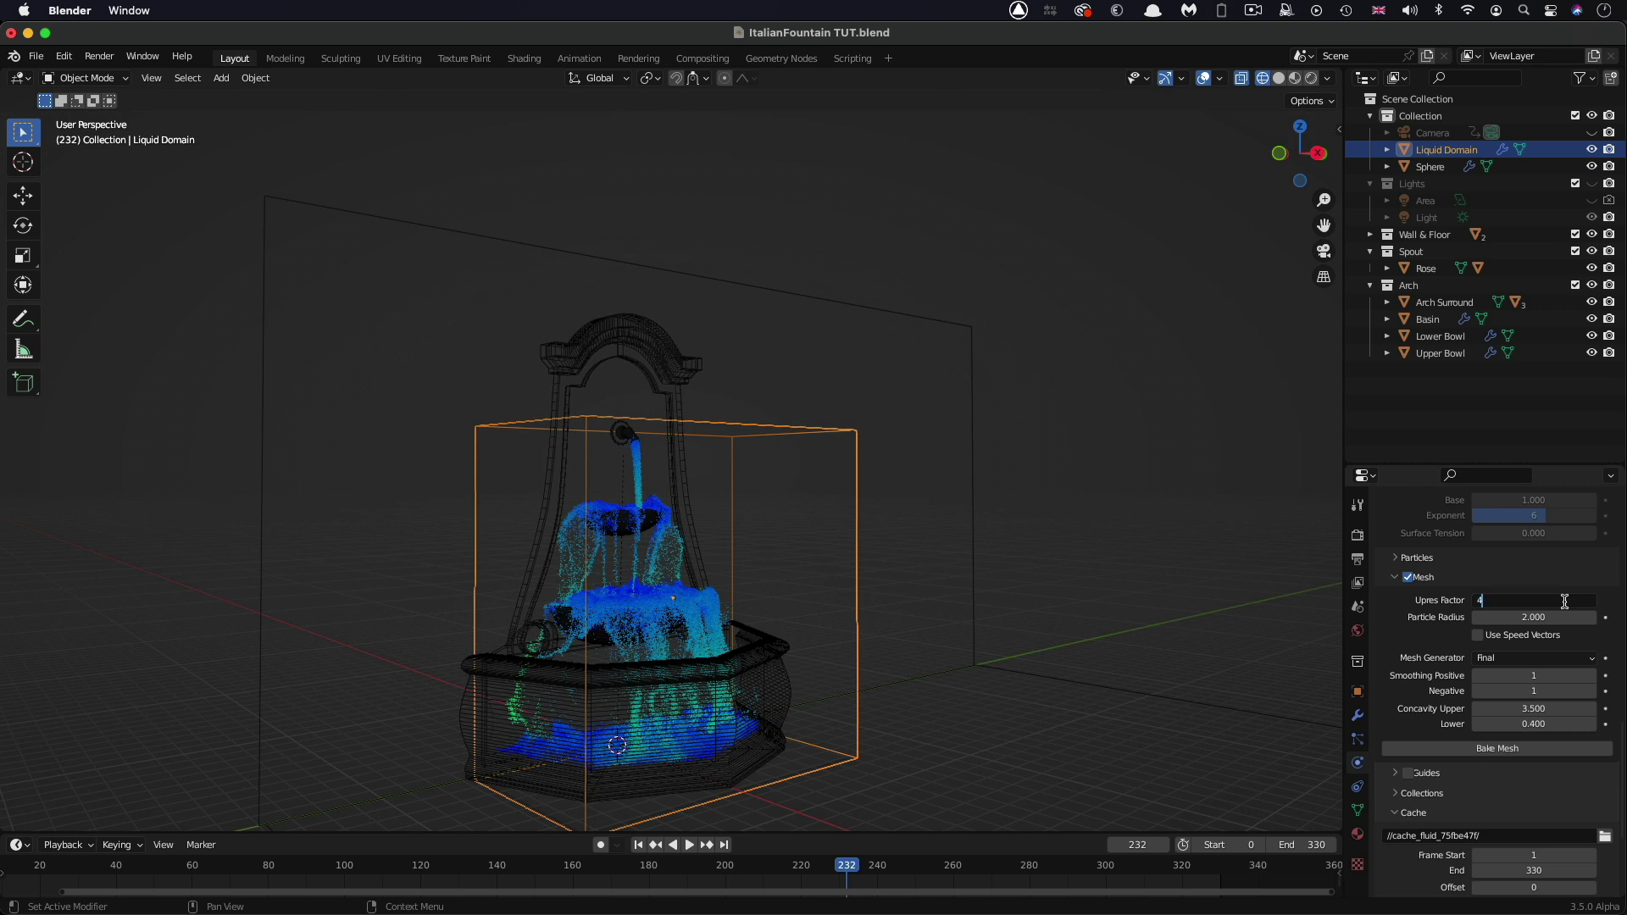
key("Tab")
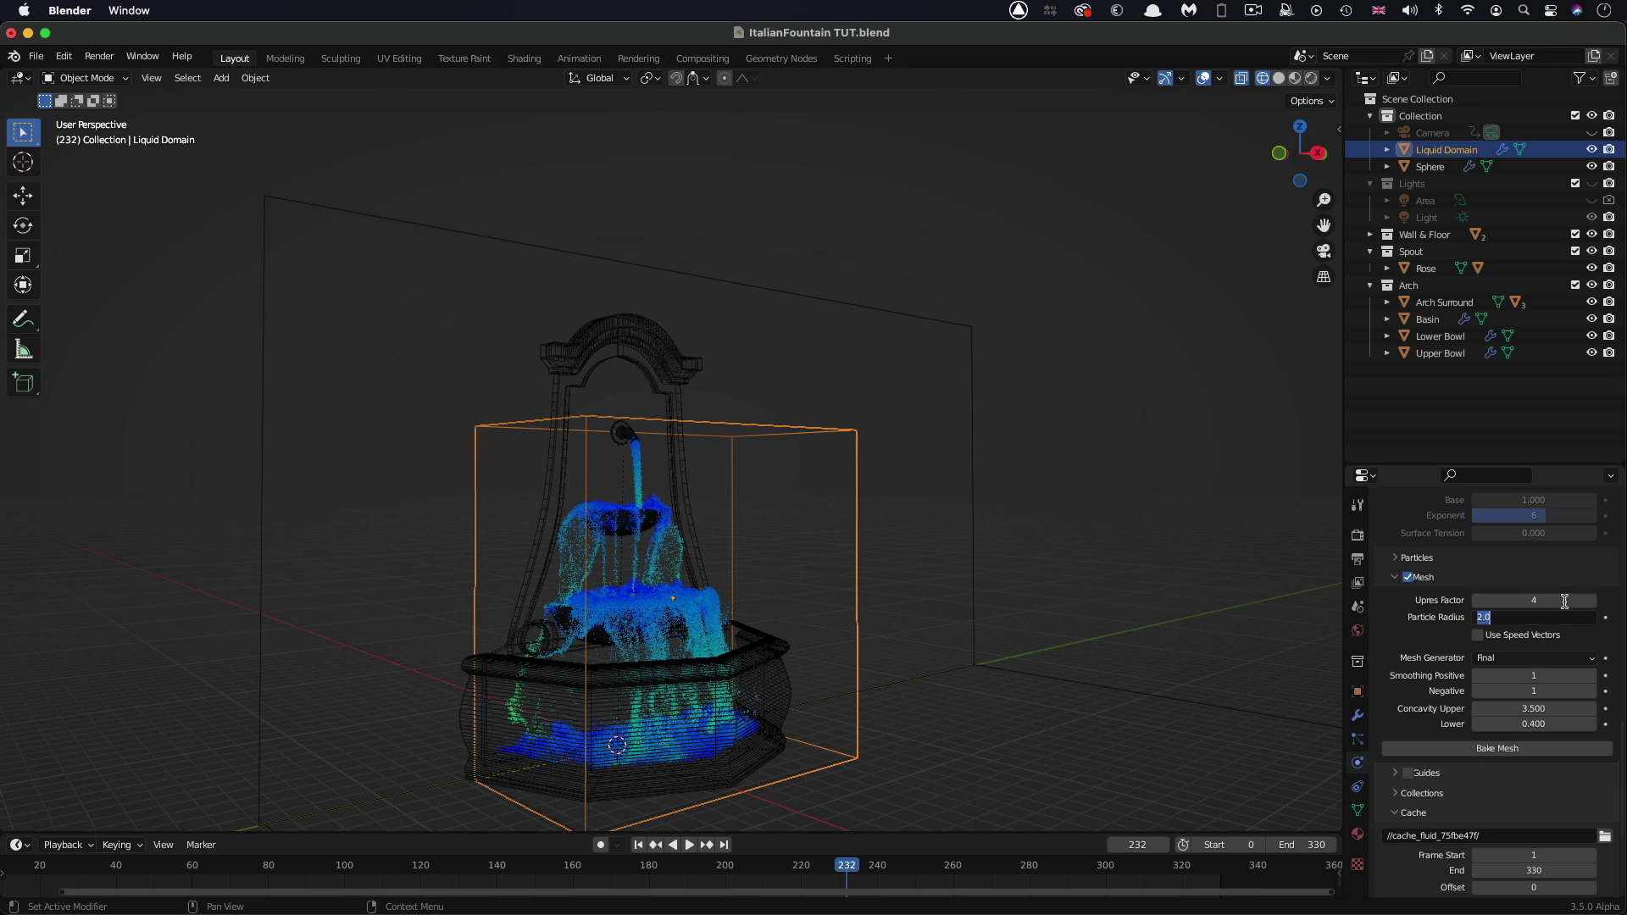
type("1")
key("Return")
Step: Save the file as ItalianFountain TUT.blend
scroll(1402, 660, "down", 1)
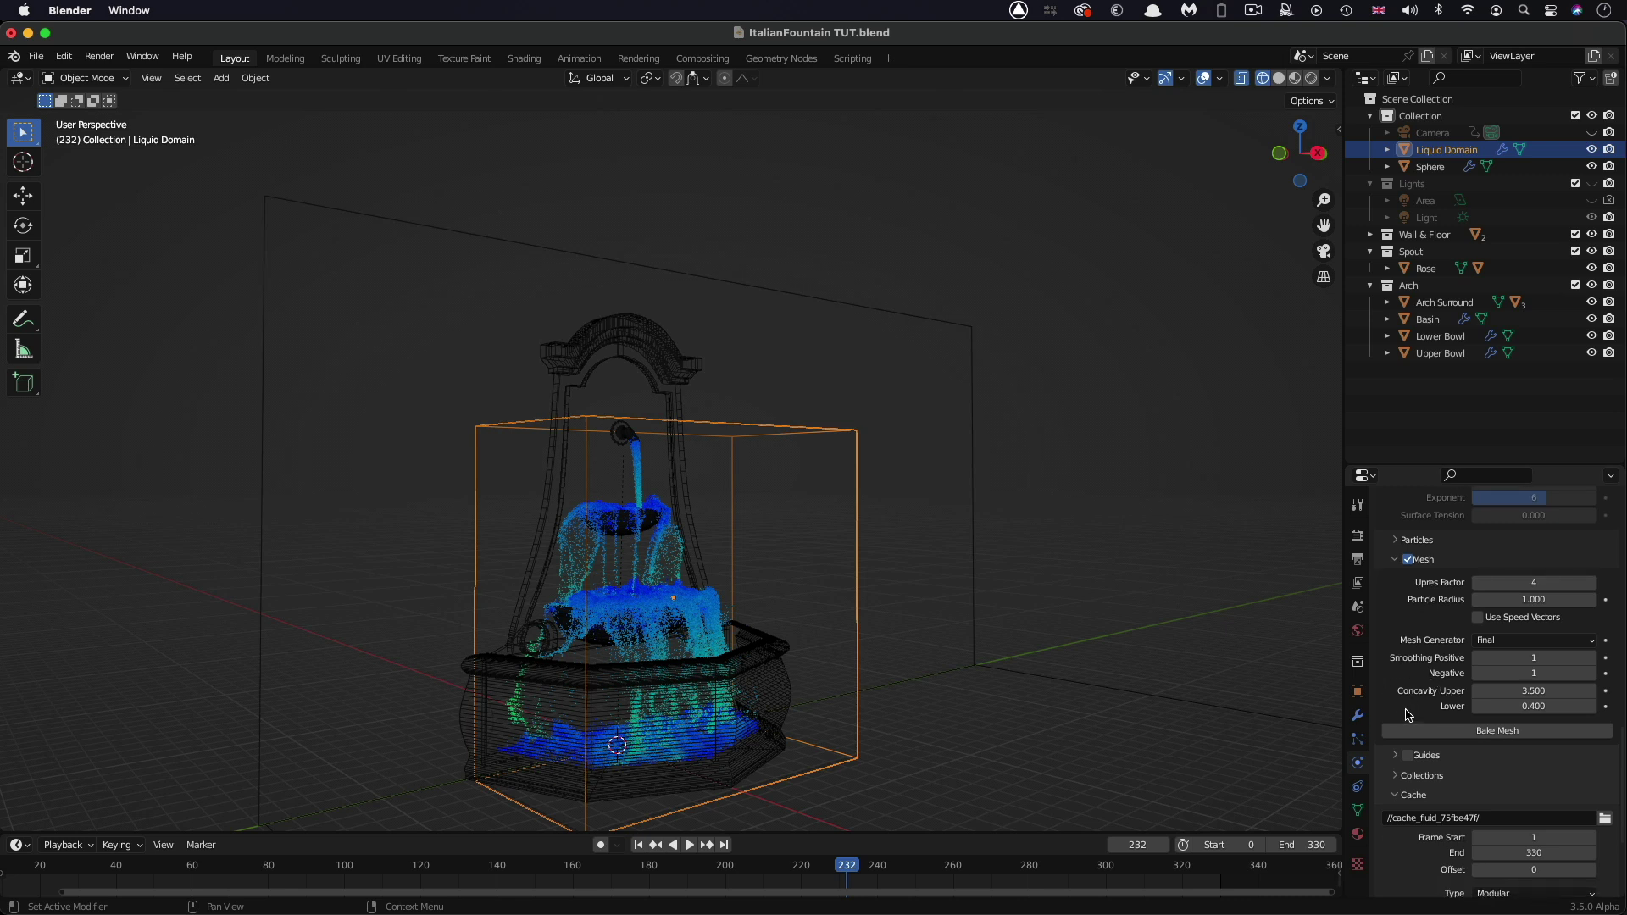
scroll(1408, 716, "down", 3)
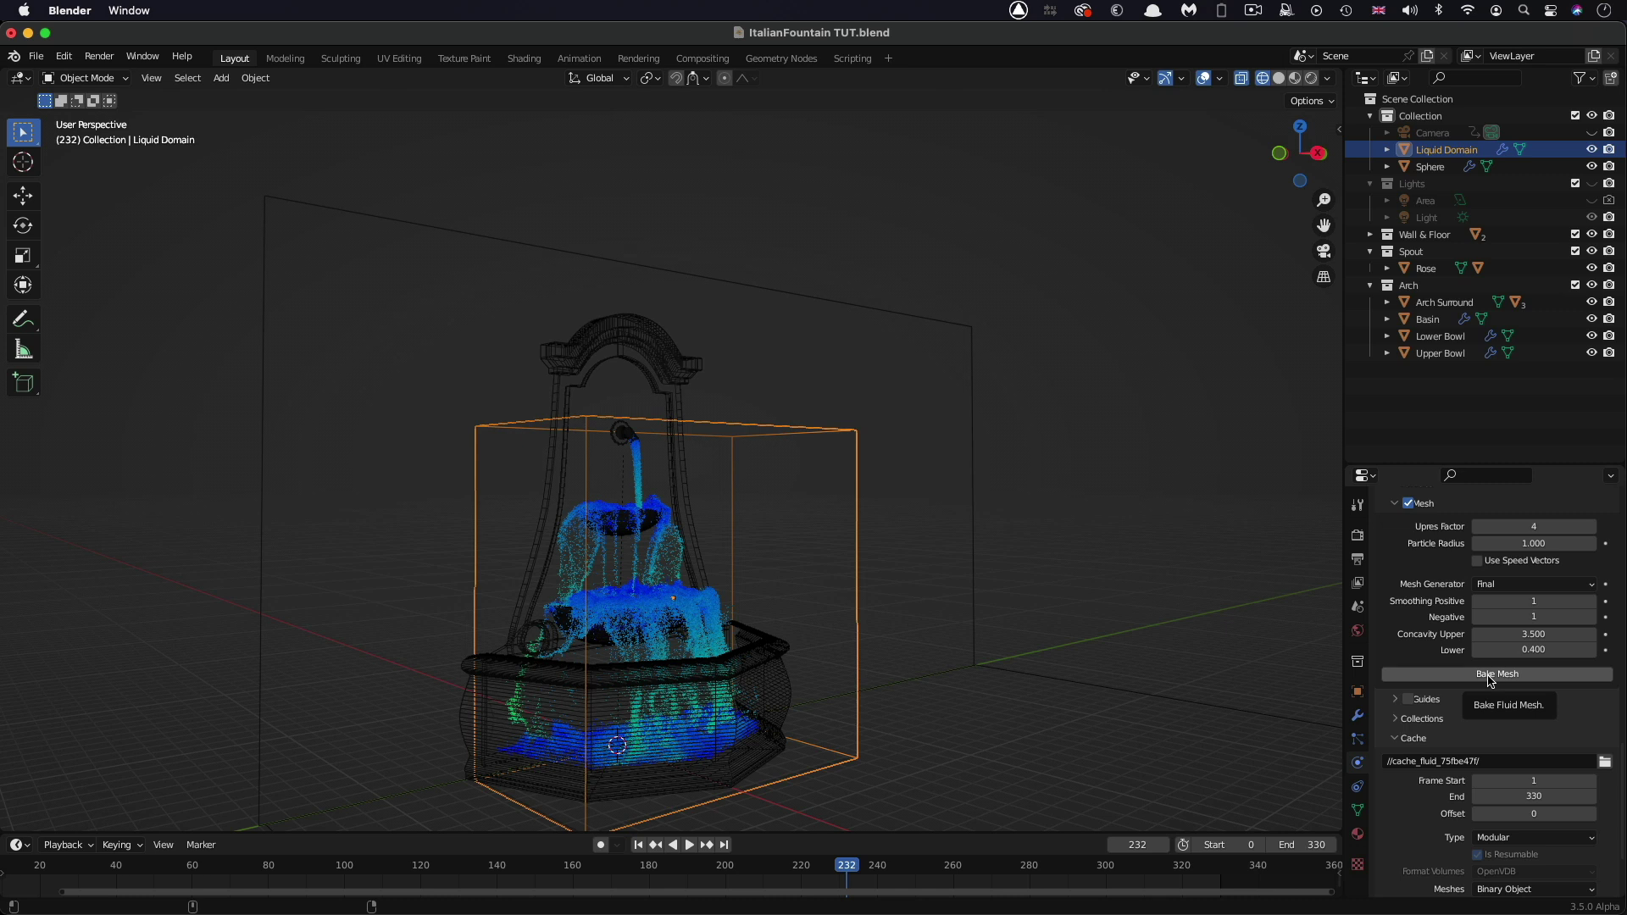
key("super+s")
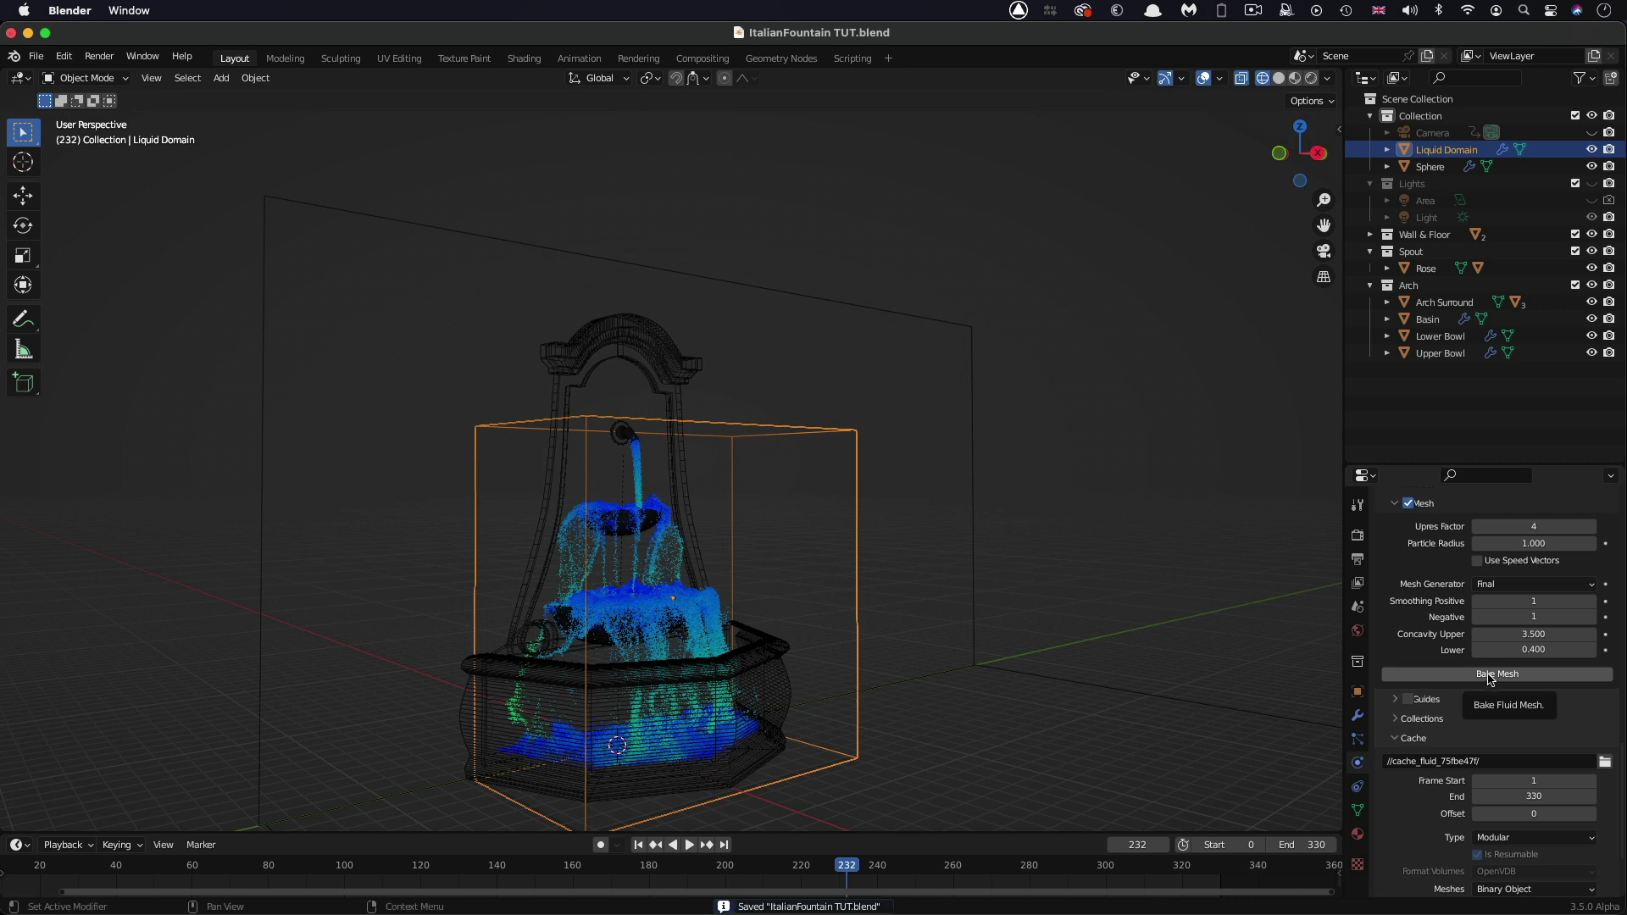
Step: Bake the high-resolution liquid mesh and view frame 198 in rendered shading
left_click(1490, 676)
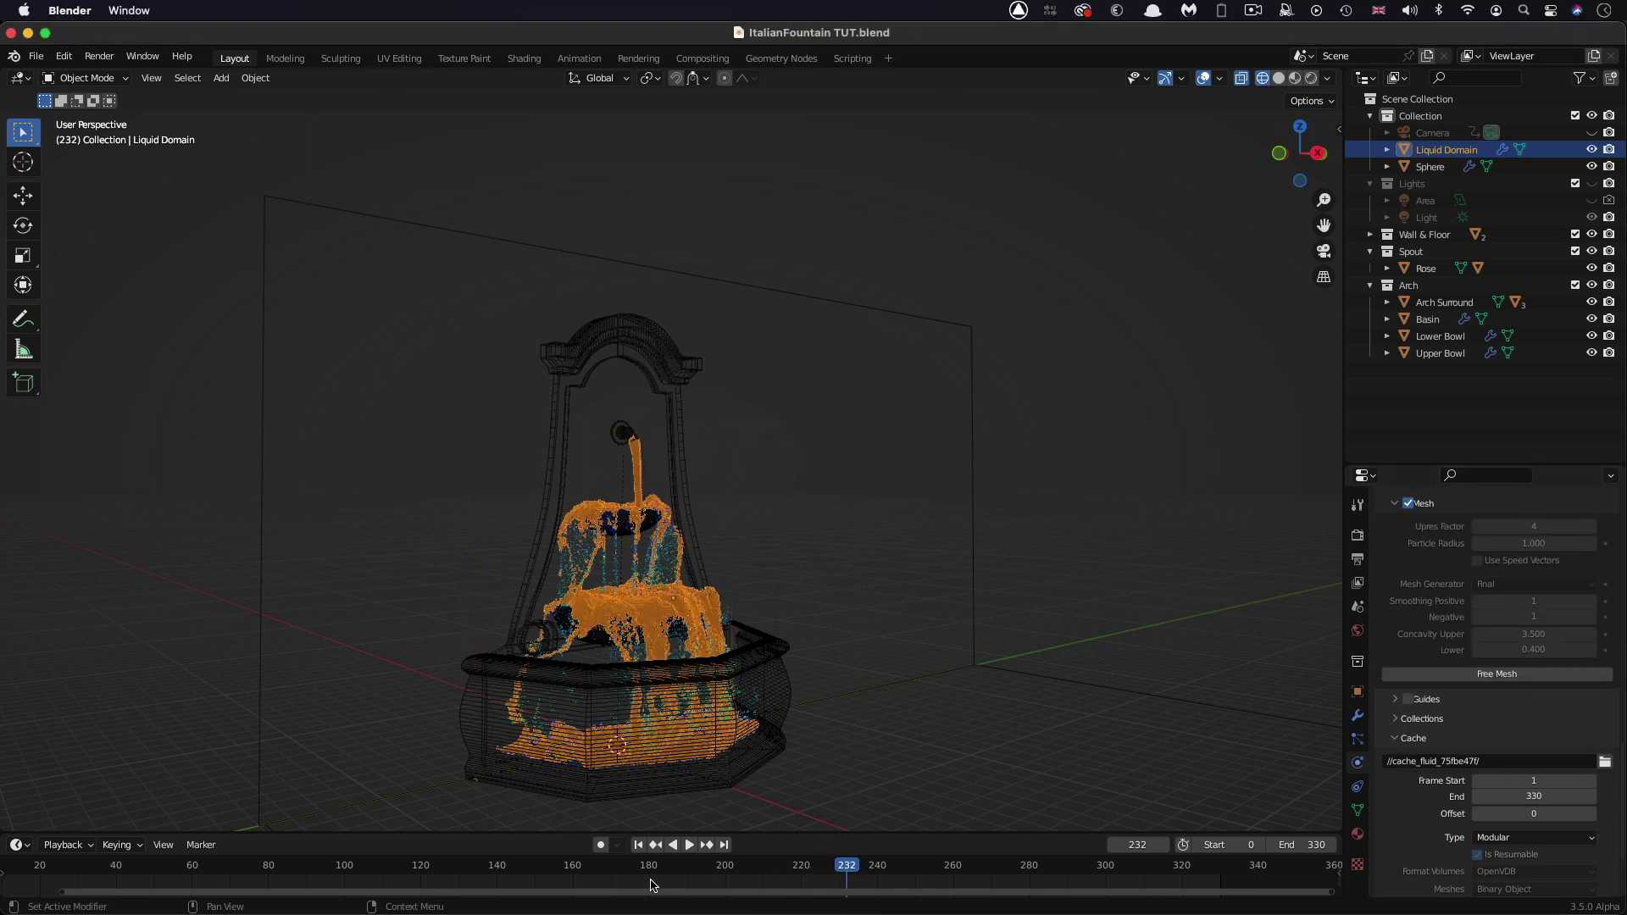
left_click_drag(653, 885, 717, 868)
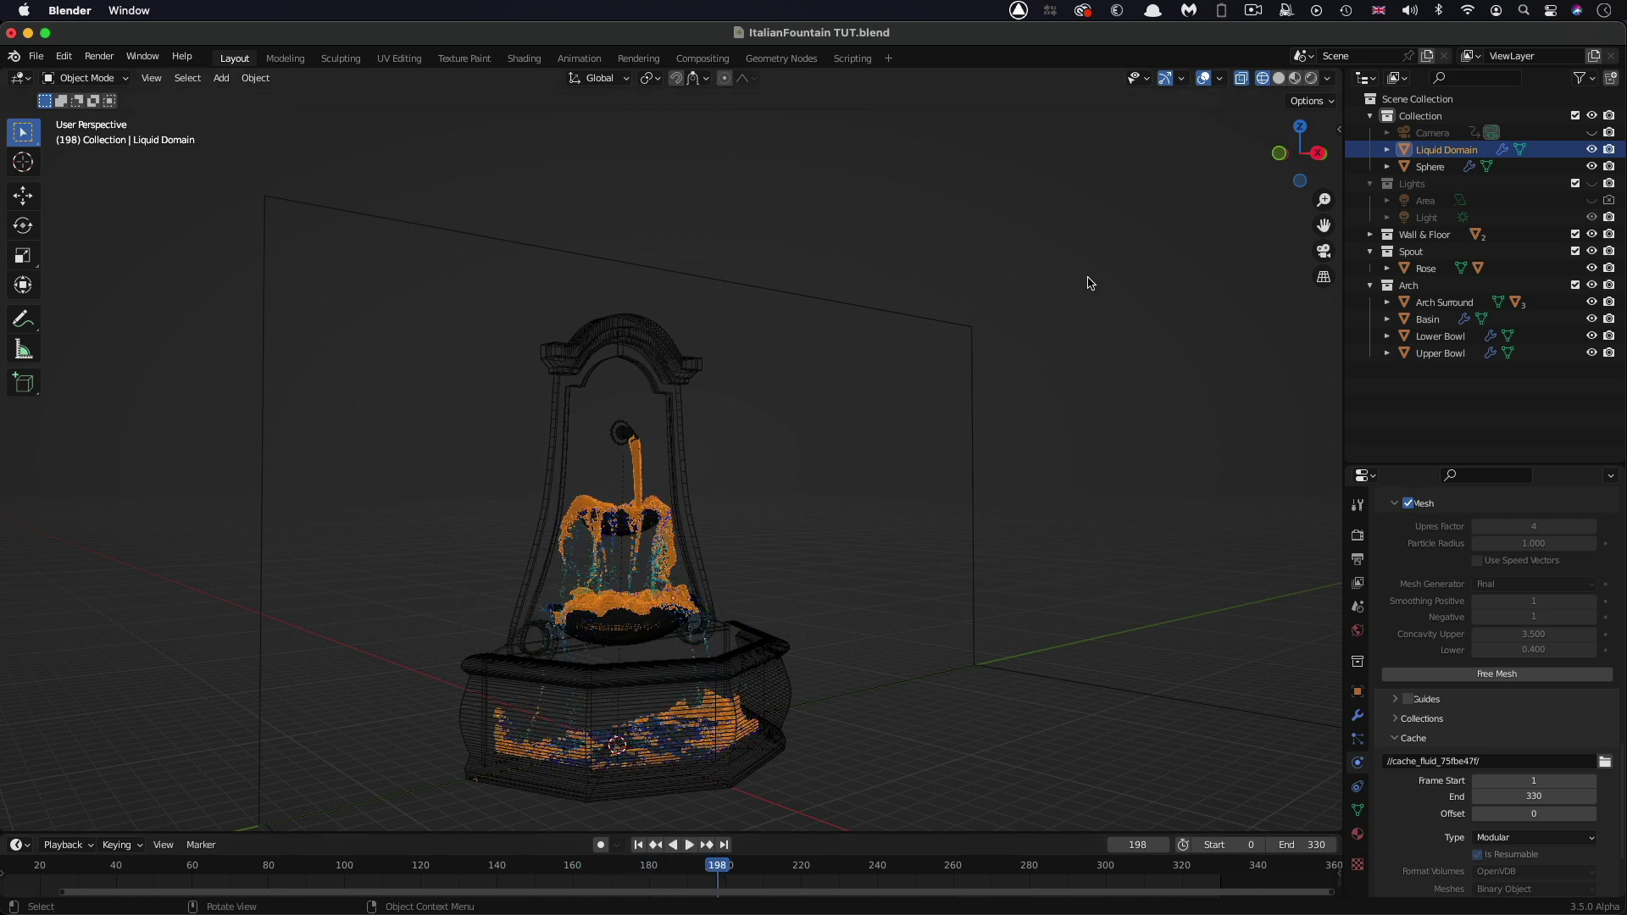
left_click(1311, 78)
Step: Render a still of frame 198, inspect the result, and close the render window
left_click(180, 57)
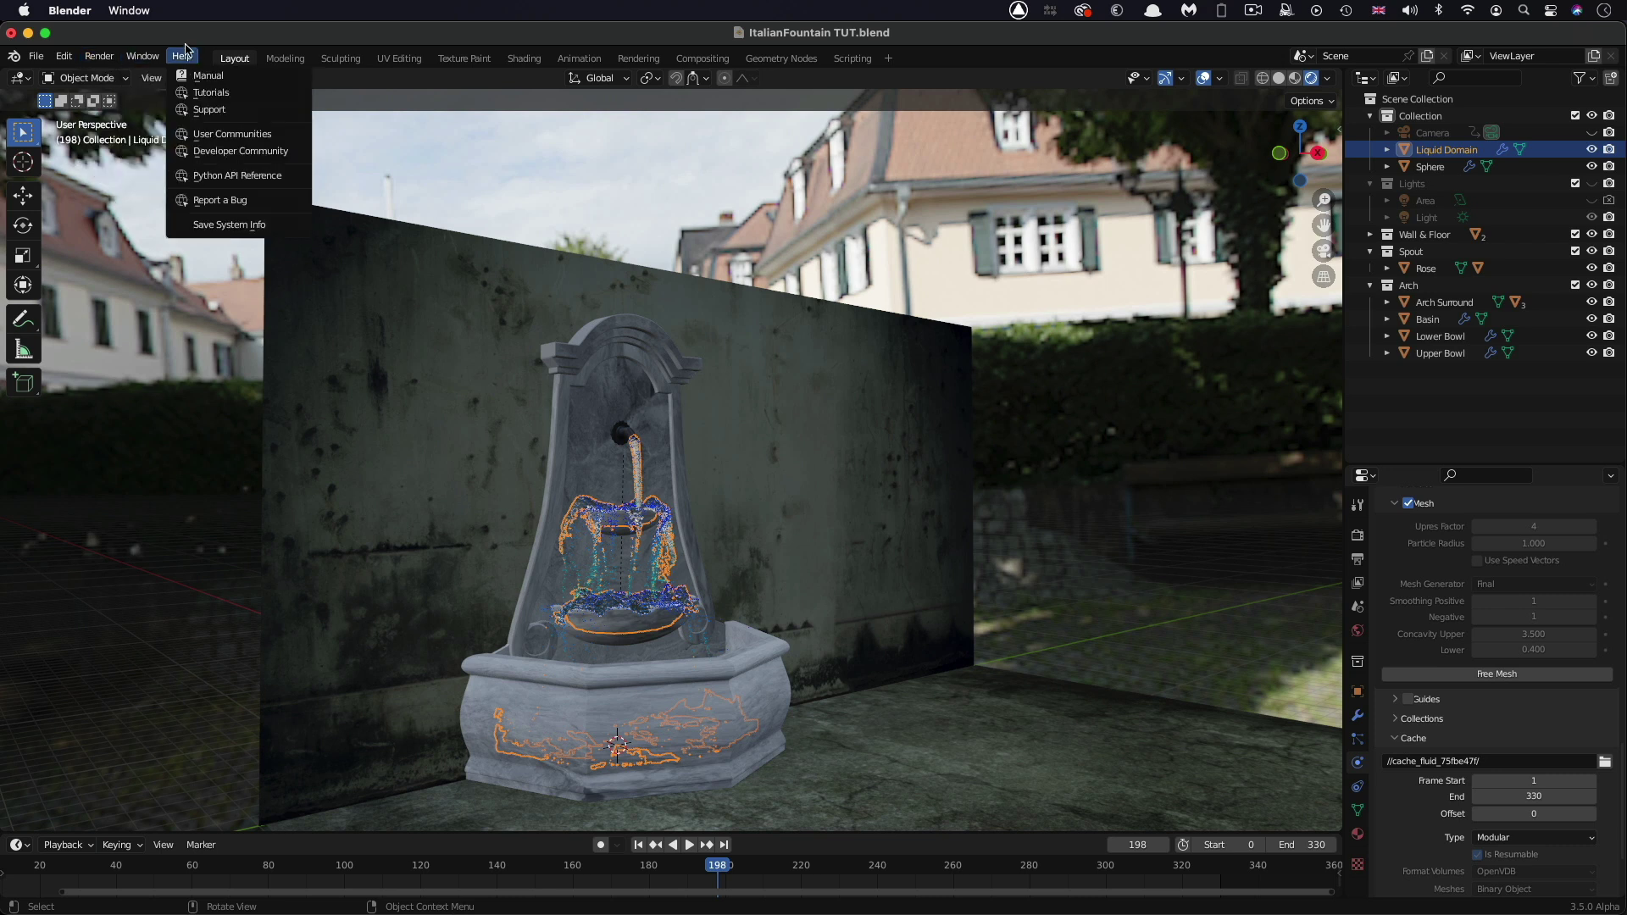
left_click(99, 56)
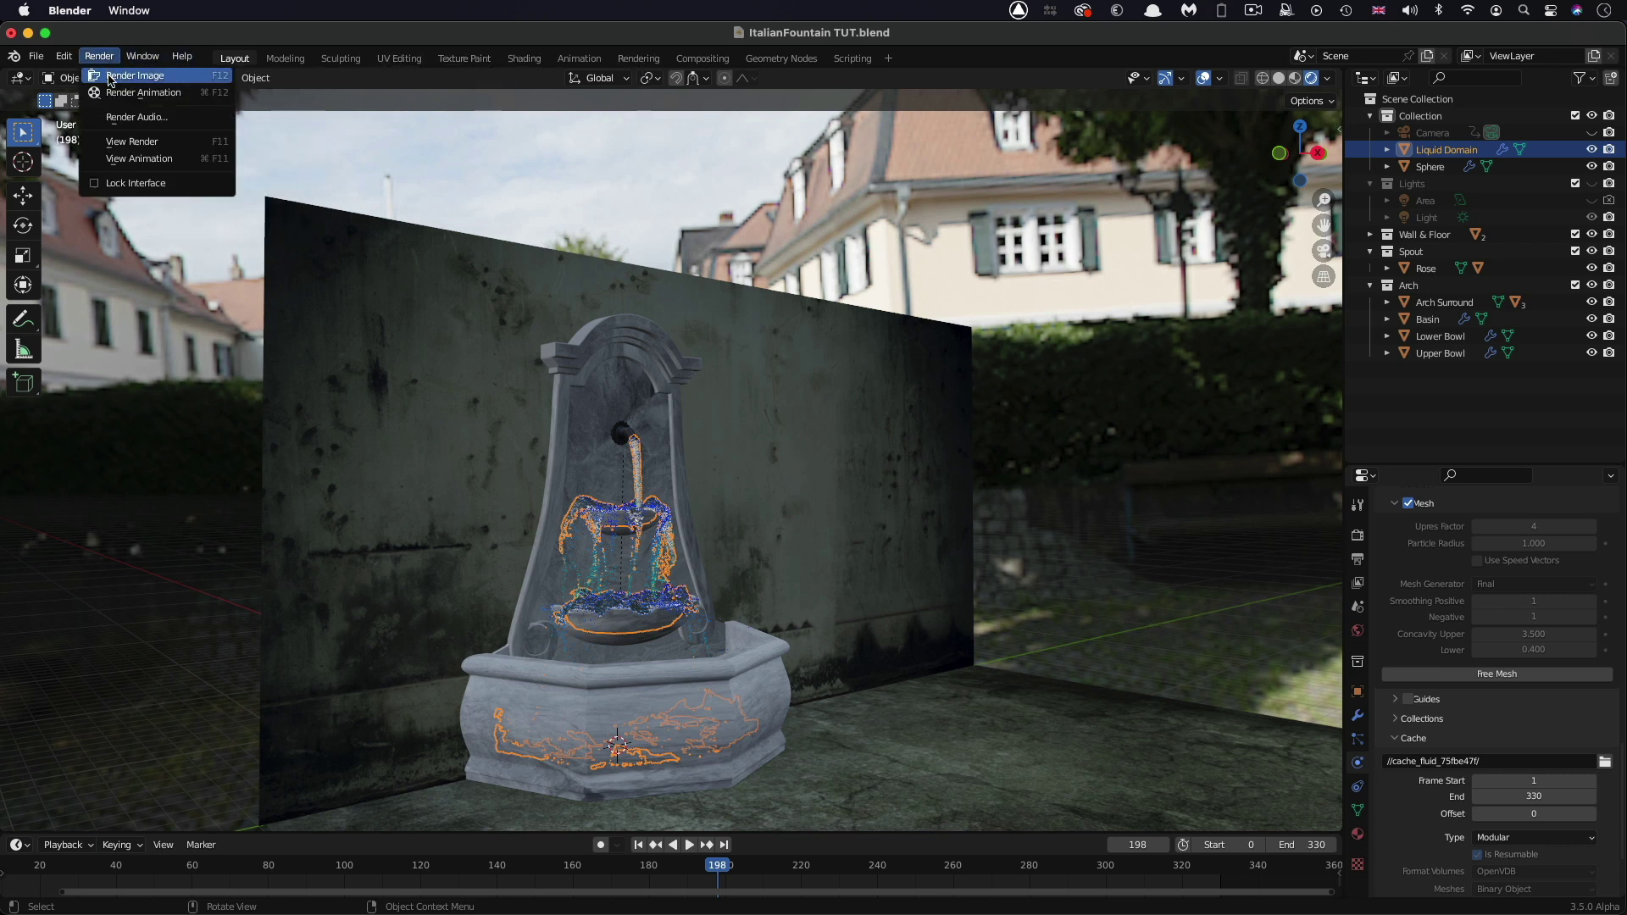
left_click(109, 77)
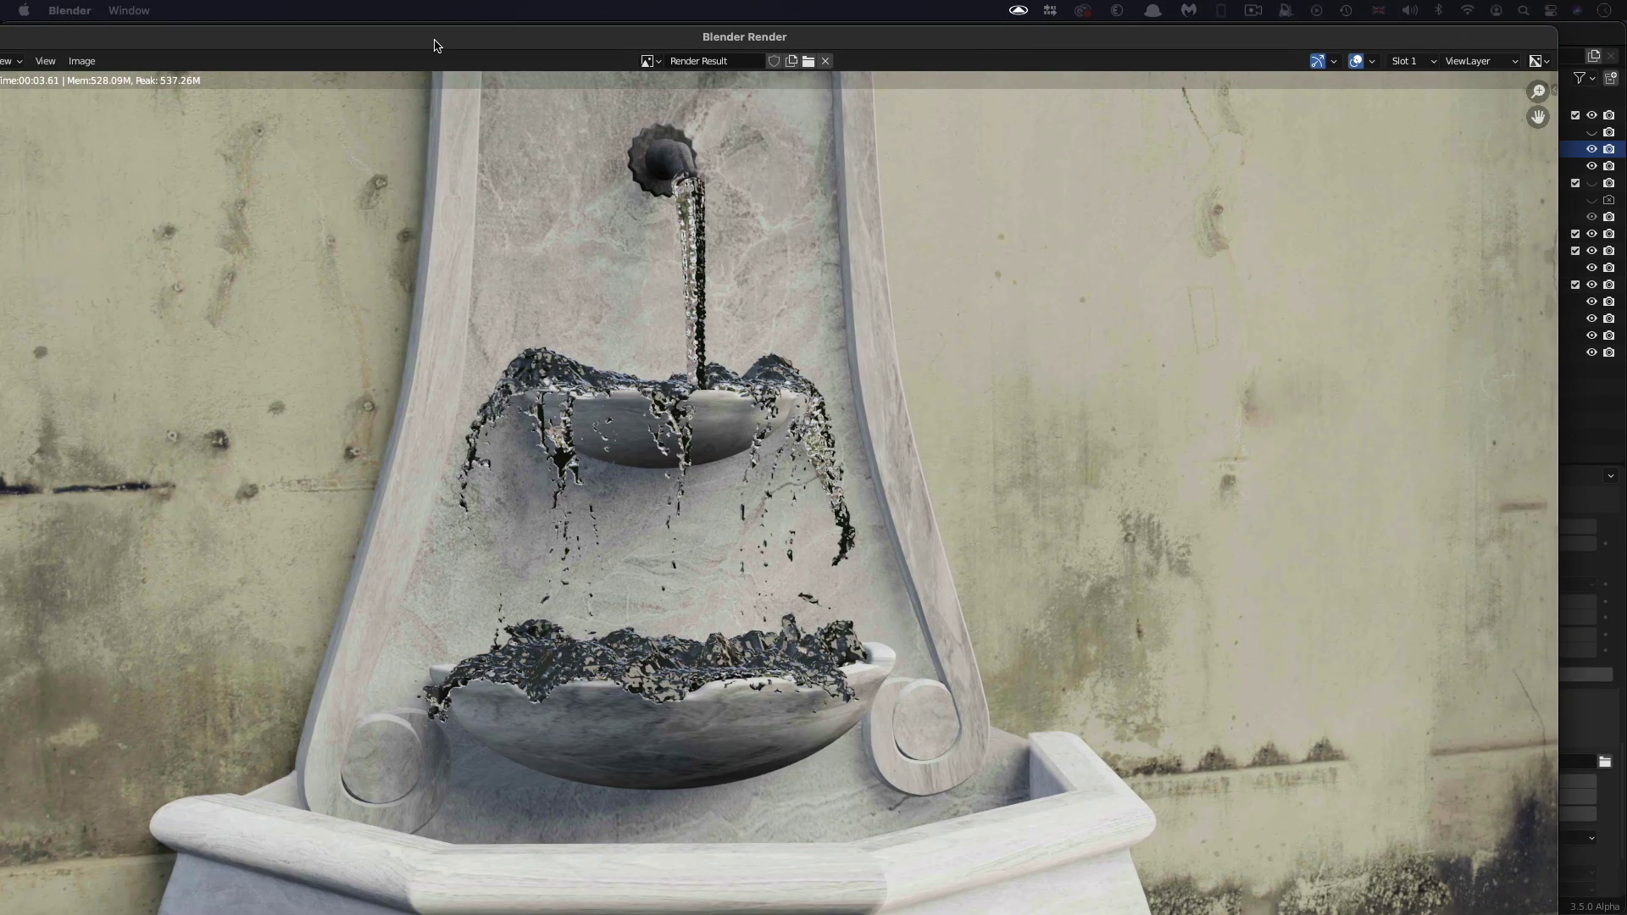
left_click_drag(428, 56, 508, 32)
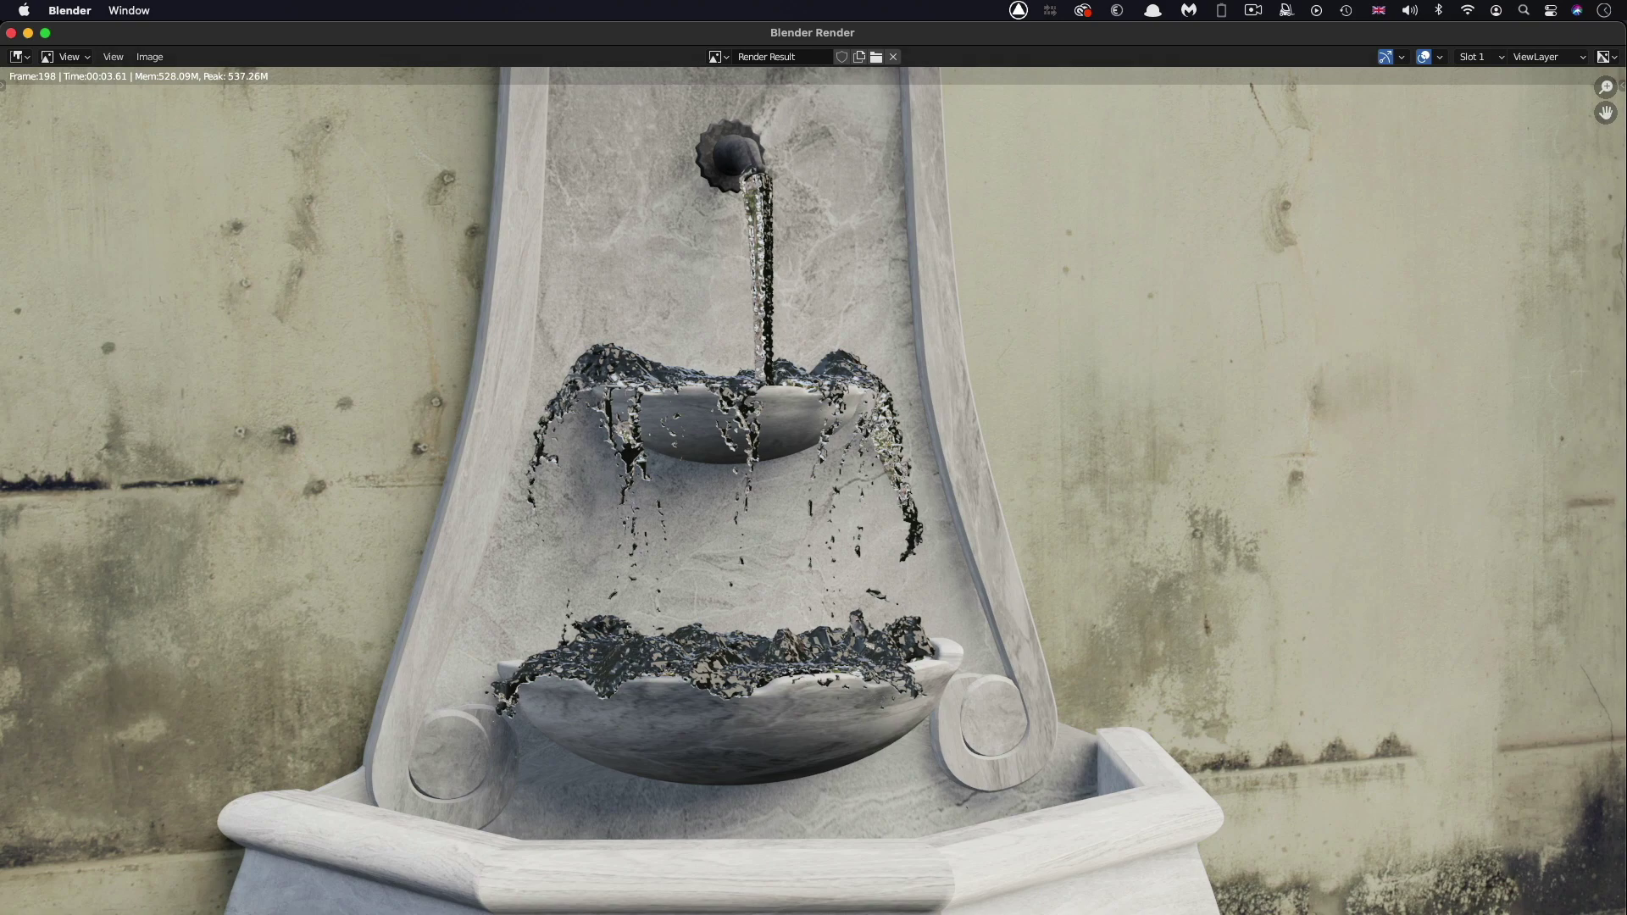
key("Escape")
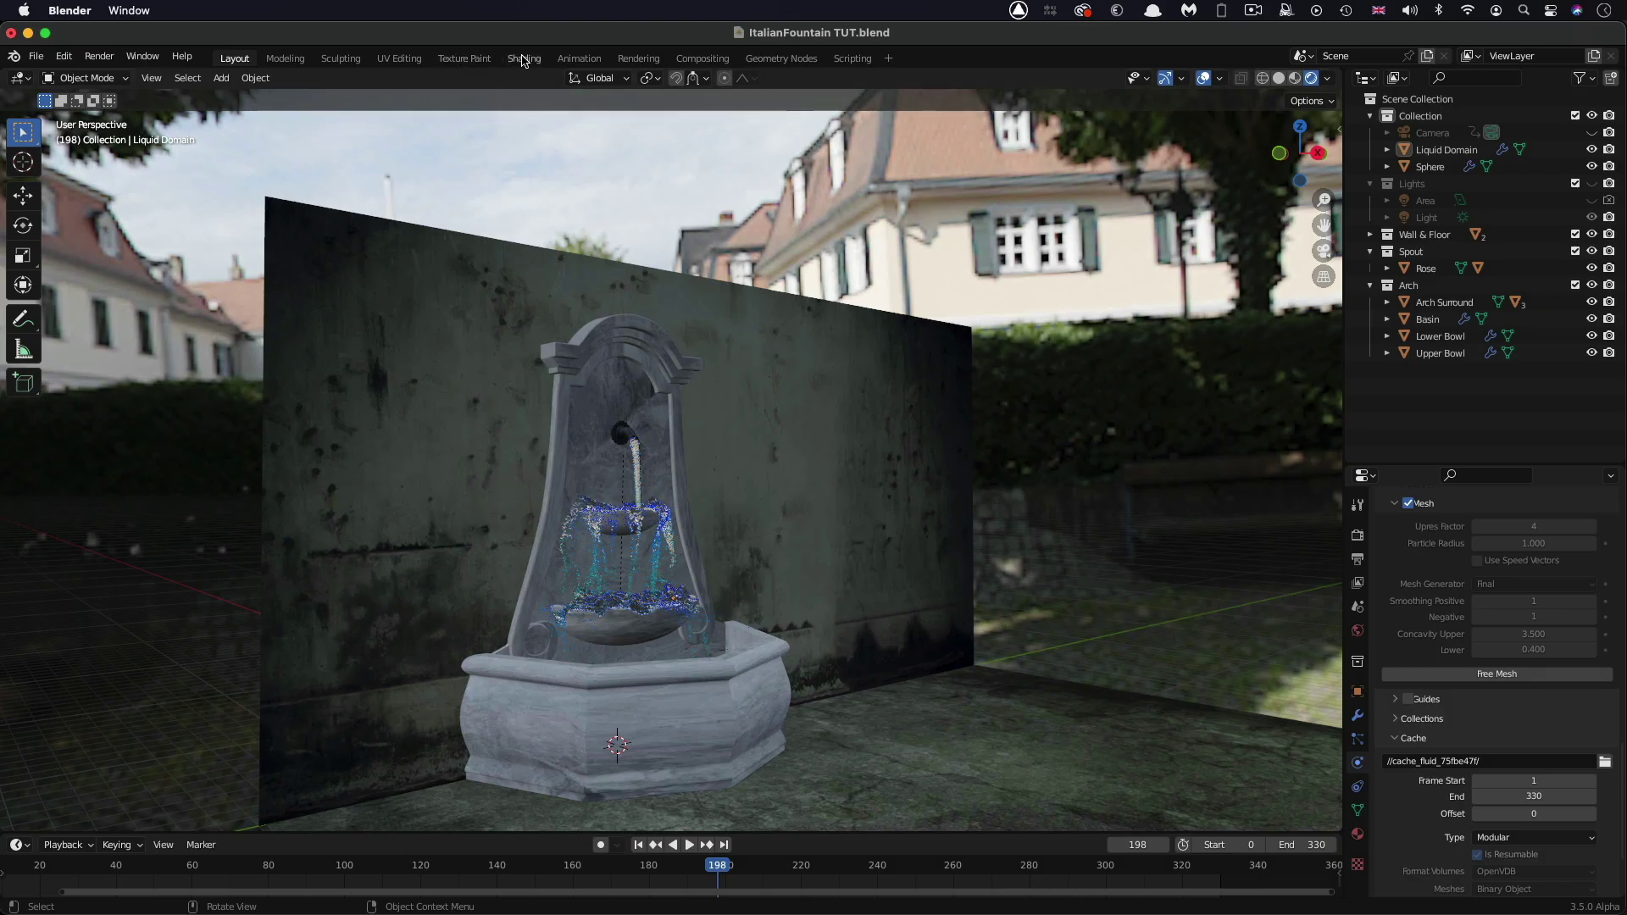
Step: In the Shading workspace, inspect Material.001's Glass BSDF (IOR 1.330) and Volume Absorption nodes
left_click(523, 60)
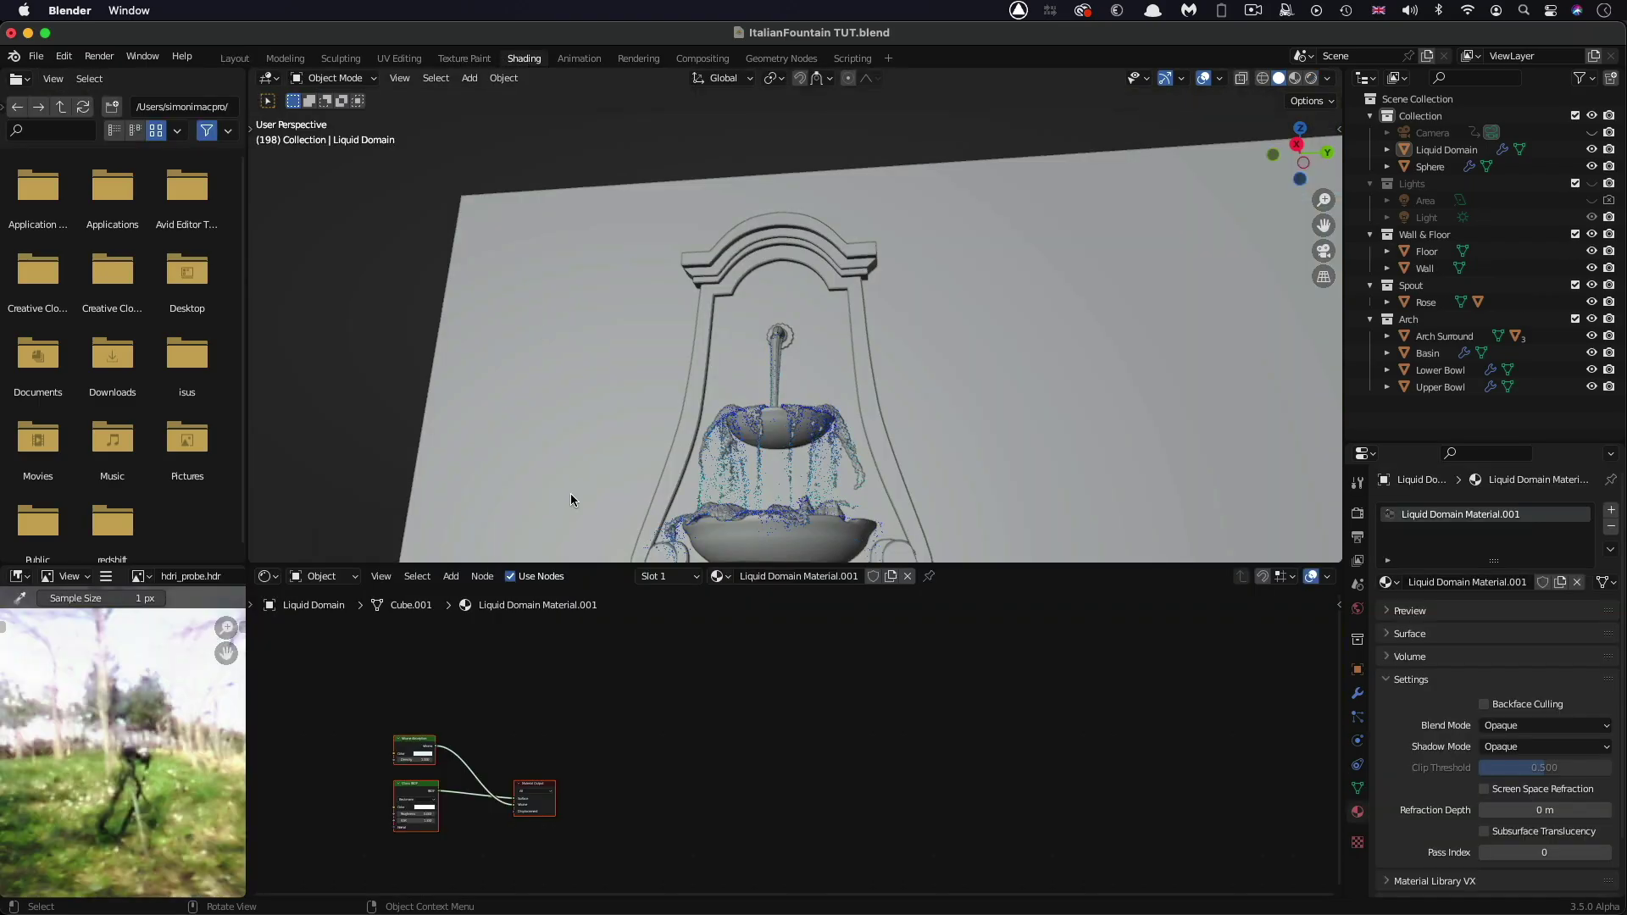
left_click(728, 576)
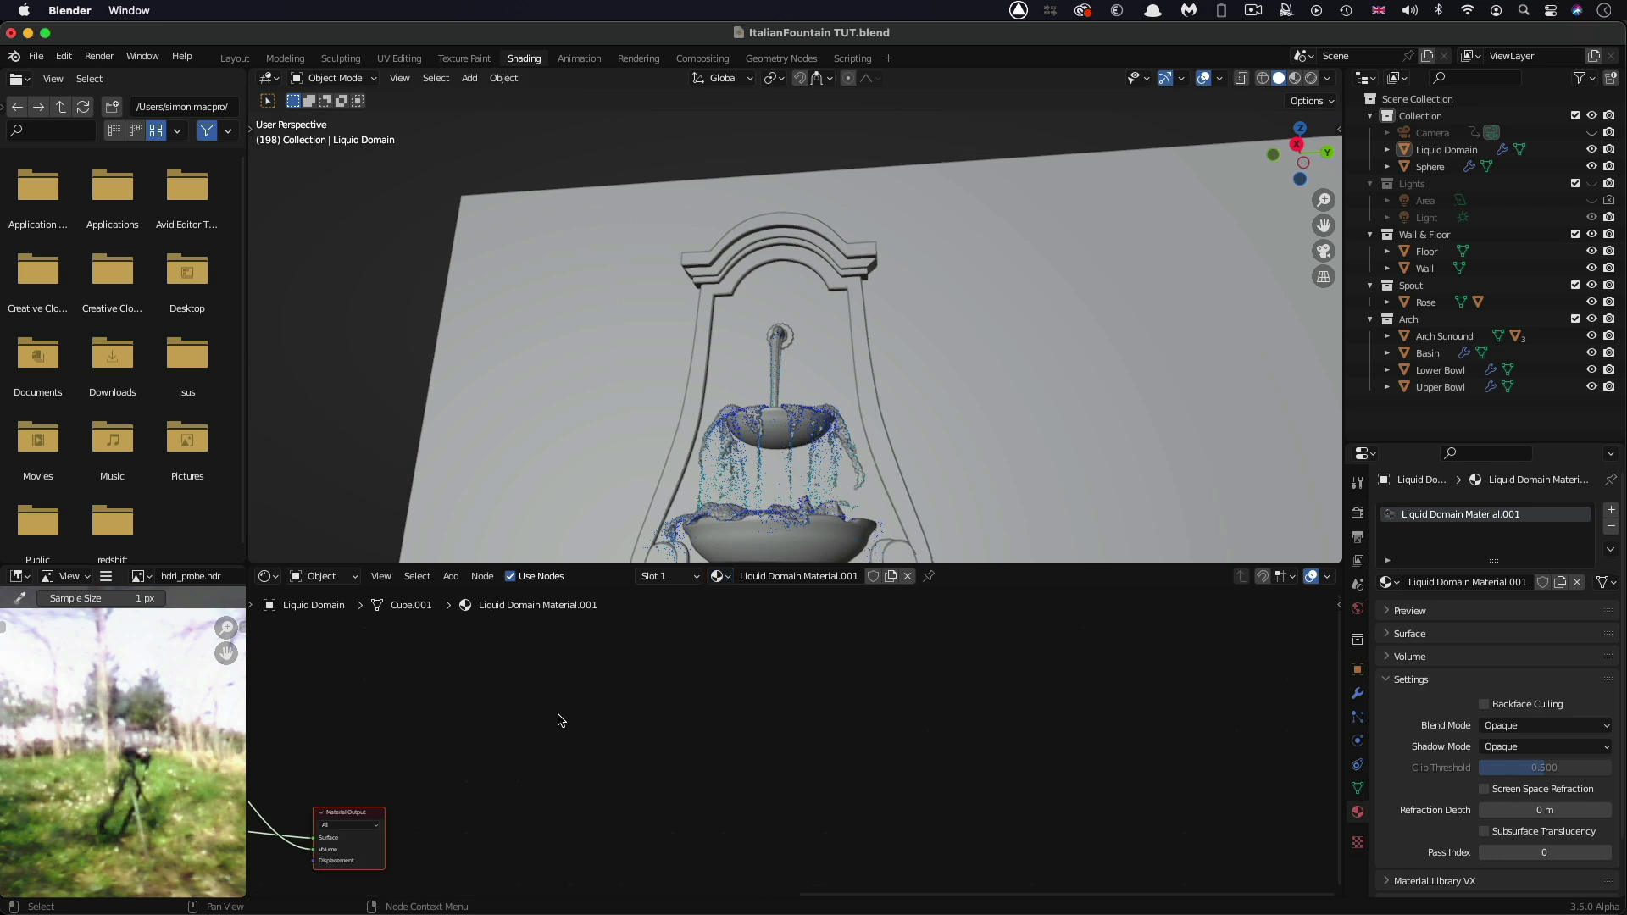
scroll(515, 726, "left", 3)
scroll(515, 726, "left", 10)
scroll(515, 725, "down", 3)
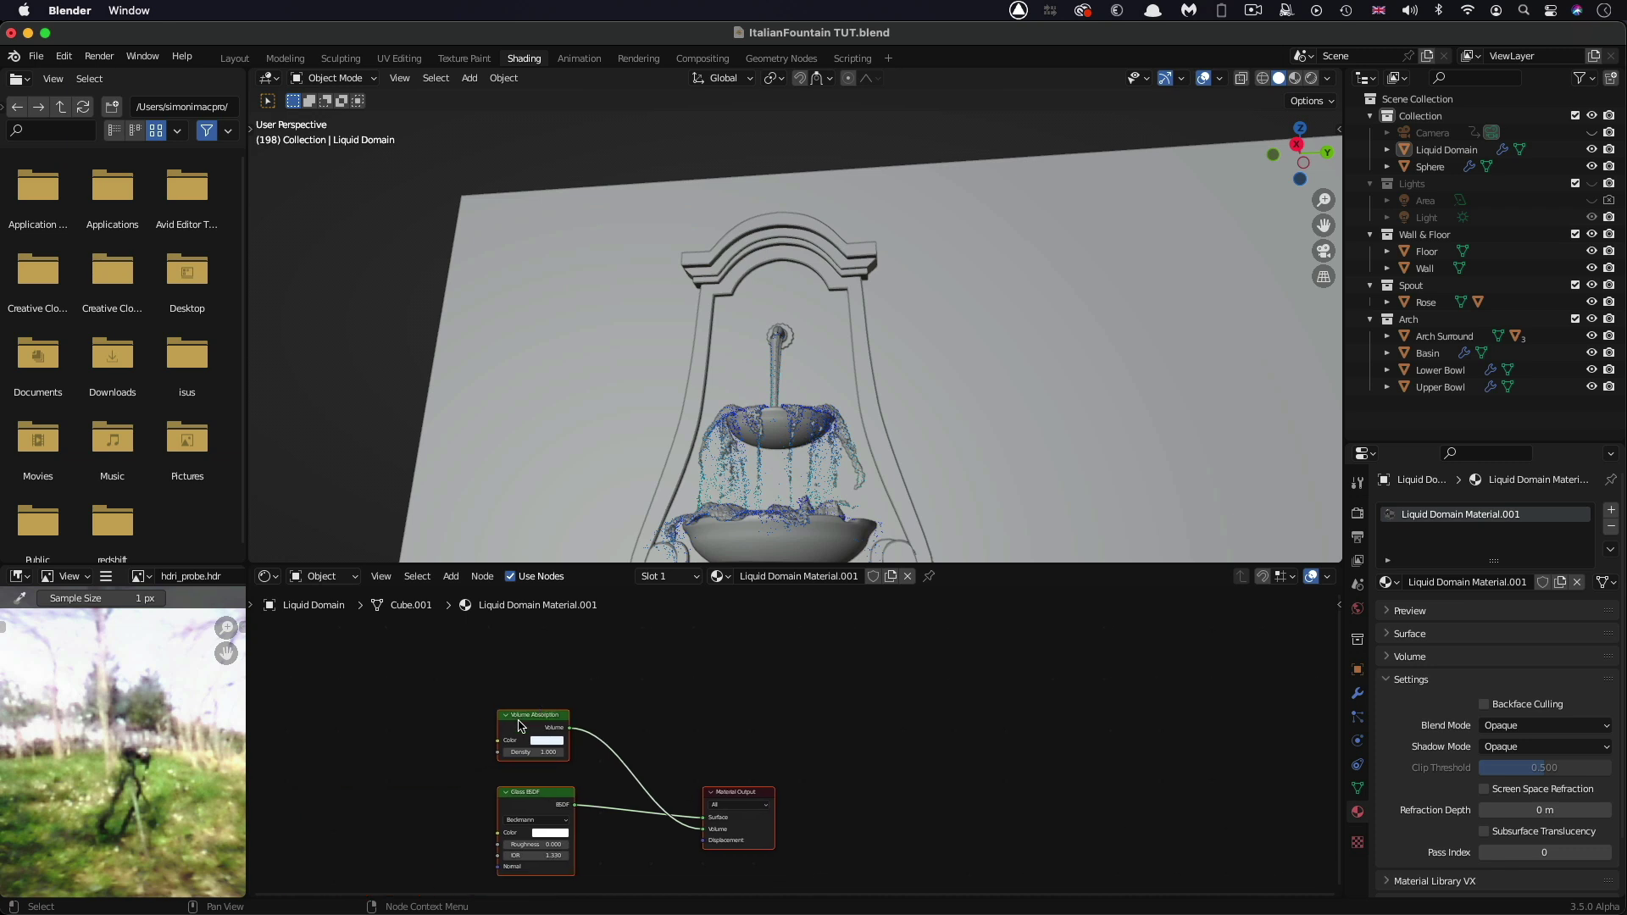
scroll(615, 756, "up", 5)
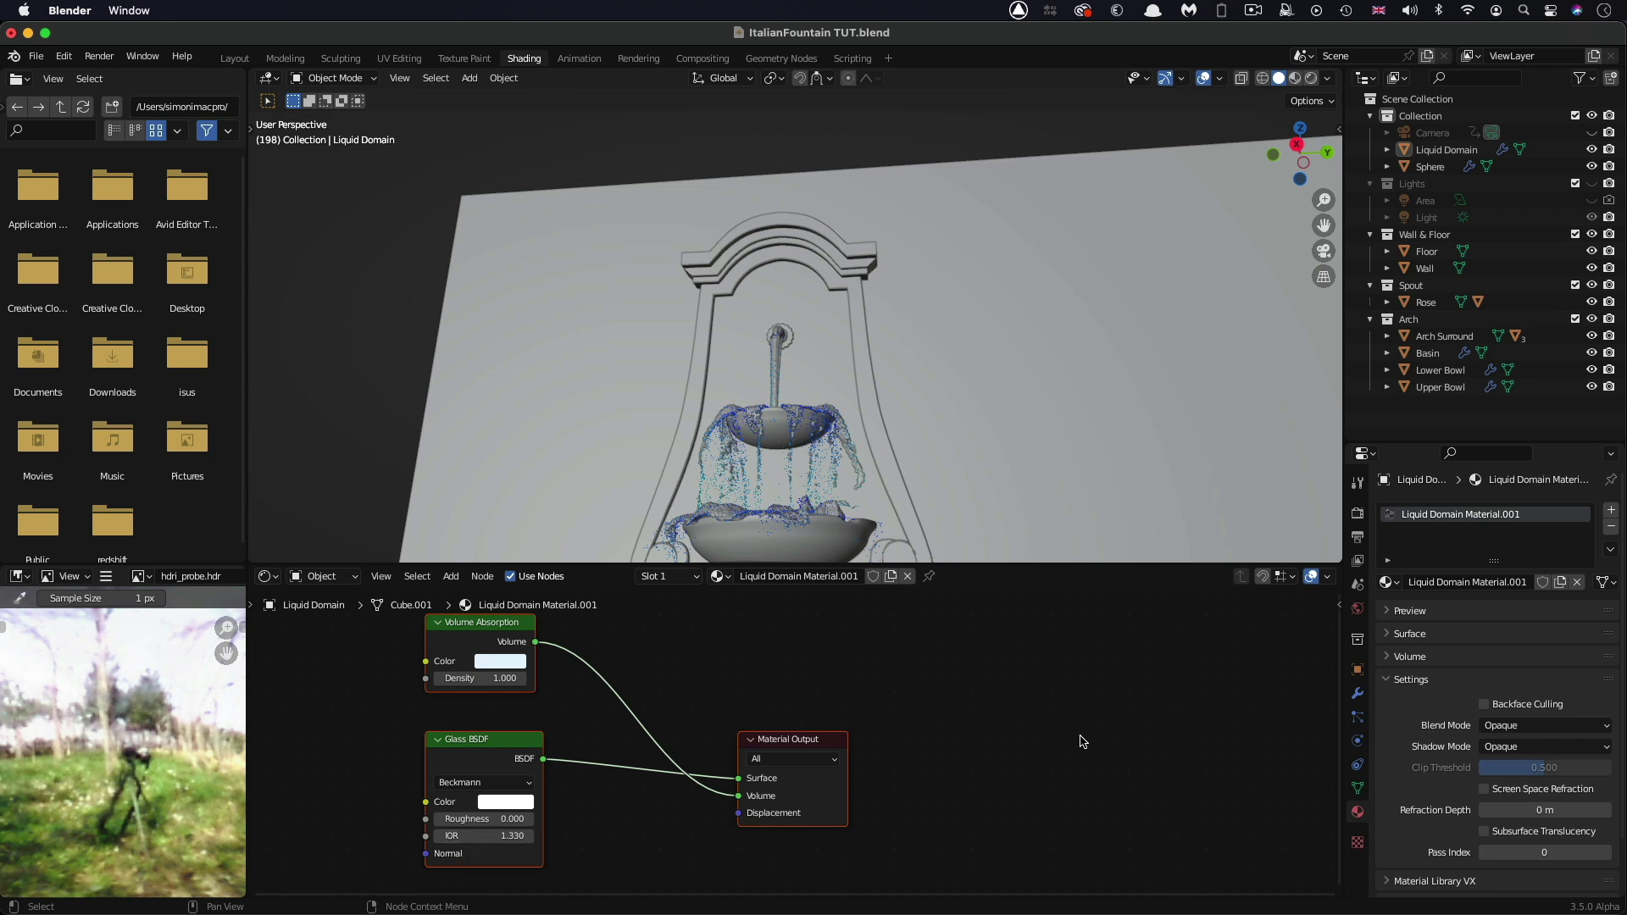
left_click_drag(945, 565, 932, 633)
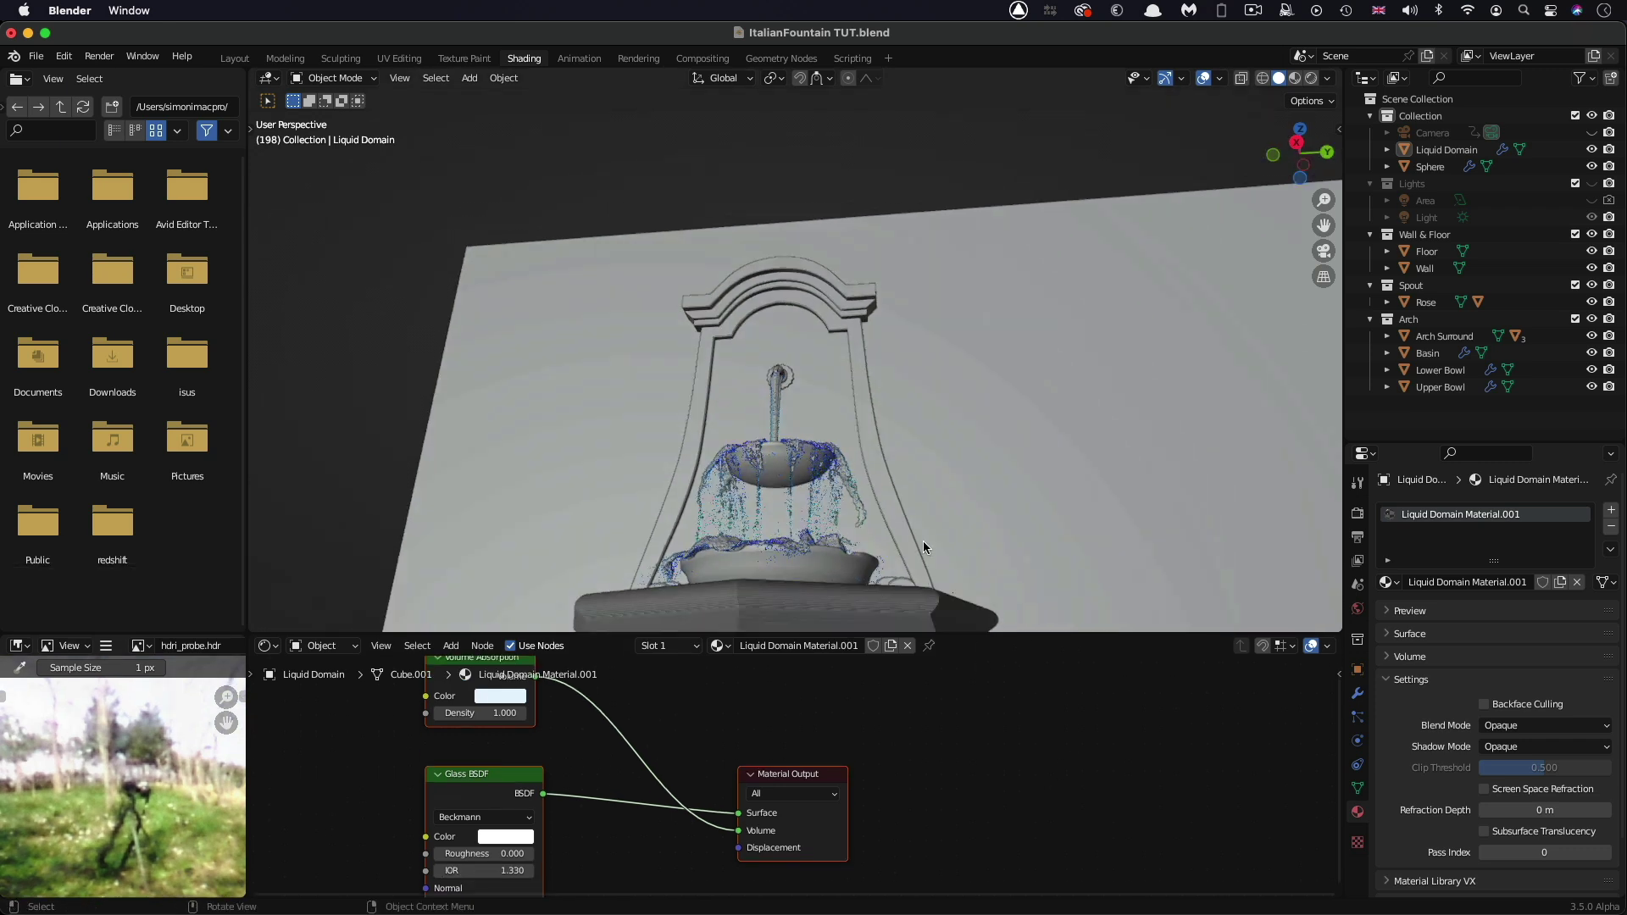
scroll(922, 547, "down", 3)
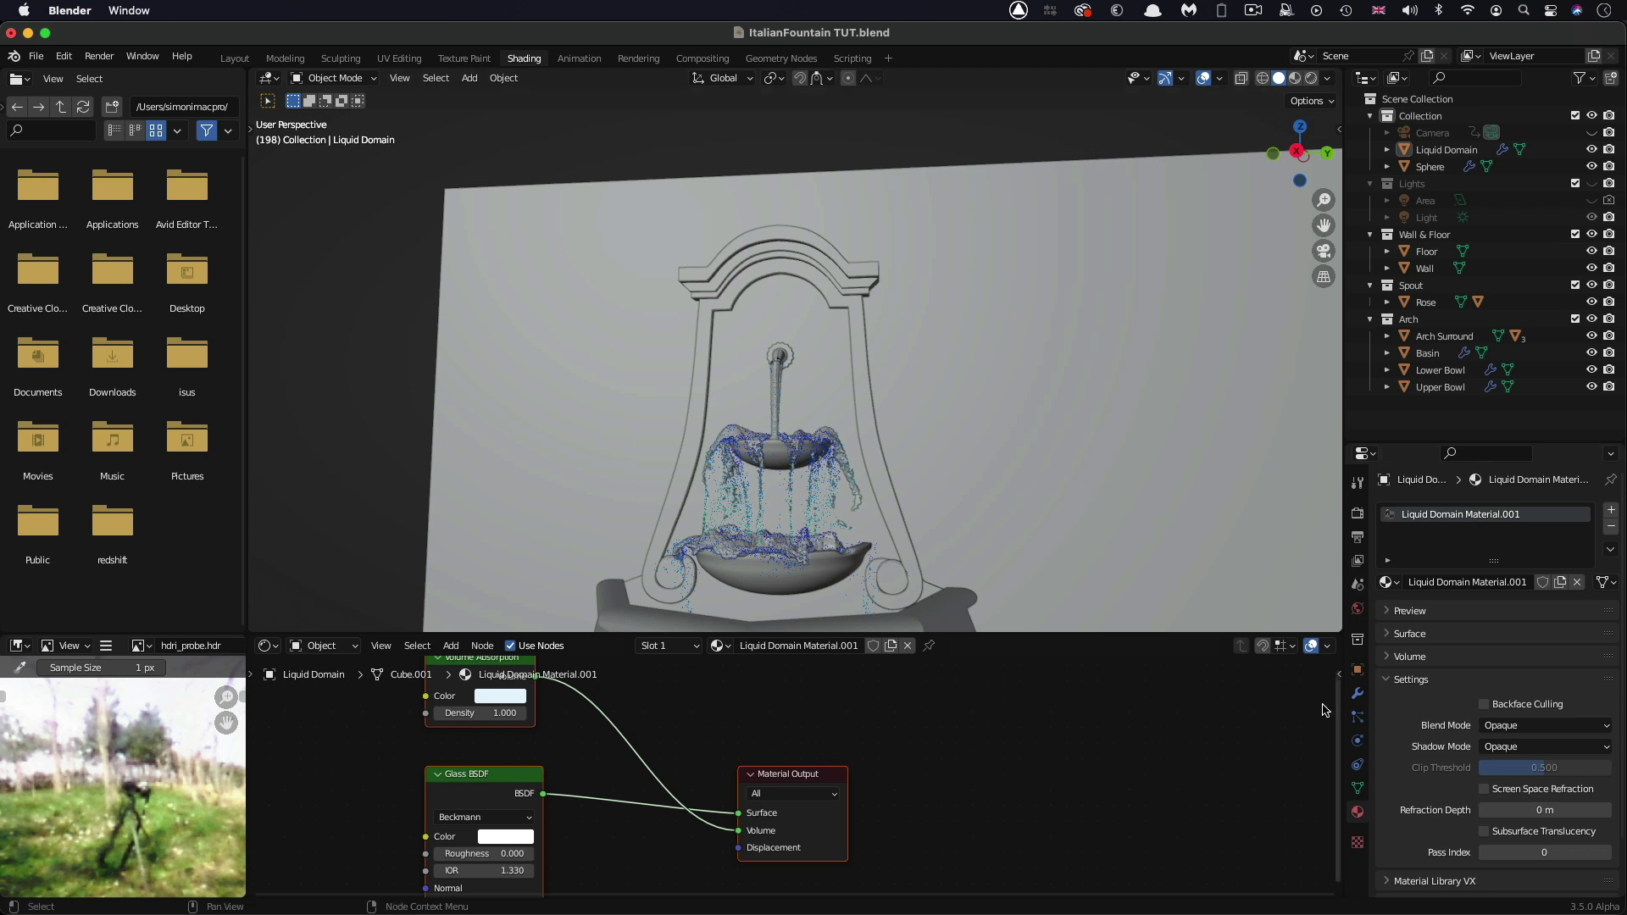
Step: Switch the scene's render engine to Cycles
left_click(1357, 516)
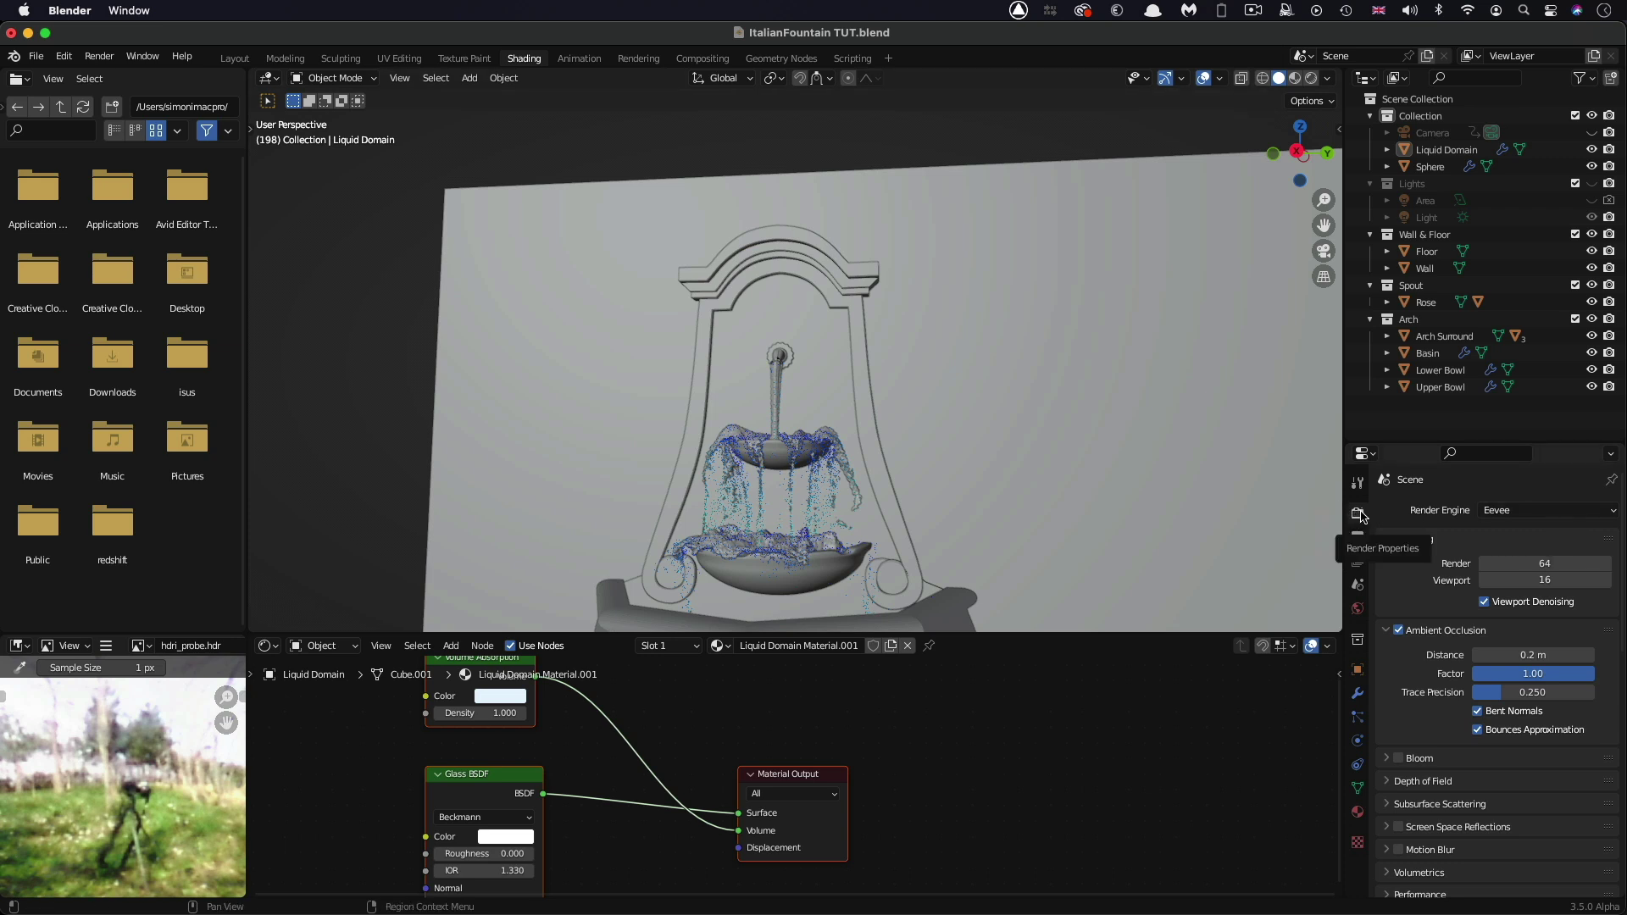
left_click(1564, 511)
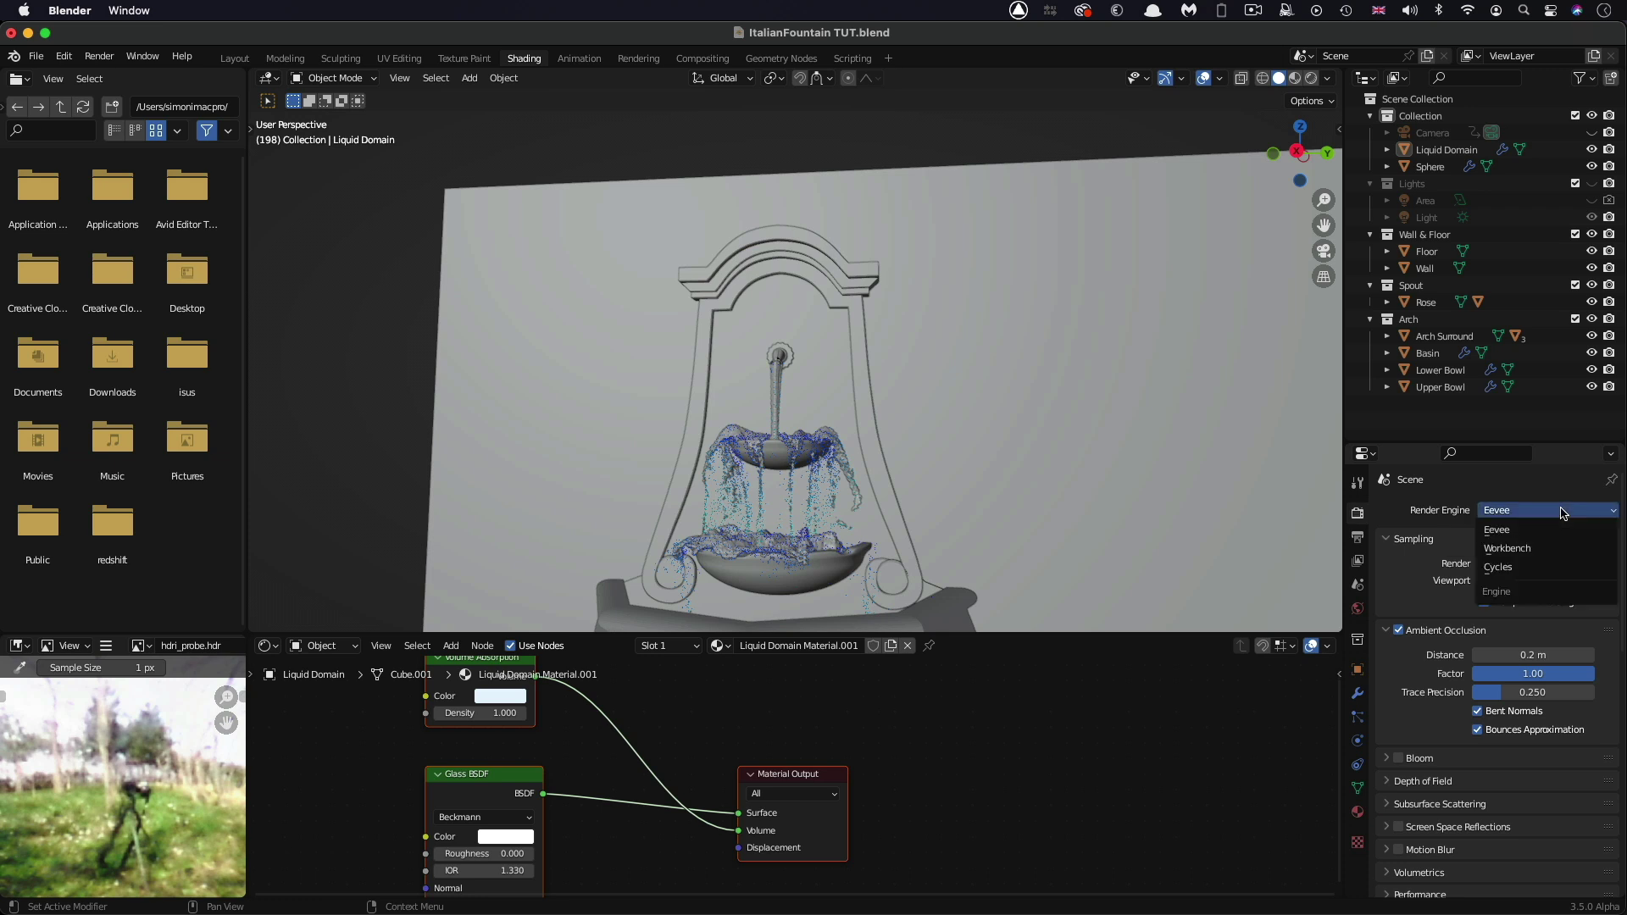
left_click(1549, 568)
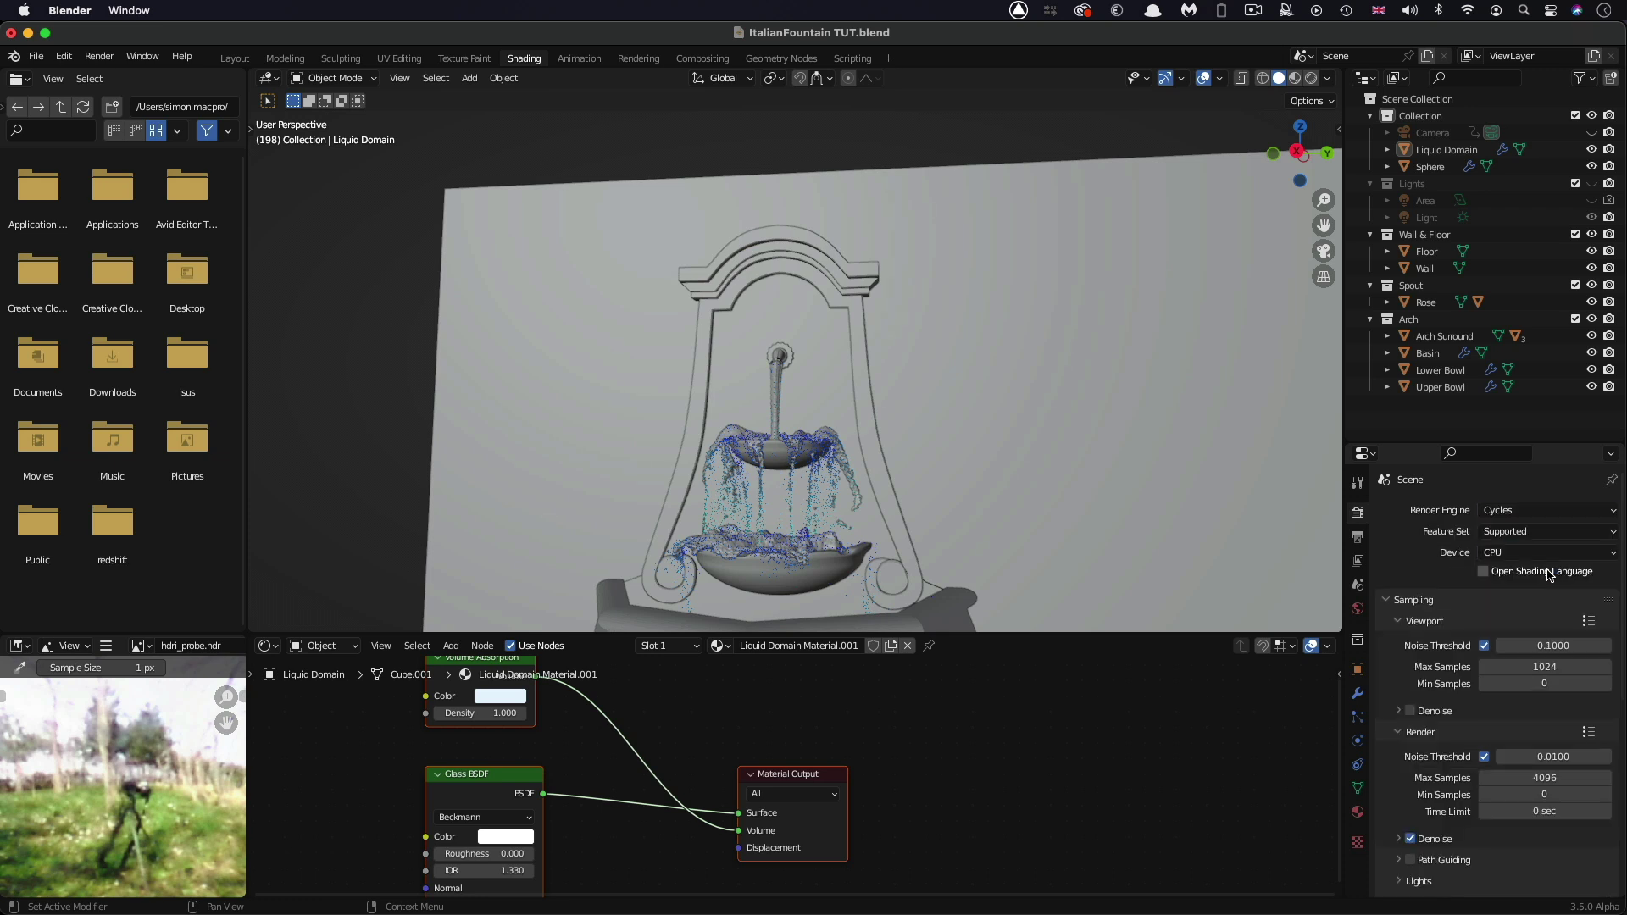
Step: Set the final render's Max Samples to 8
left_click(1575, 777)
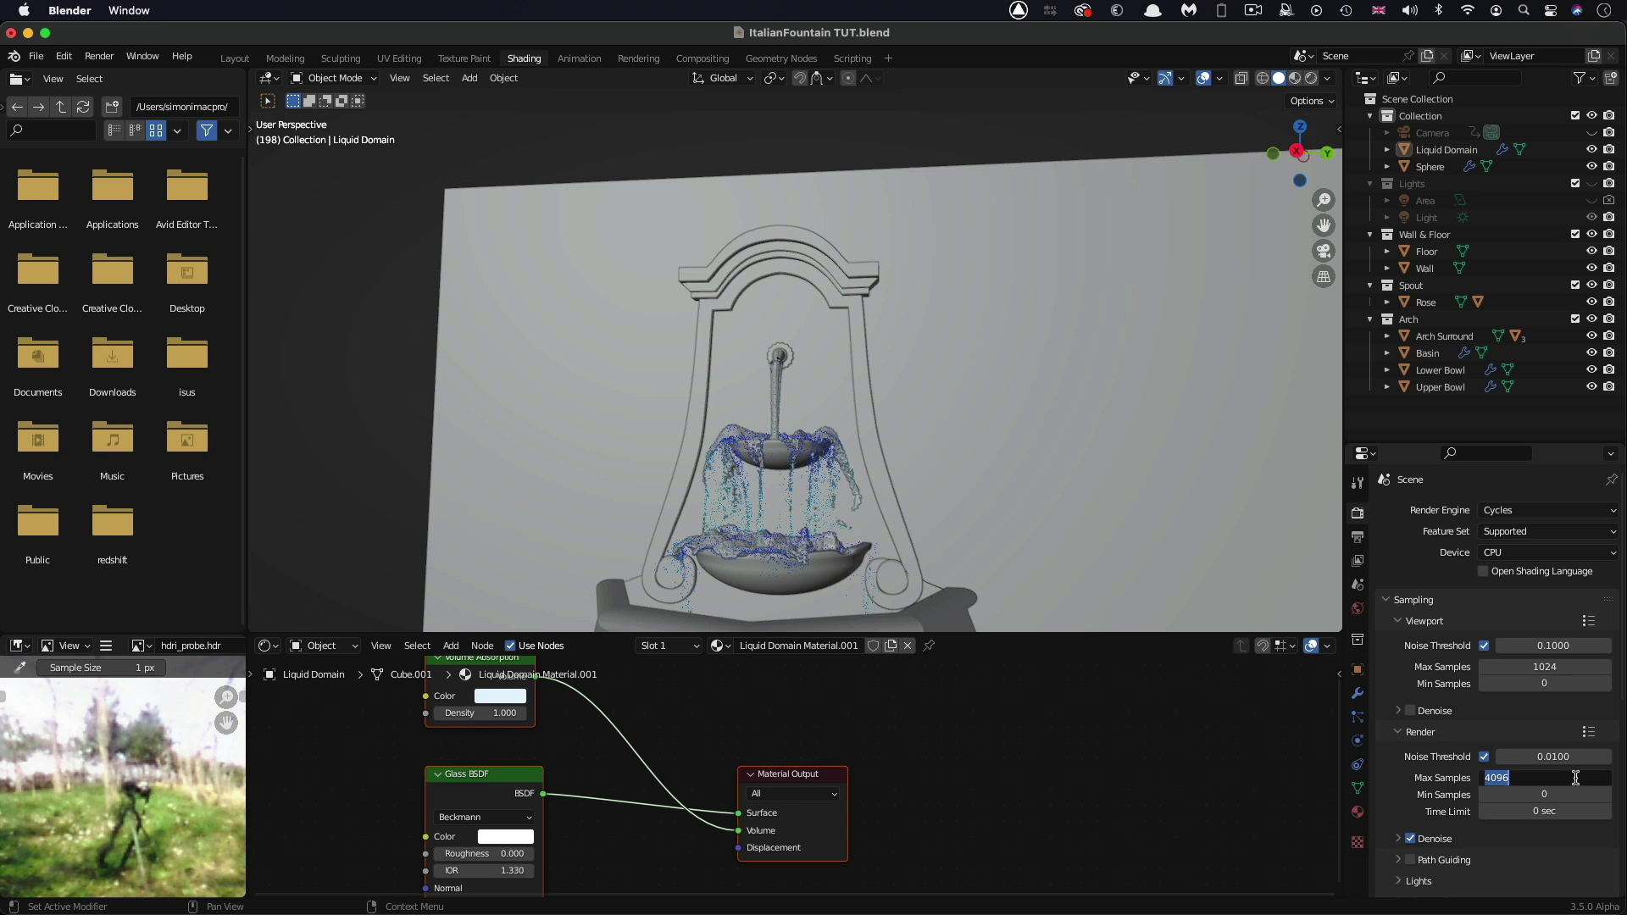
type("8")
key("Return")
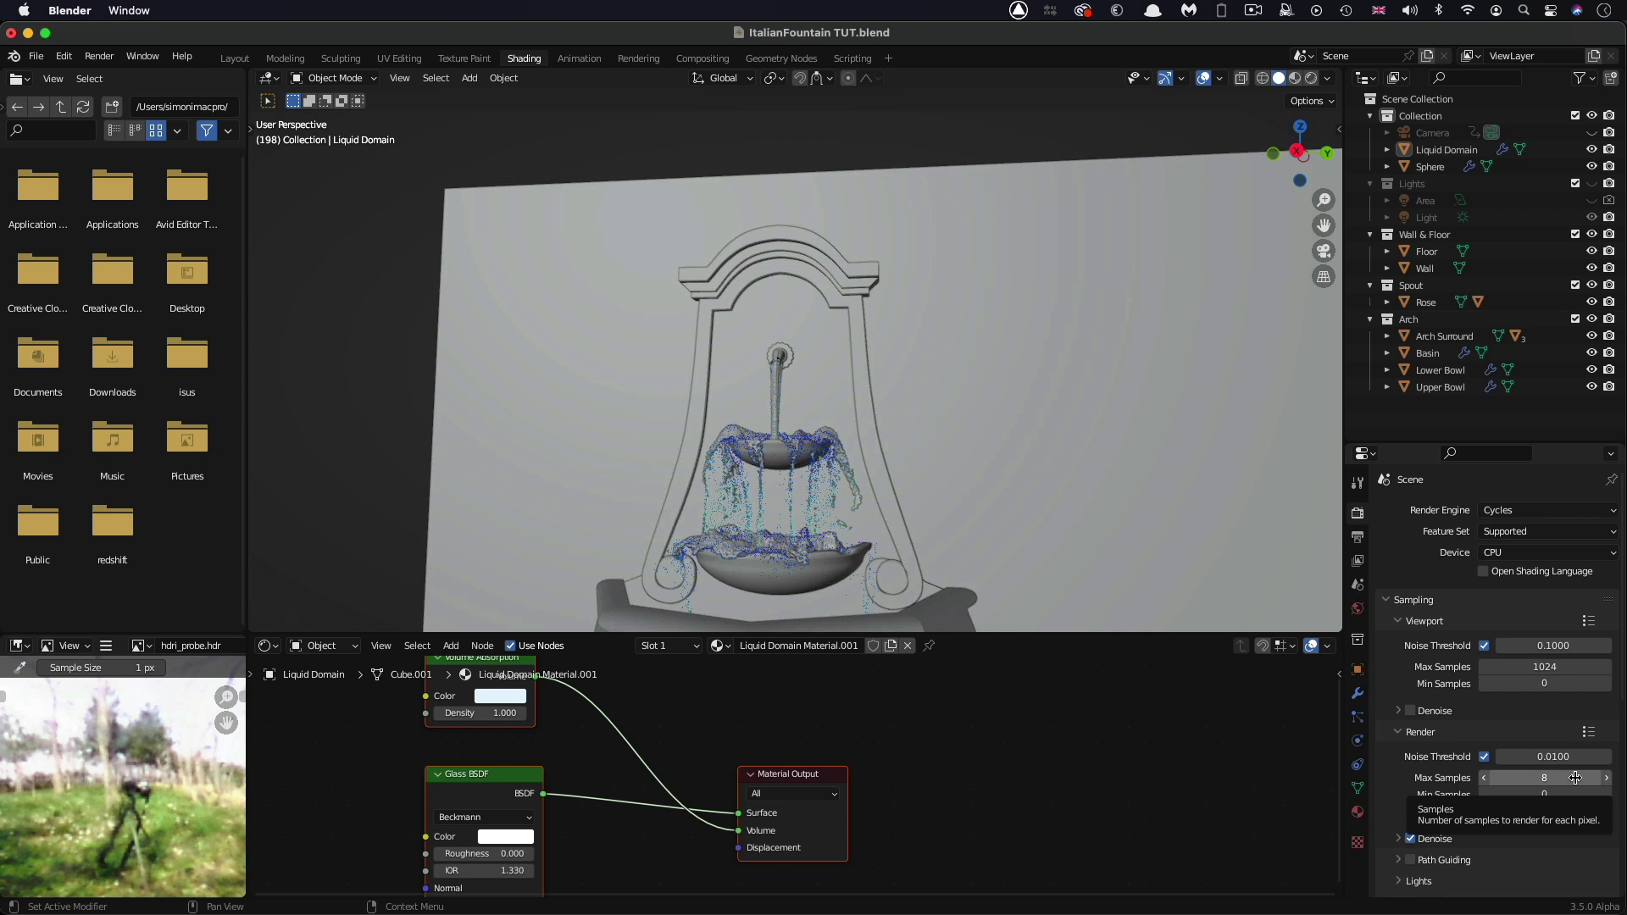
left_click(110, 58)
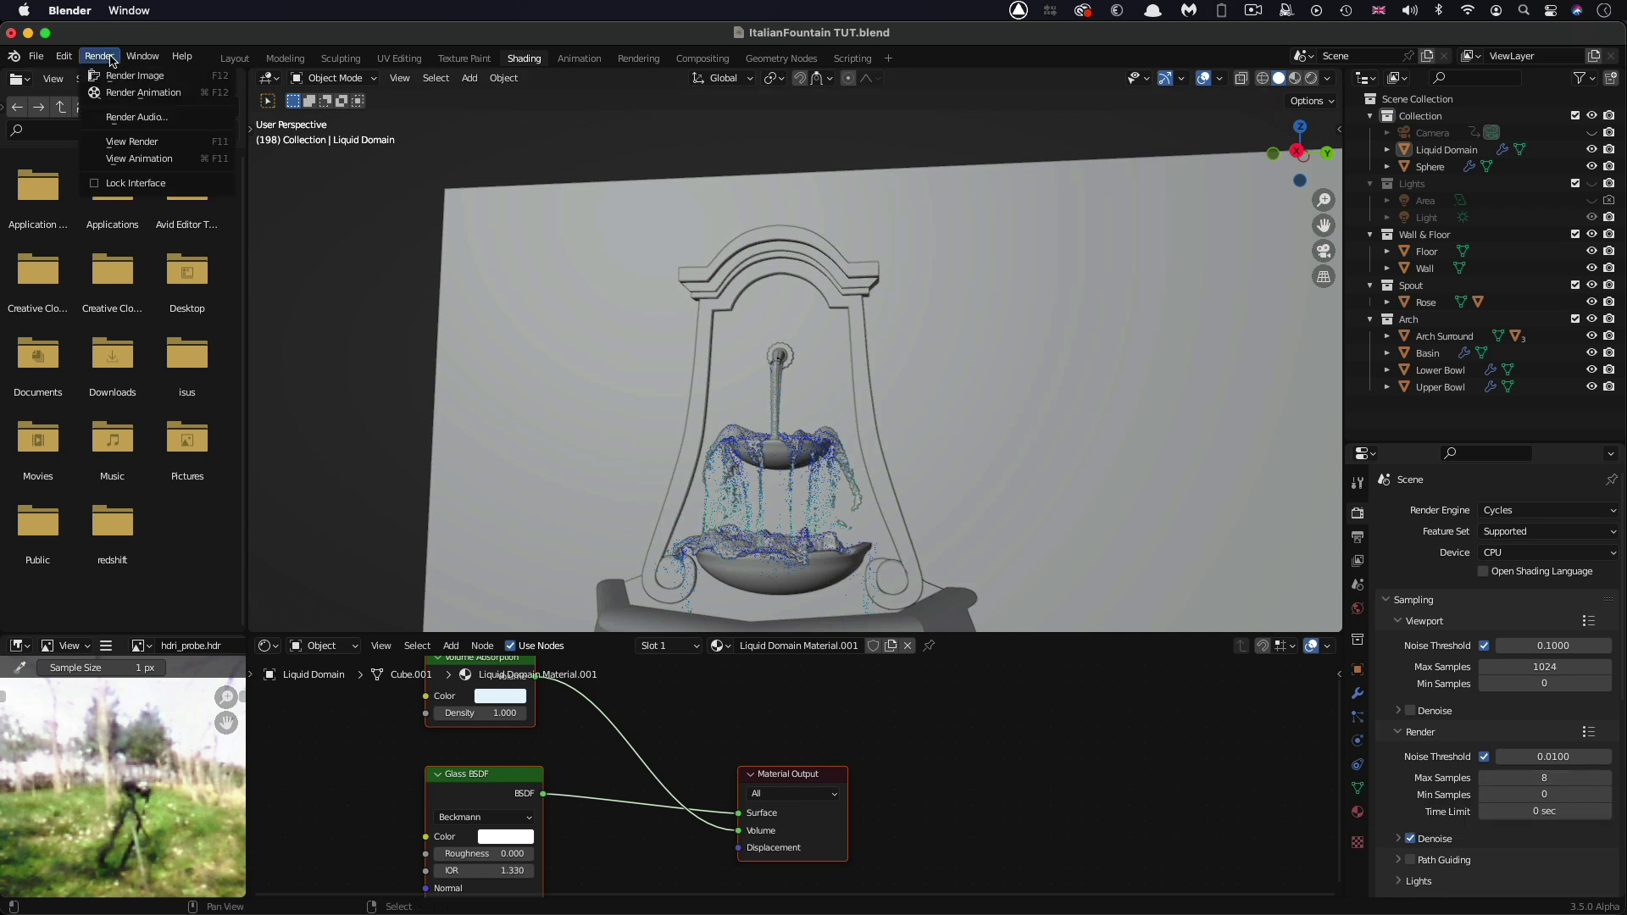
Step: Render a test image at 8 samples, then raise render Max Samples to 16
left_click(124, 77)
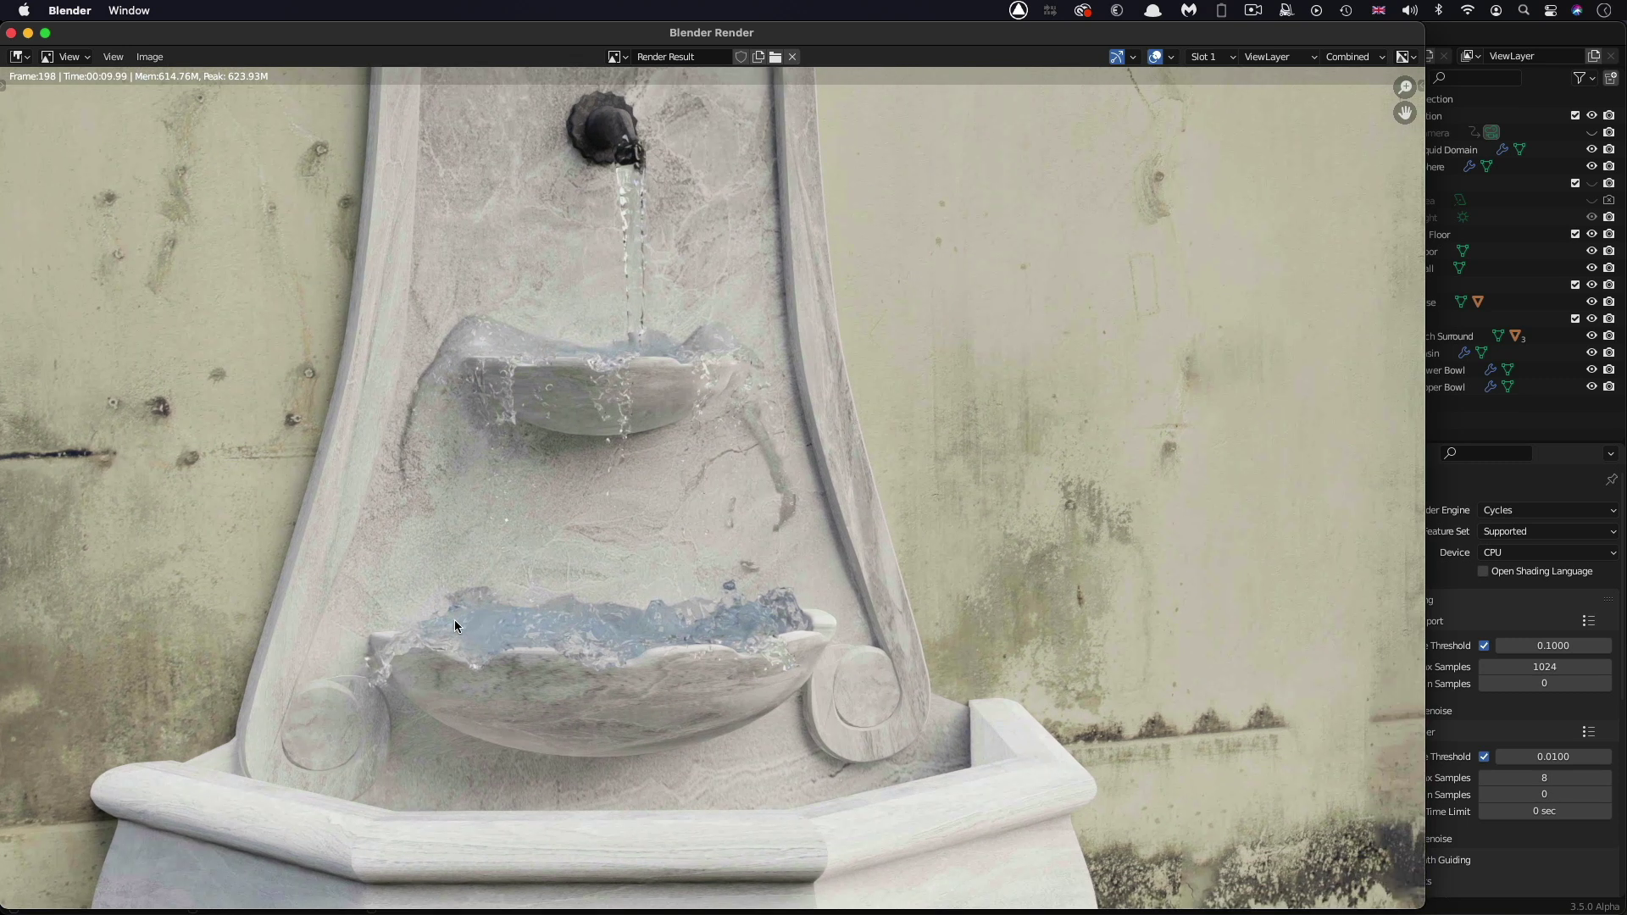
left_click(1523, 620)
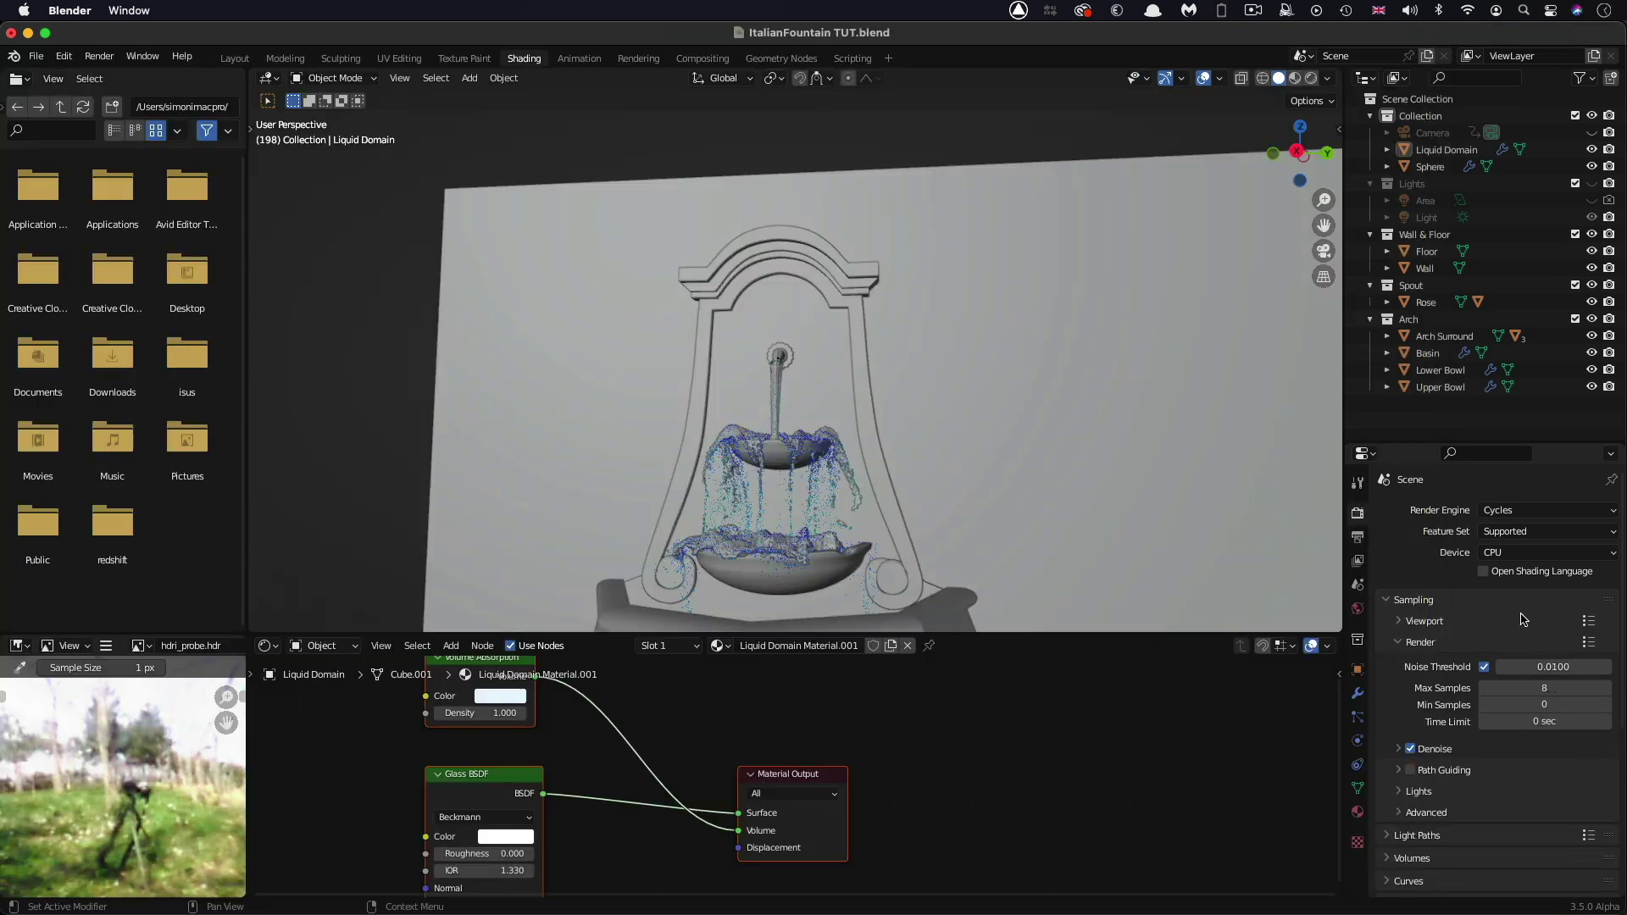
scroll(1440, 670, "down", 3)
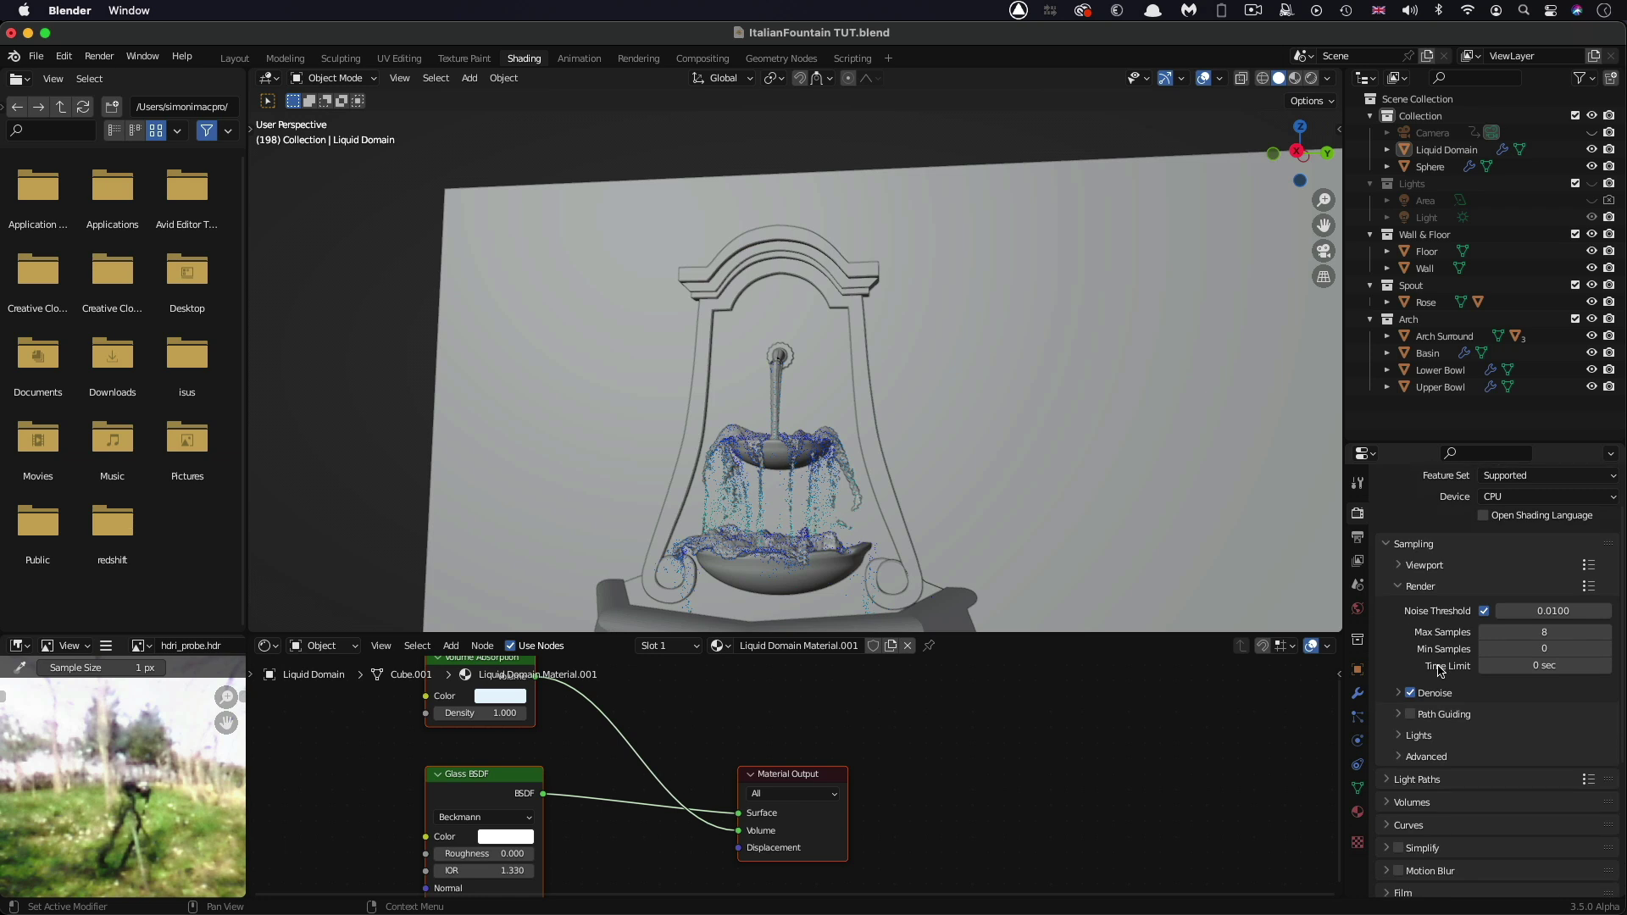
scroll(1491, 678, "up", 3)
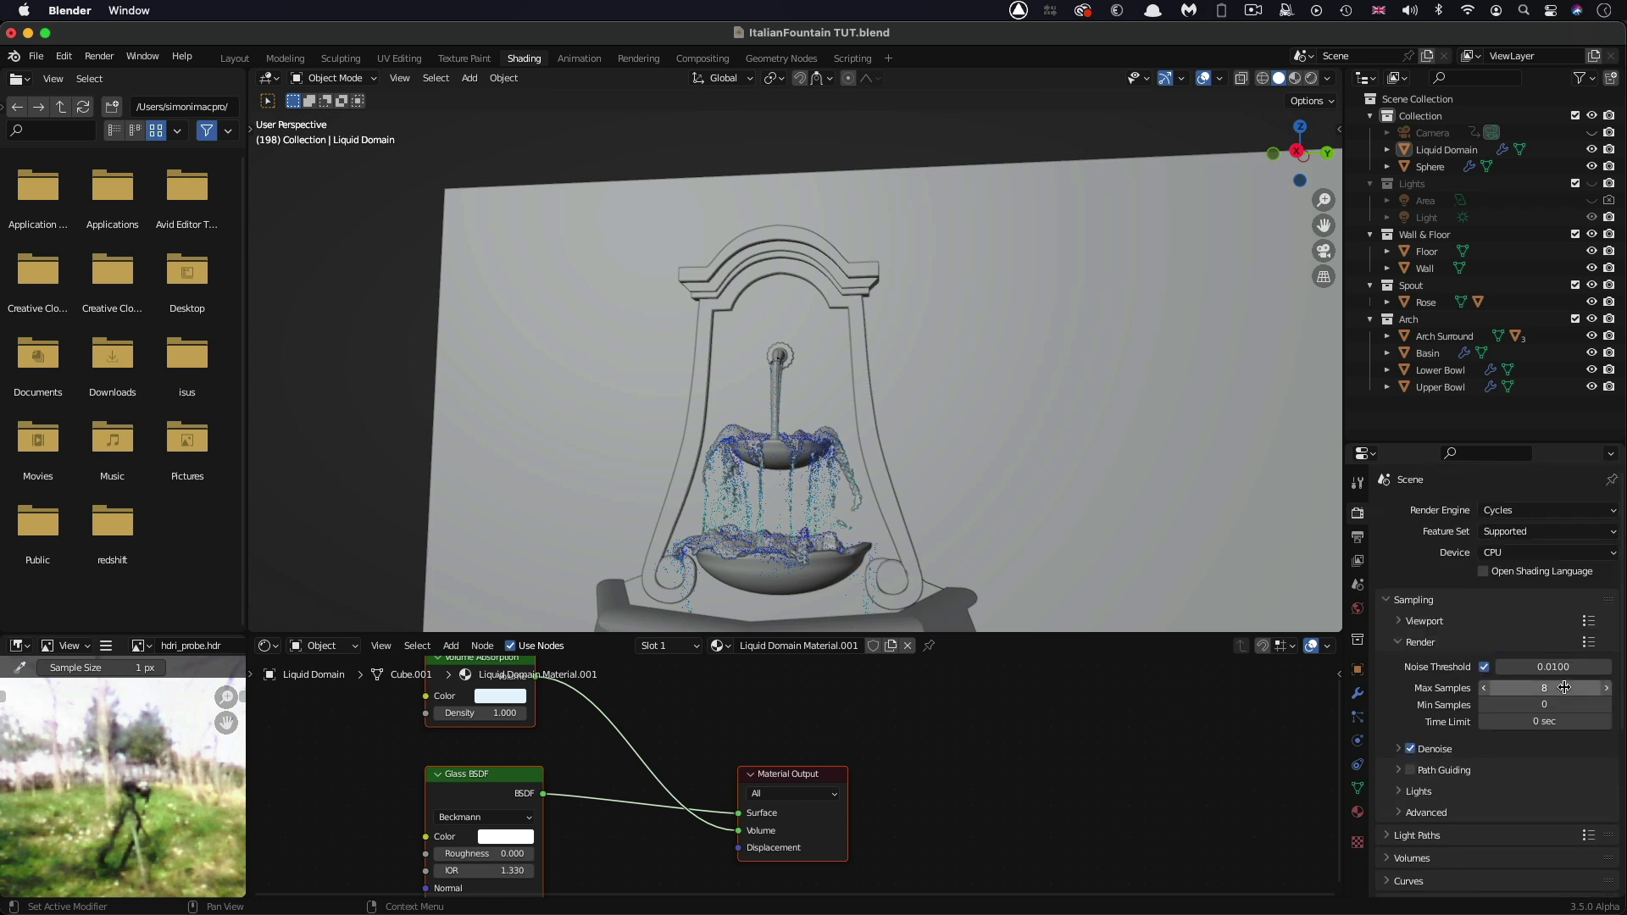
scroll(1565, 687, "up", 8, "ctrl")
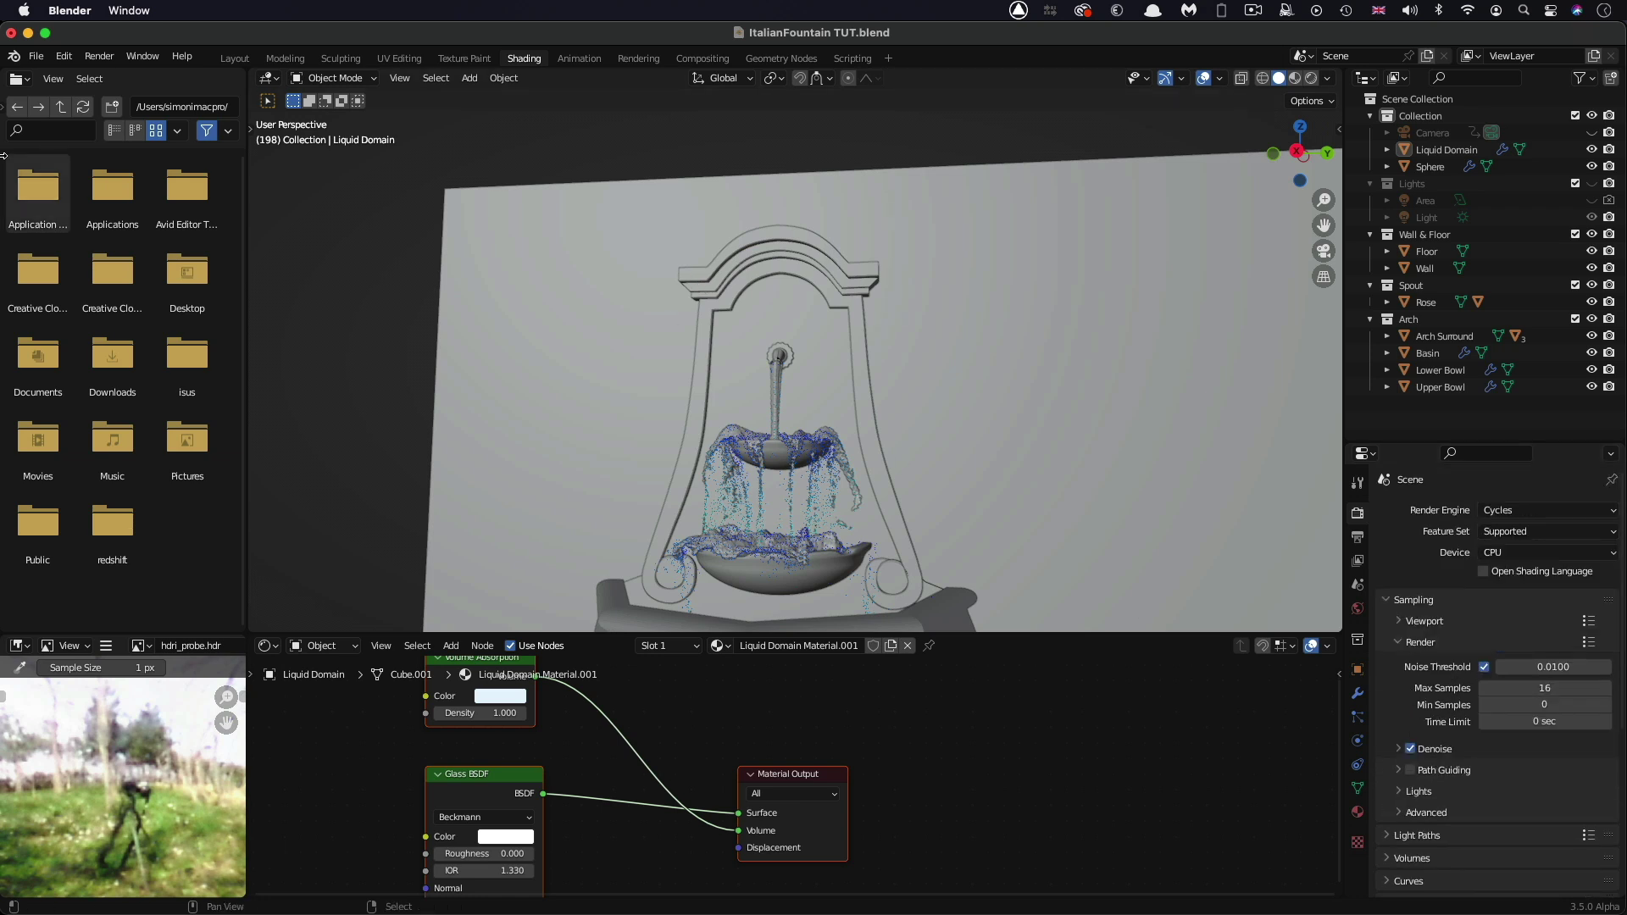
Step: Render the fountain again at 16 samples and close the render result
left_click(99, 56)
left_click(127, 75)
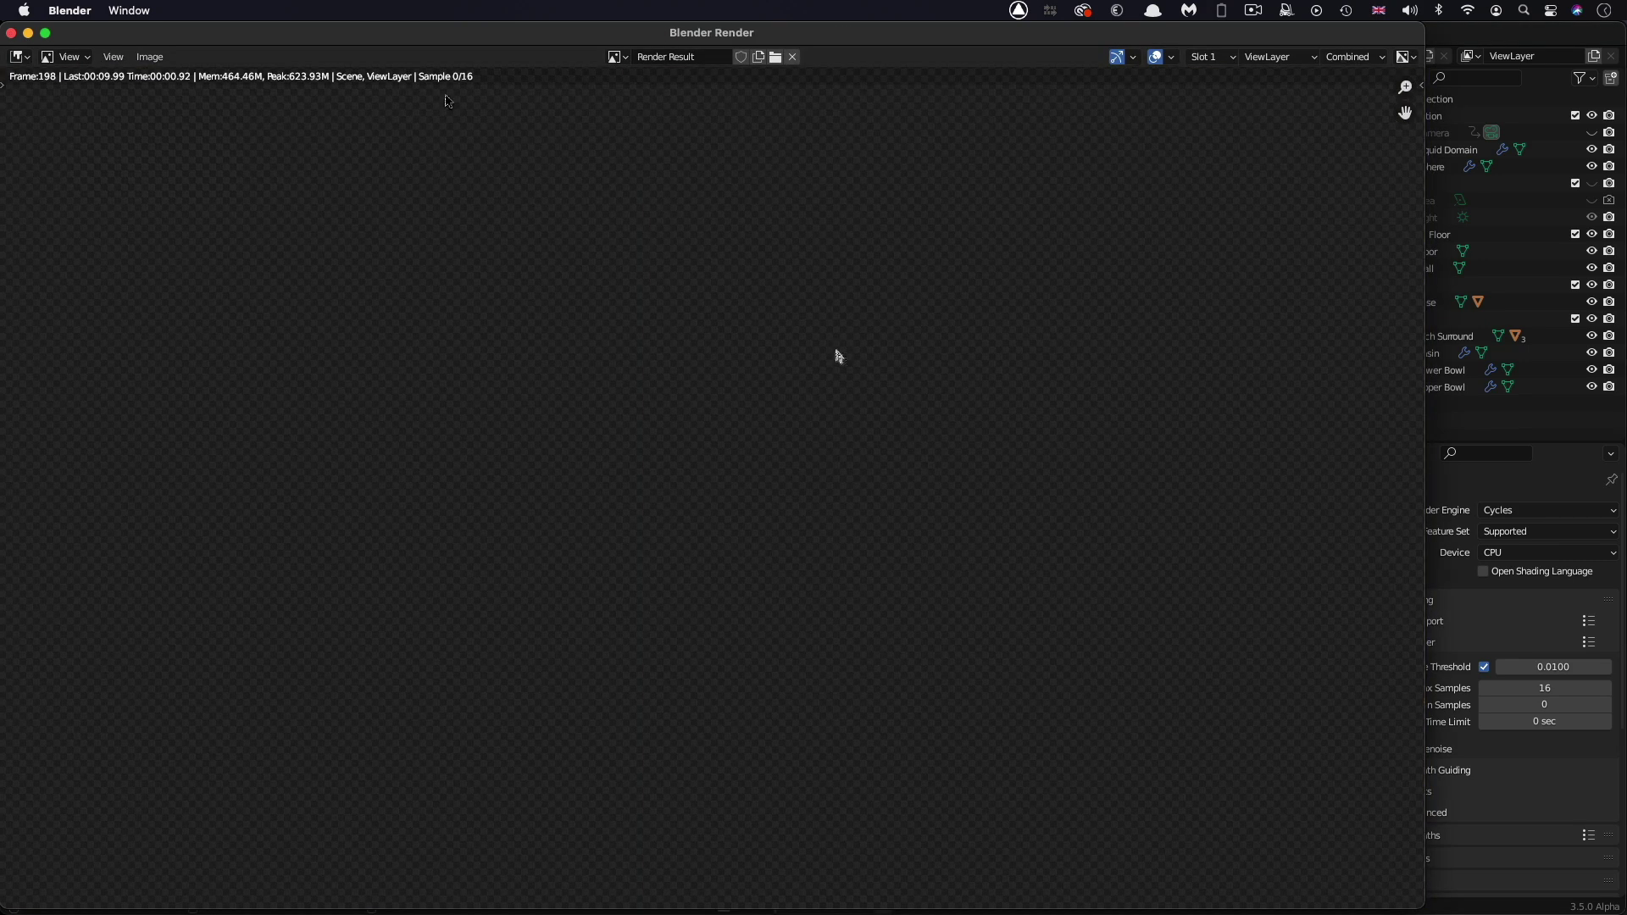
key("Escape")
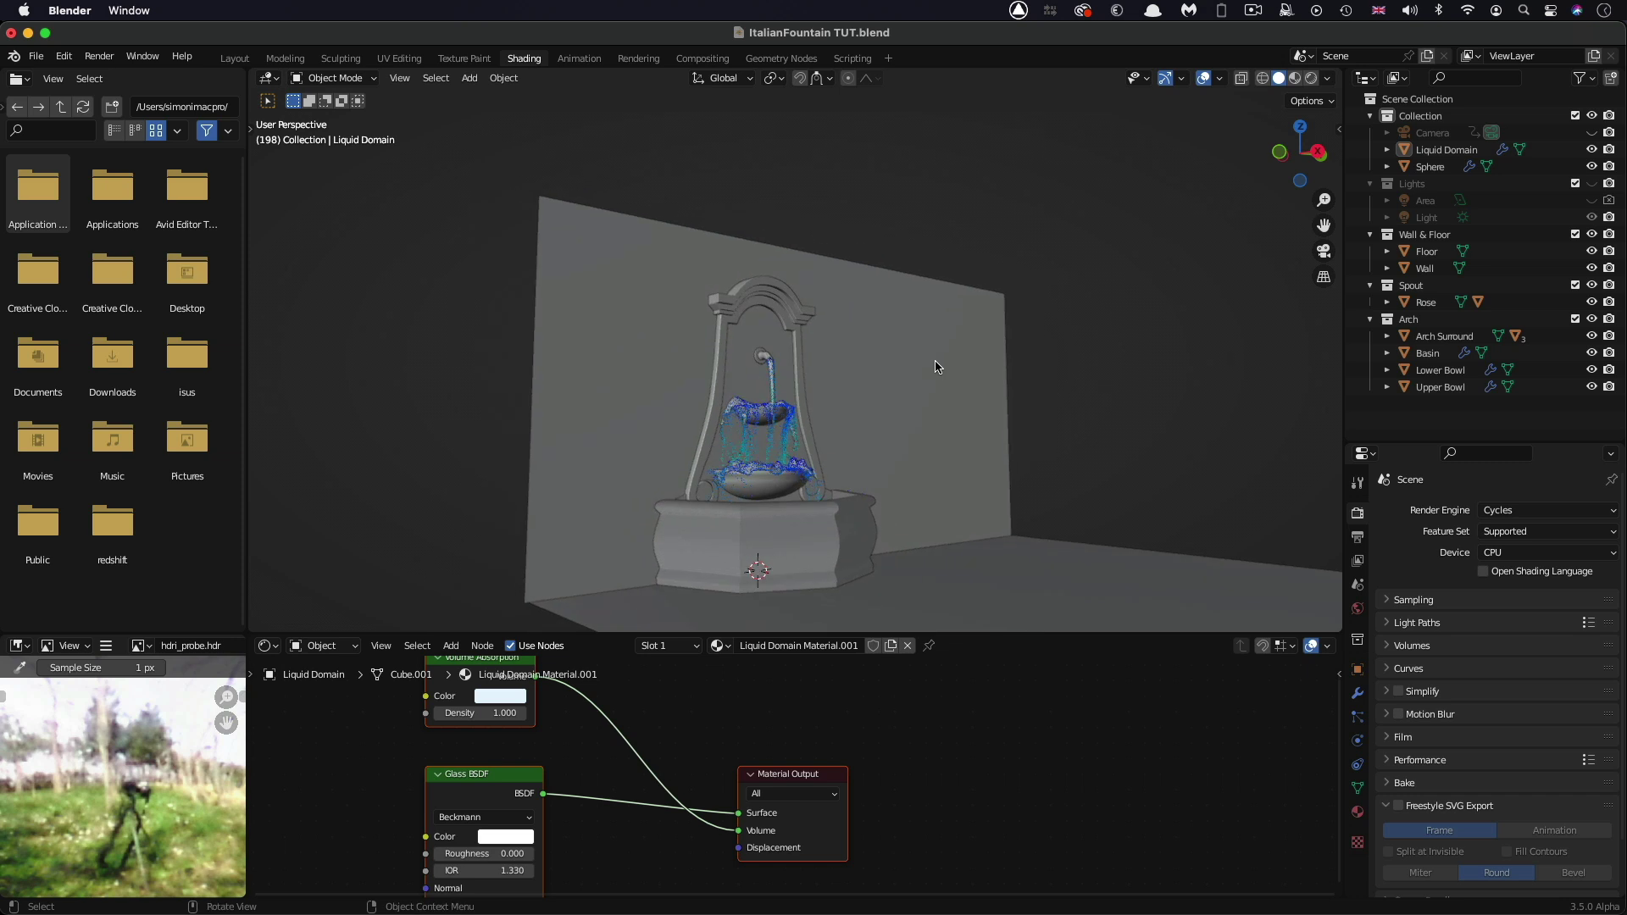
Step: In the Animation workspace, scrub back to frame 127 and view through the camera
left_click(580, 59)
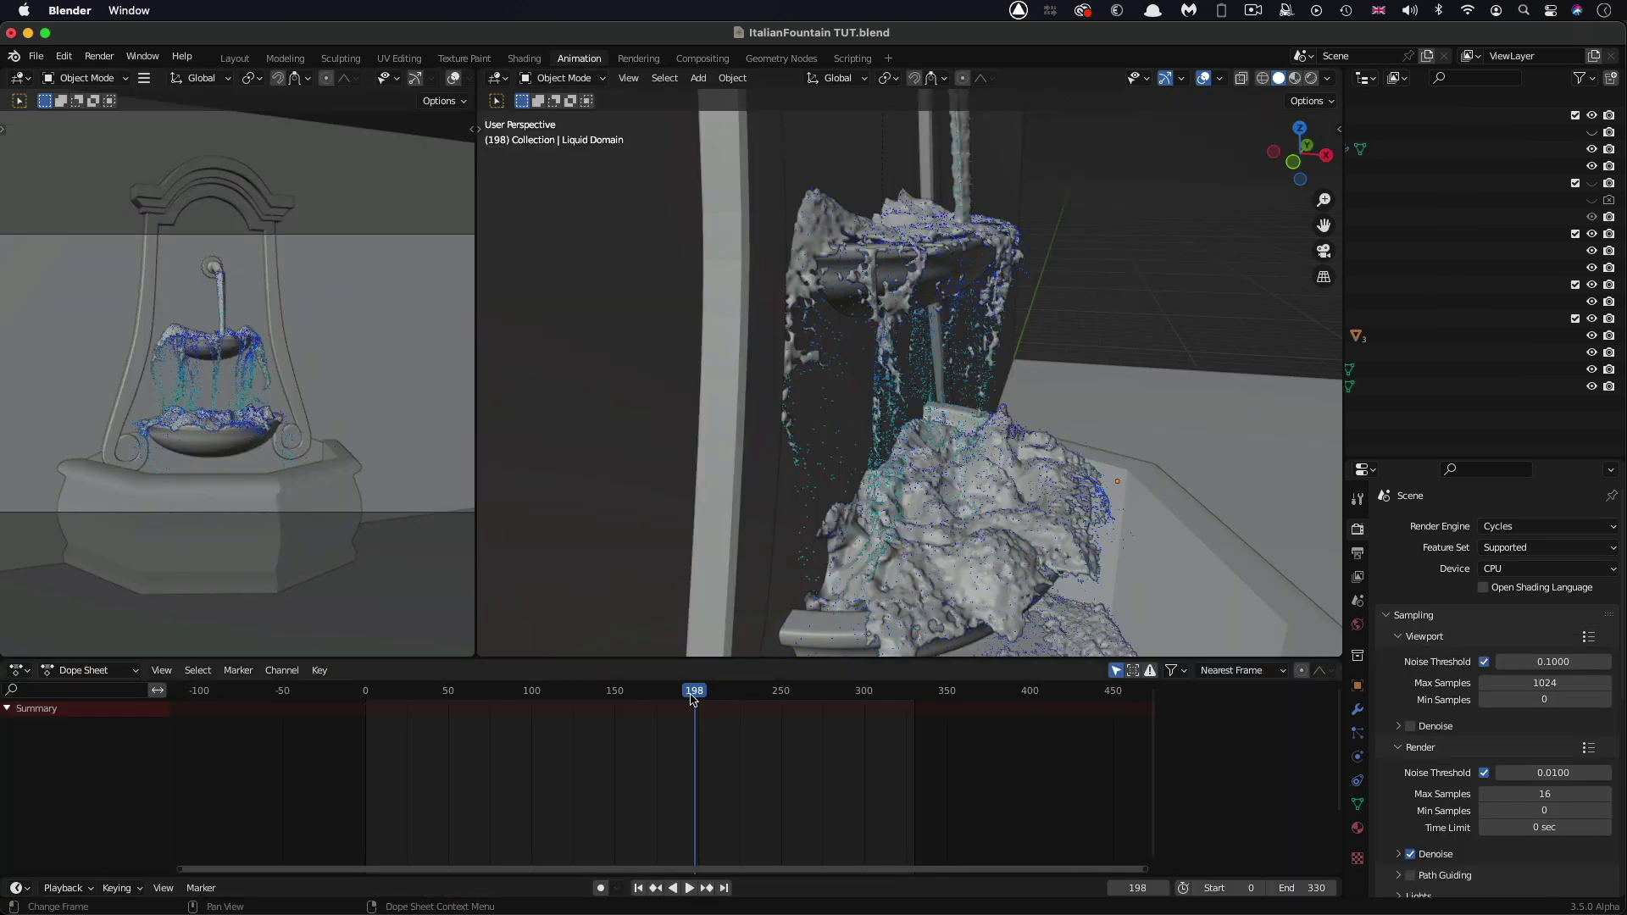
left_click_drag(693, 699, 579, 703)
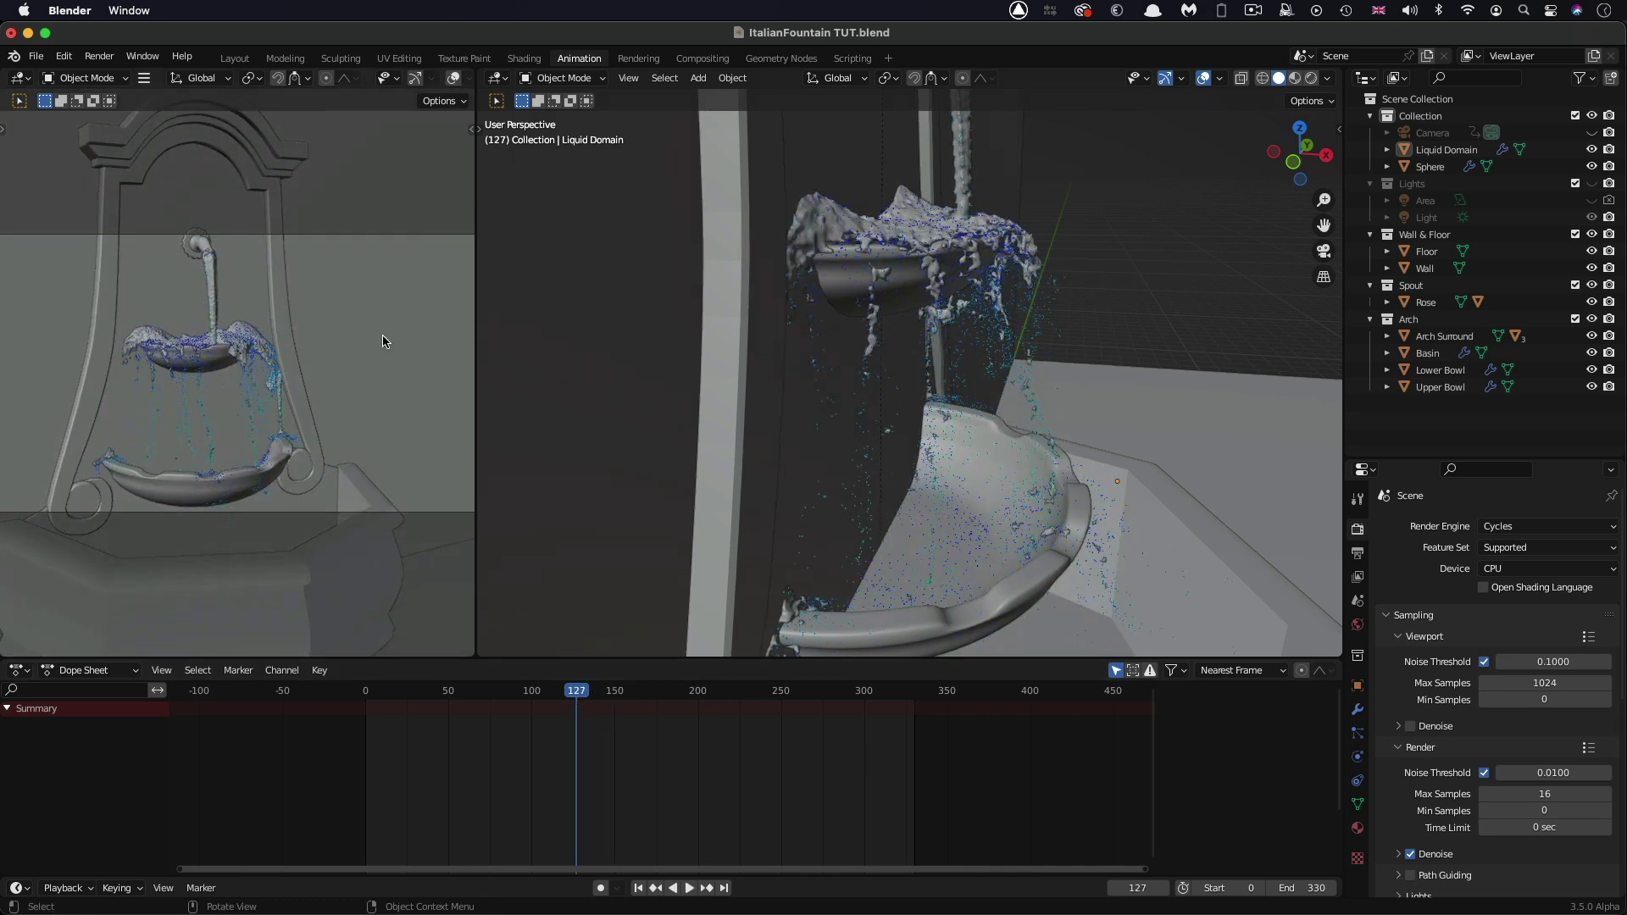
key("KP_0")
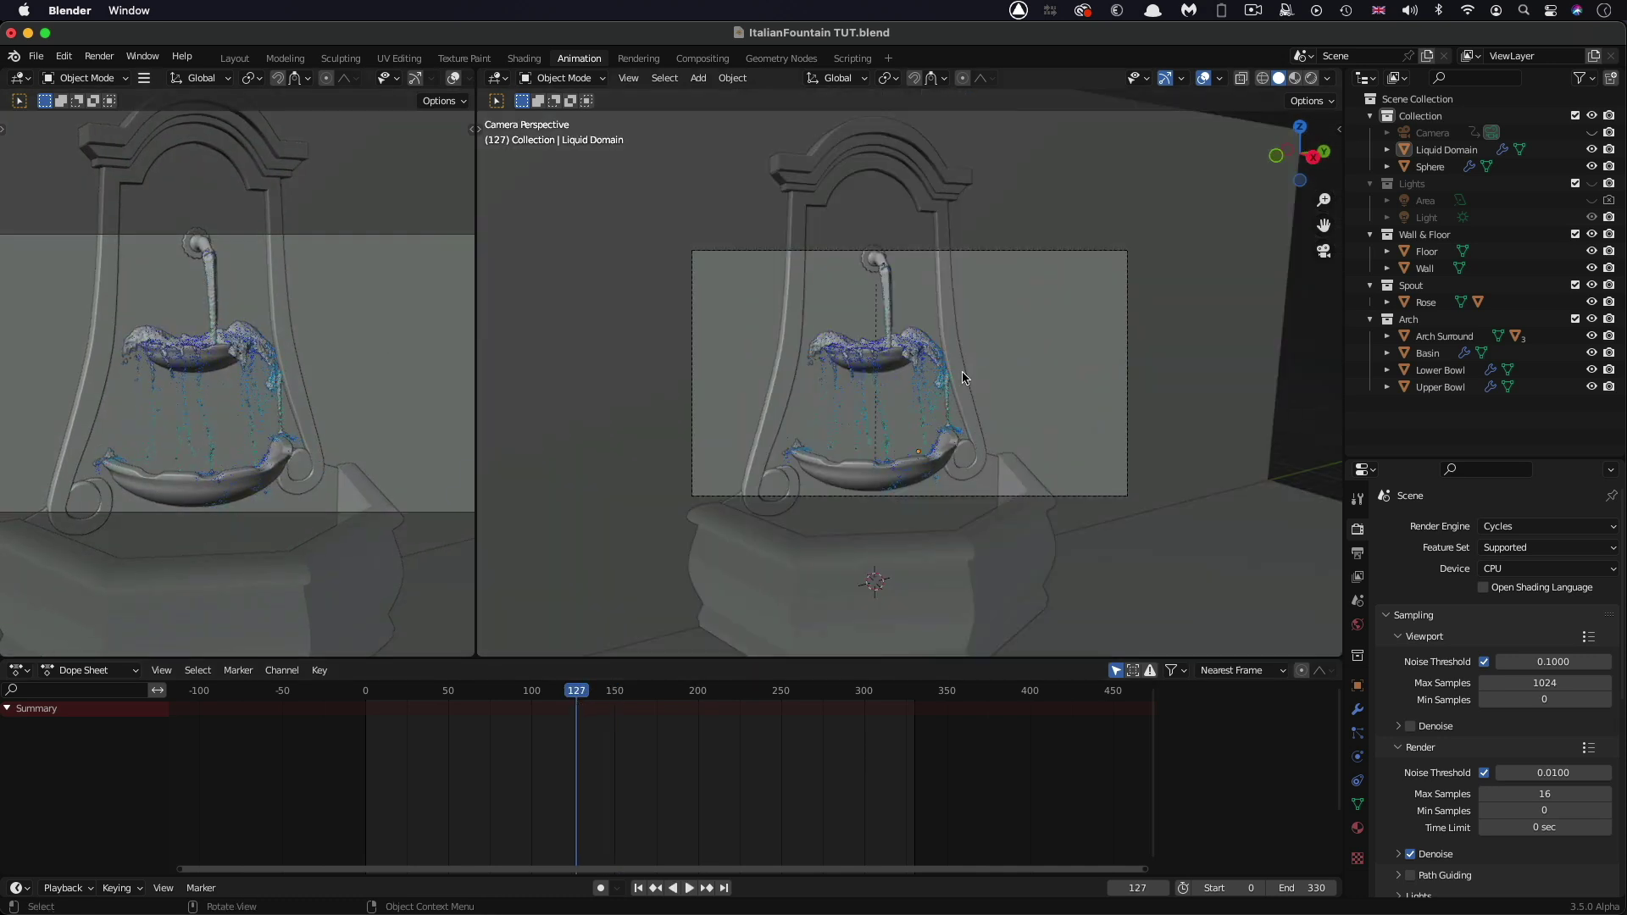
Step: Play the fountain simulation, stop at frame 320, and select the Camera
key("space")
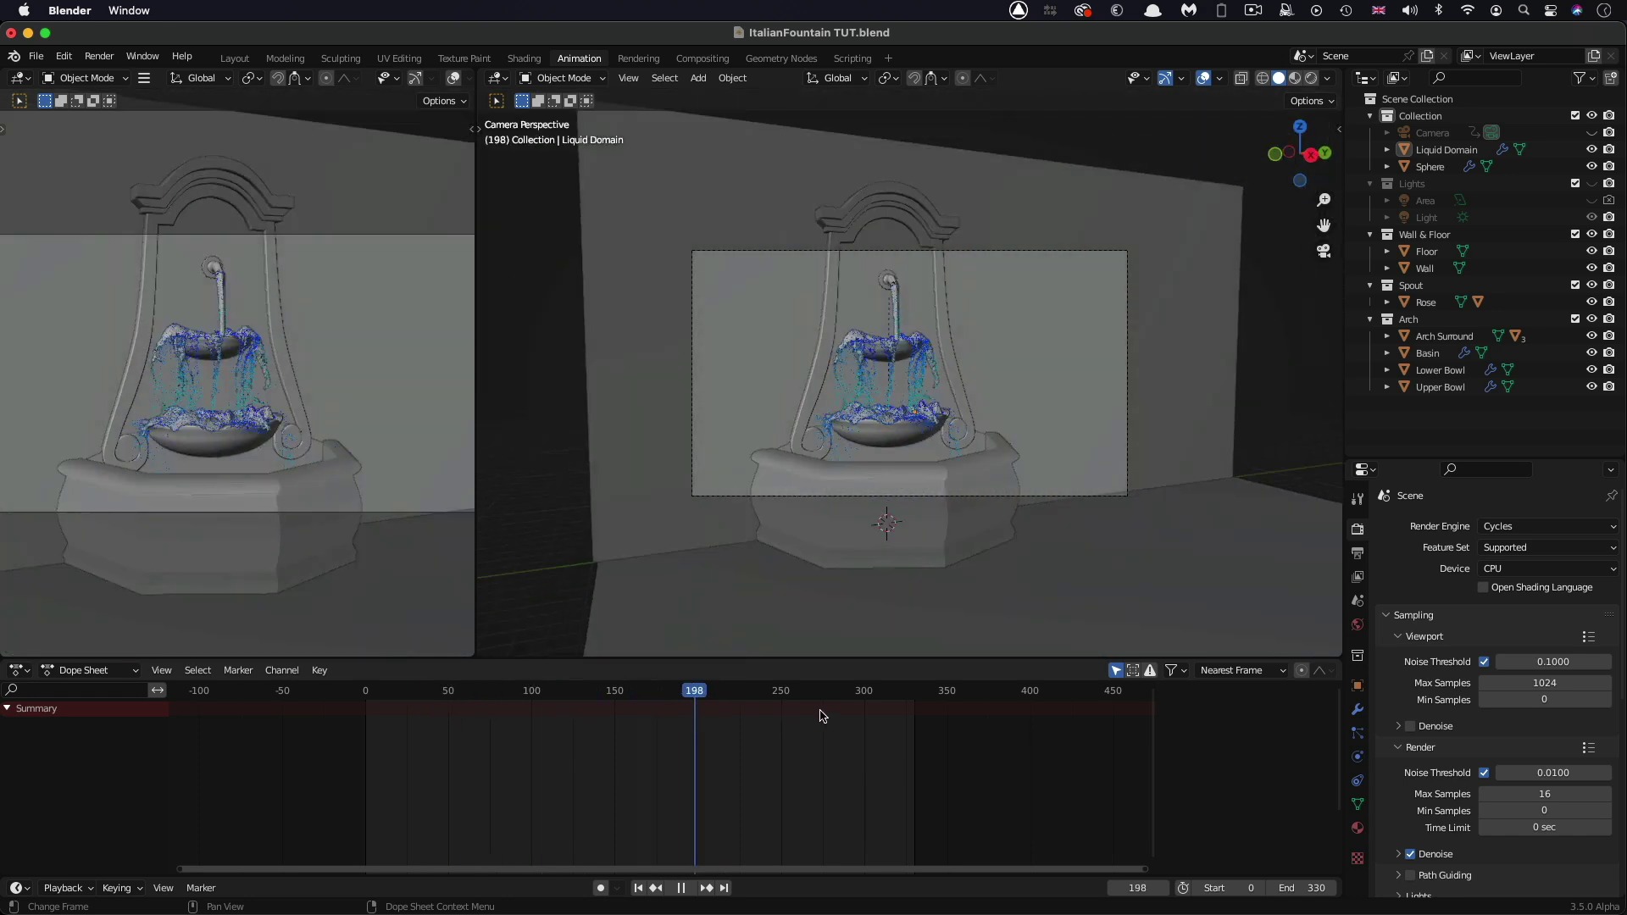
key("space")
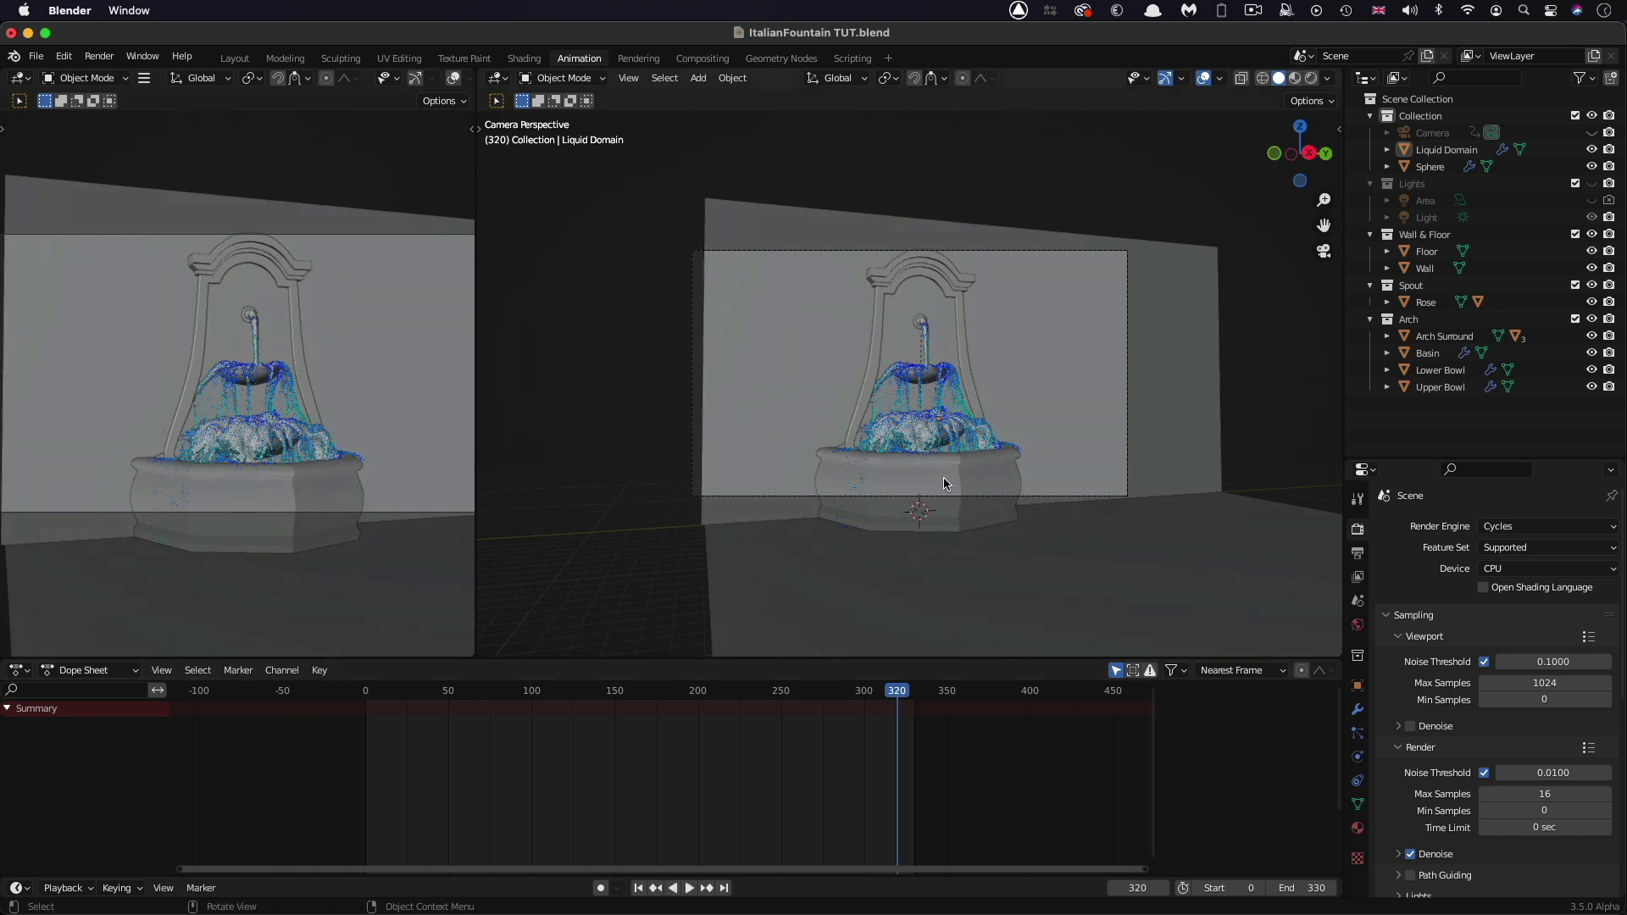
left_click(1434, 133)
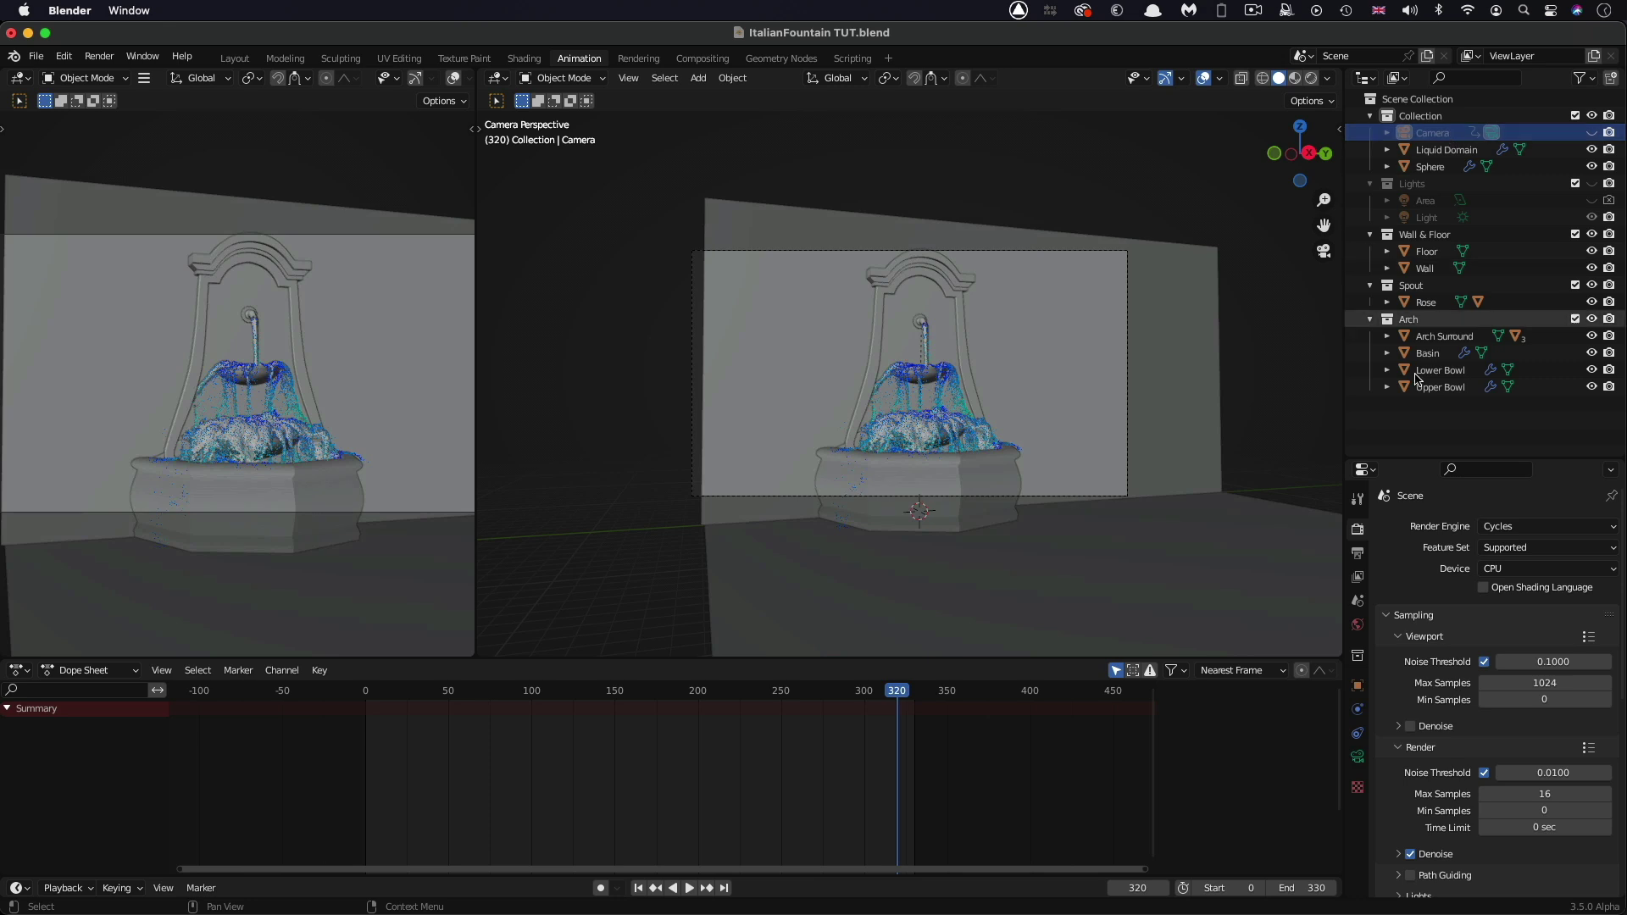